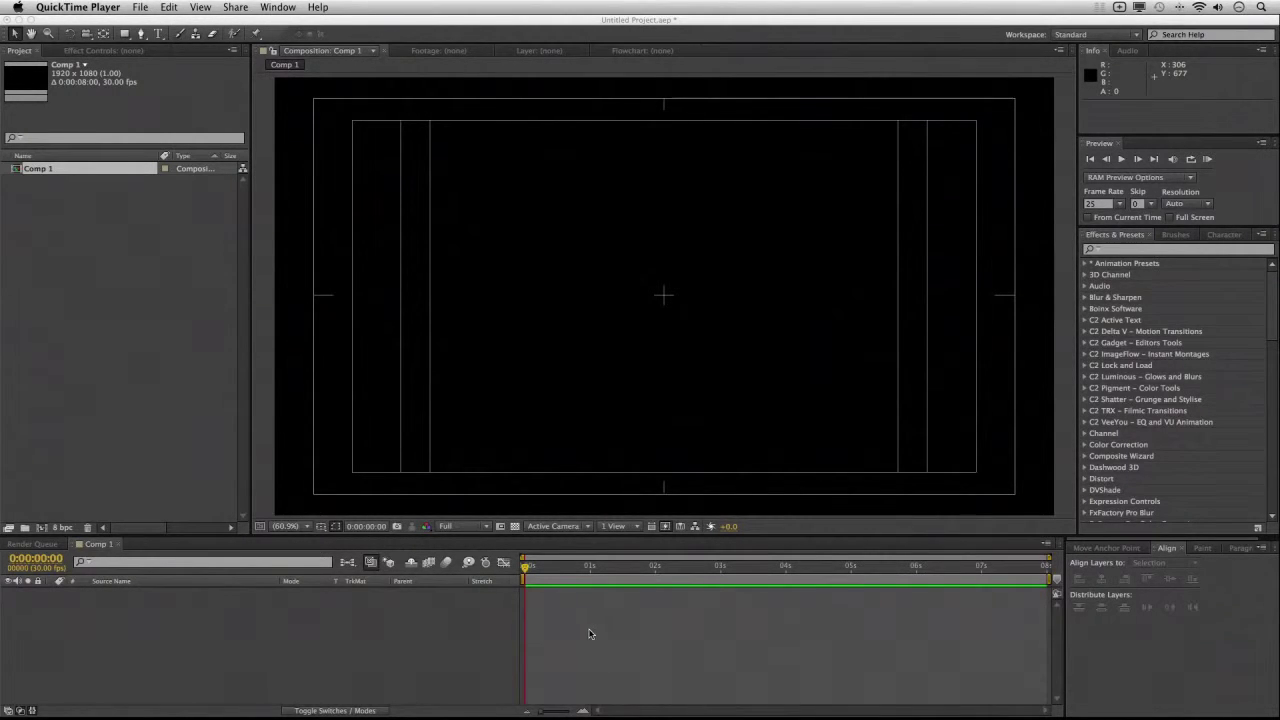
- Delete the accidentally created full-frame rectangle shape layer
double_click(124, 34)
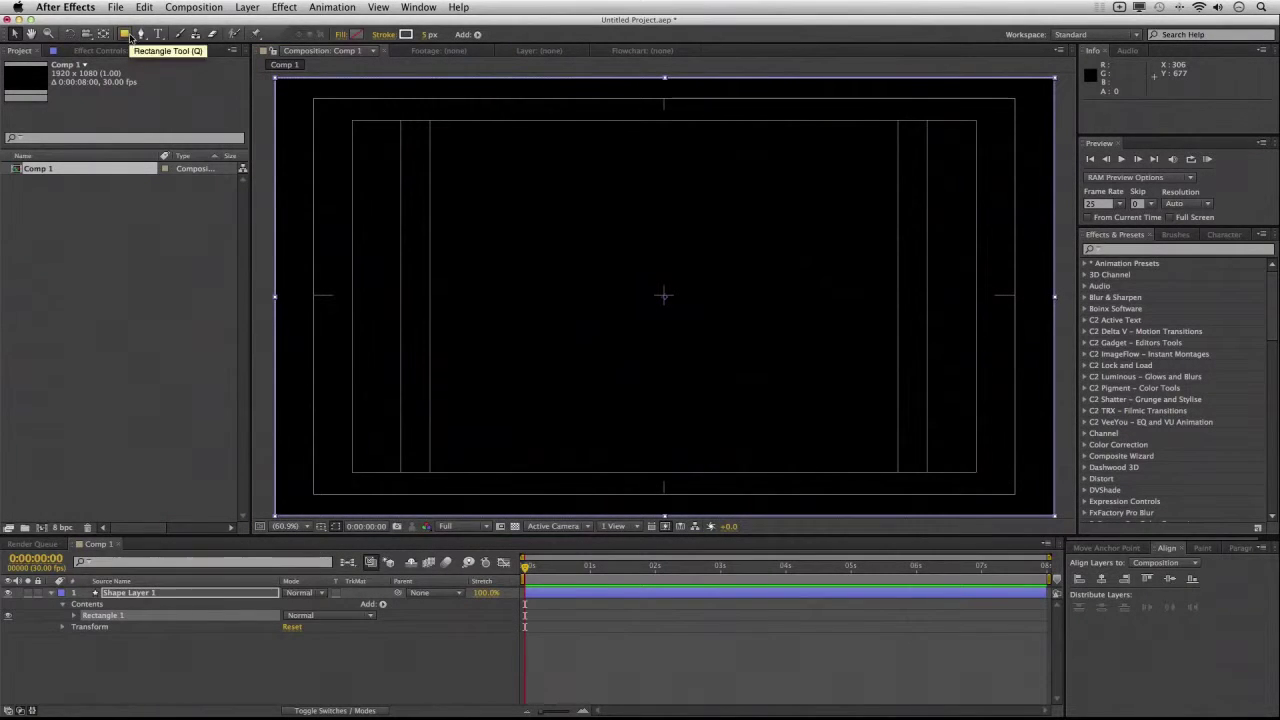
left_click(170, 602)
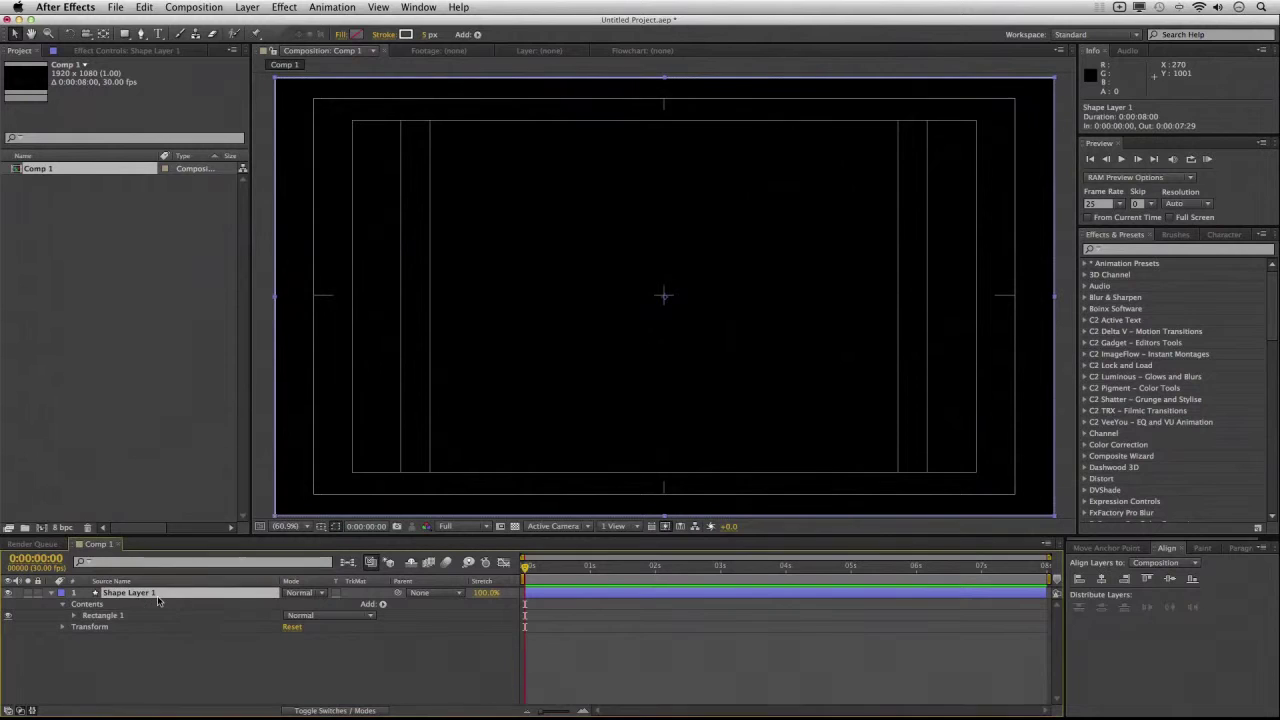
key("Delete")
- Switch to the Ellipse Tool with a magenta fill and no stroke, and start drawing a circle
left_click_drag(132, 40, 166, 75)
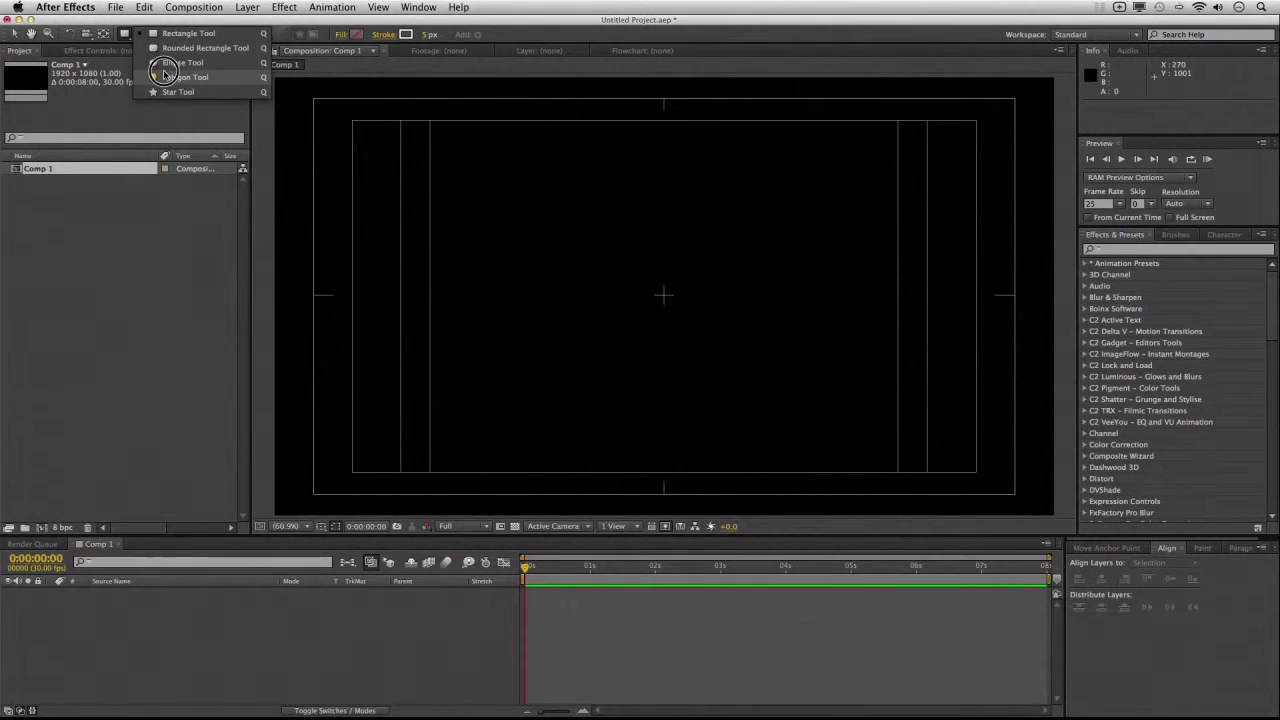
left_click_drag(166, 75, 175, 62)
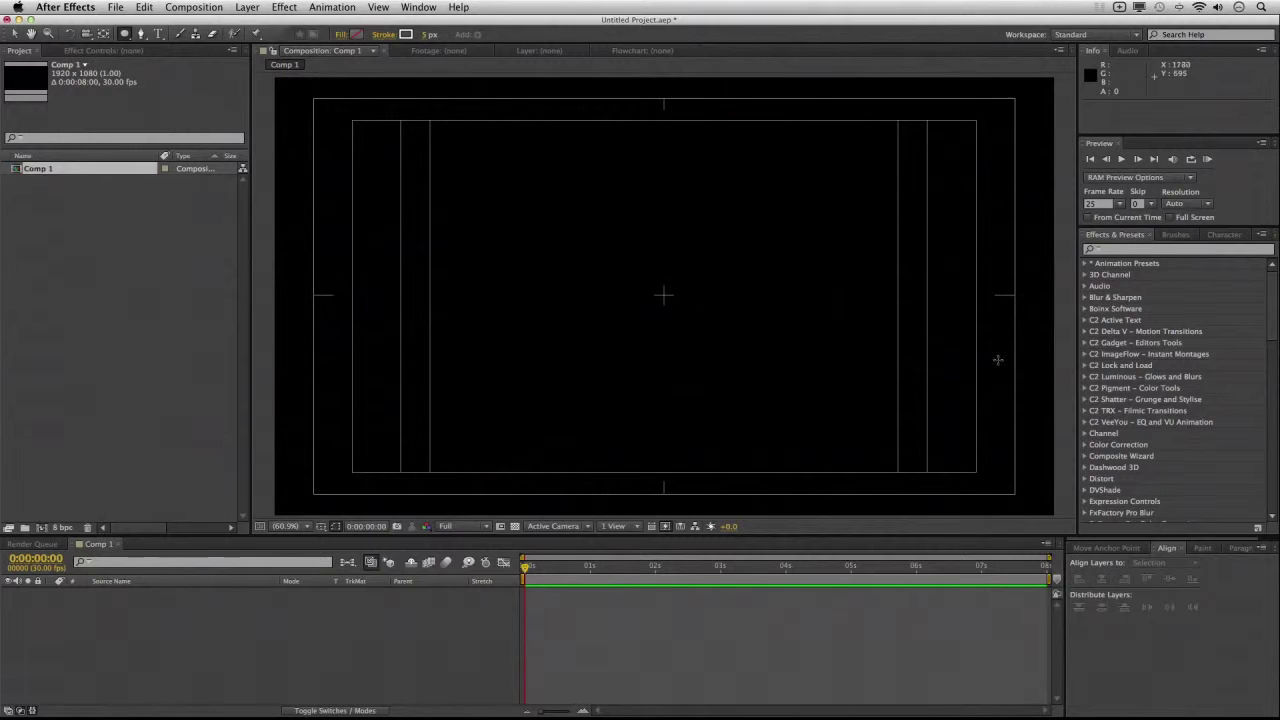
left_click(356, 36)
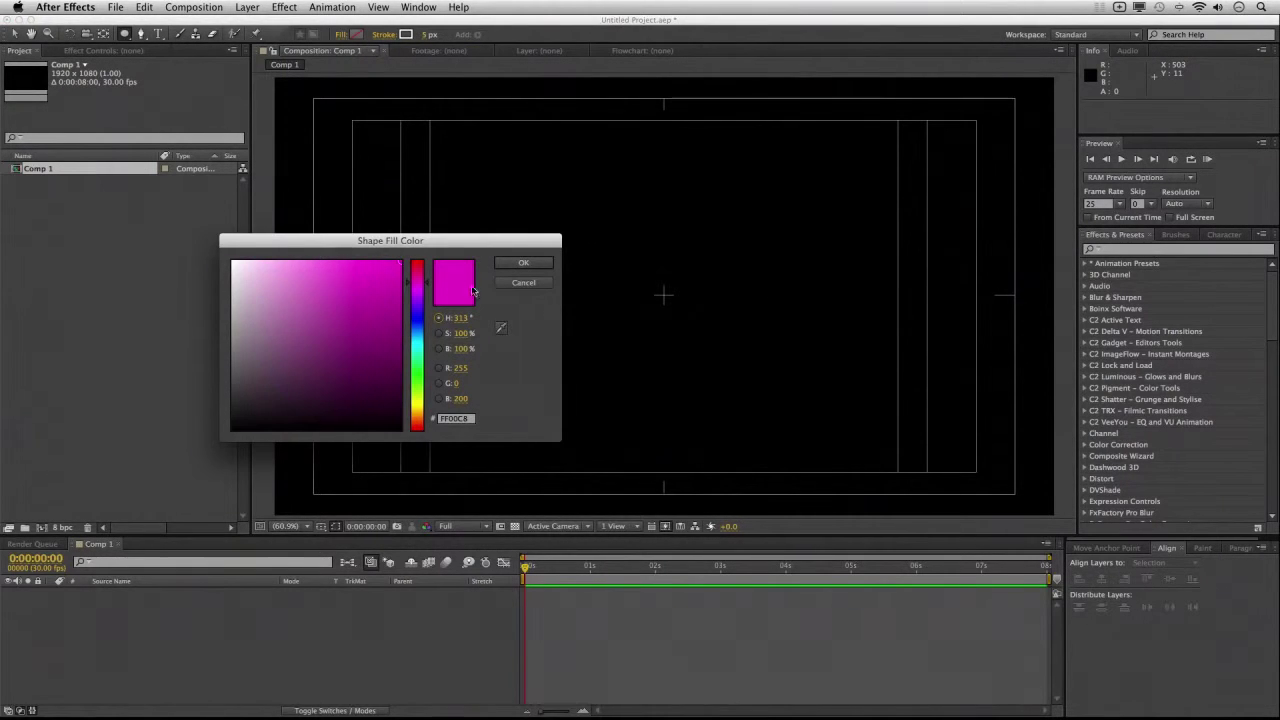
left_click(523, 262)
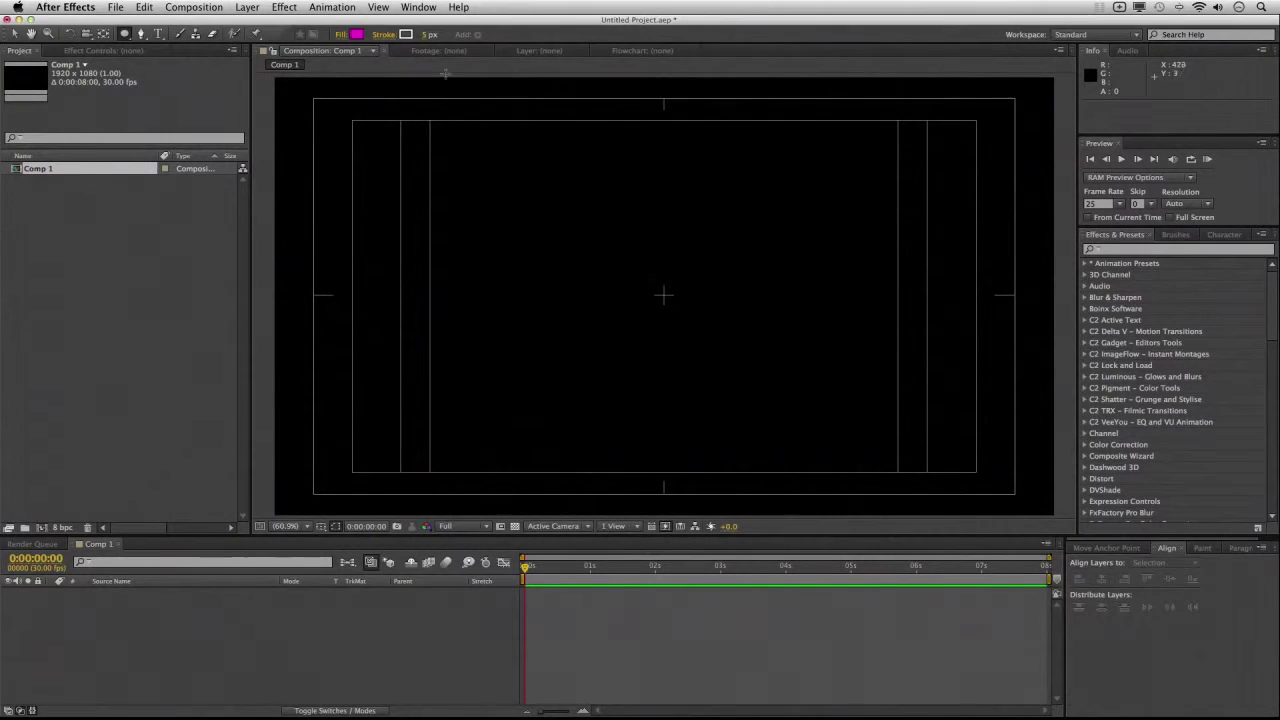
left_click(384, 35)
left_click(313, 357)
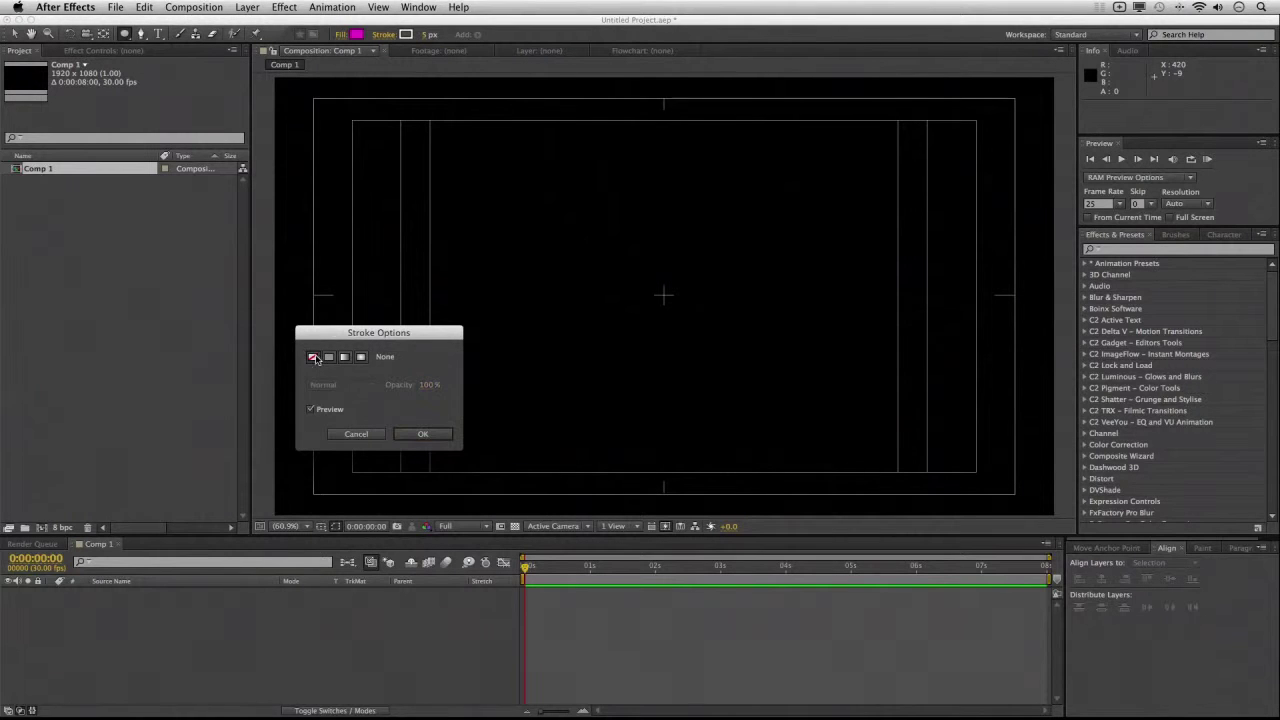
left_click(422, 435)
mouse_move(672, 309)
left_mouse_down()
mouse_move(634, 268)
mouse_move(680, 337)
left_mouse_up()
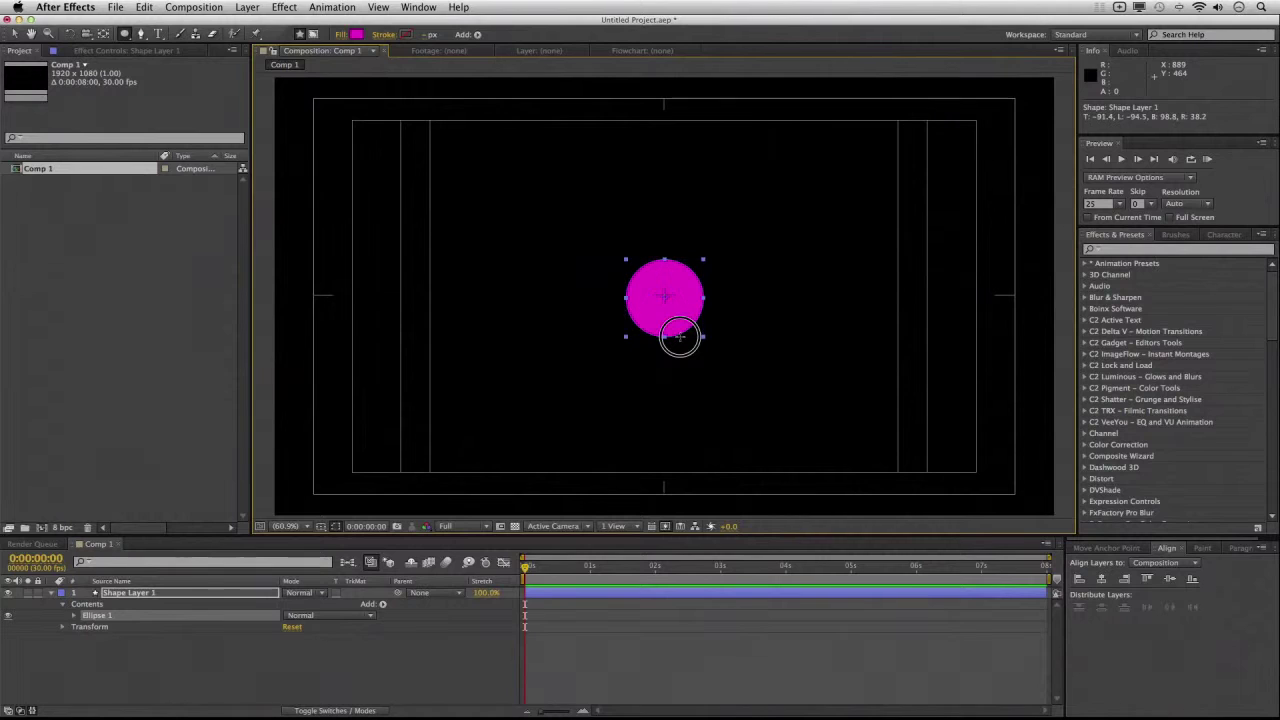
- Finish drawing the magenta circle and centre it horizontally and vertically in the composition
left_click_drag(680, 337, 684, 350)
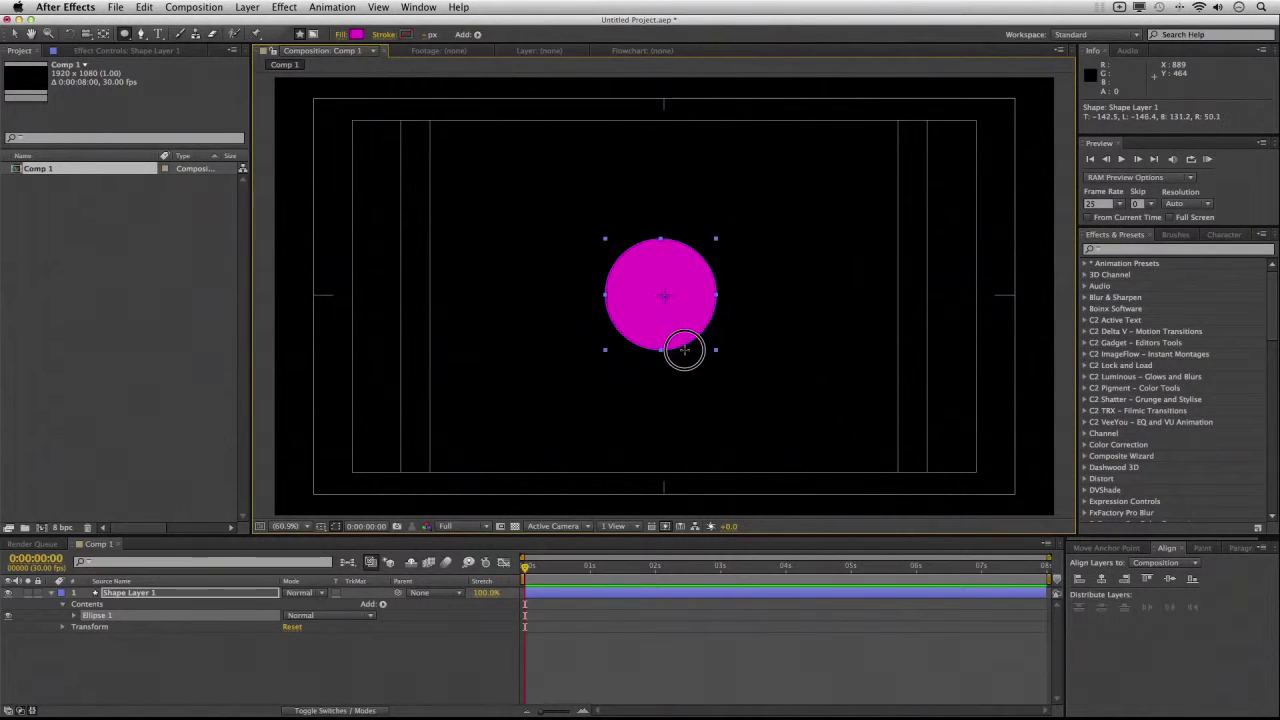
left_click_drag(684, 350, 687, 357)
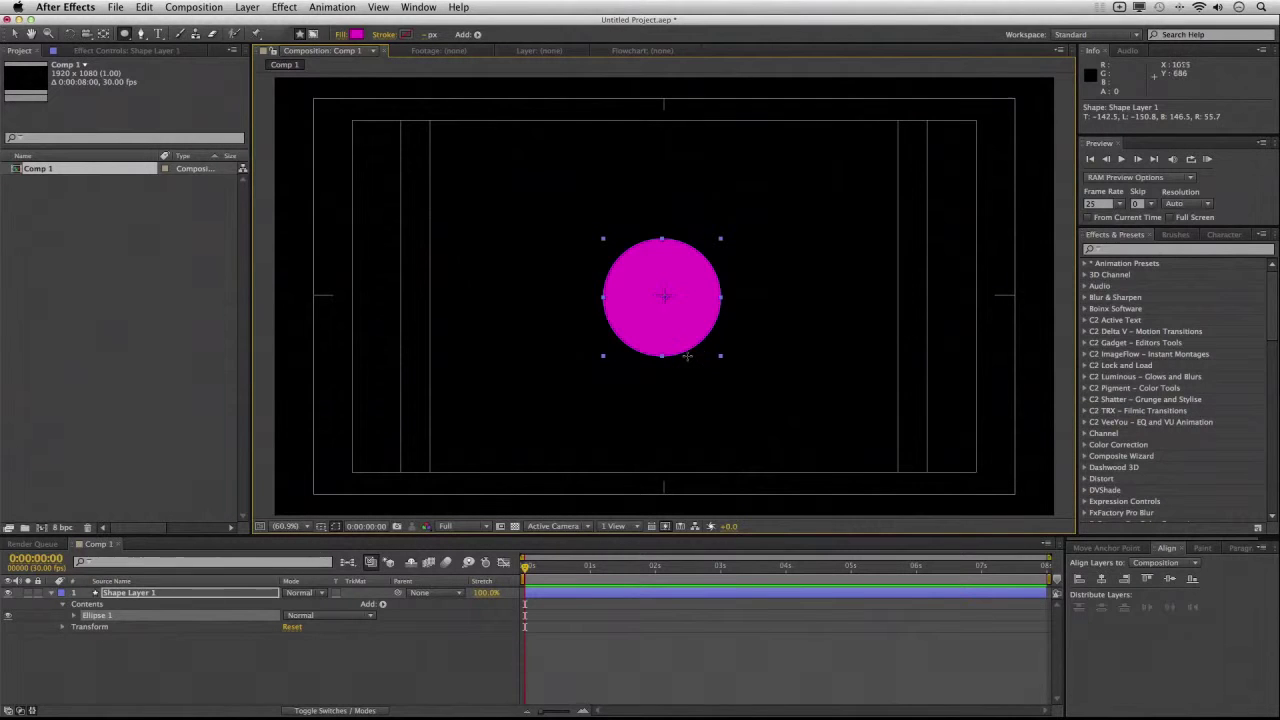
left_click(1104, 580)
left_click(1170, 580)
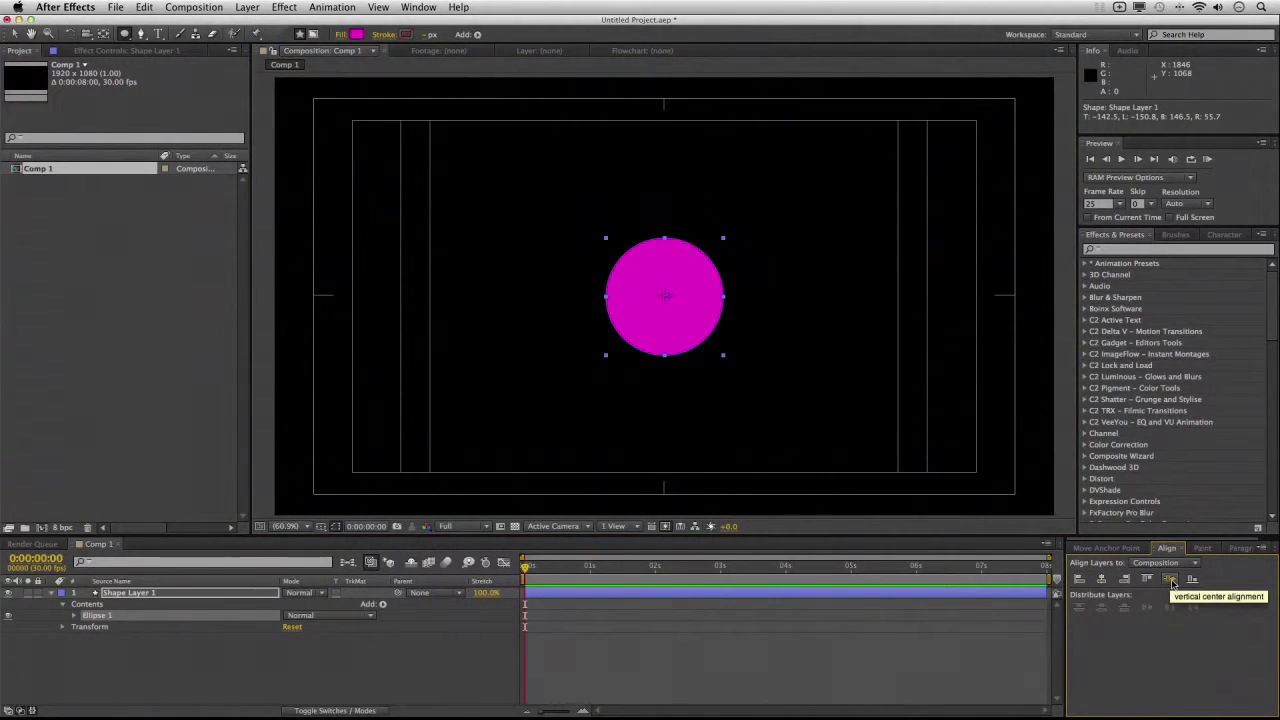
- Re-align the circle to the composition centre, then select and deselect its ellipse
left_click(1129, 549)
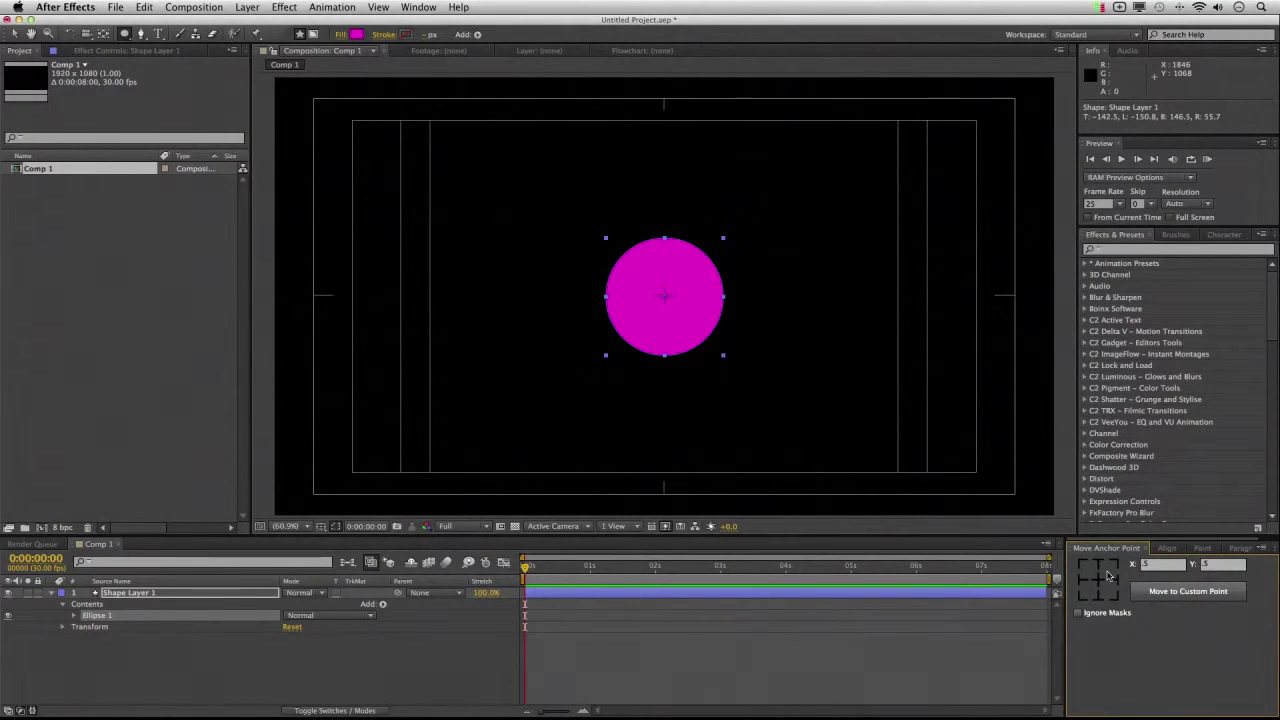
left_click(1167, 548)
left_click(1167, 579)
left_click(663, 665)
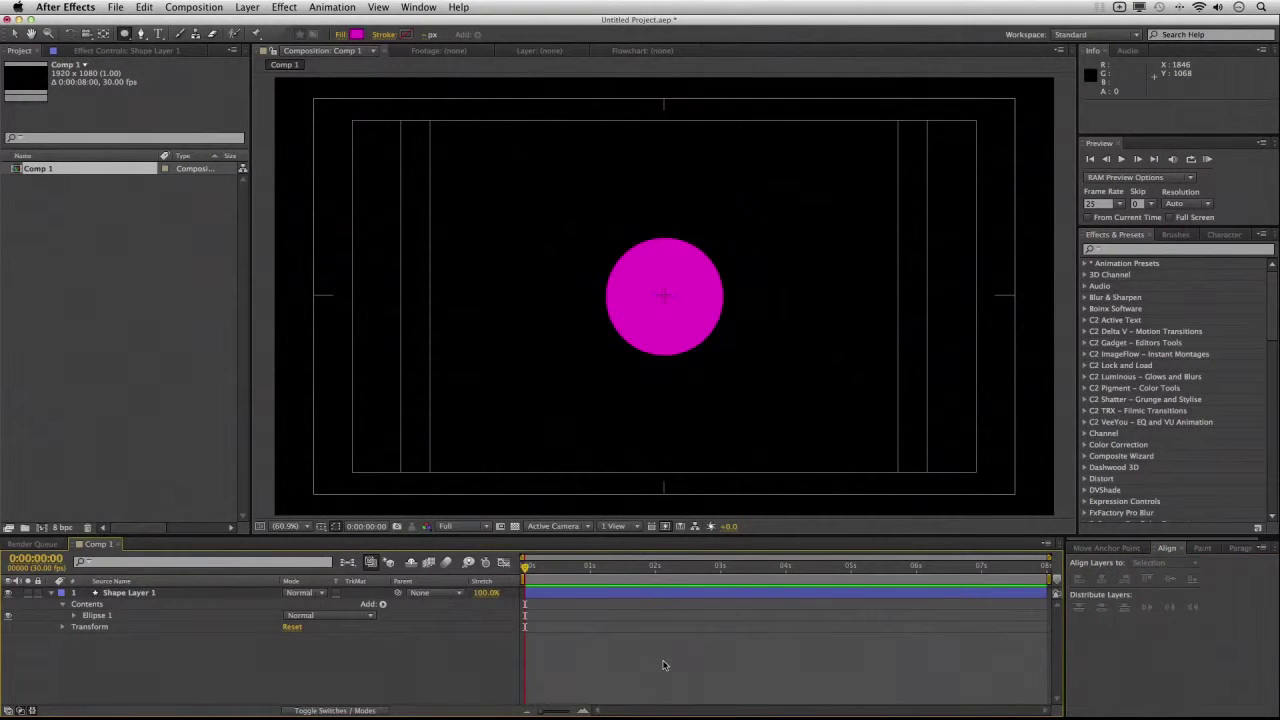
left_click(131, 611)
left_click(193, 443)
- Select the circle layer and duplicate it with Ctrl+D
key("v")
left_click(659, 322)
key("ctrl+d")
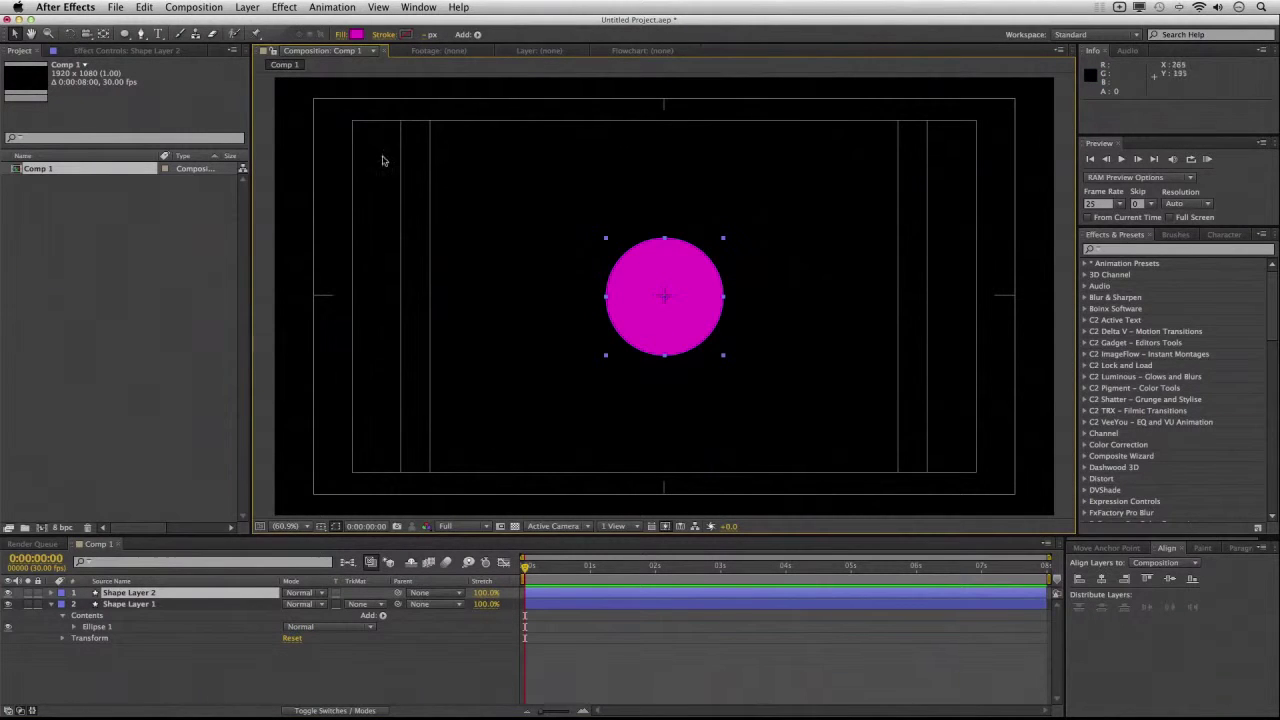
- Enlarge the copy's Ellipse Path size to 348 × 348
left_click(52, 593)
left_click(61, 605)
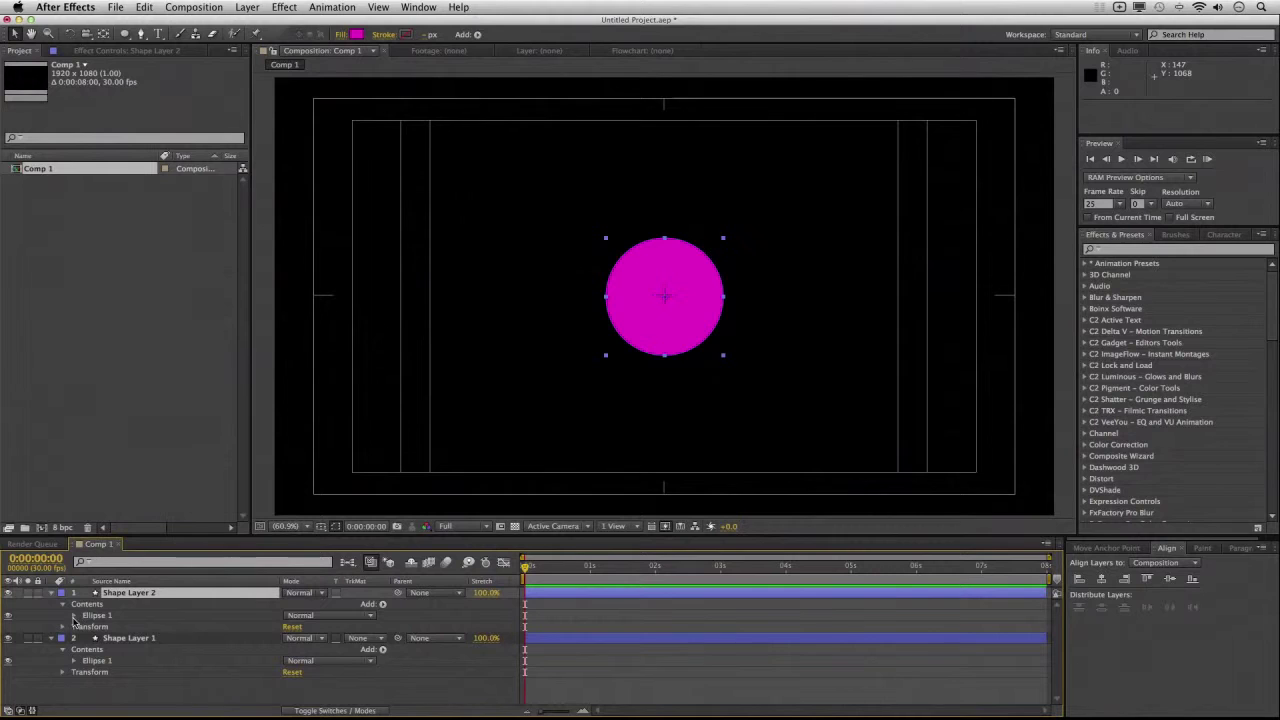
left_click(73, 615)
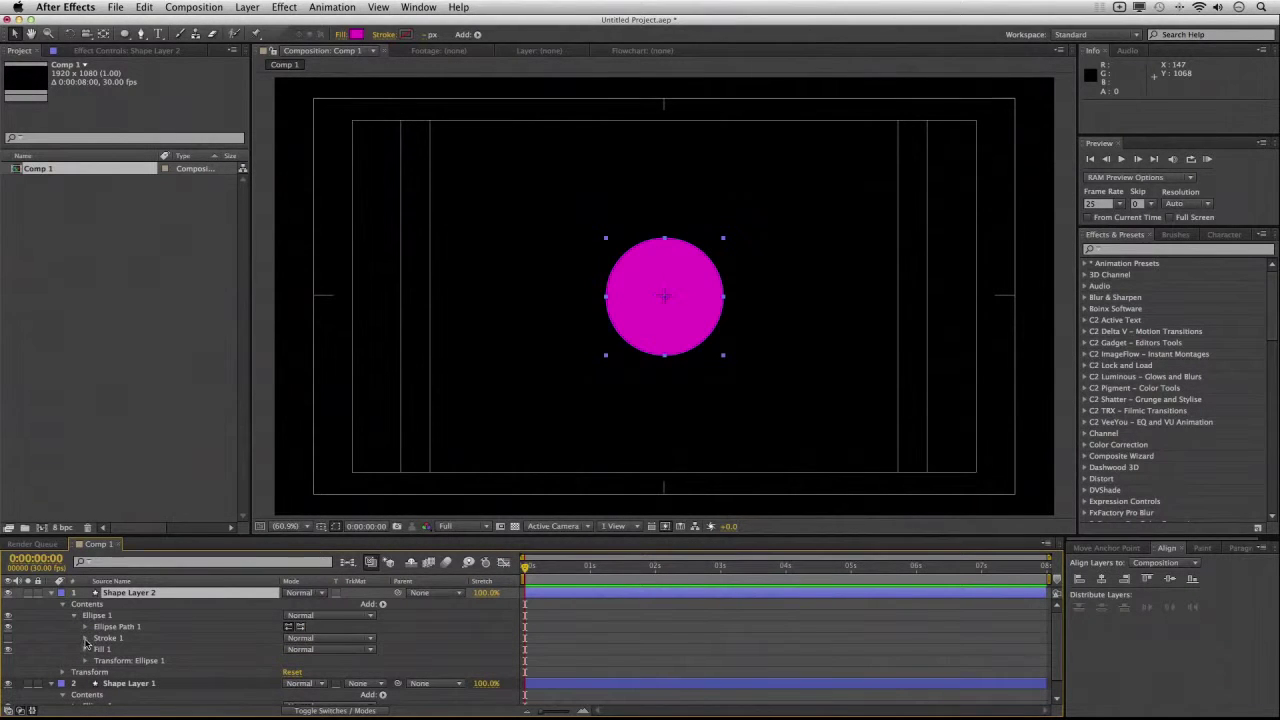
left_click(85, 626)
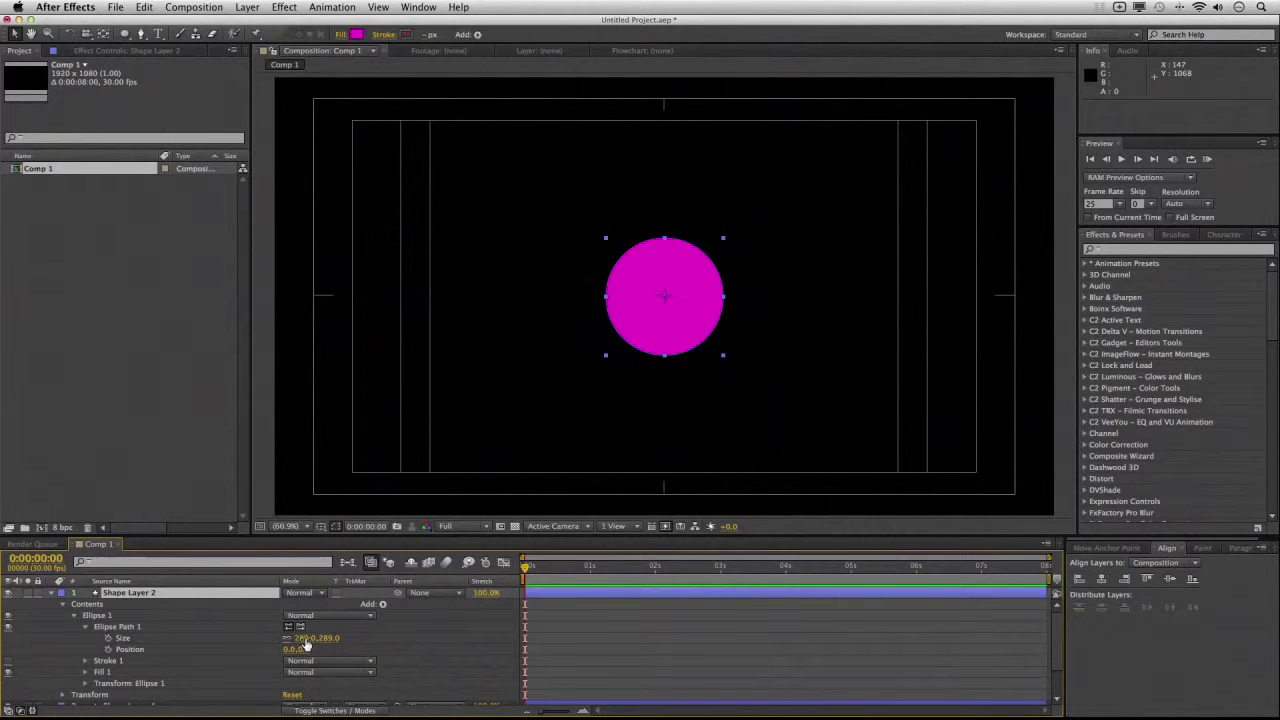
left_click_drag(302, 638, 340, 636)
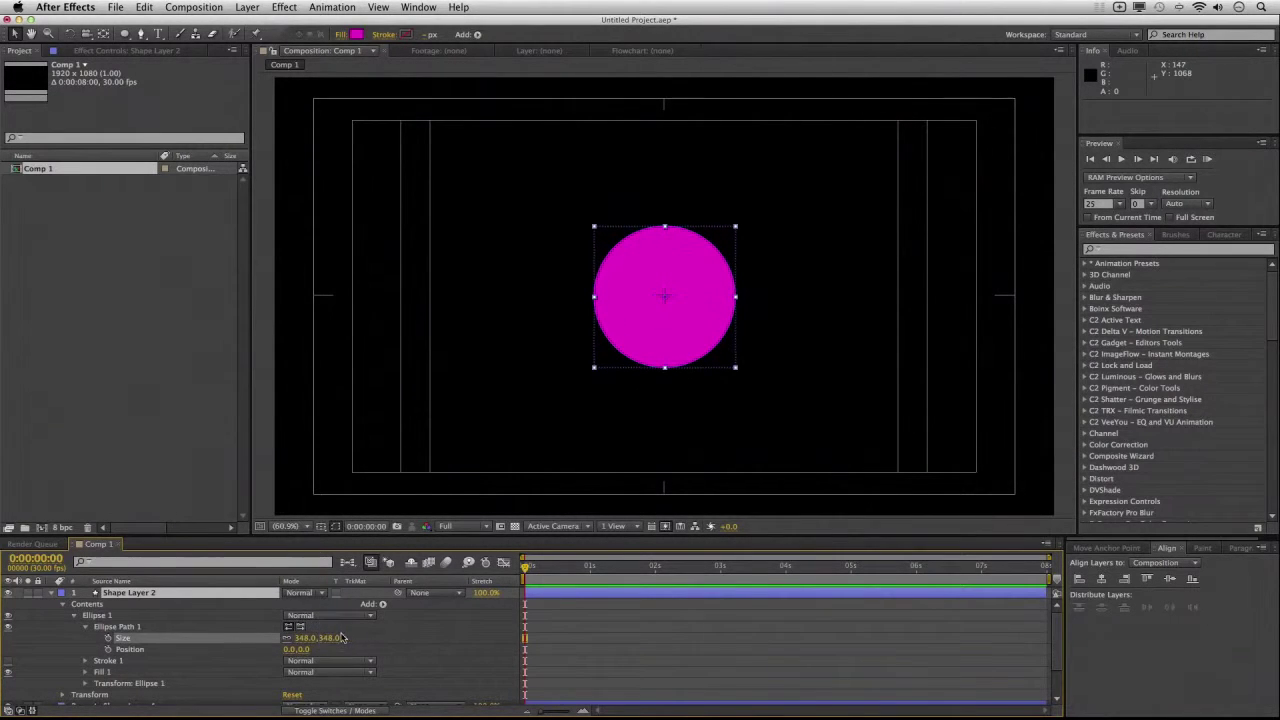
left_click(343, 34)
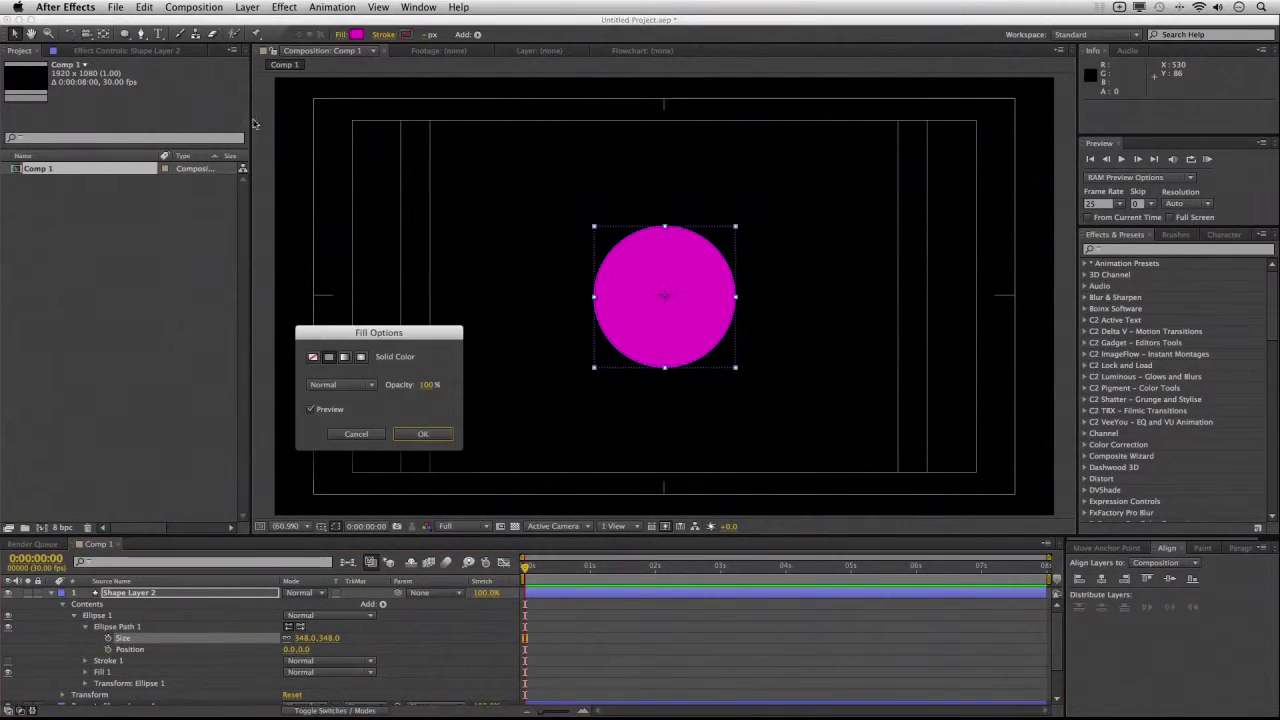
- Set the enlarged circle's fill to None and its stroke colour to magenta FF00C8
left_click(312, 357)
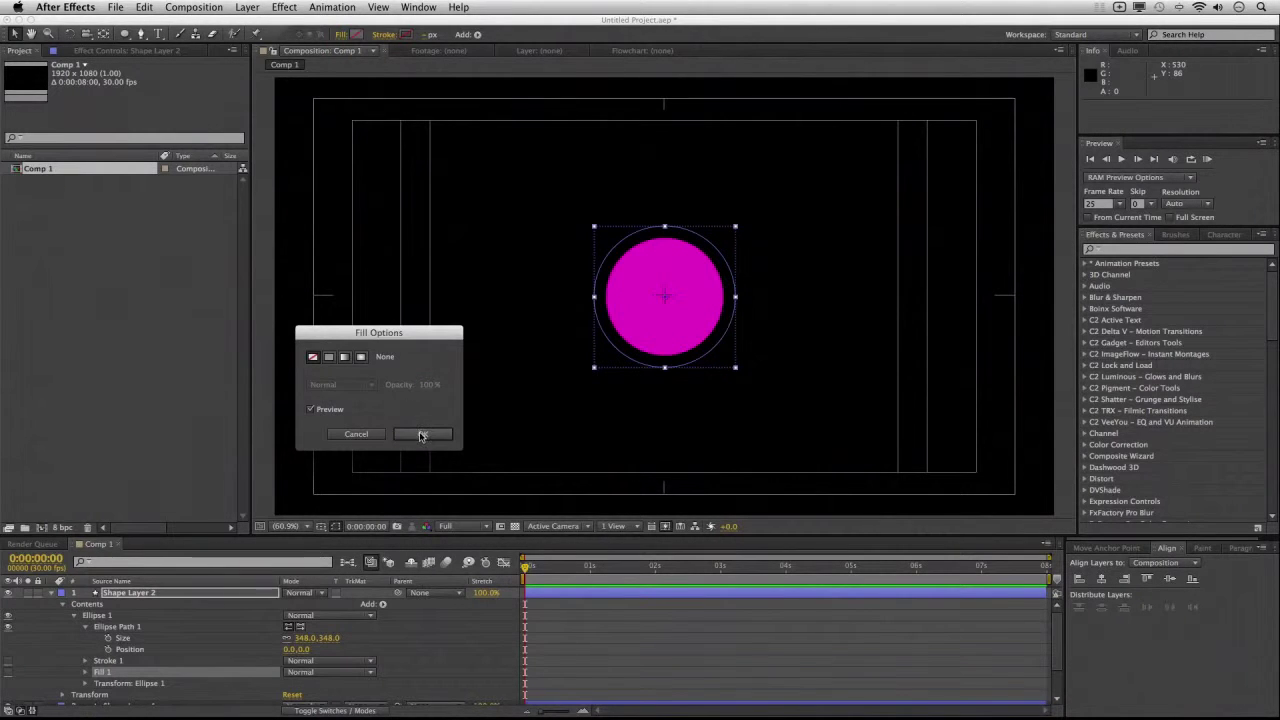
left_click(422, 433)
left_click(406, 35)
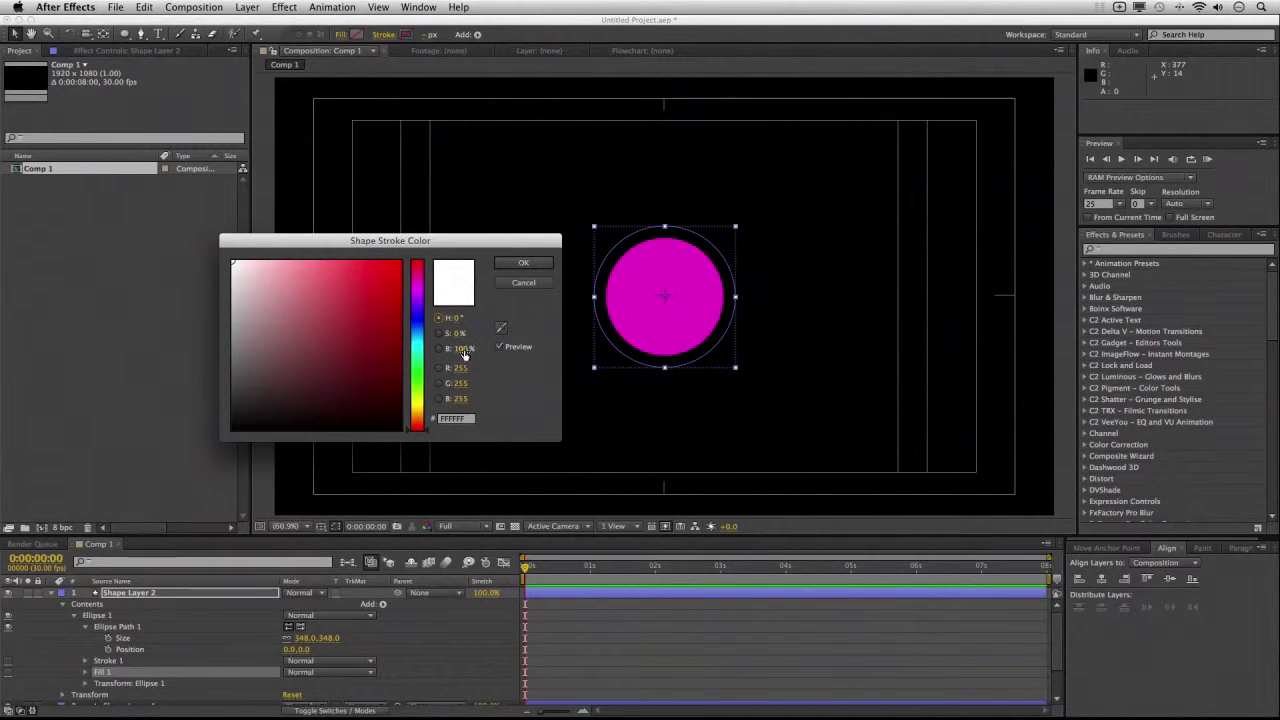
type("0")
key("Tab")
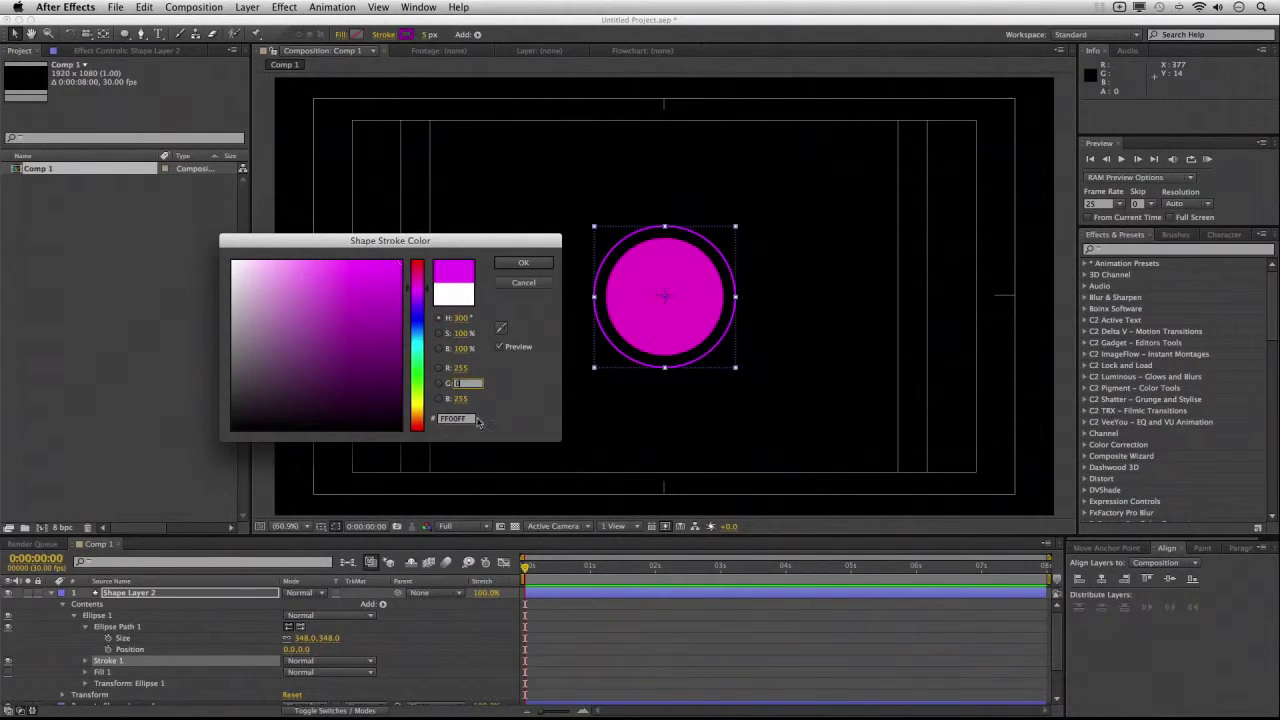
type("200")
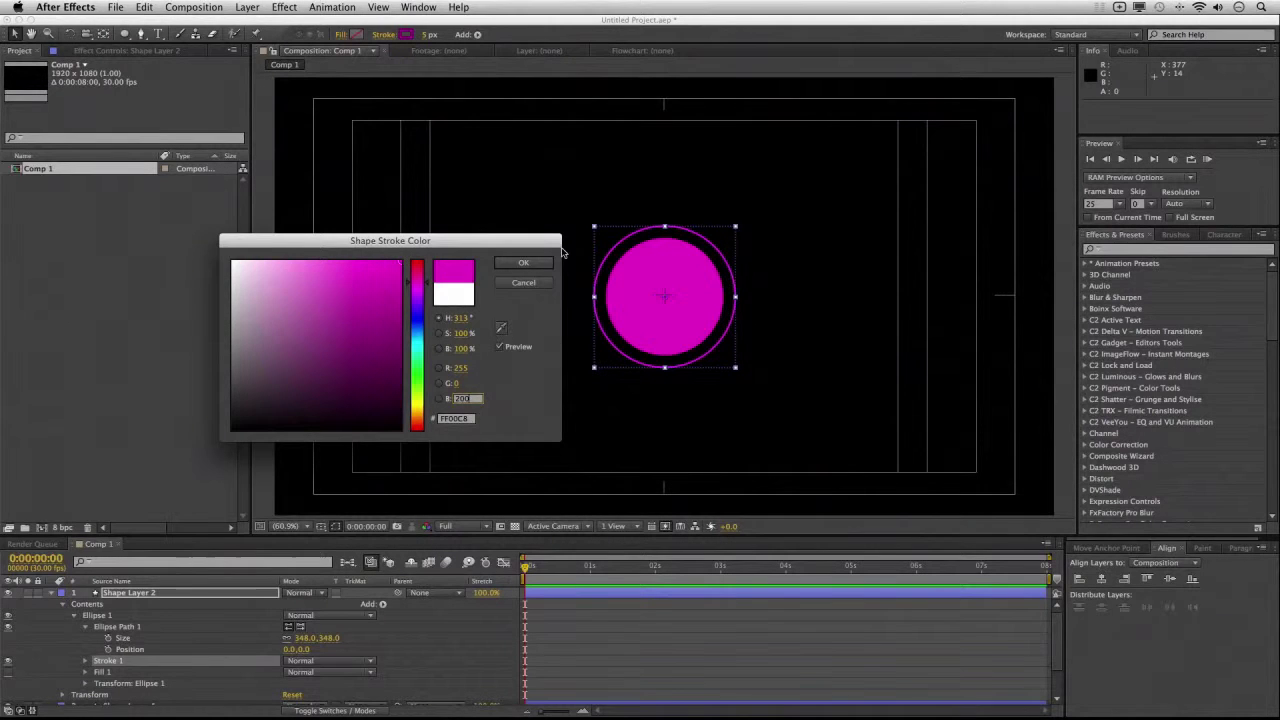
left_click(540, 264)
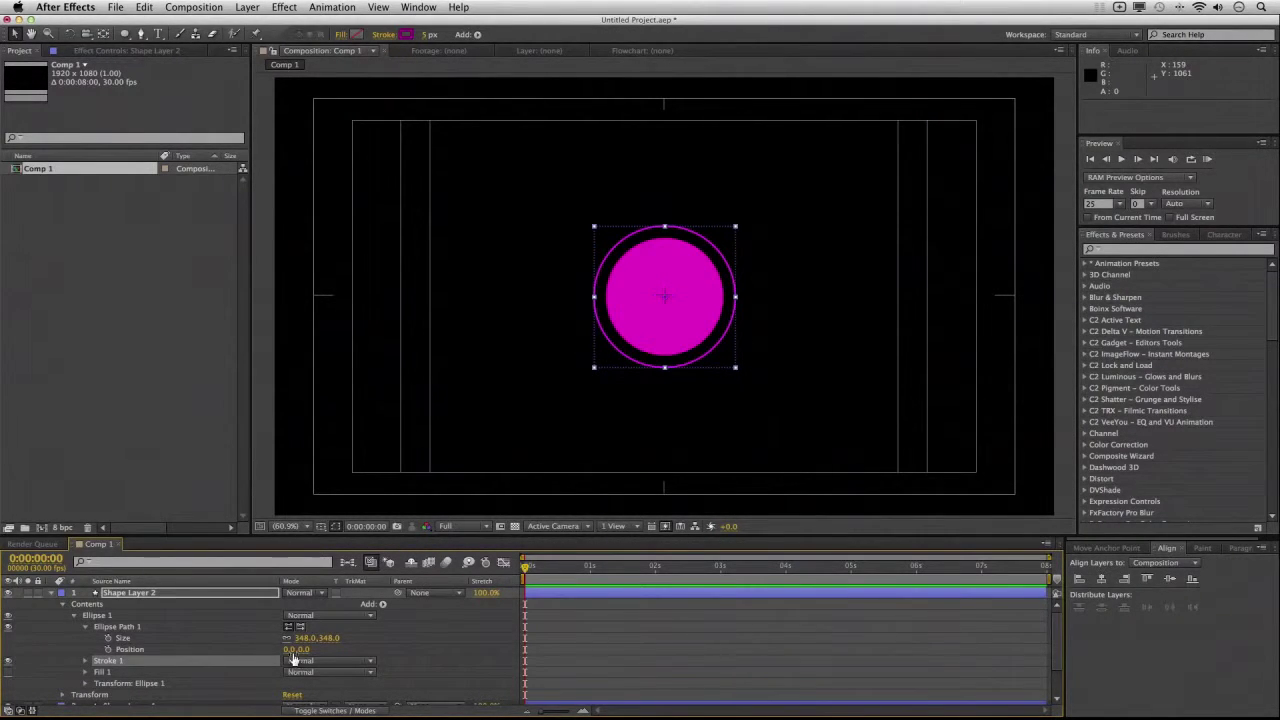
- Add dashes to the ring's stroke and set its Stroke Width to 19
left_click(86, 661)
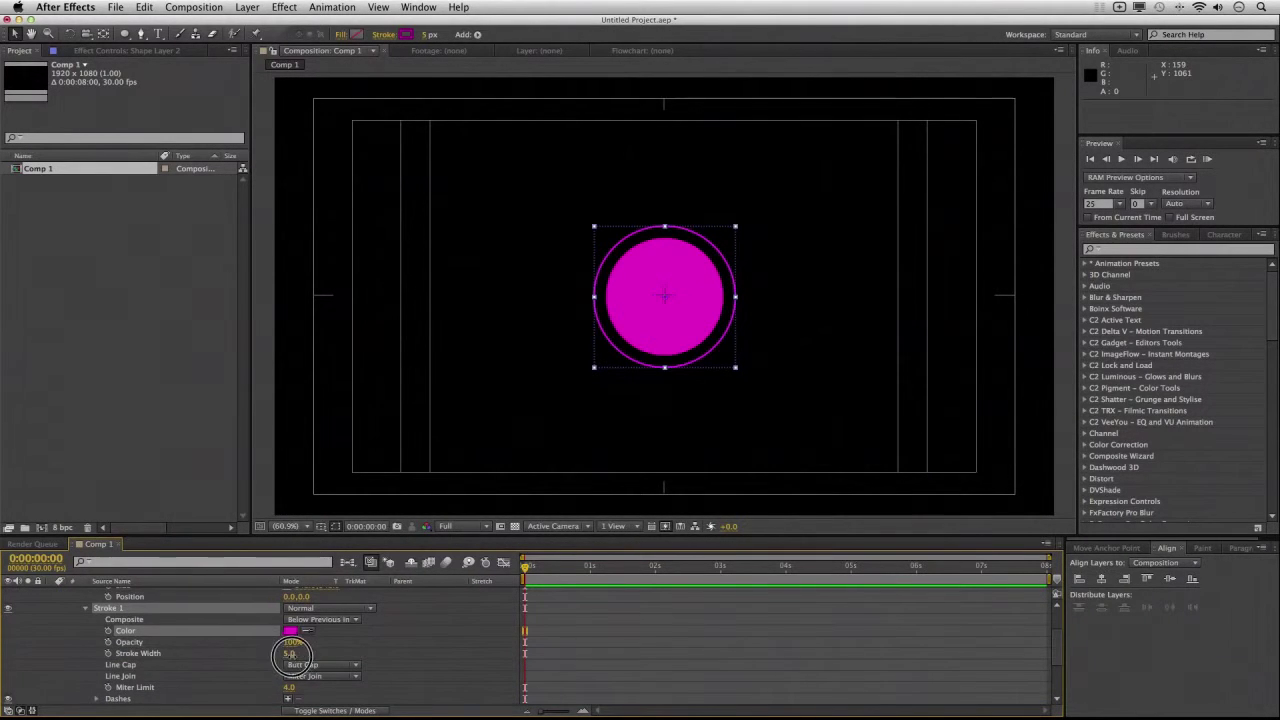
left_click_drag(289, 653, 296, 654)
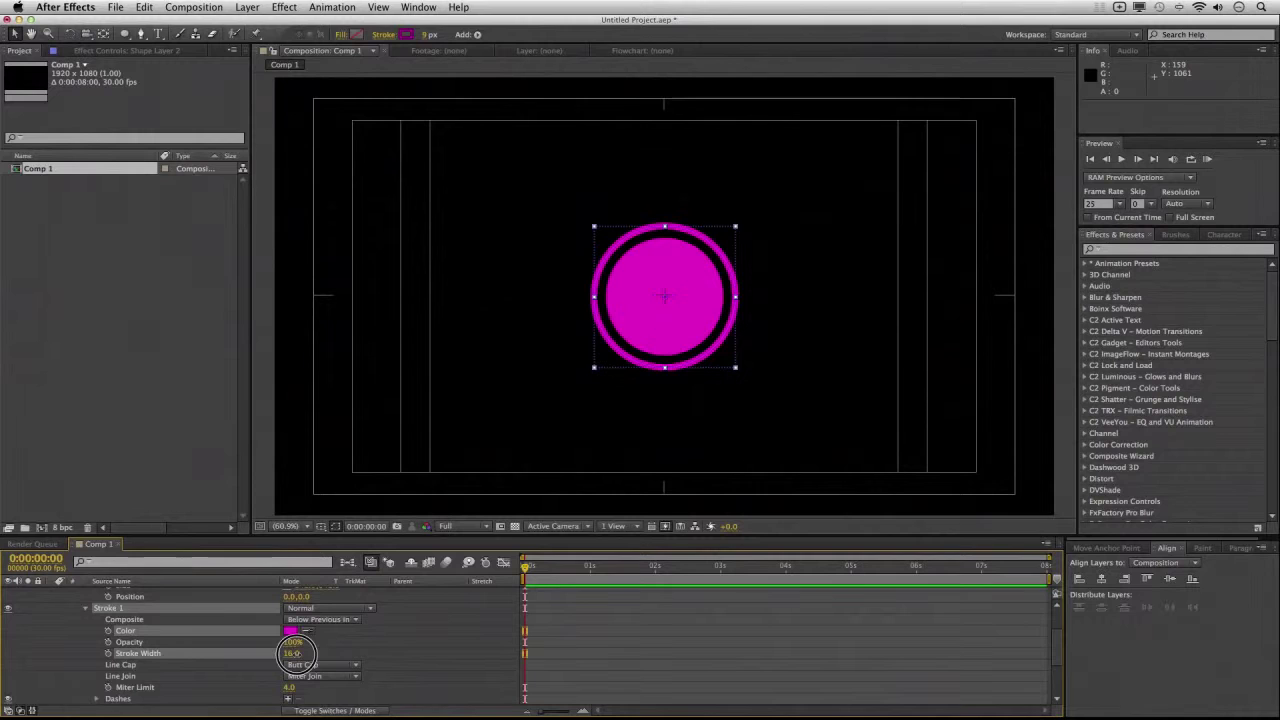
left_click_drag(291, 653, 291, 654)
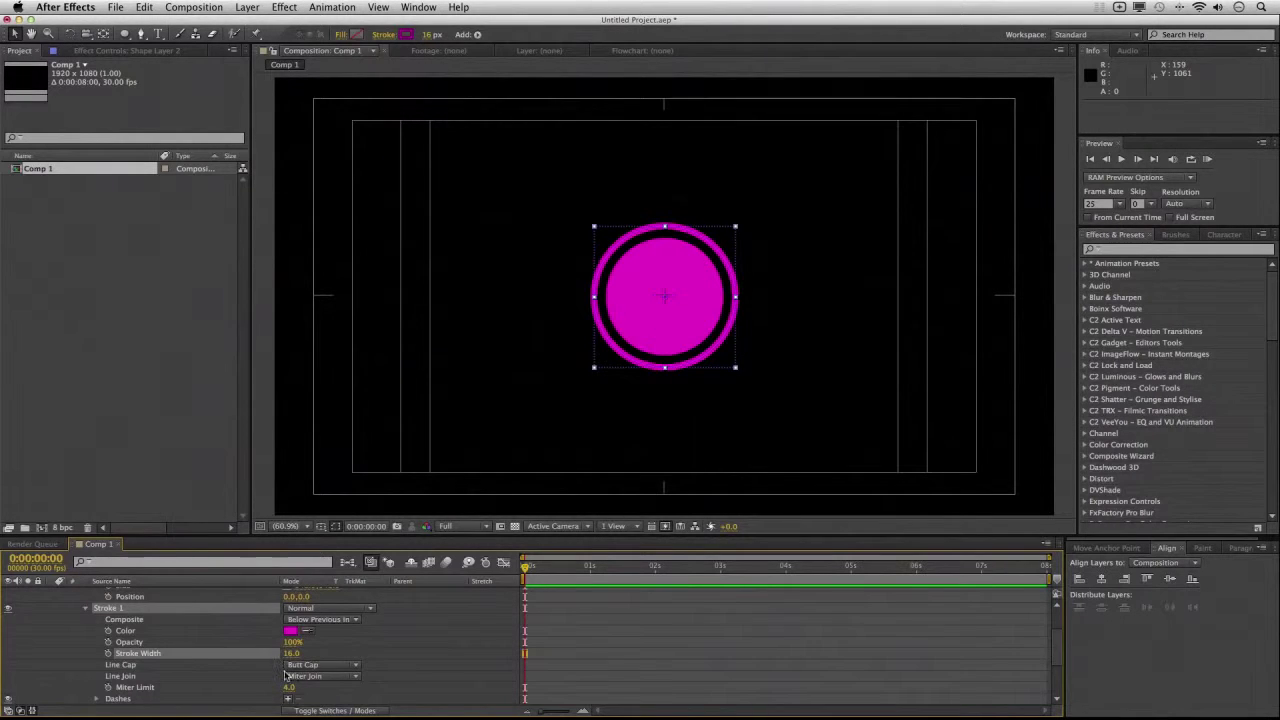
scroll(318, 675, "down", 2)
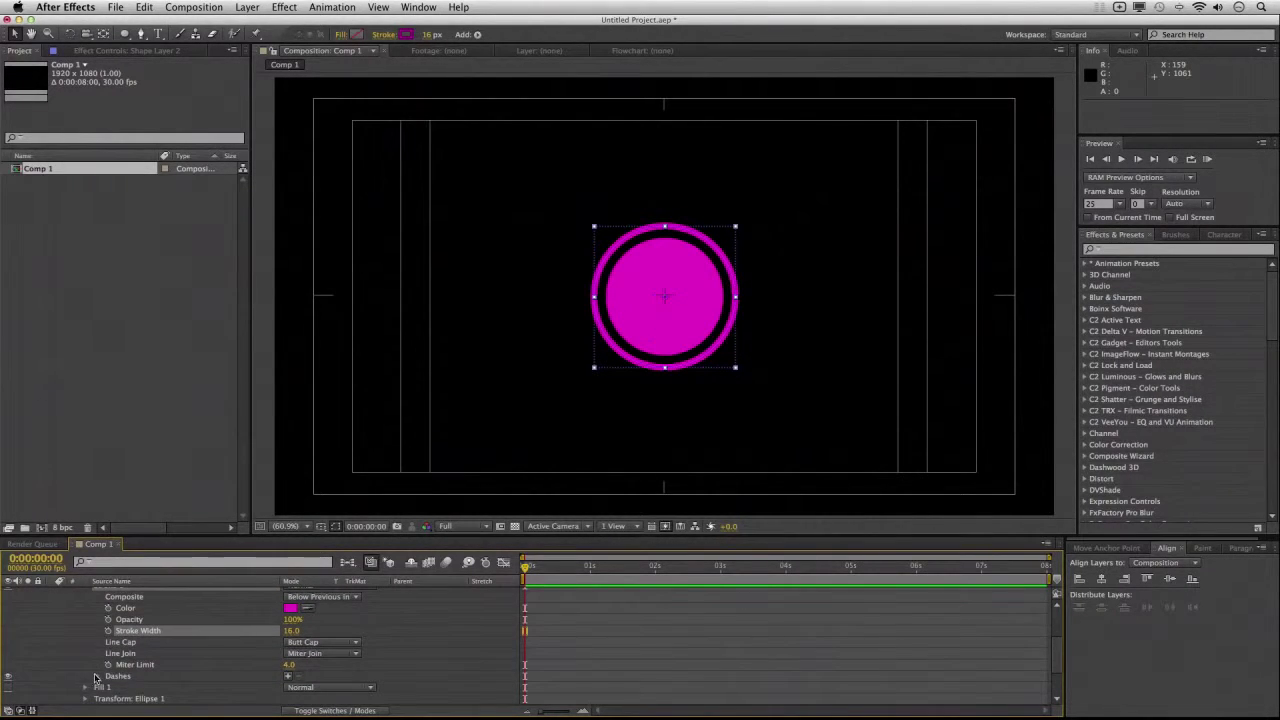
left_click(288, 677)
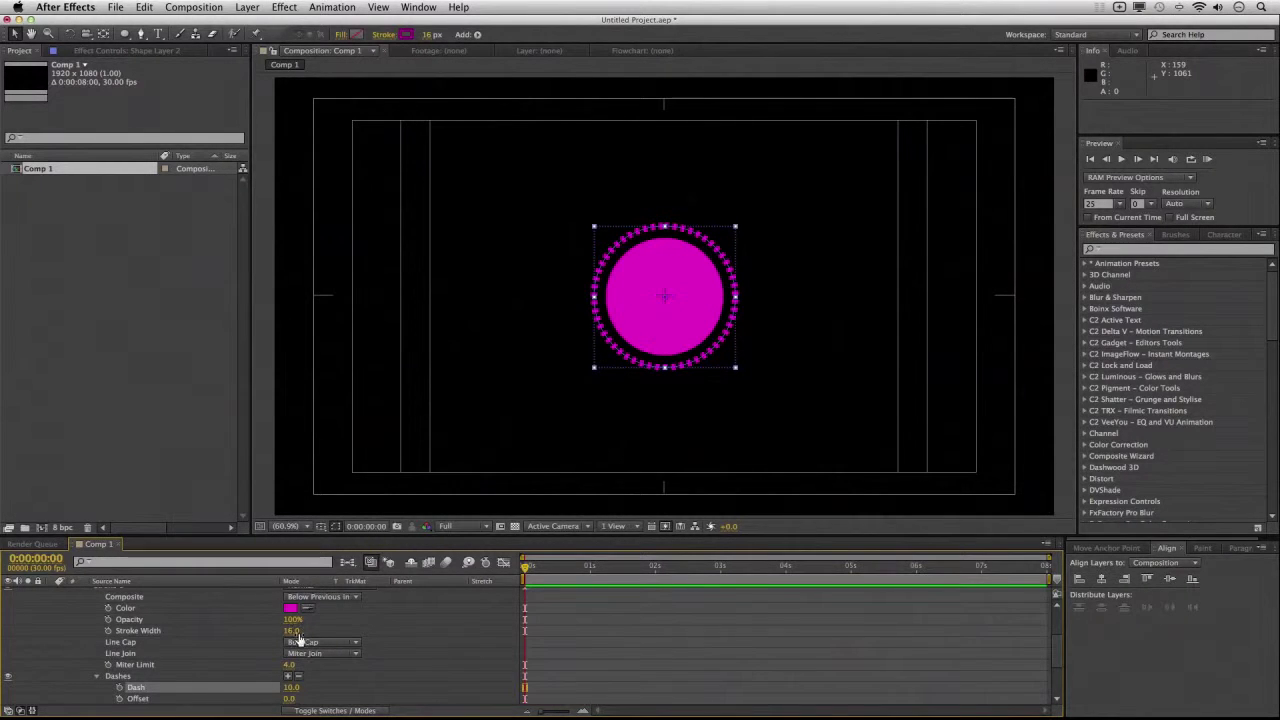
mouse_move(290, 632)
left_mouse_down()
mouse_move(310, 628)
mouse_move(292, 628)
left_mouse_up()
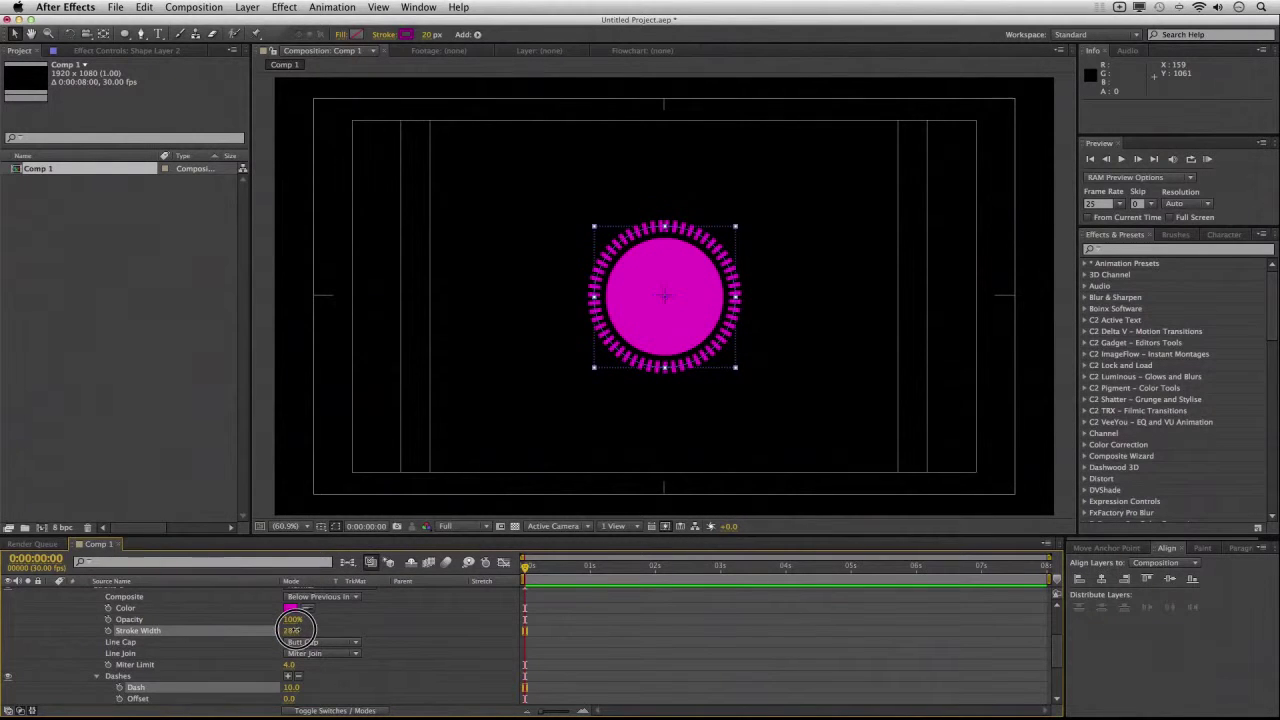
key("cmd+z")
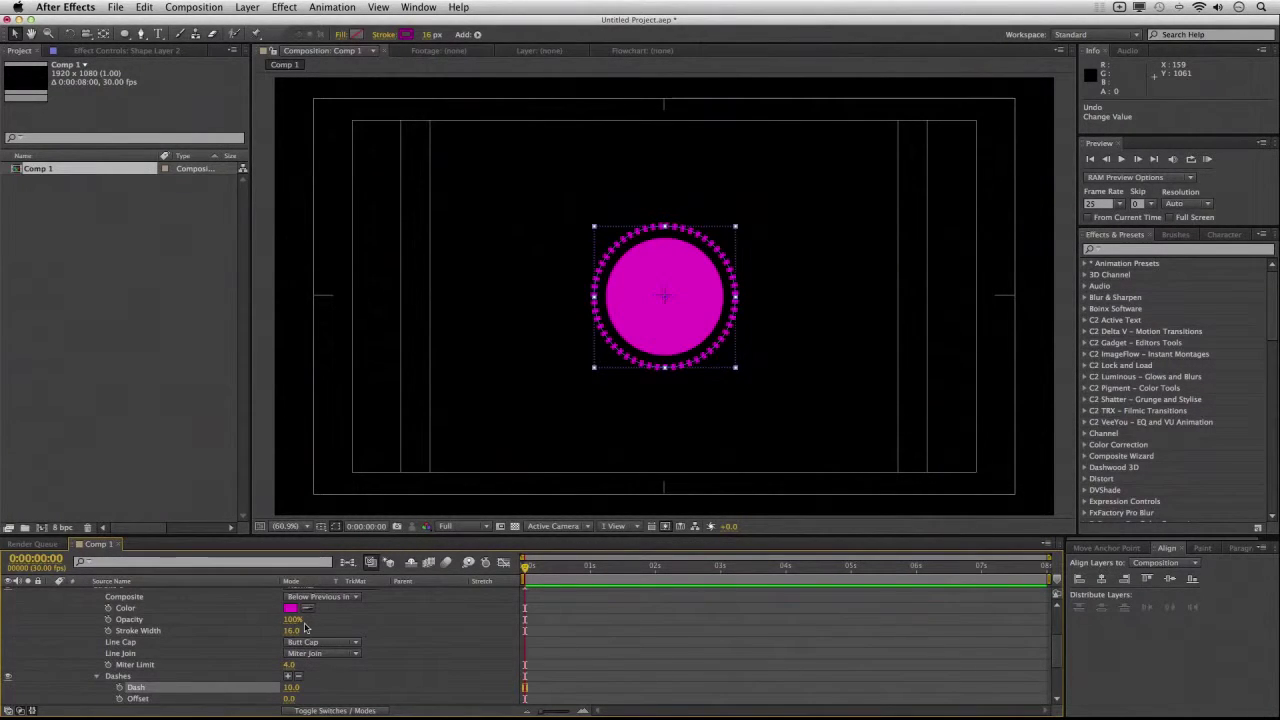
left_click(294, 630)
left_click_drag(294, 630, 291, 630)
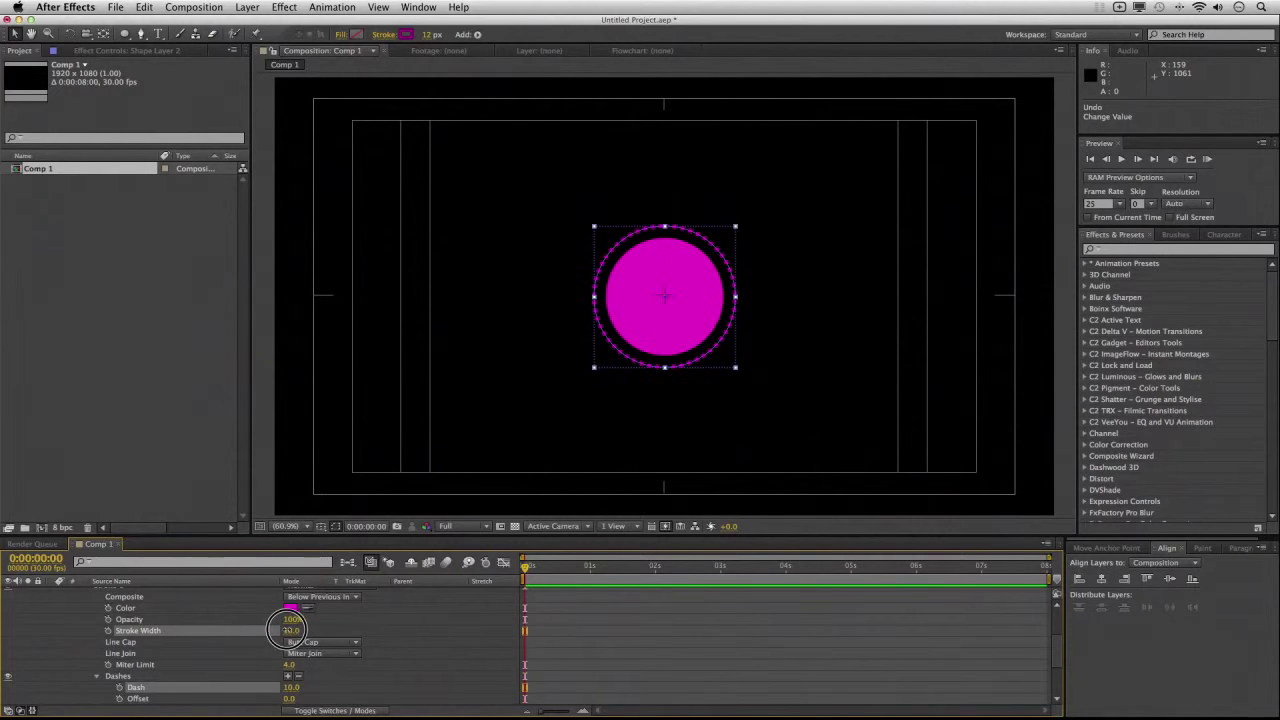
left_click_drag(291, 628, 292, 630)
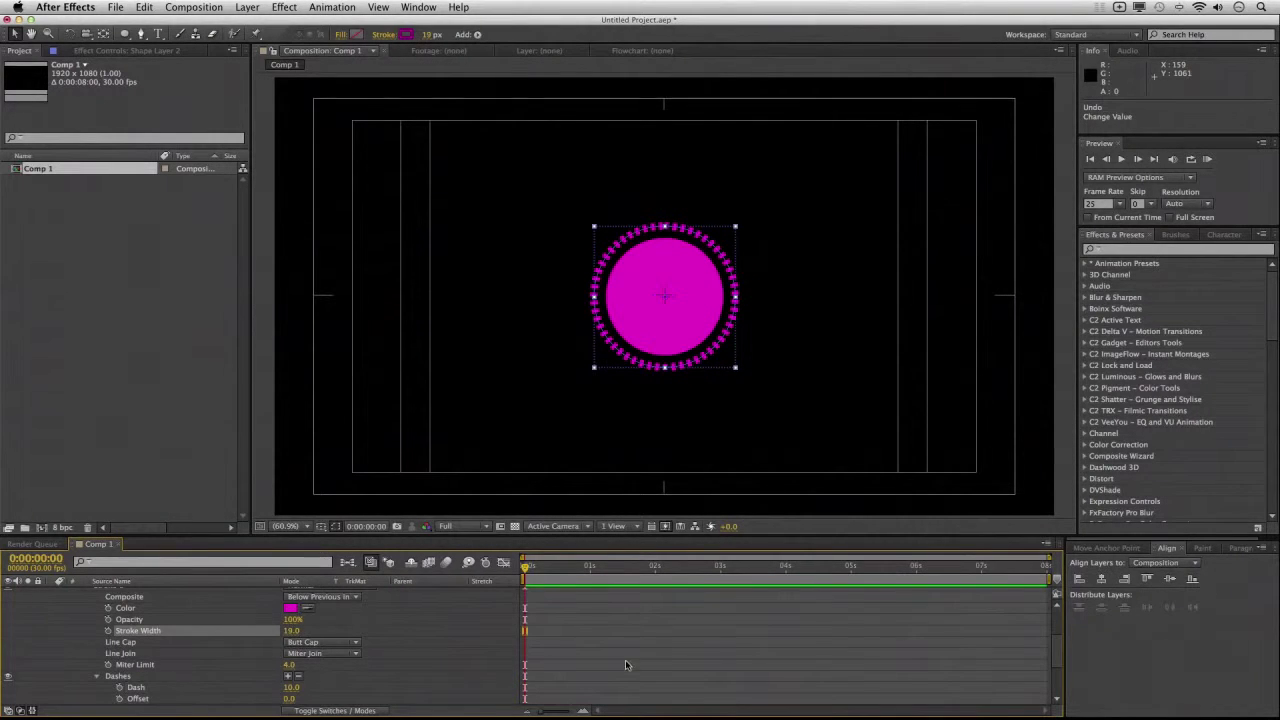
- Adjust the dash offset, lengthen the Dash to 46, and save the project
scroll(362, 642, "up", 2)
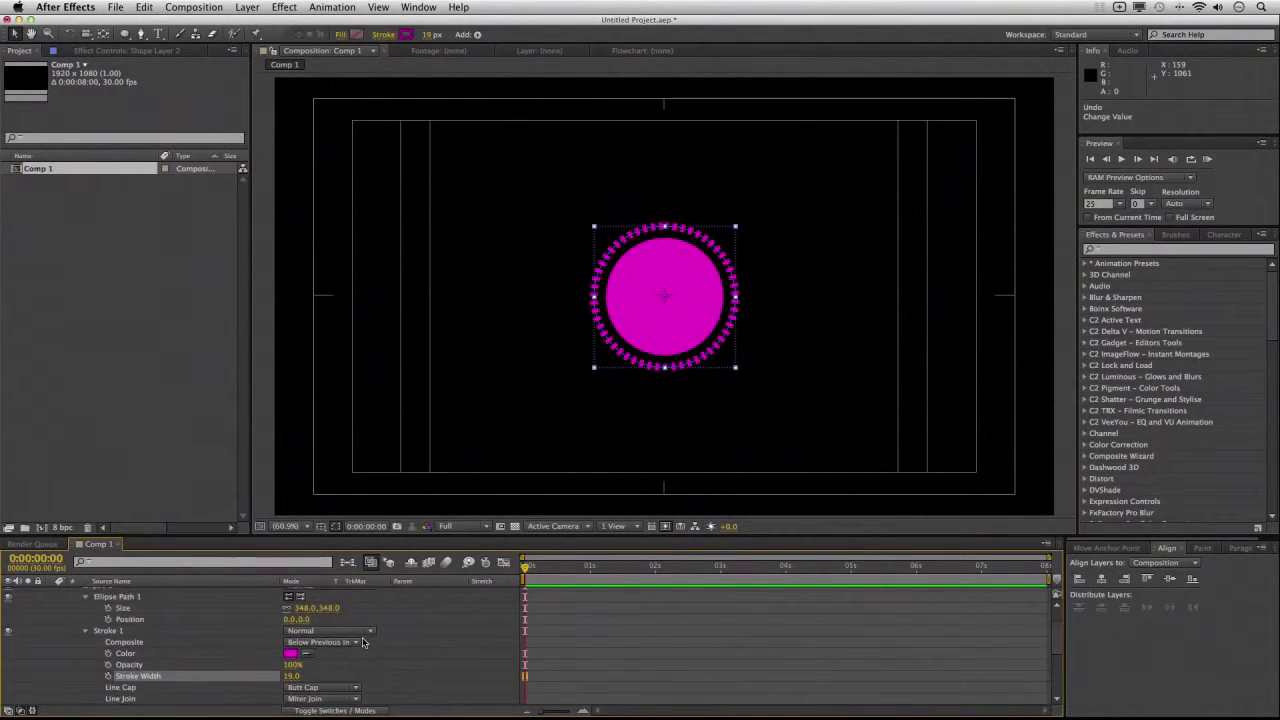
scroll(363, 642, "down", 3)
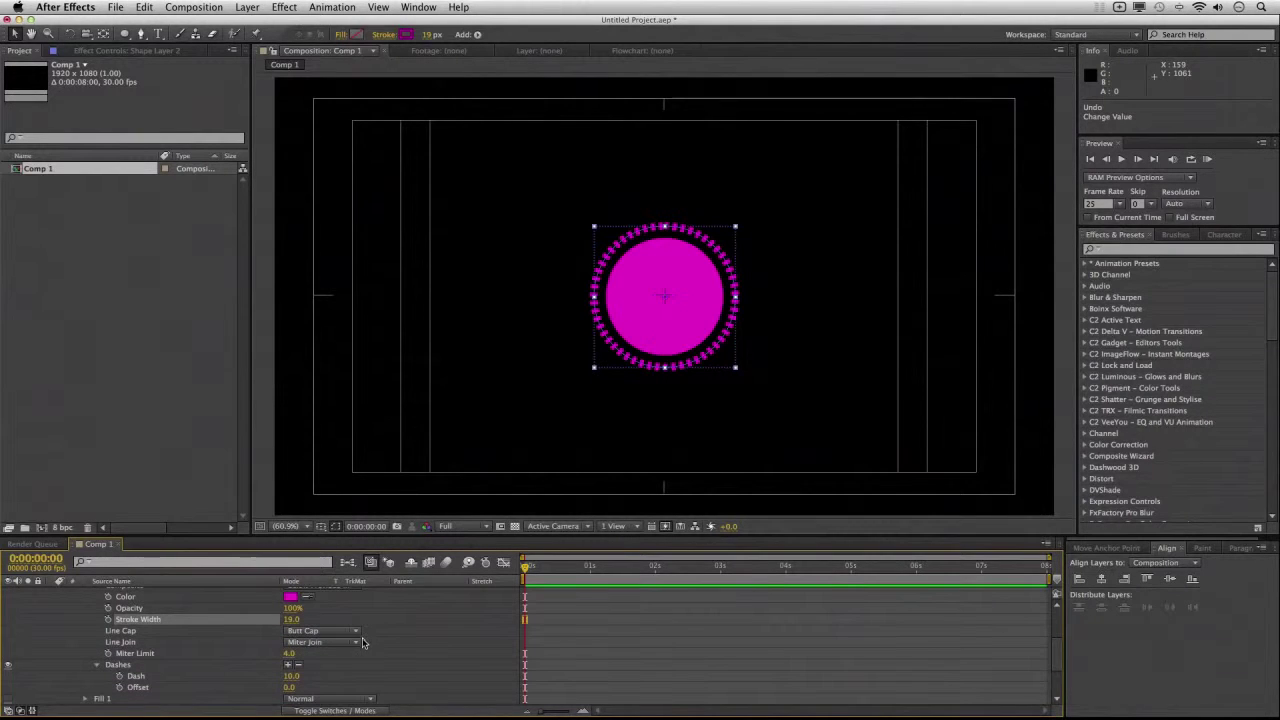
left_click(291, 686)
left_click_drag(291, 686, 273, 673)
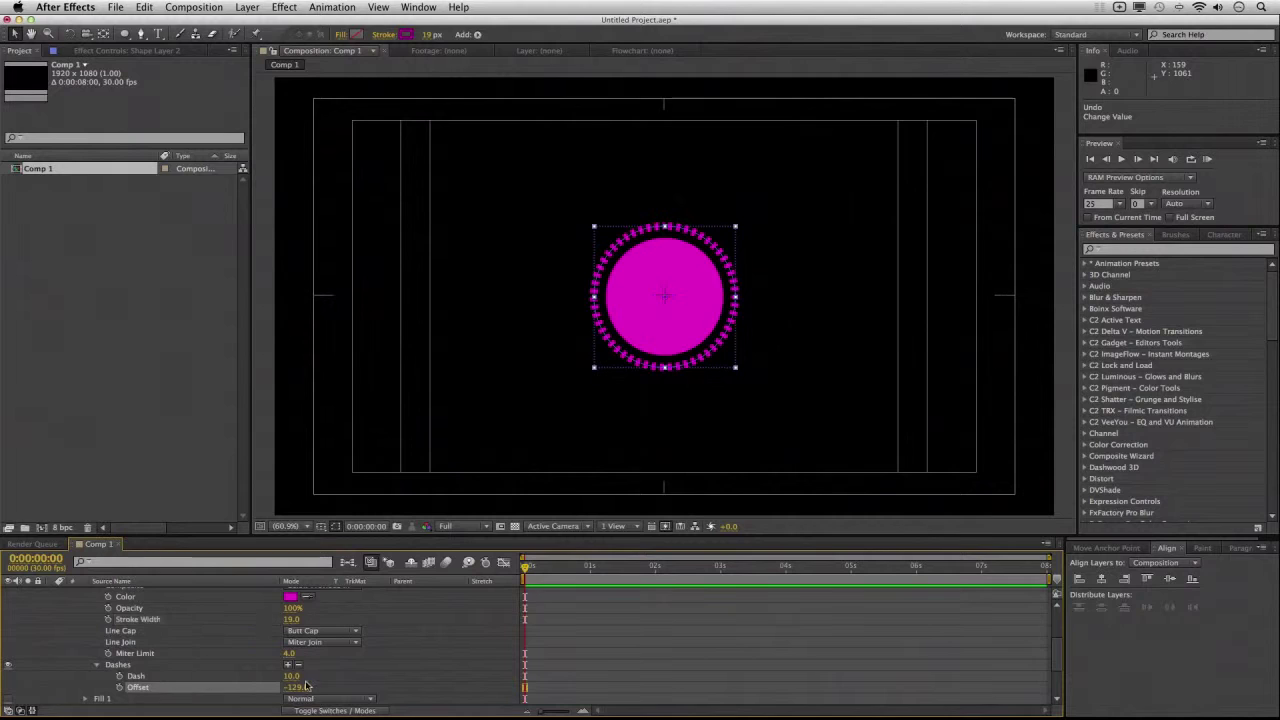
left_click_drag(290, 676, 316, 674)
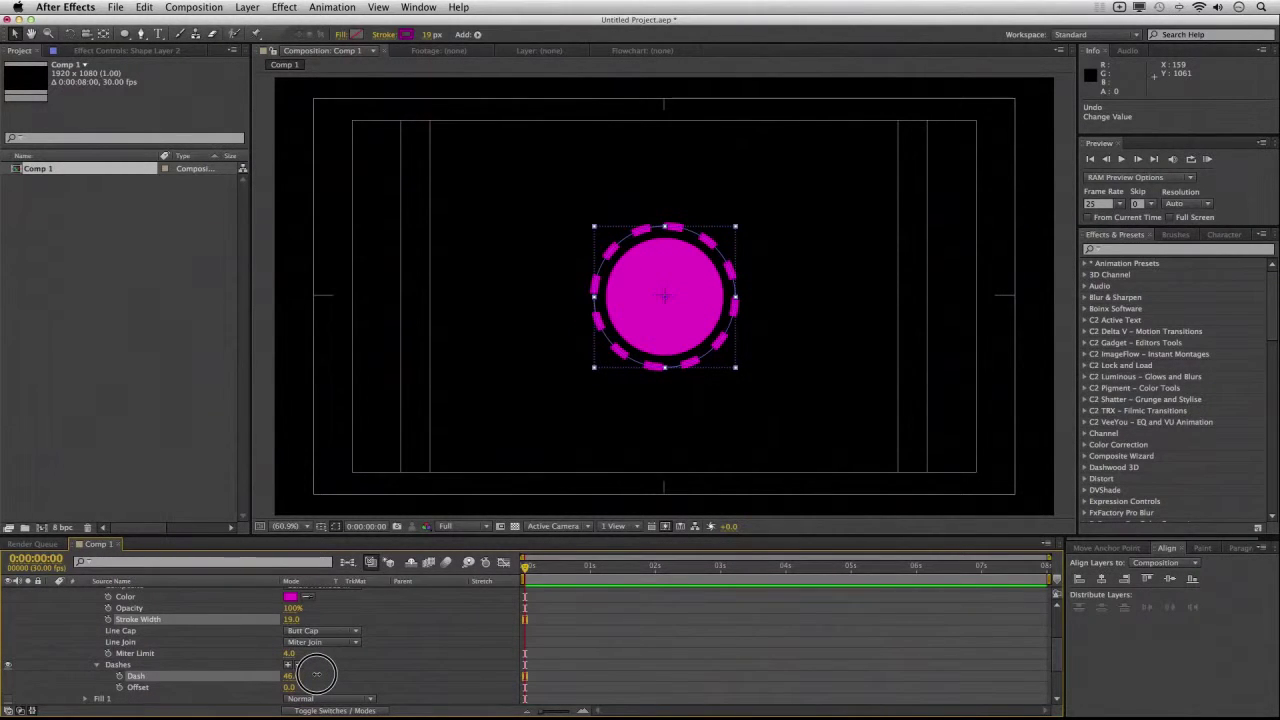
left_click(608, 652)
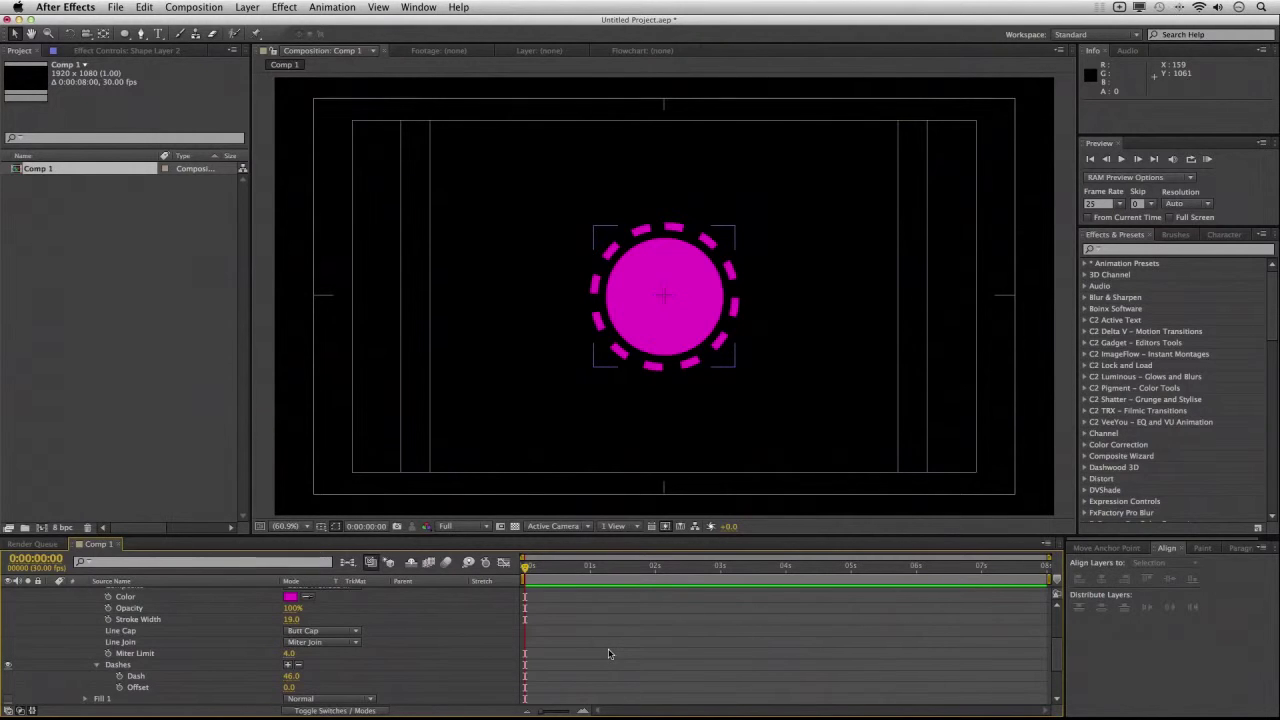
key("ctrl+s")
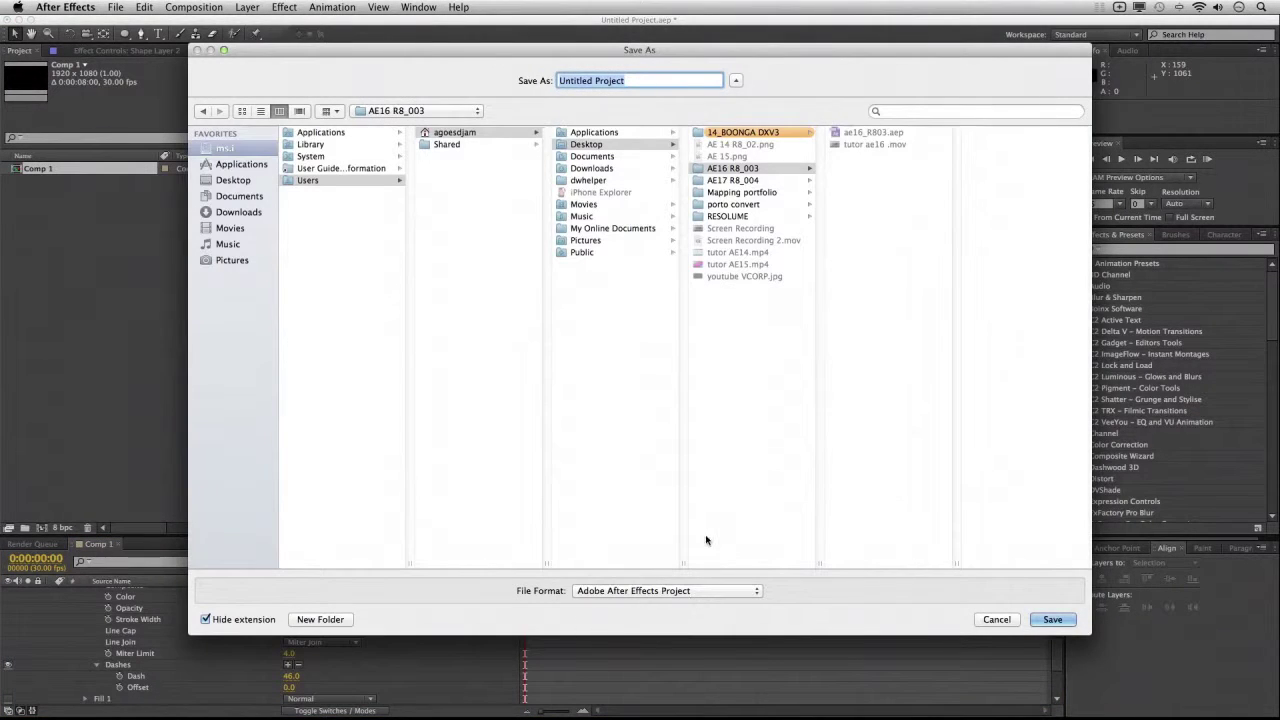
- Pick the AE17 R8_004 folder and save Untitled Project.aep there
left_click(778, 181)
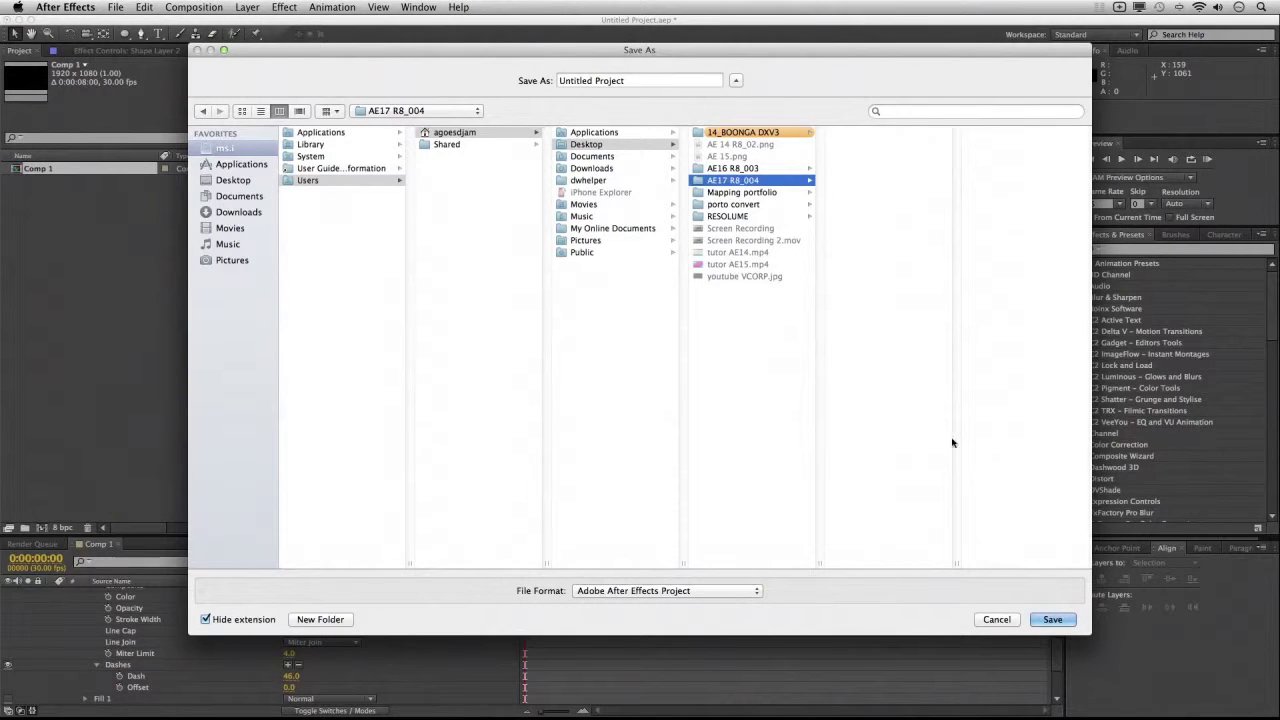
left_click(1052, 619)
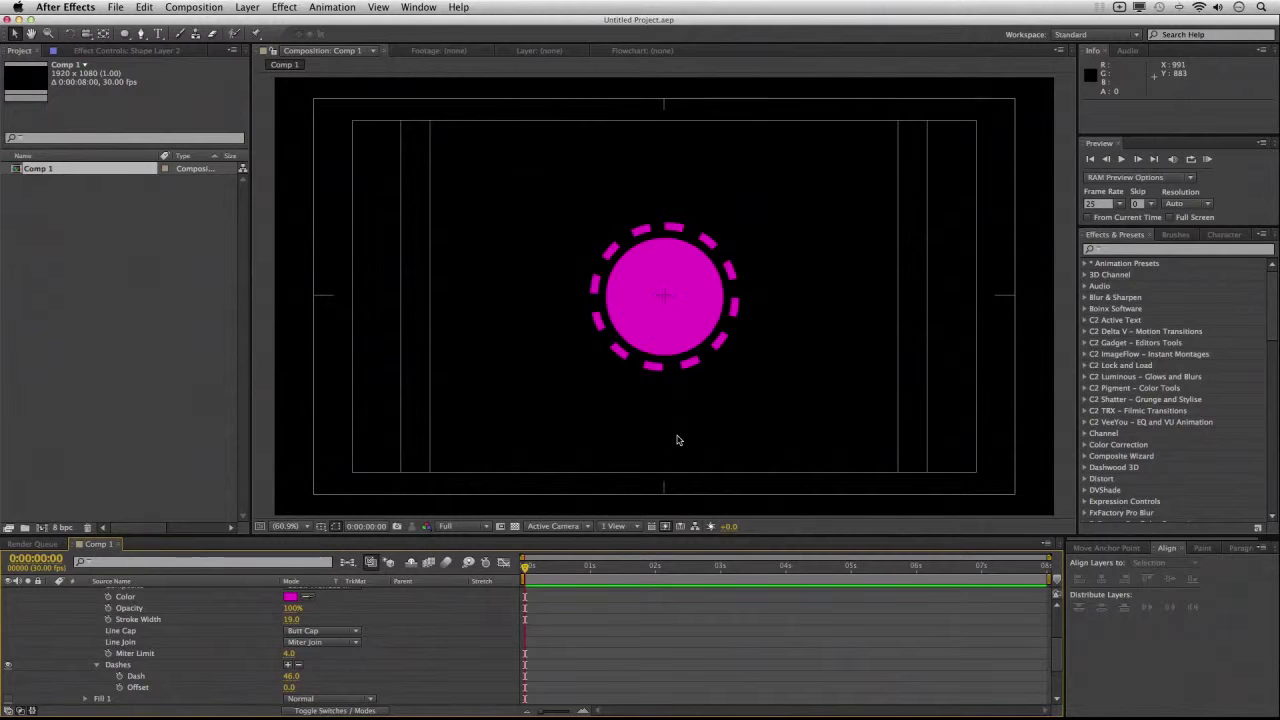
- Duplicate the dashed ring layer, Shape Layer 2, with Ctrl+D
scroll(628, 623, "up", 4)
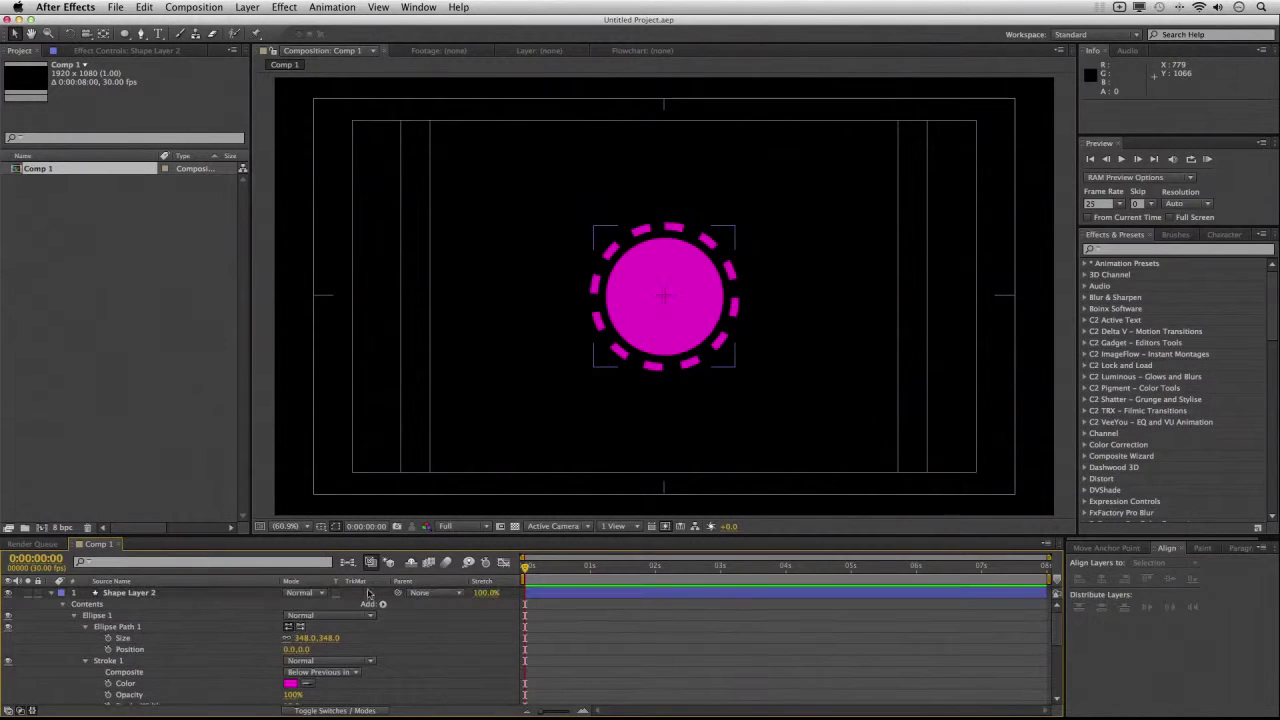
left_click(145, 593)
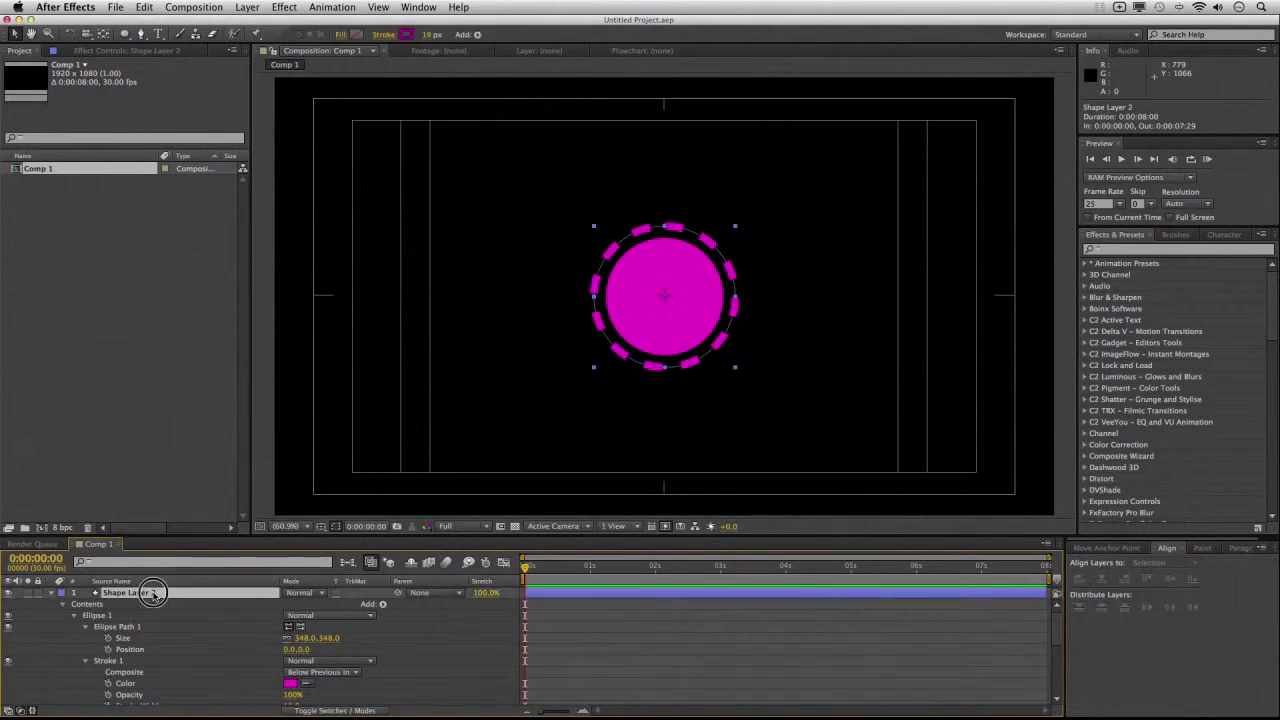
key("ctrl+d")
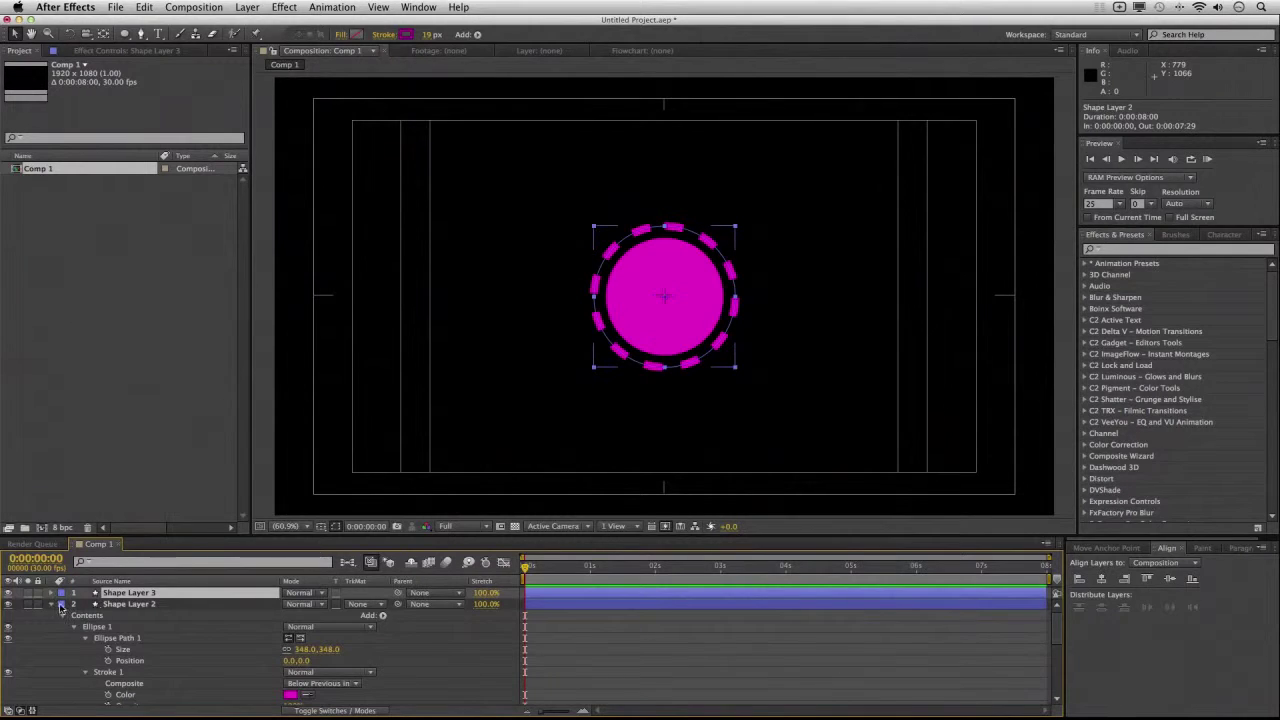
- Expand Shape Layer 3 down to Contents > Ellipse 1 > Ellipse Path 1
left_click(48, 606)
left_click(51, 604)
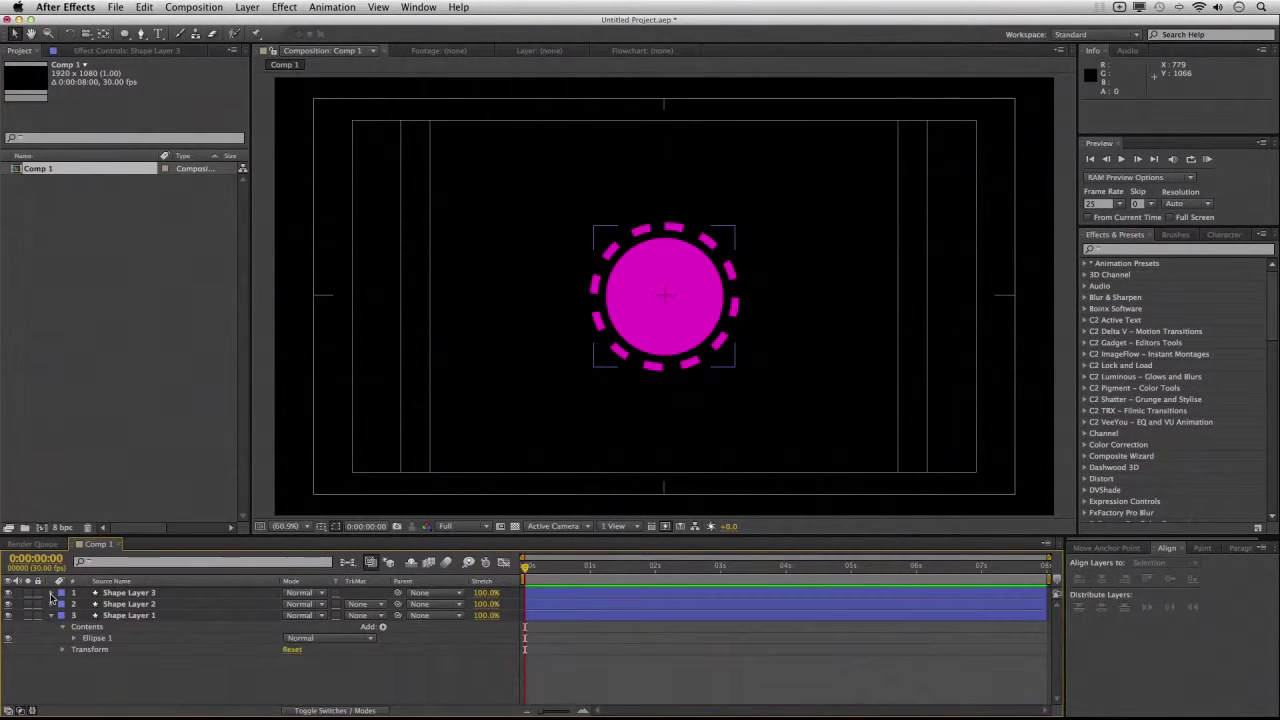
left_click(51, 593)
left_click(62, 604)
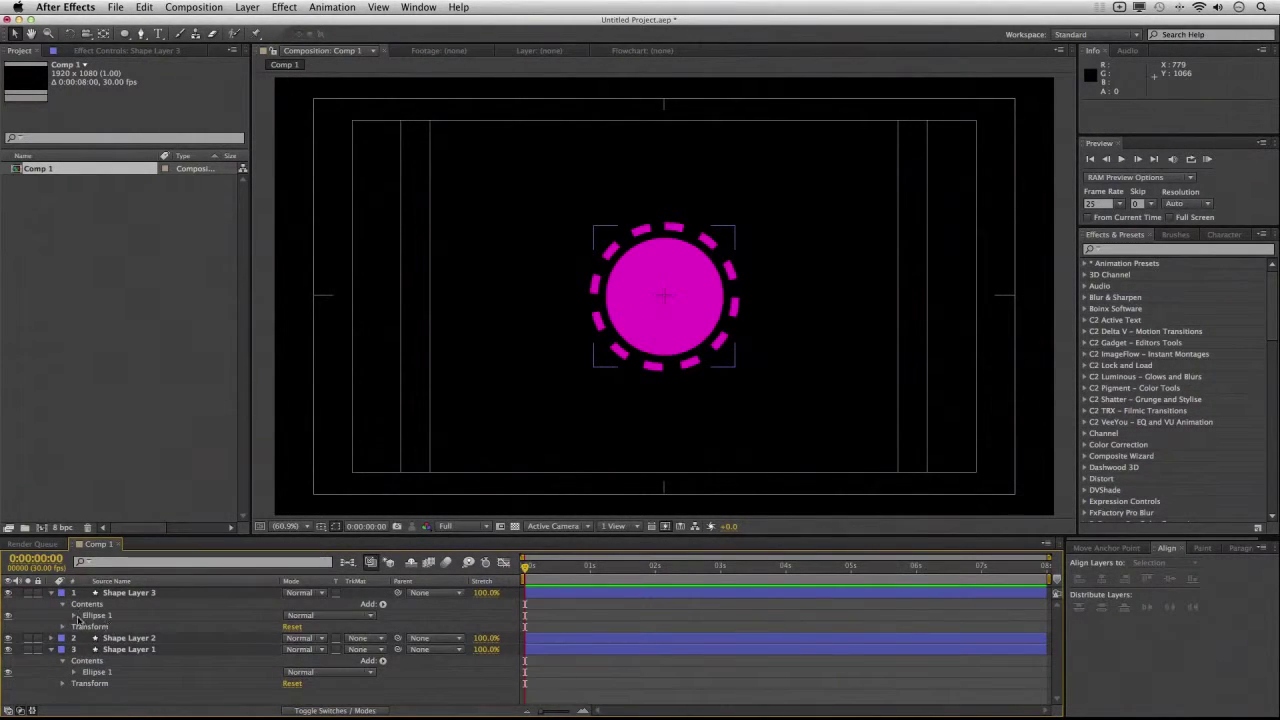
left_click(74, 615)
left_click(85, 626)
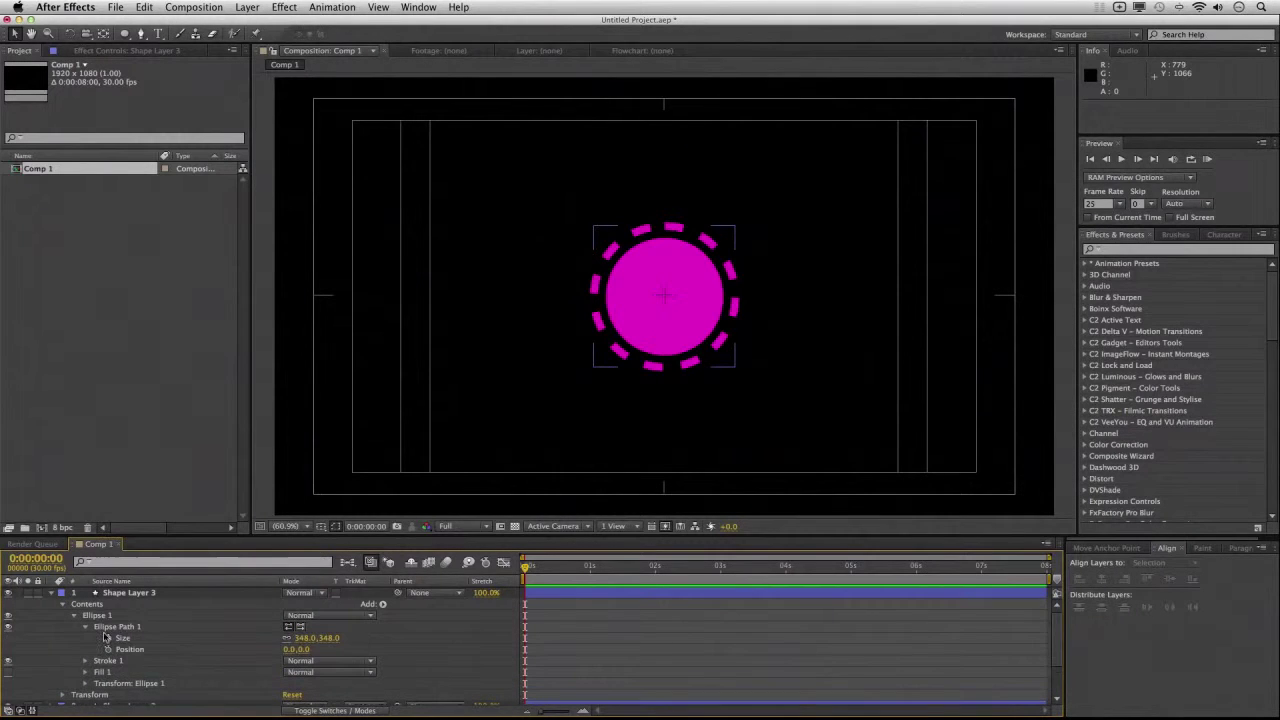
- Enlarge Shape Layer 3 to 526, remove its dashes, and set Stroke Width to 43
mouse_move(302, 638)
left_mouse_down()
mouse_move(440, 630)
mouse_move(424, 634)
left_mouse_up()
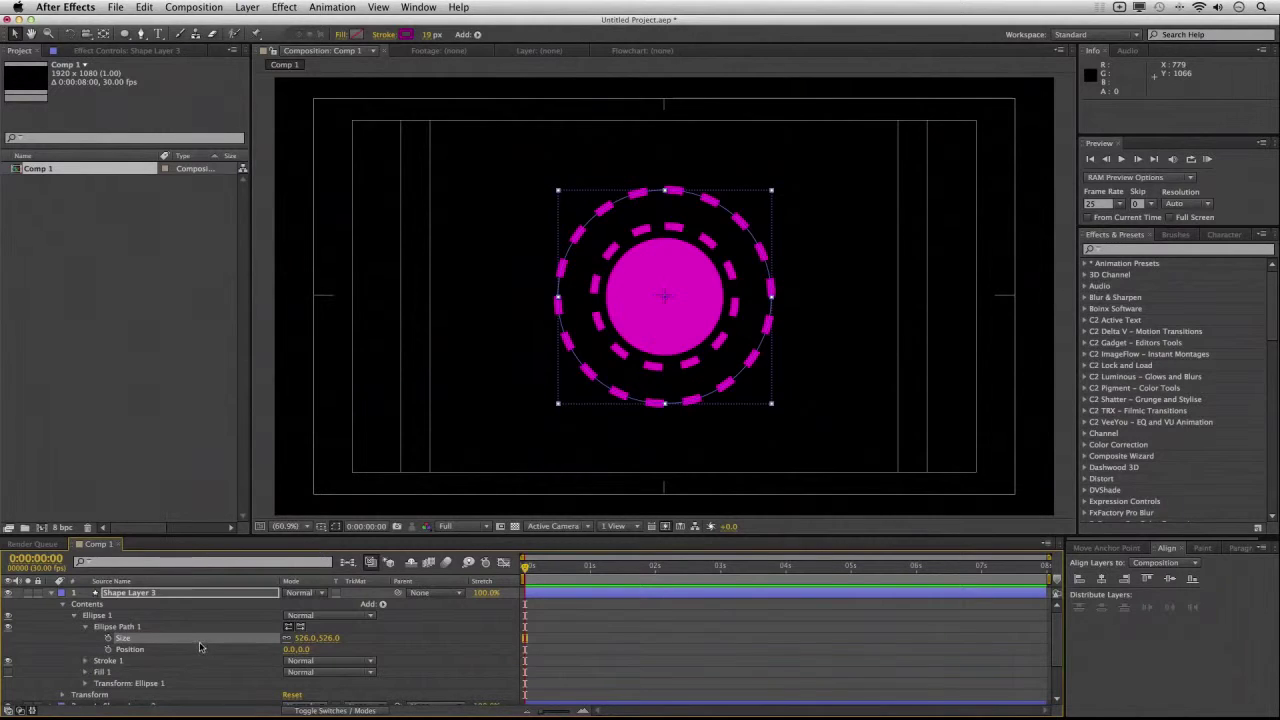
left_click(85, 660)
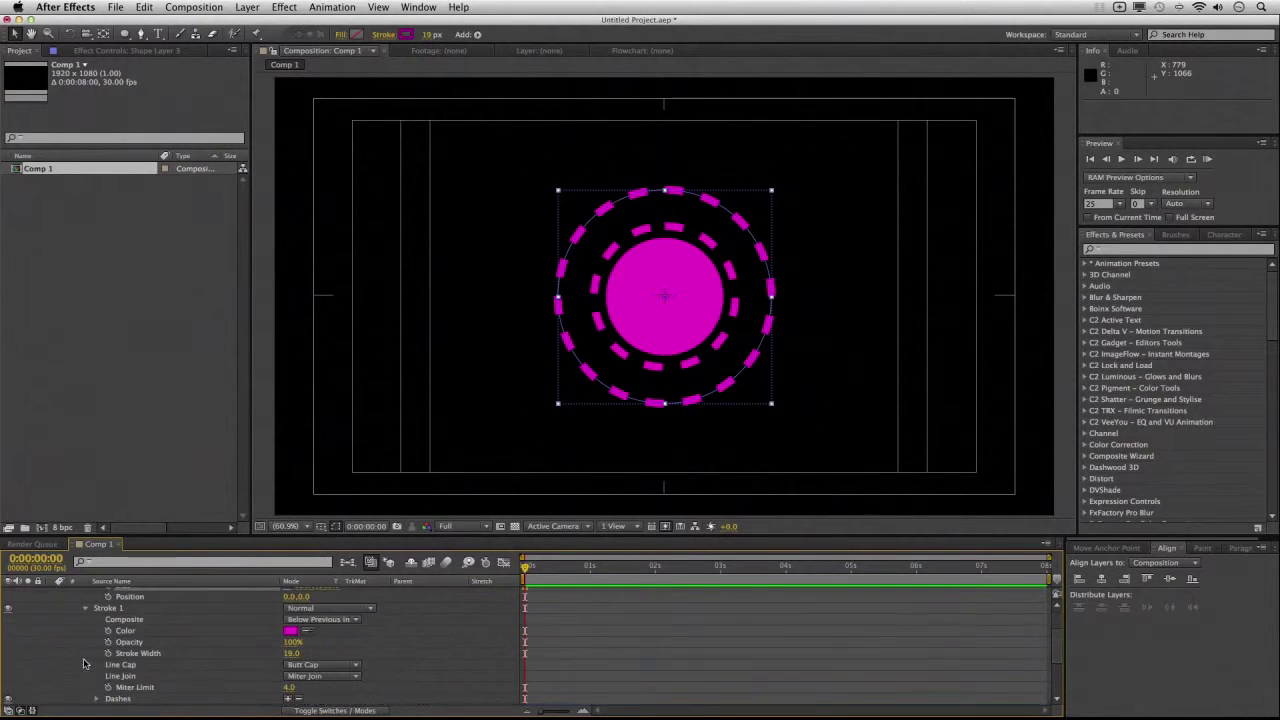
left_click(299, 699)
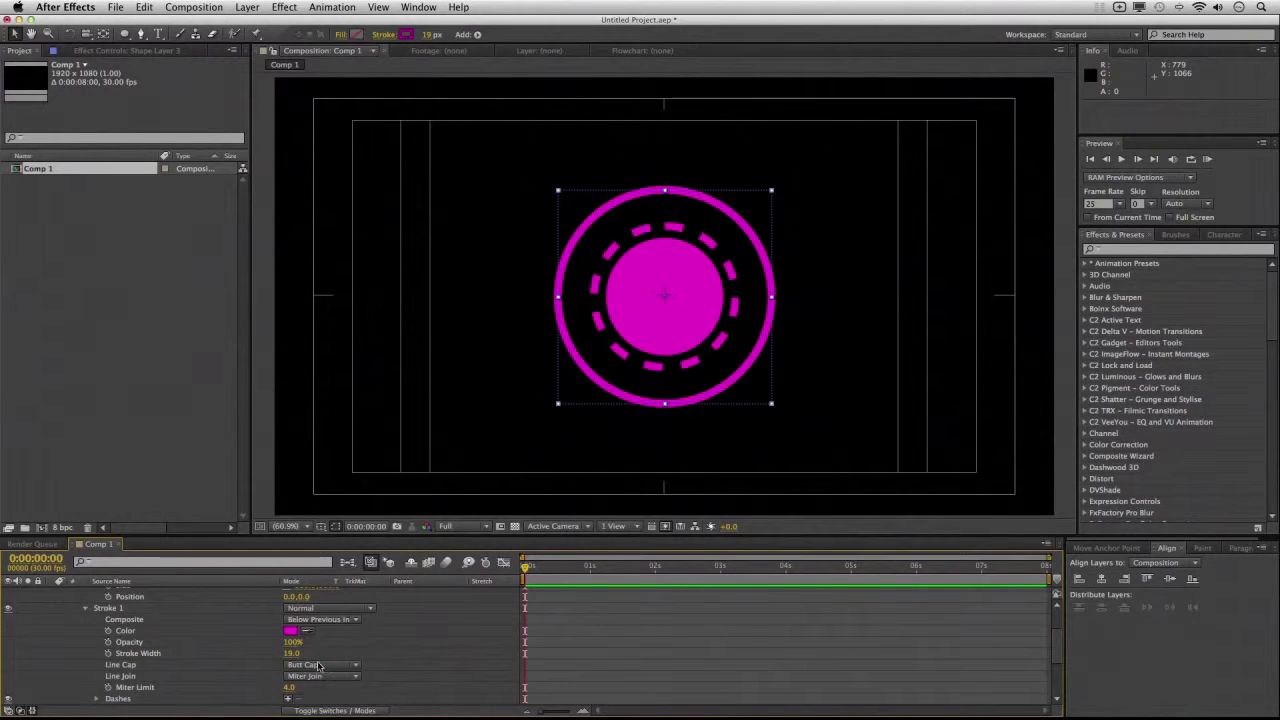
left_click_drag(291, 653, 299, 652)
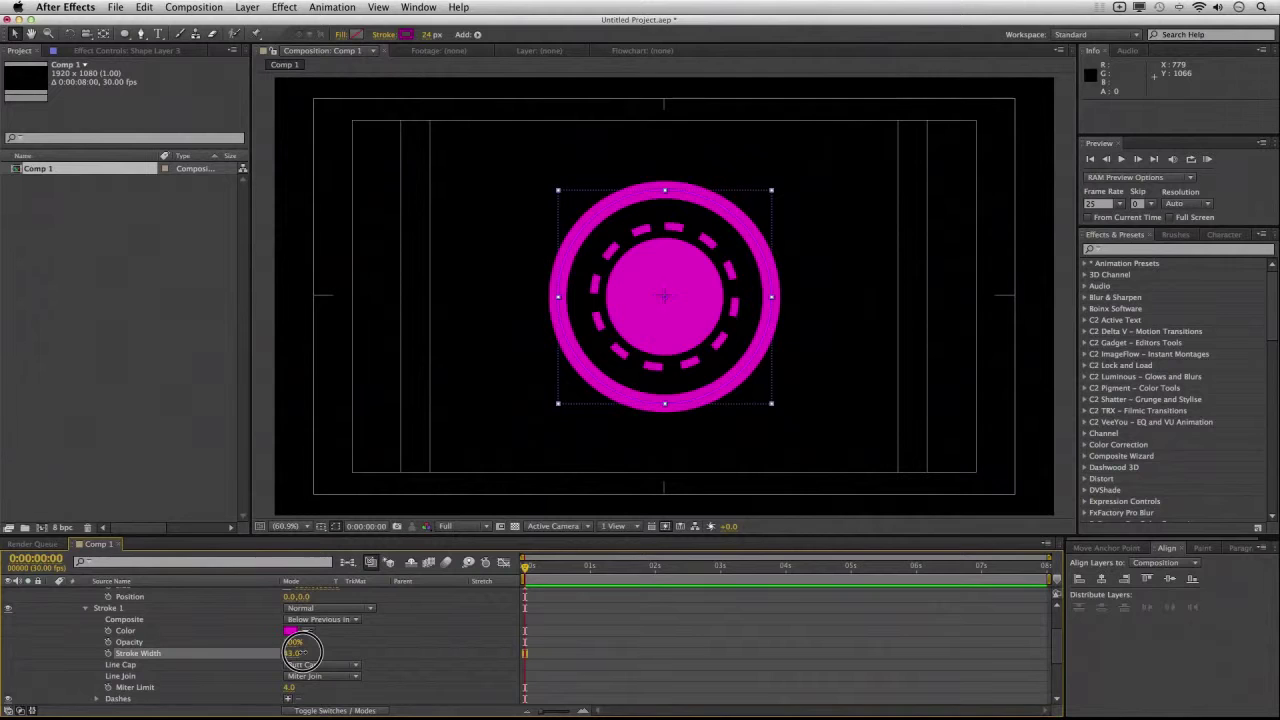
- Change the outer ring's stroke colour to cyan 00FFC8 and save the project
left_click(408, 34)
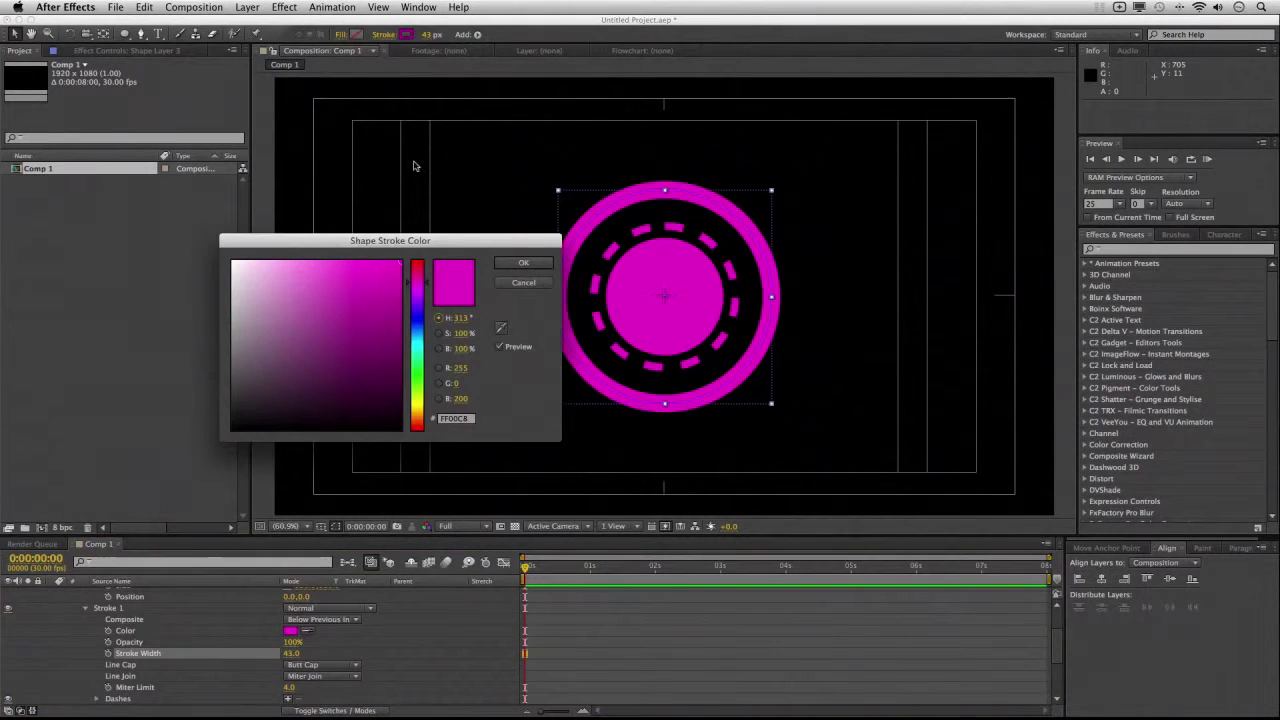
left_click(523, 286)
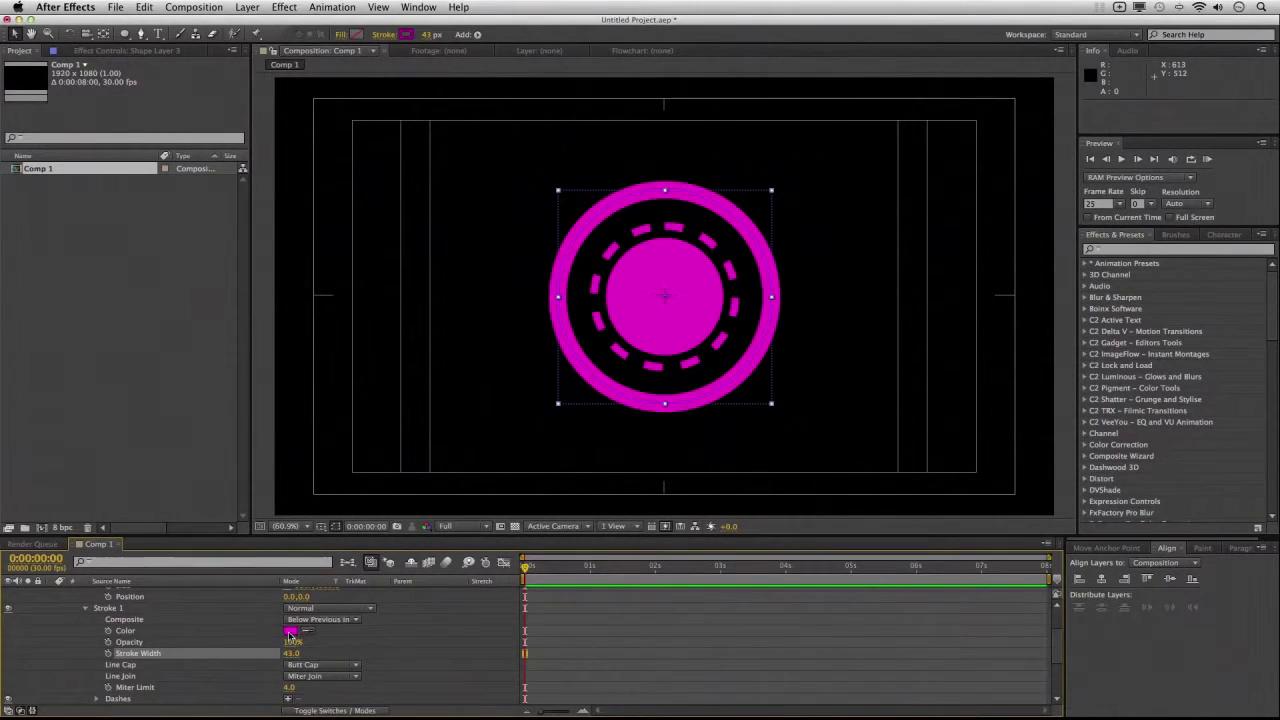
left_click(290, 632)
left_click(462, 370)
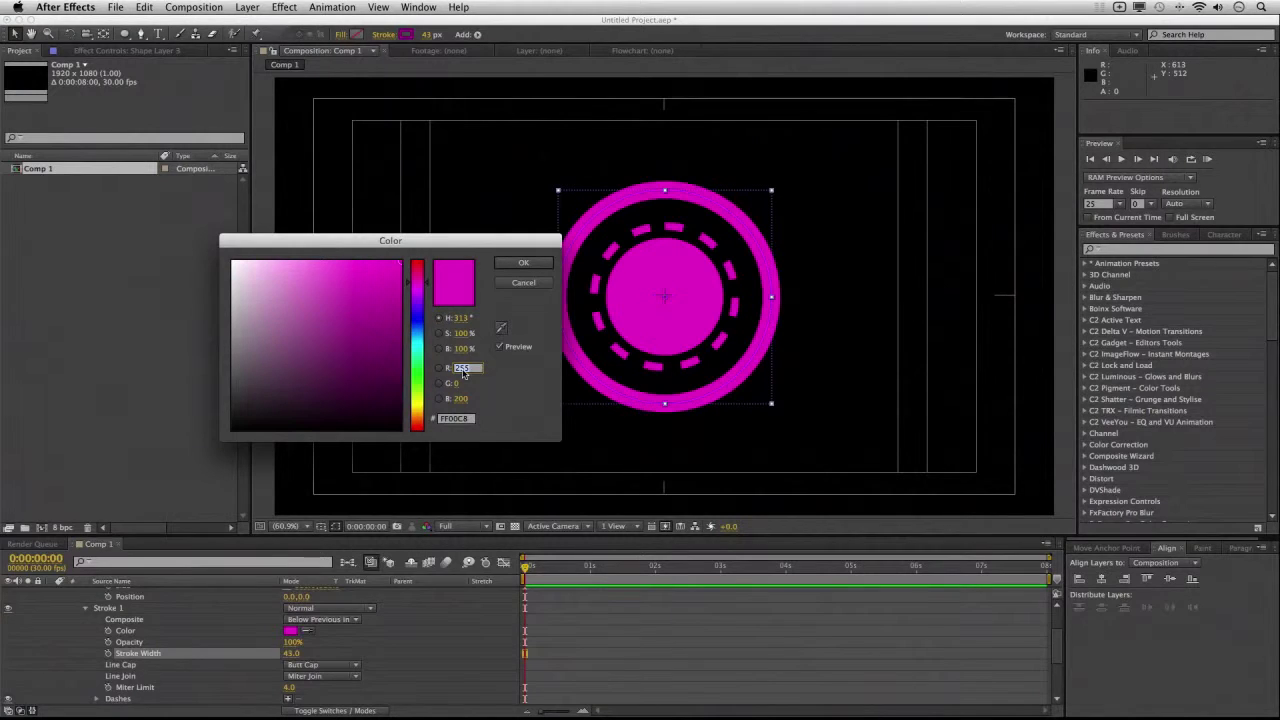
type("0")
left_click(478, 378)
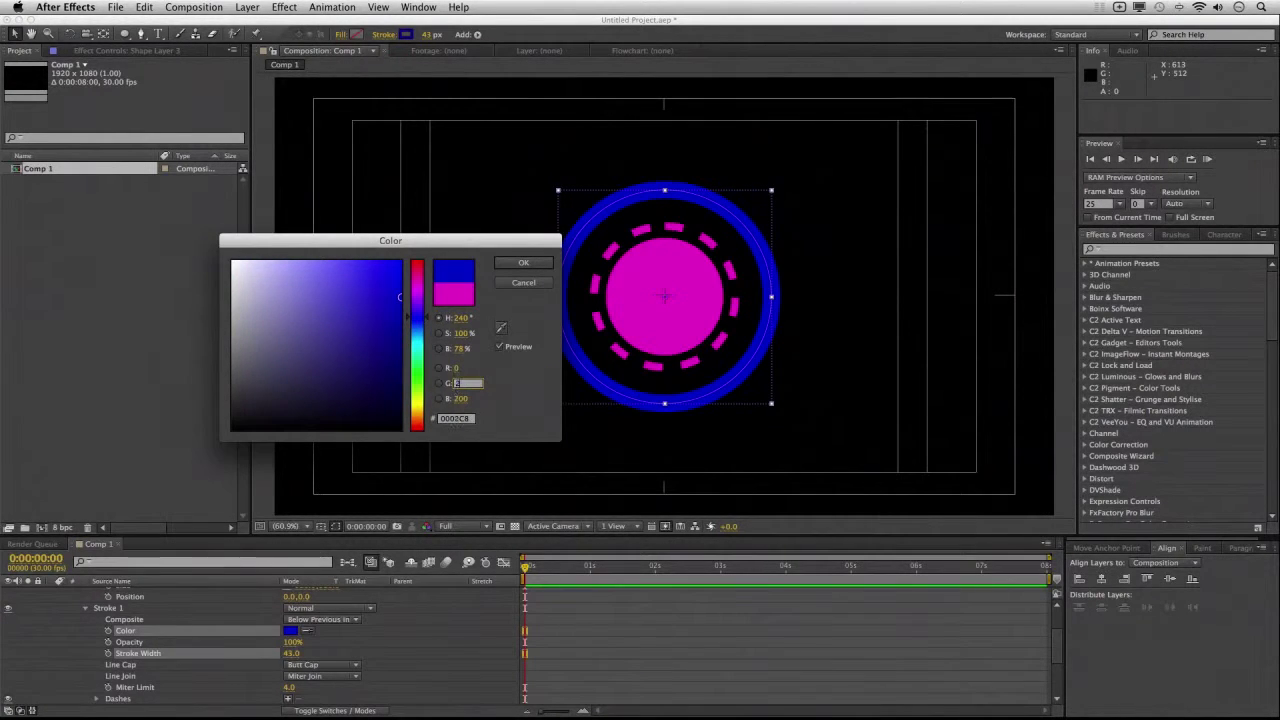
type("255")
left_click(523, 263)
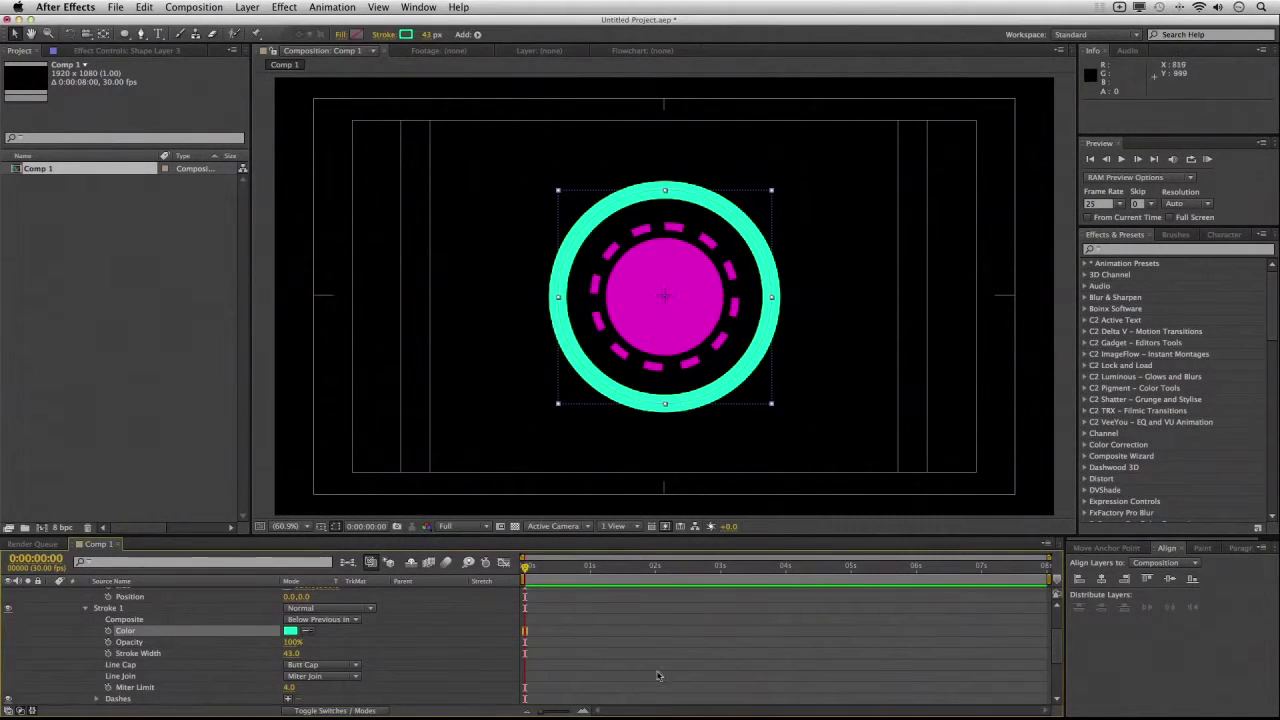
key("ctrl+s")
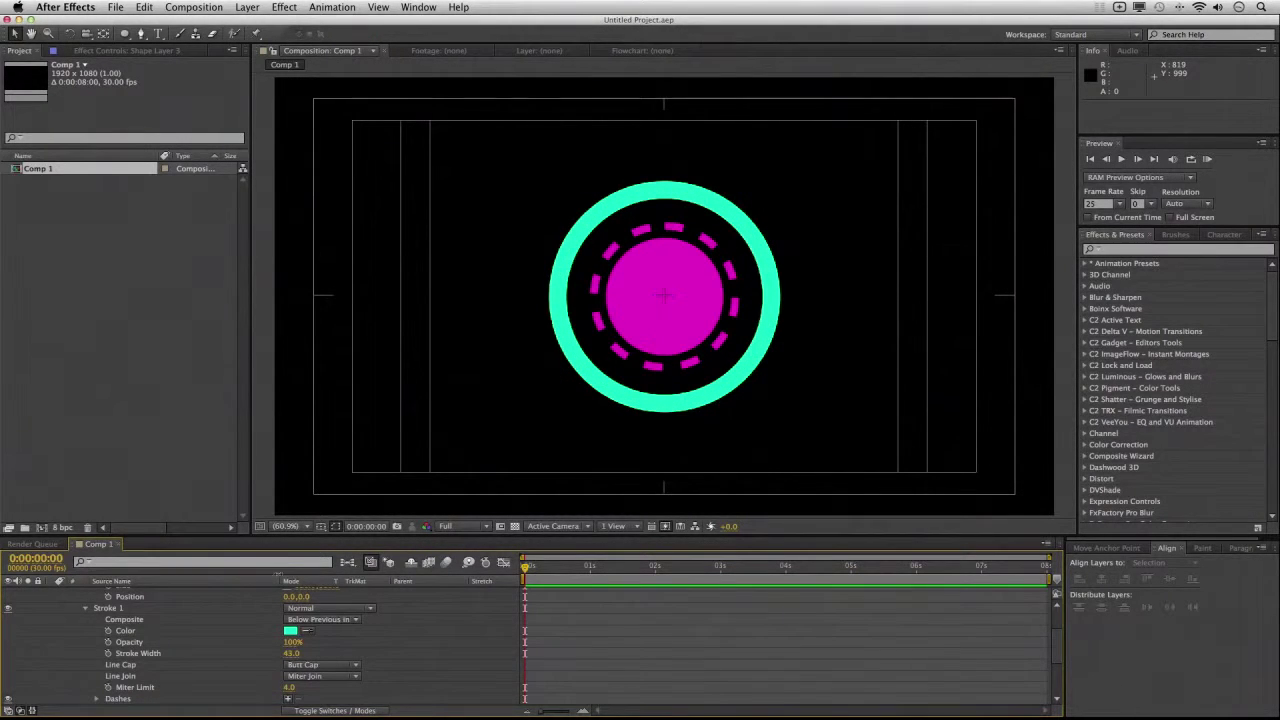
left_click(617, 640)
- Duplicate the cyan ring layer, Shape Layer 3
scroll(200, 630, "up", 3)
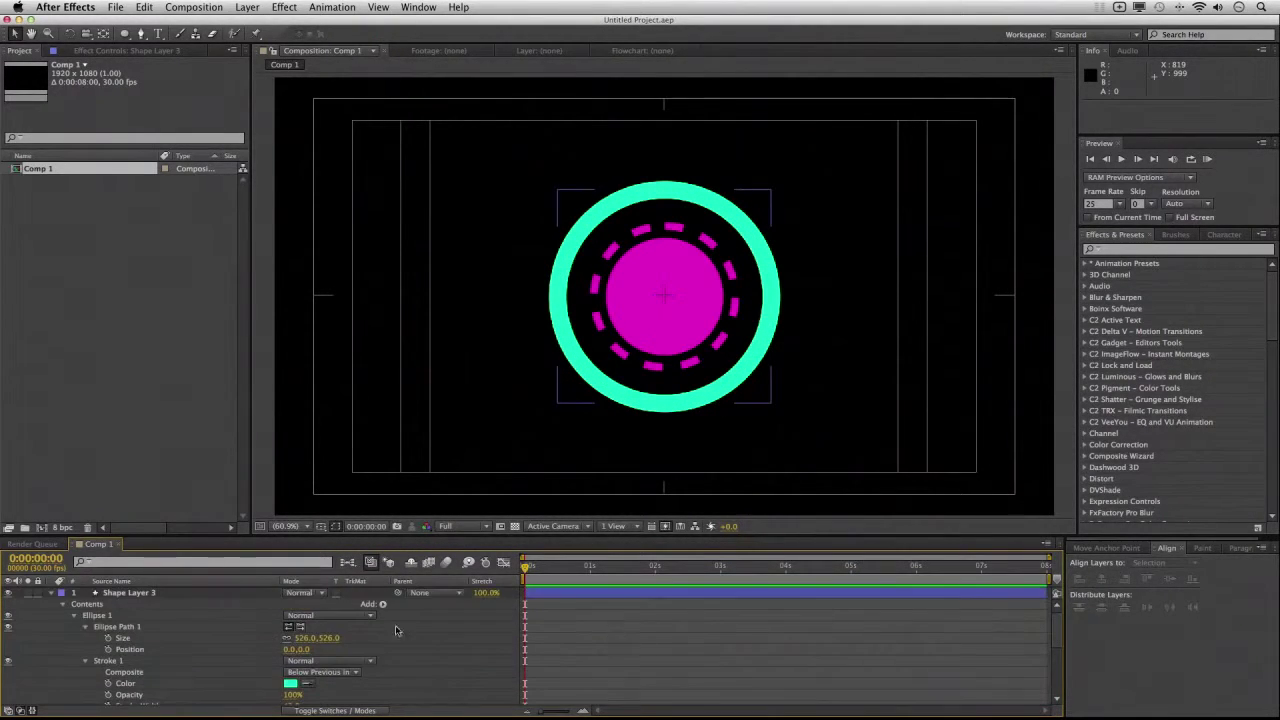
left_click(117, 597)
key("super+d")
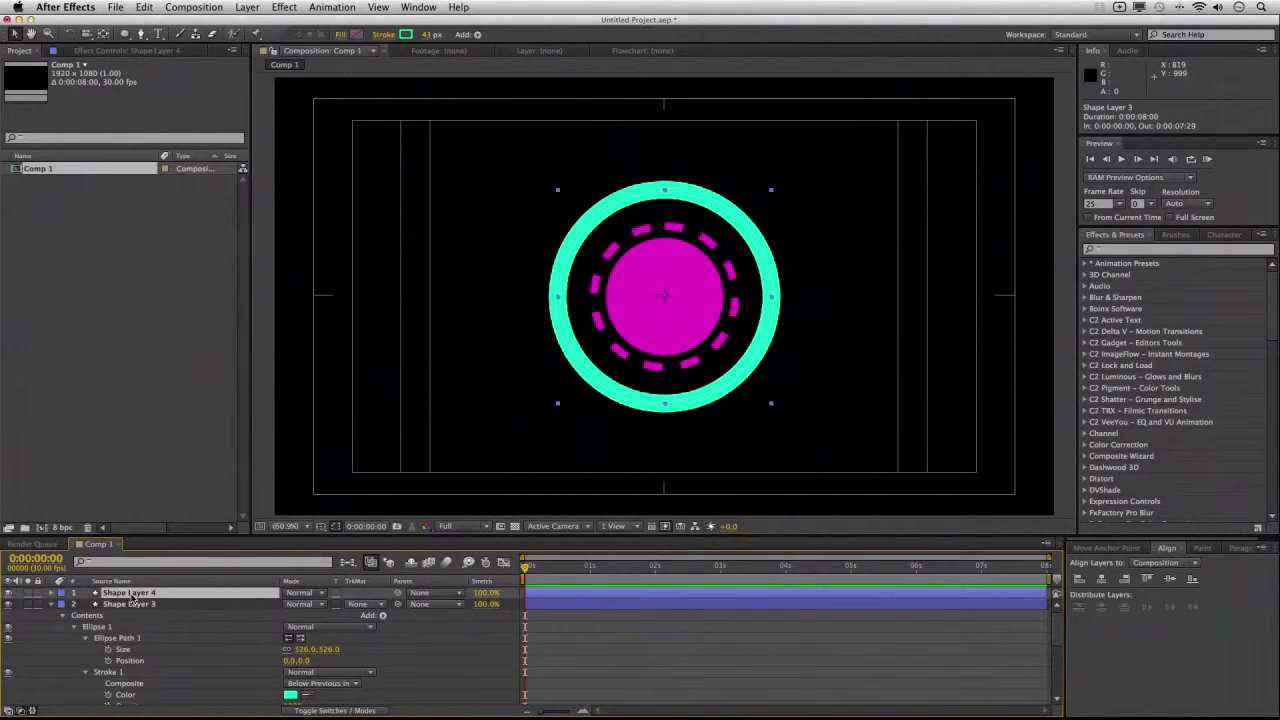
- Enlarge Shape Layer 4's Ellipse Path size to 742 × 742
left_click(51, 604)
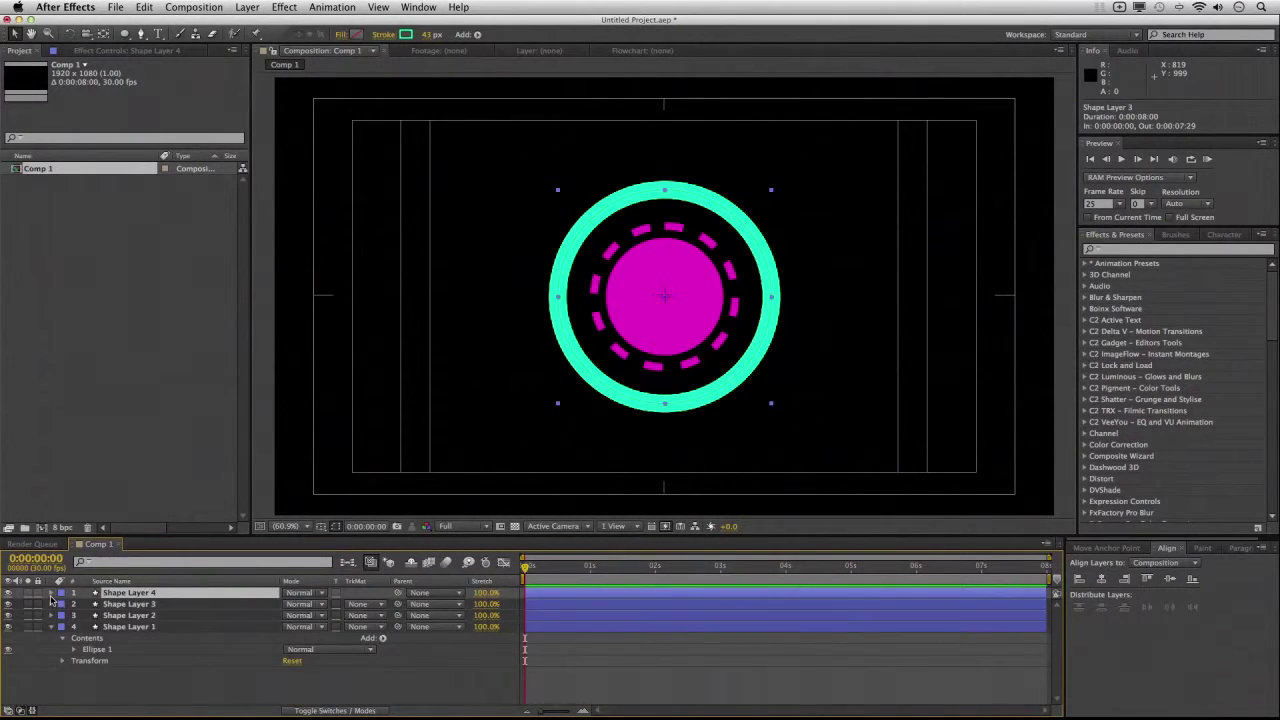
left_click(51, 593)
left_click(63, 604)
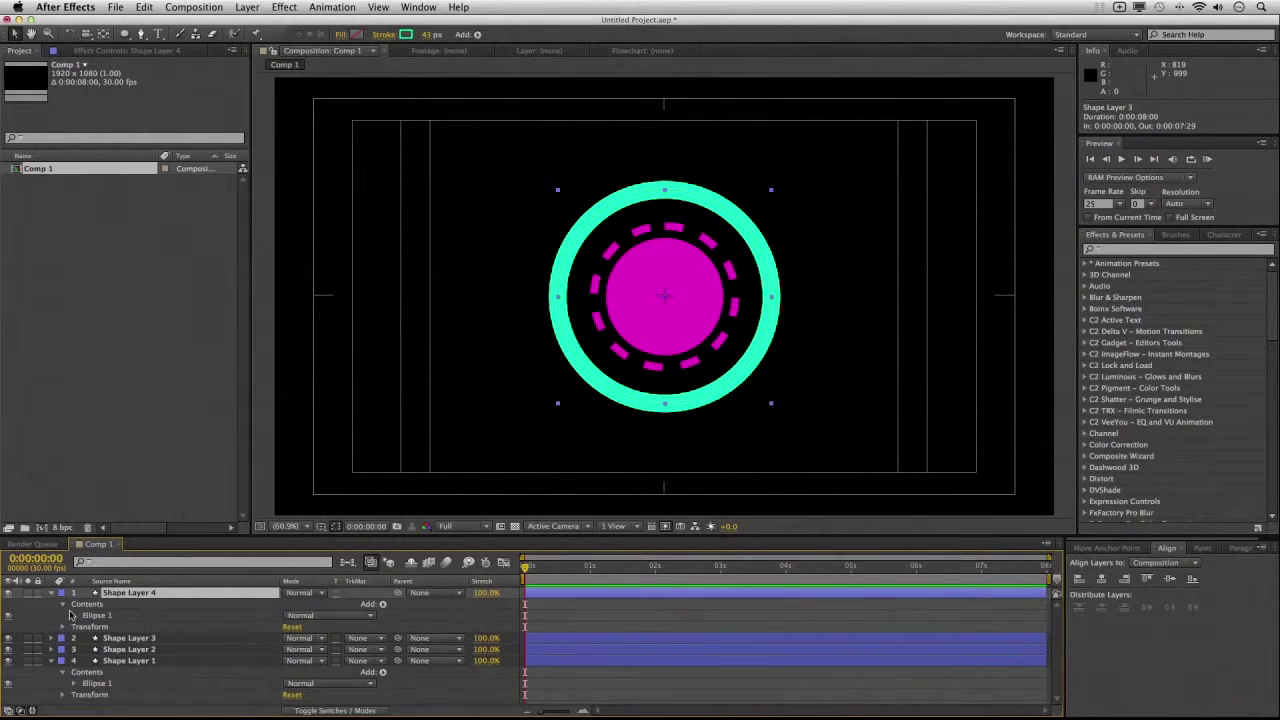
left_click(74, 615)
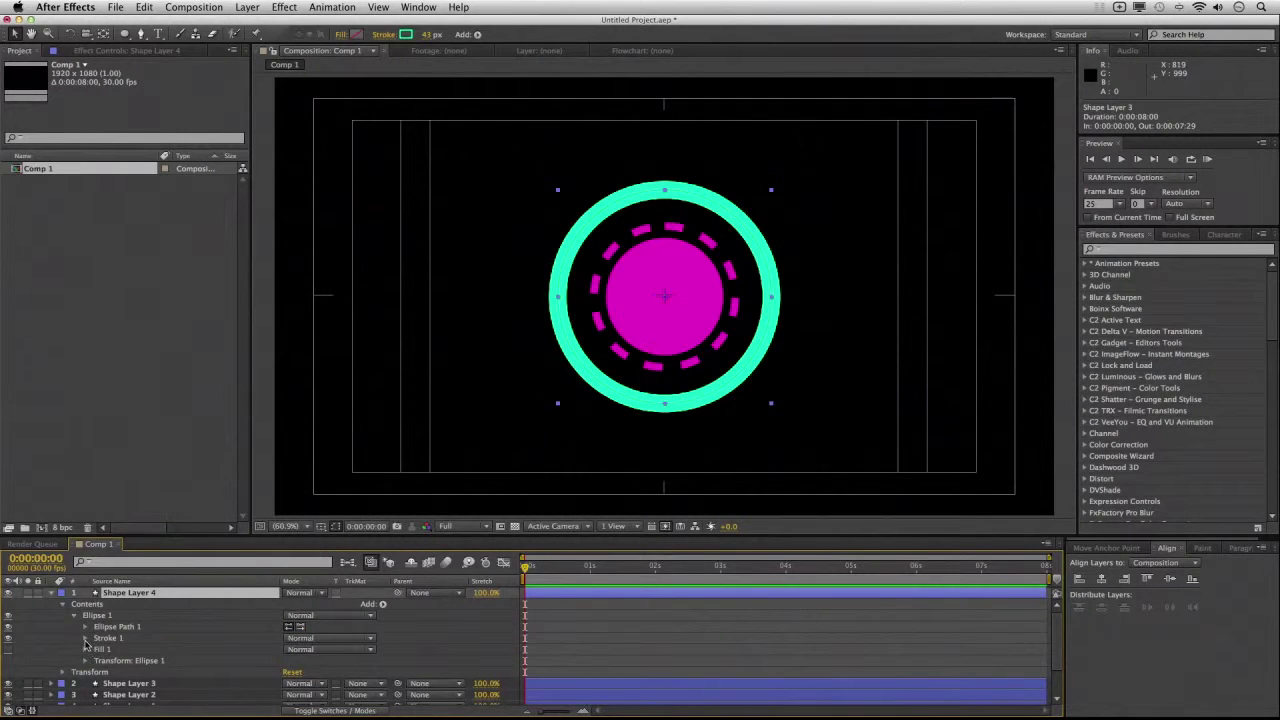
left_click(85, 627)
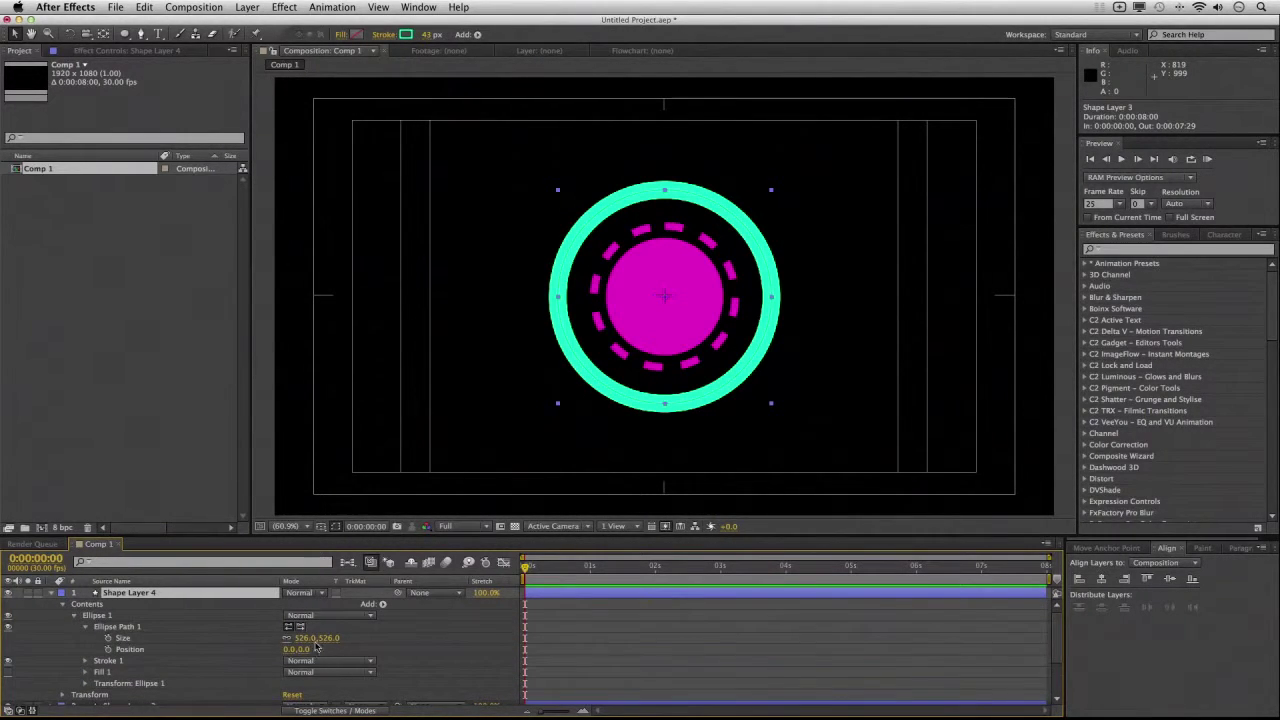
mouse_move(310, 637)
left_mouse_down()
mouse_move(434, 618)
mouse_move(424, 626)
left_mouse_up()
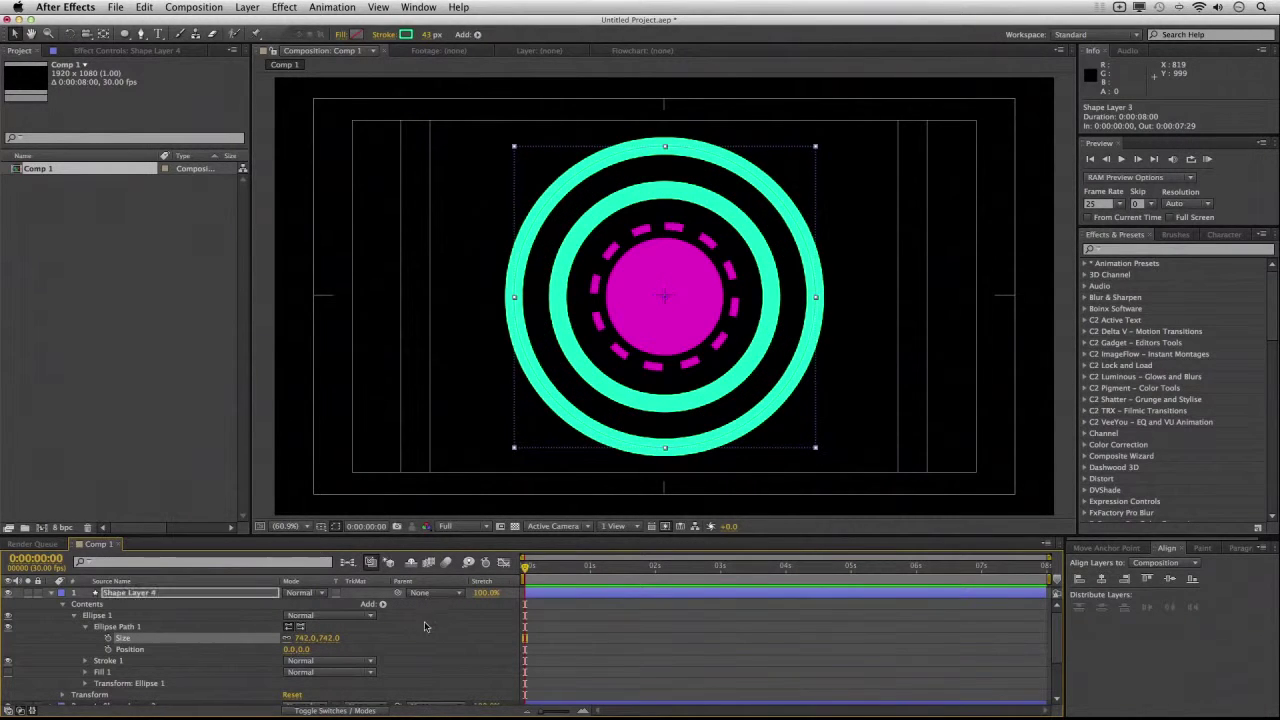
- Thin Shape Layer 4's stroke to 11 px
left_click(86, 661)
scroll(200, 650, "down", 2)
left_click_drag(292, 653, 273, 655)
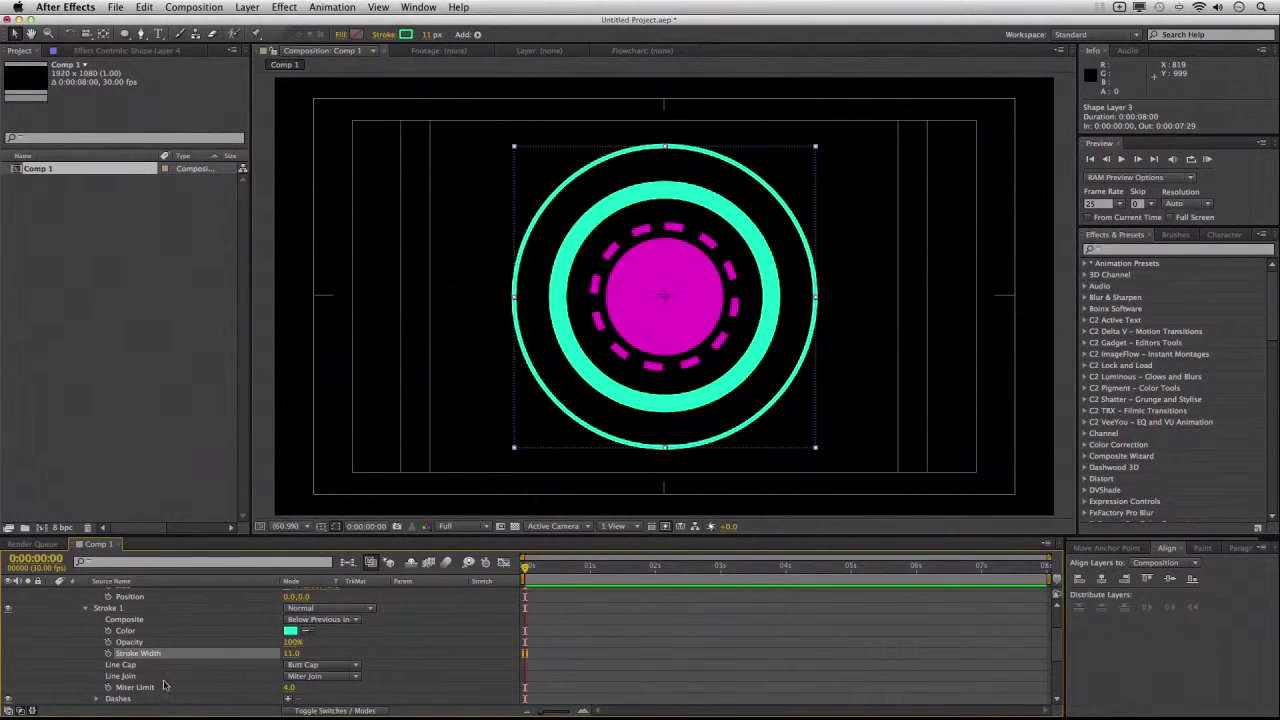
- Add dashes to the outer ring's stroke and lengthen them, undoing a dash offset change
scroll(255, 679, "down", 2)
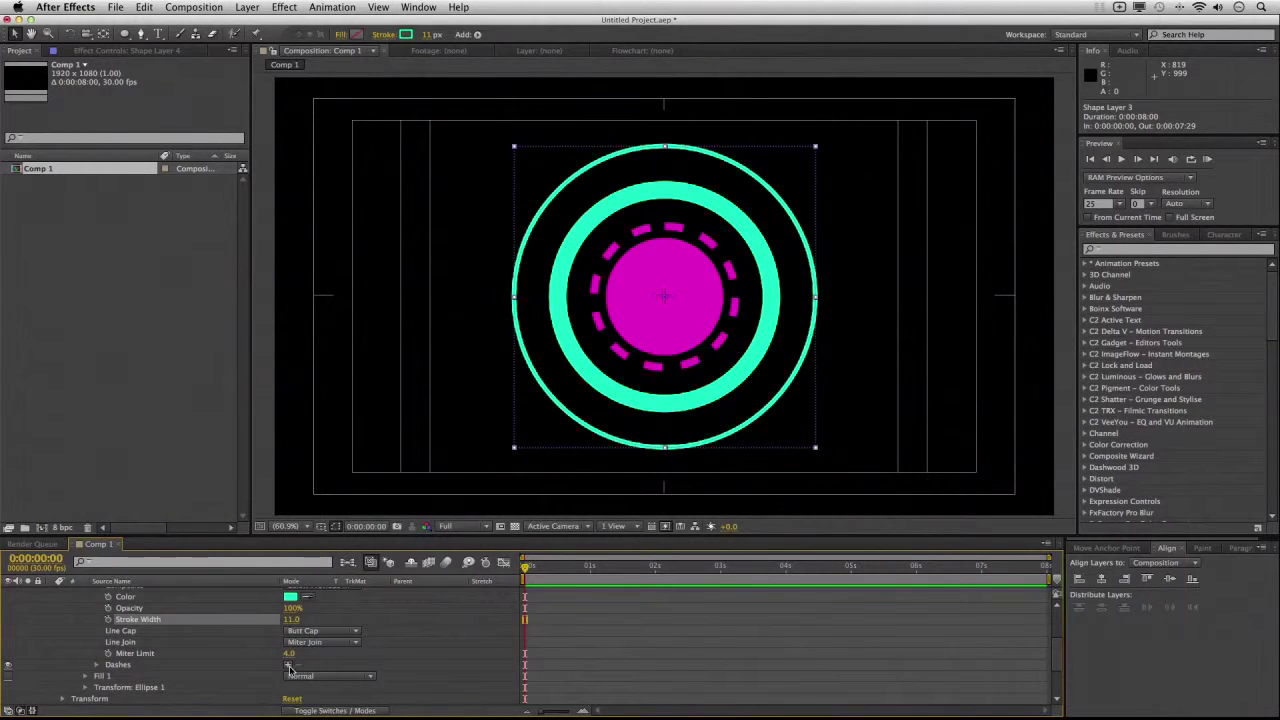
left_click(288, 665)
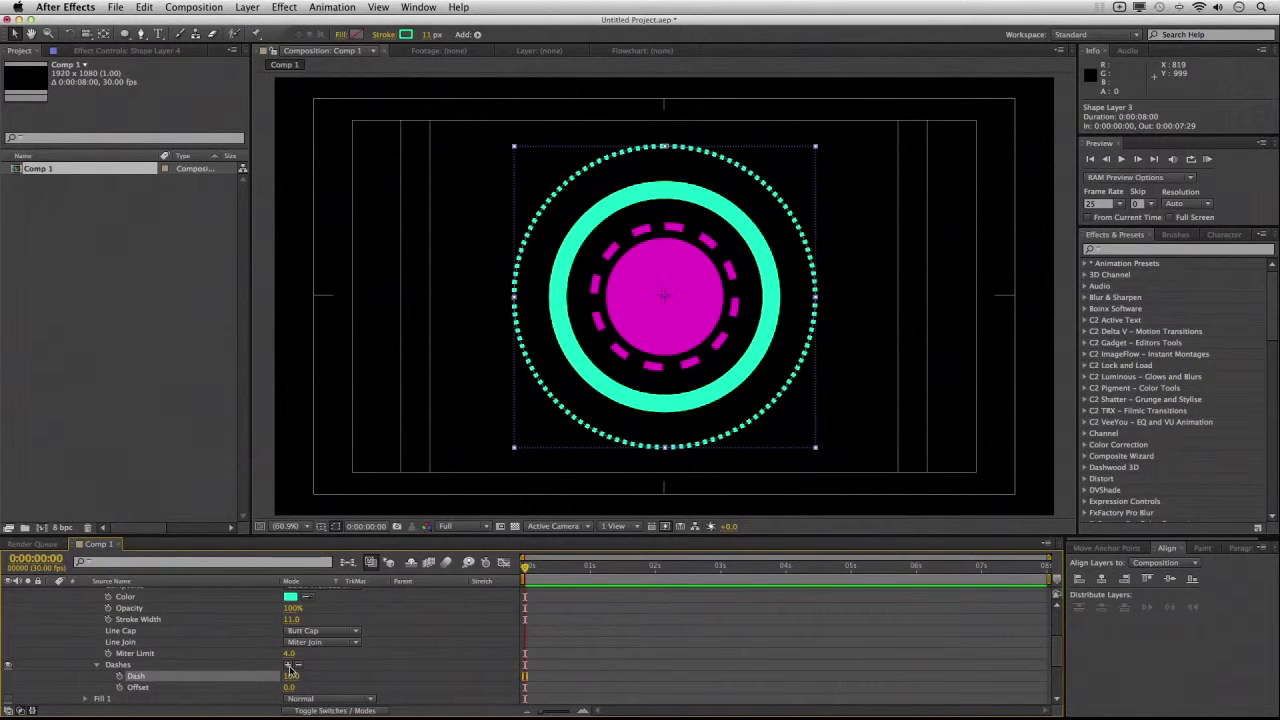
left_click_drag(290, 687, 296, 681)
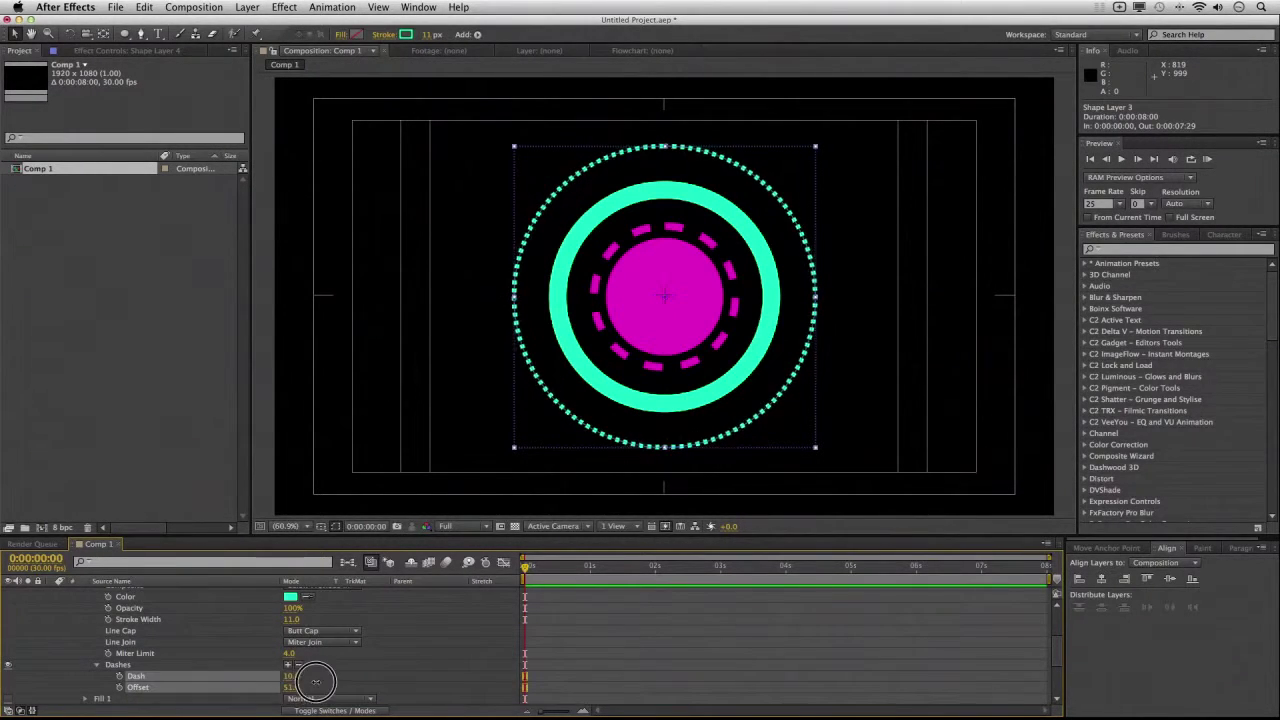
key("cmd+z")
left_click_drag(289, 676, 313, 676)
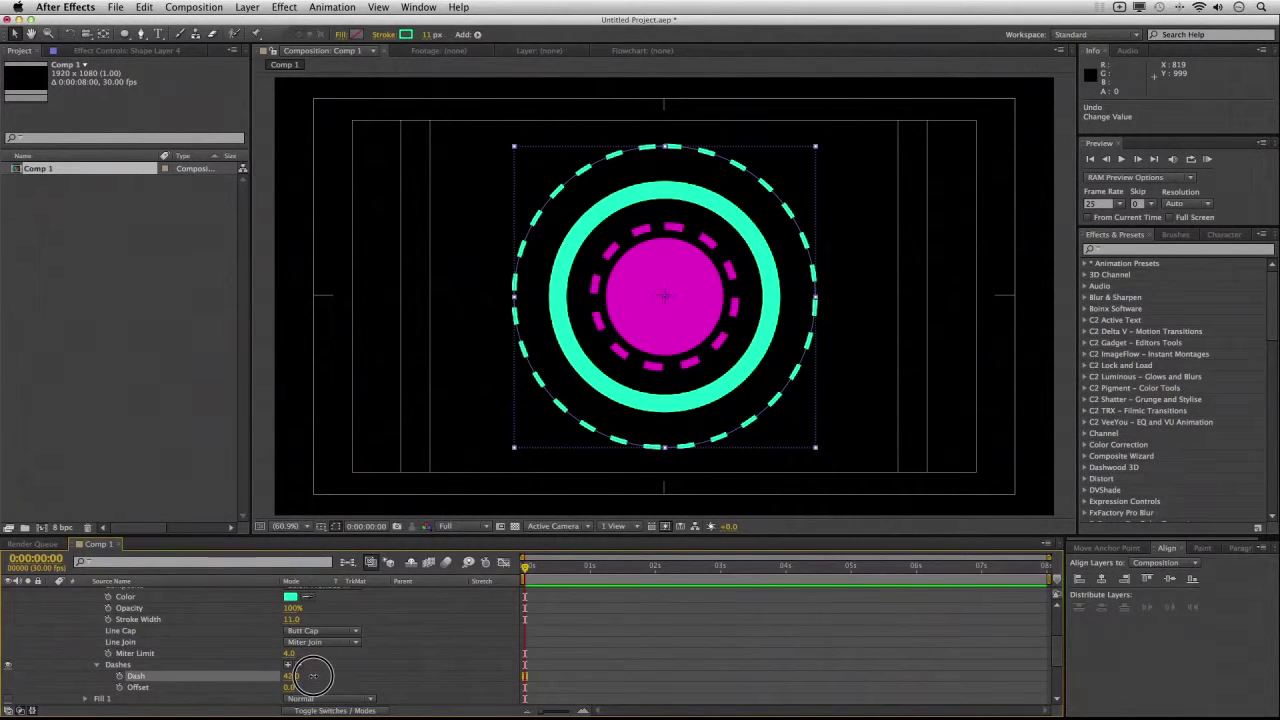
- Enter a stroke width of 10 and undo an accidental enlargement of the ring
left_click(293, 620)
type("10")
key("Return")
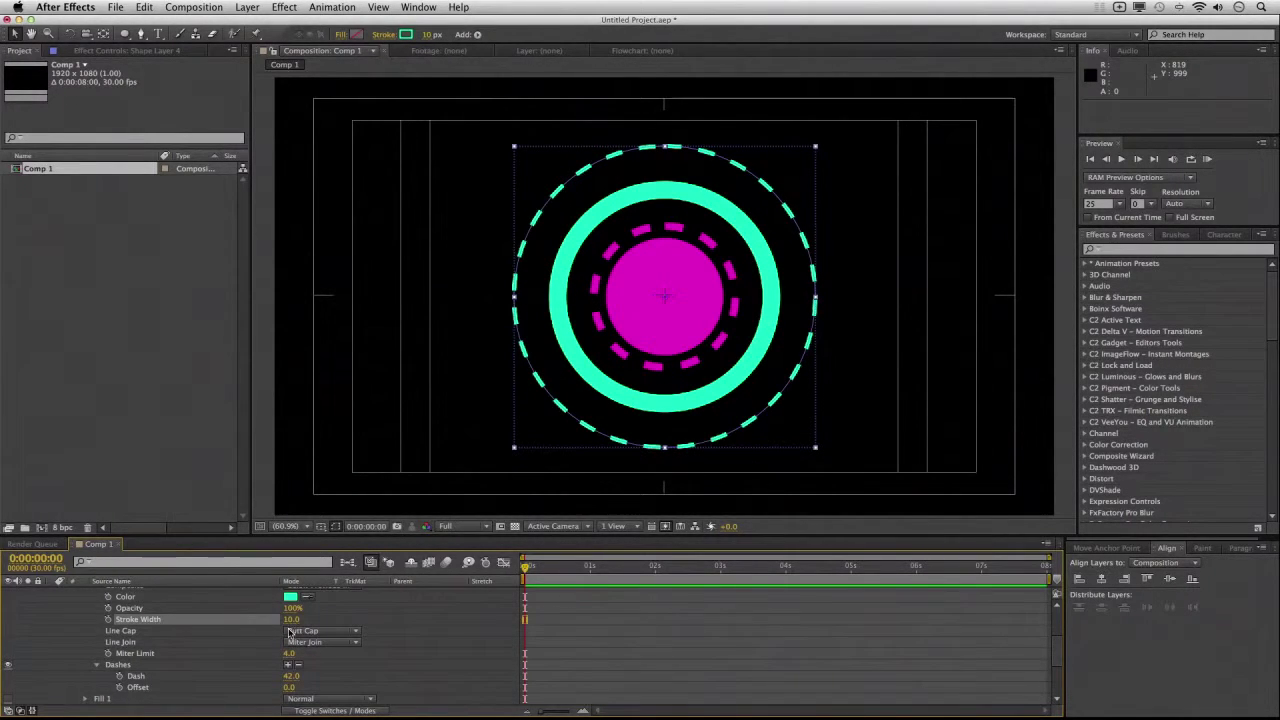
scroll(300, 645, "up", 2)
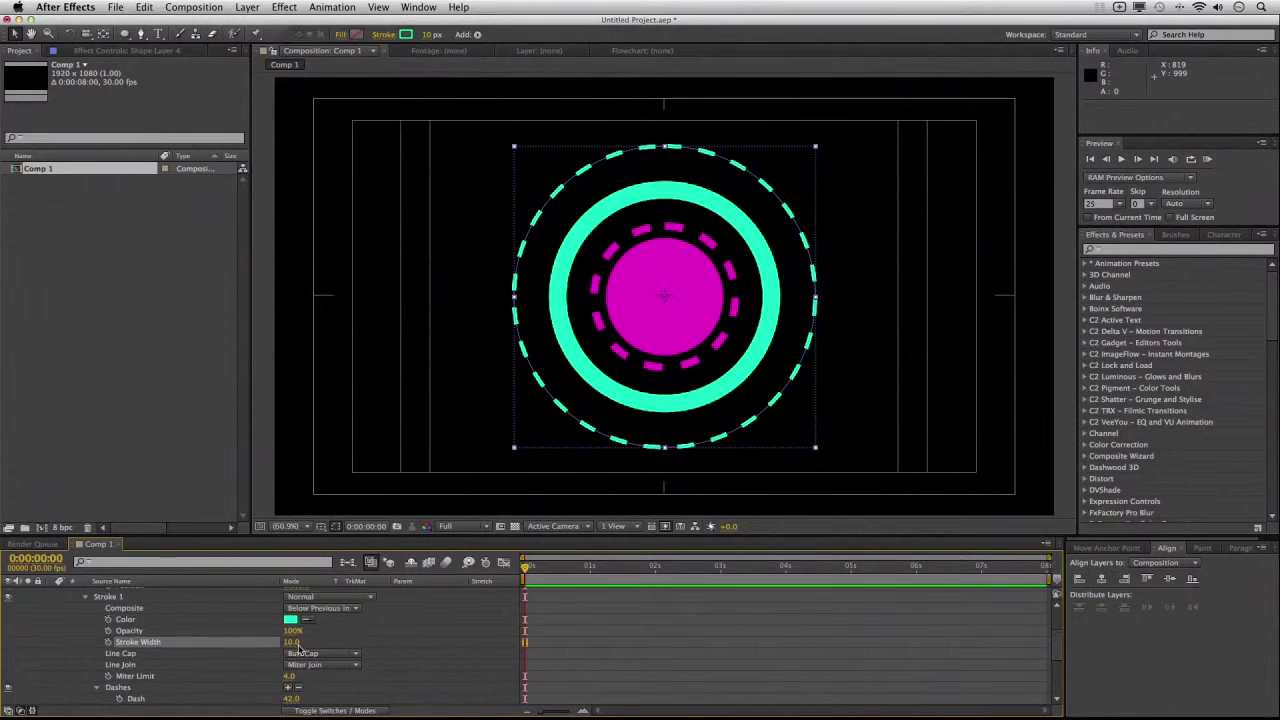
scroll(298, 650, "up", 1)
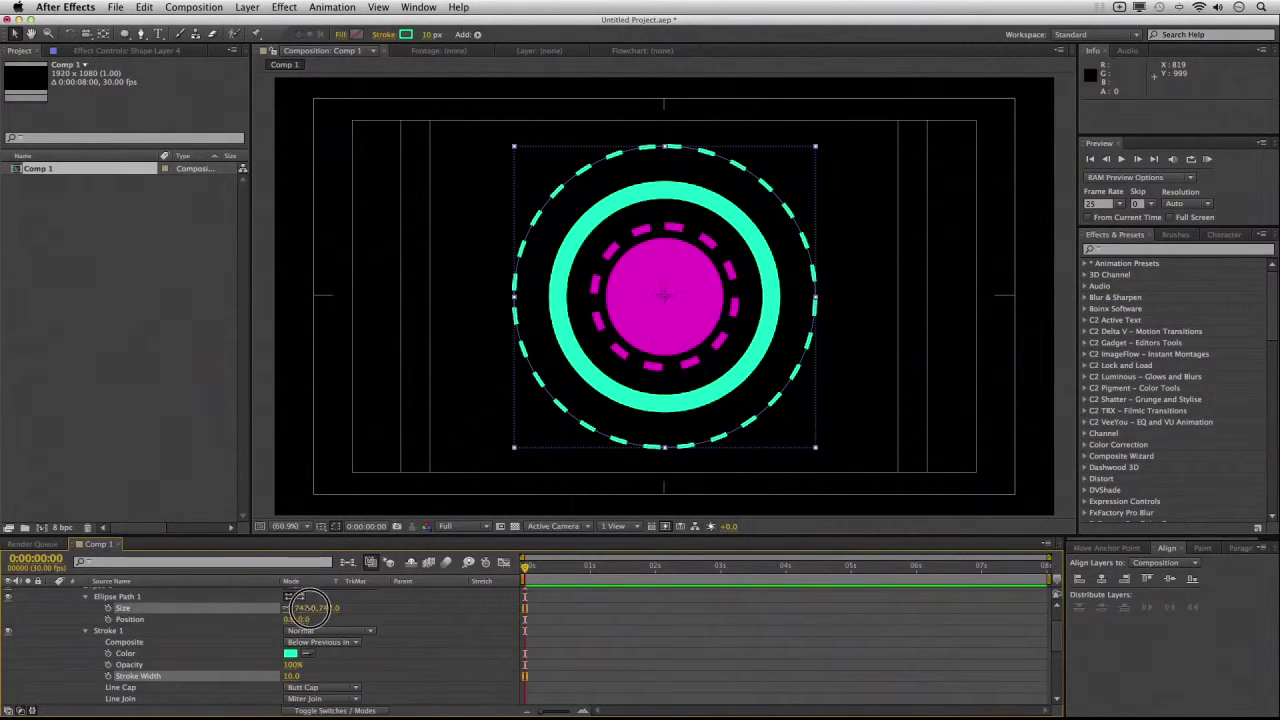
left_click_drag(302, 607, 328, 607)
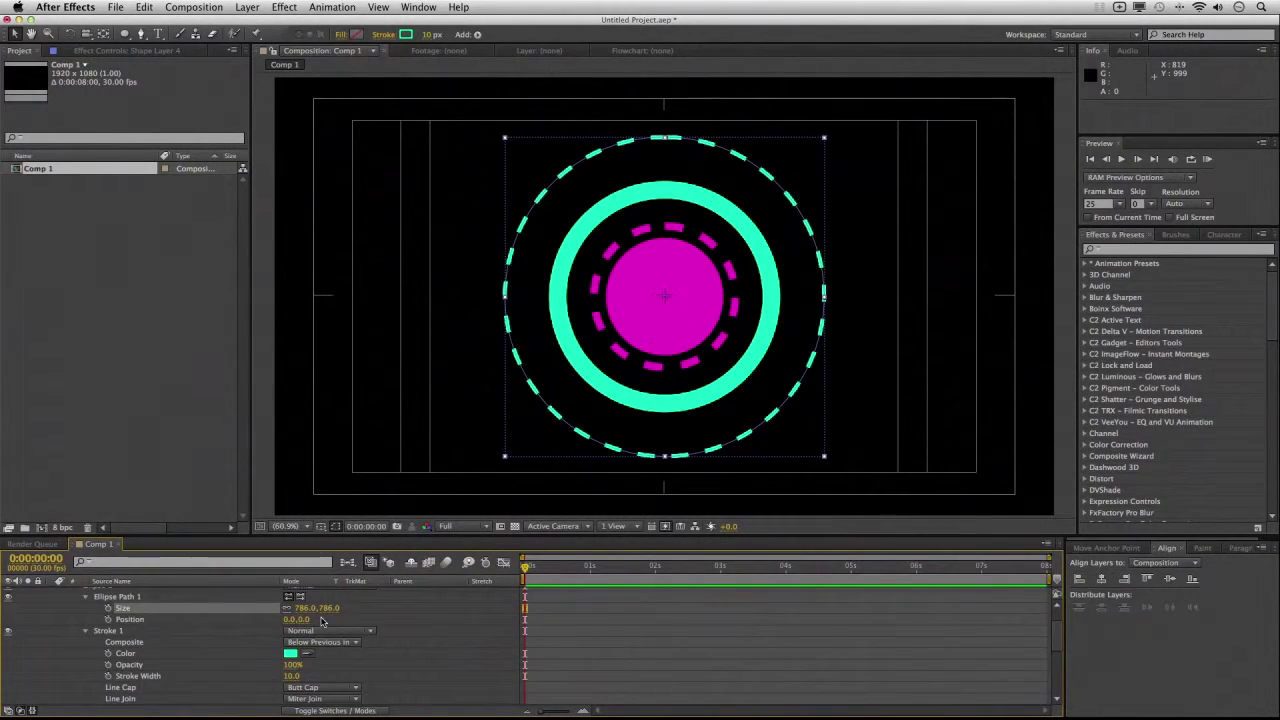
key("super+z")
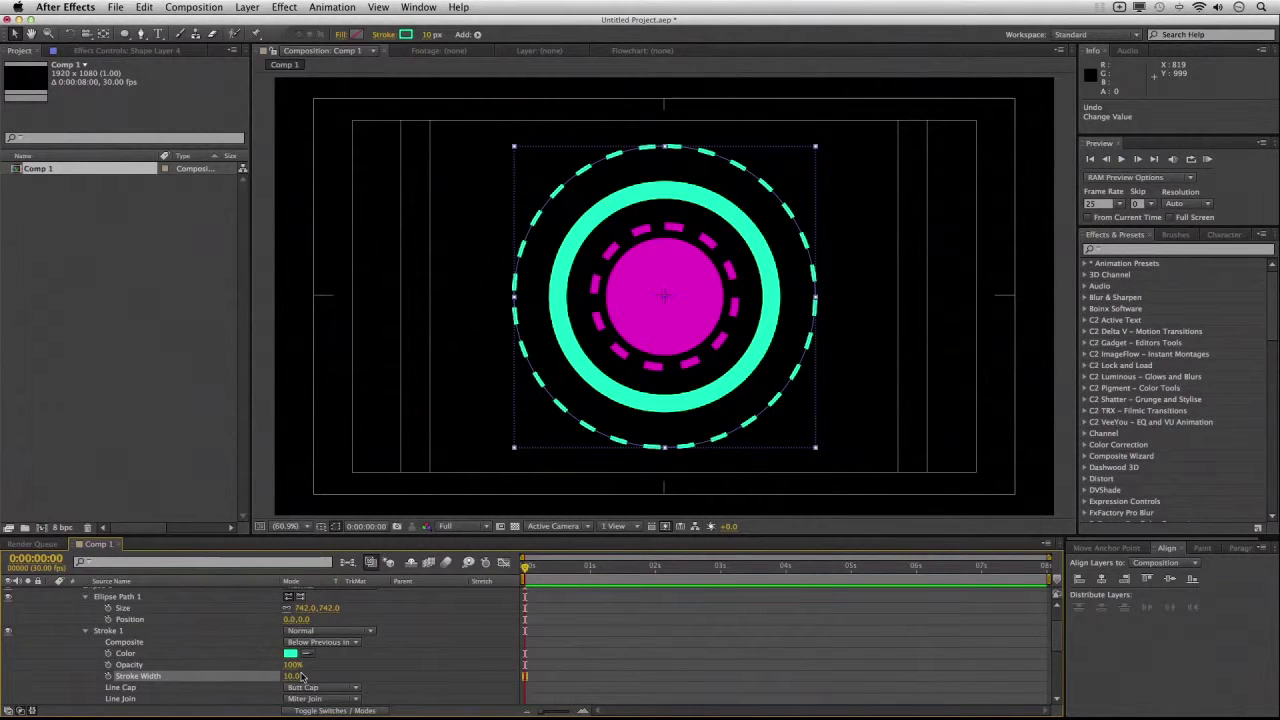
- Set the outer ring's Stroke Width to 60 and Dash to 59, then save
left_click_drag(295, 676, 318, 672)
scroll(328, 675, "down", 1)
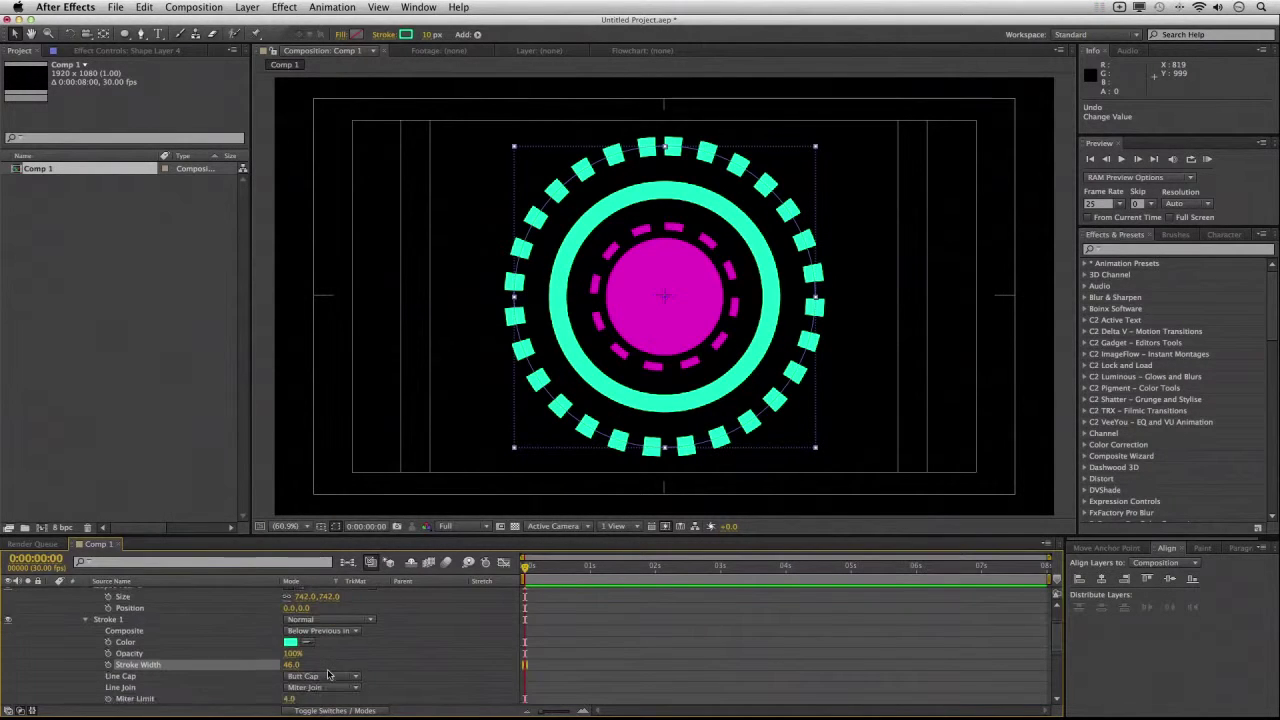
left_click_drag(292, 664, 296, 664)
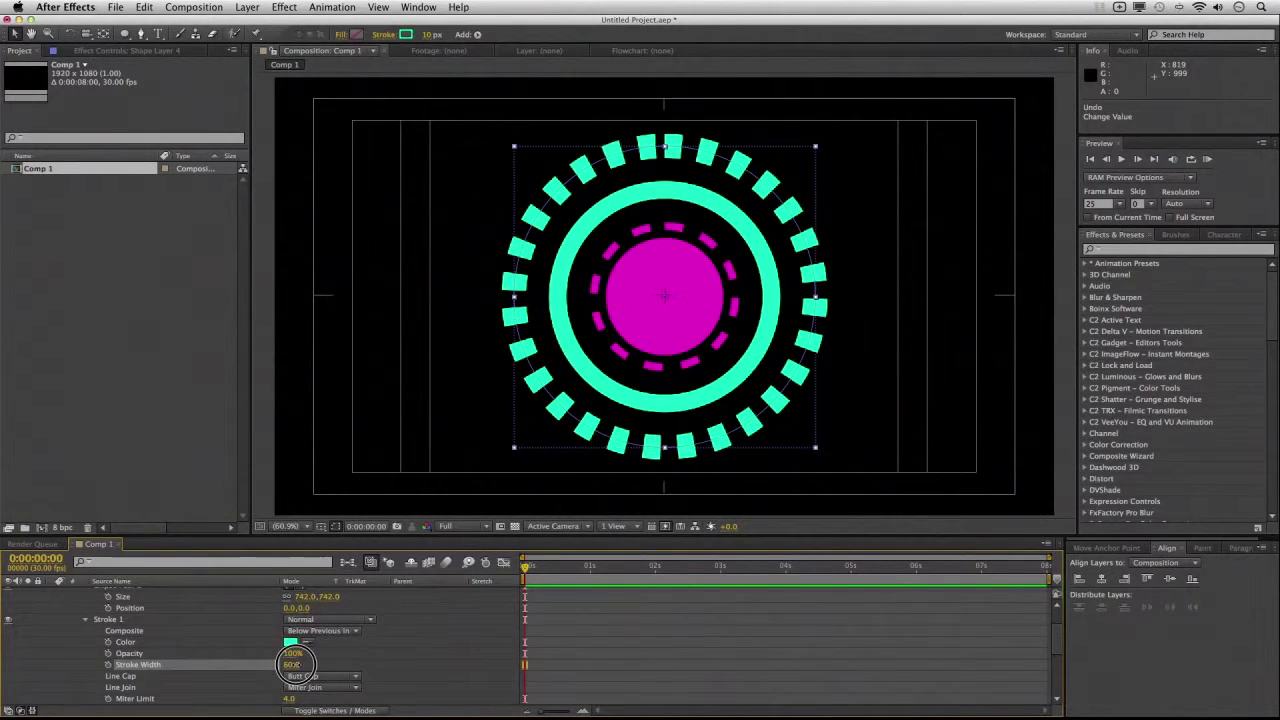
scroll(300, 695, "down", 2)
scroll(297, 697, "down", 2)
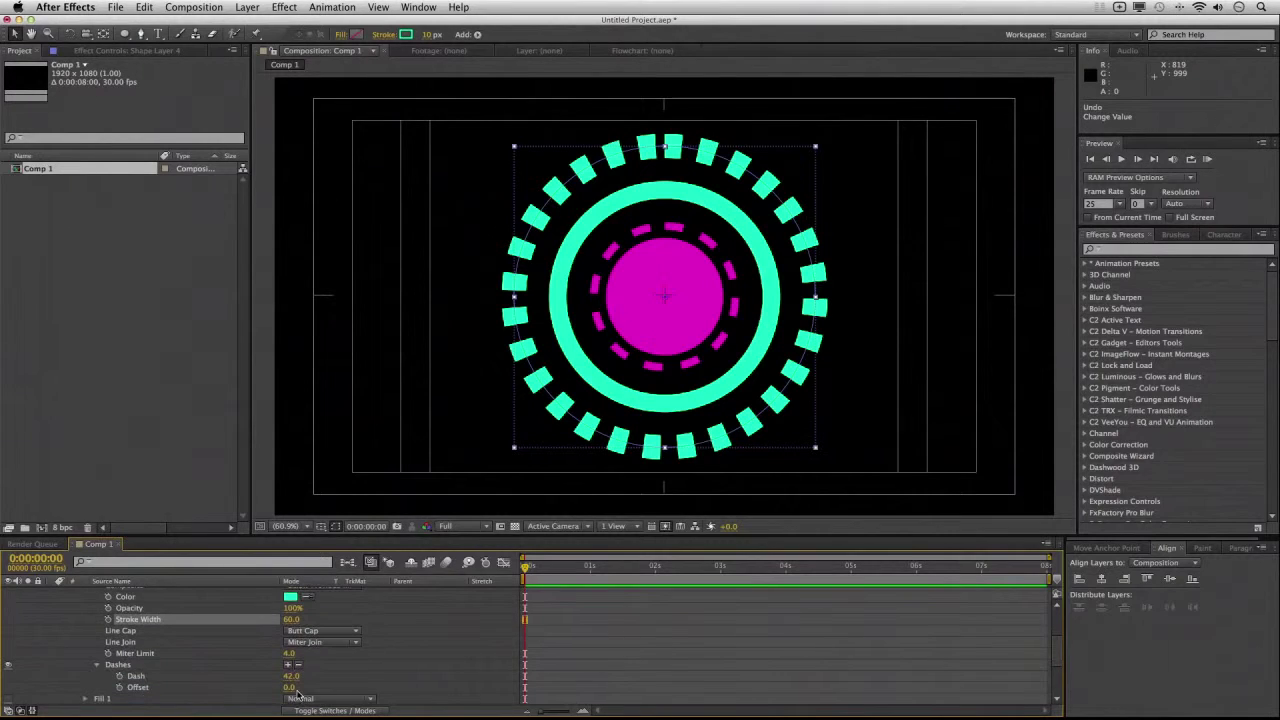
left_click_drag(290, 676, 299, 676)
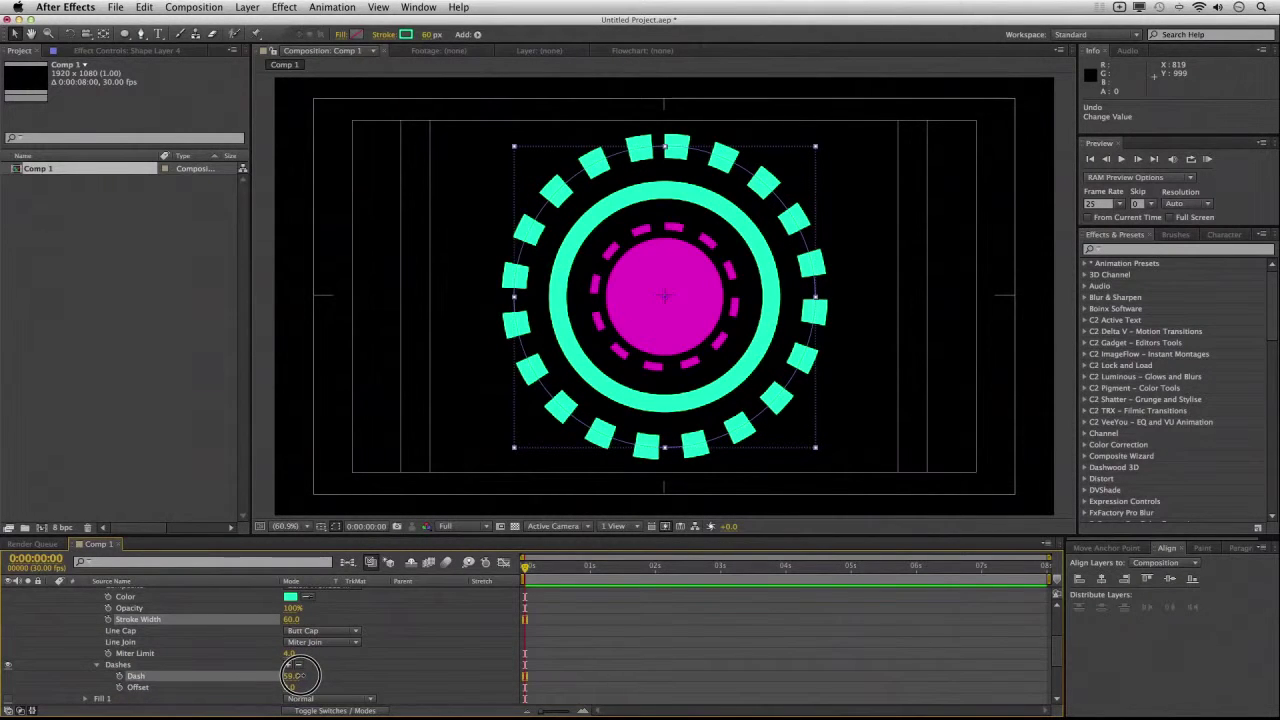
left_click(565, 622)
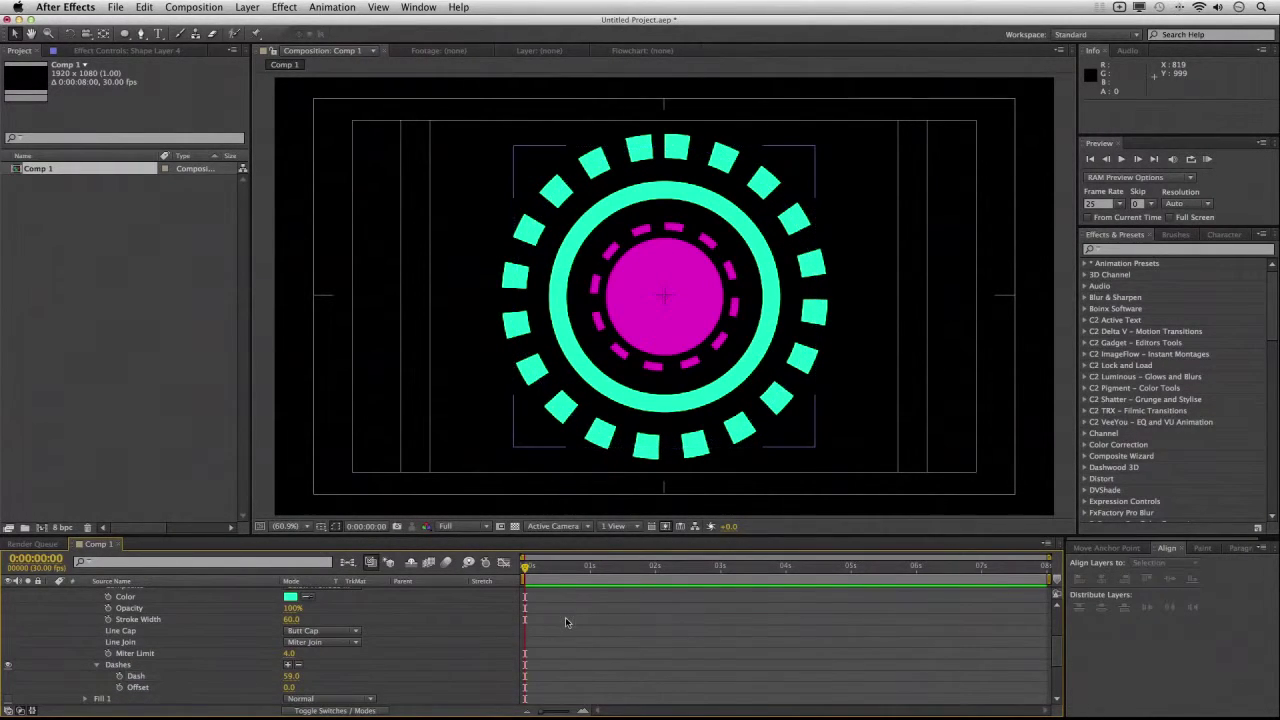
key("ctrl+s")
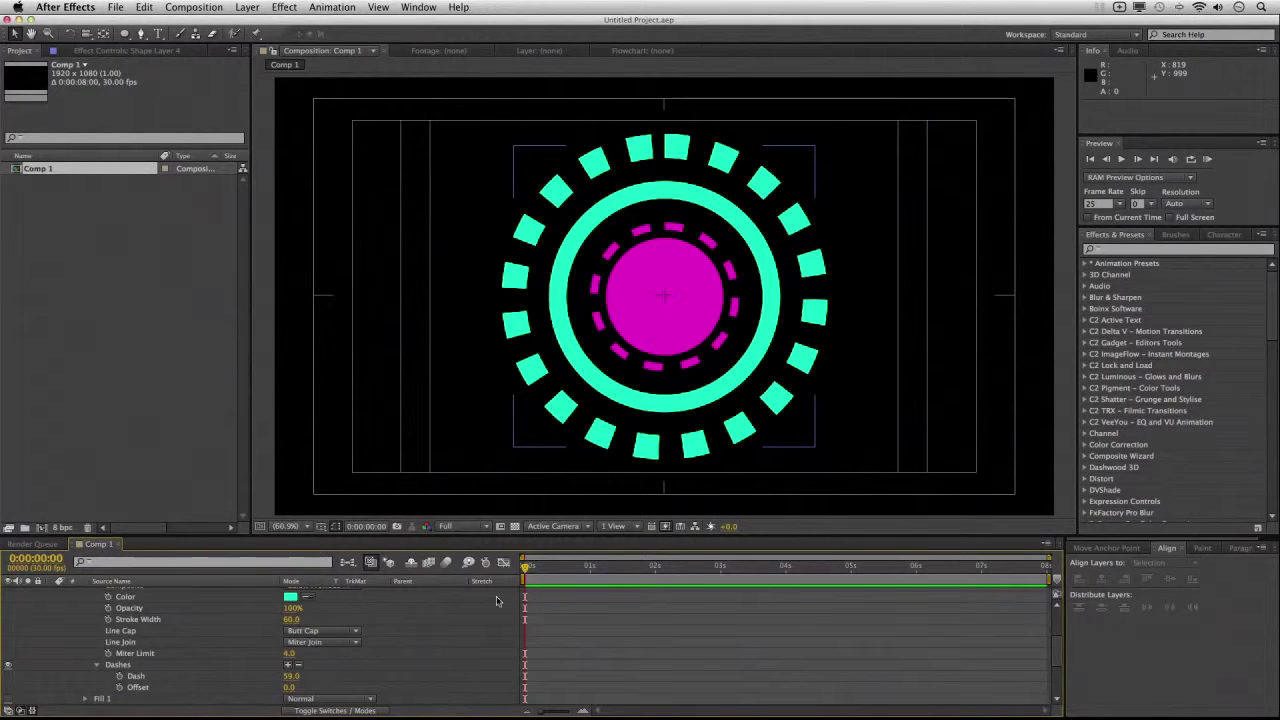
- Duplicate Shape Layer 3's inner cyan ring and move the copy, Shape Layer 5, to the top
scroll(371, 624, "up", 5)
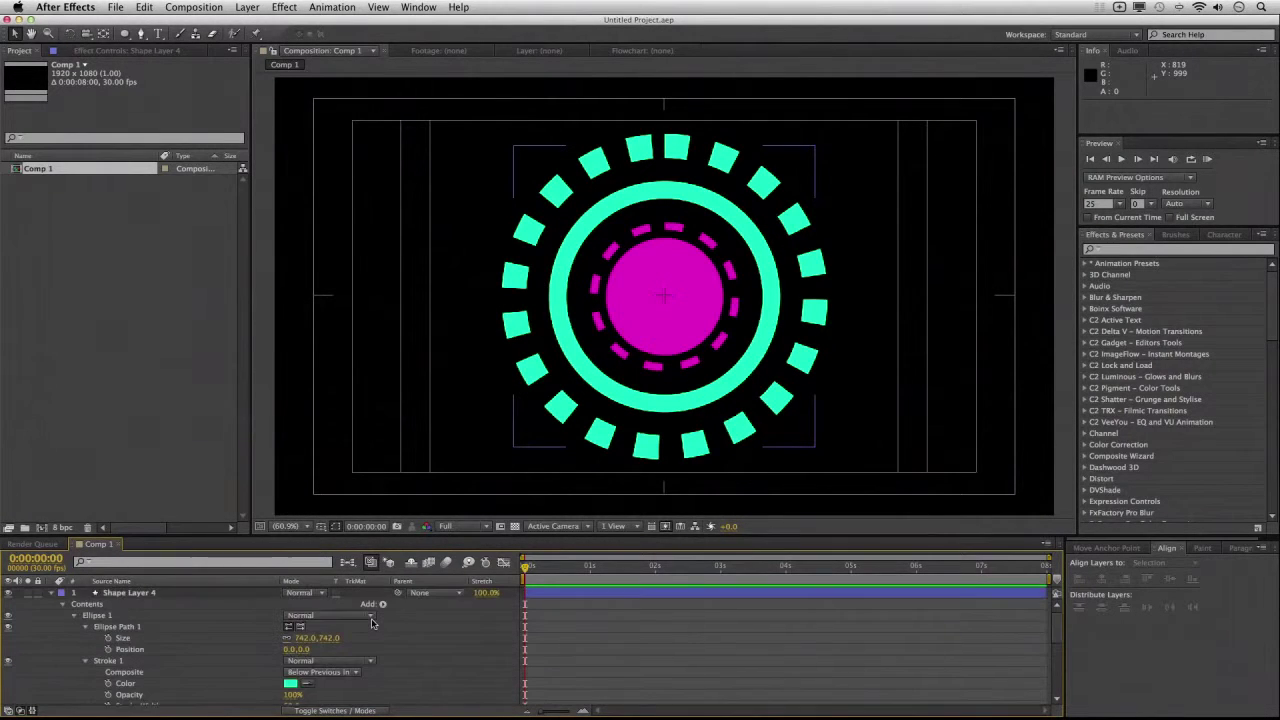
left_click(62, 593)
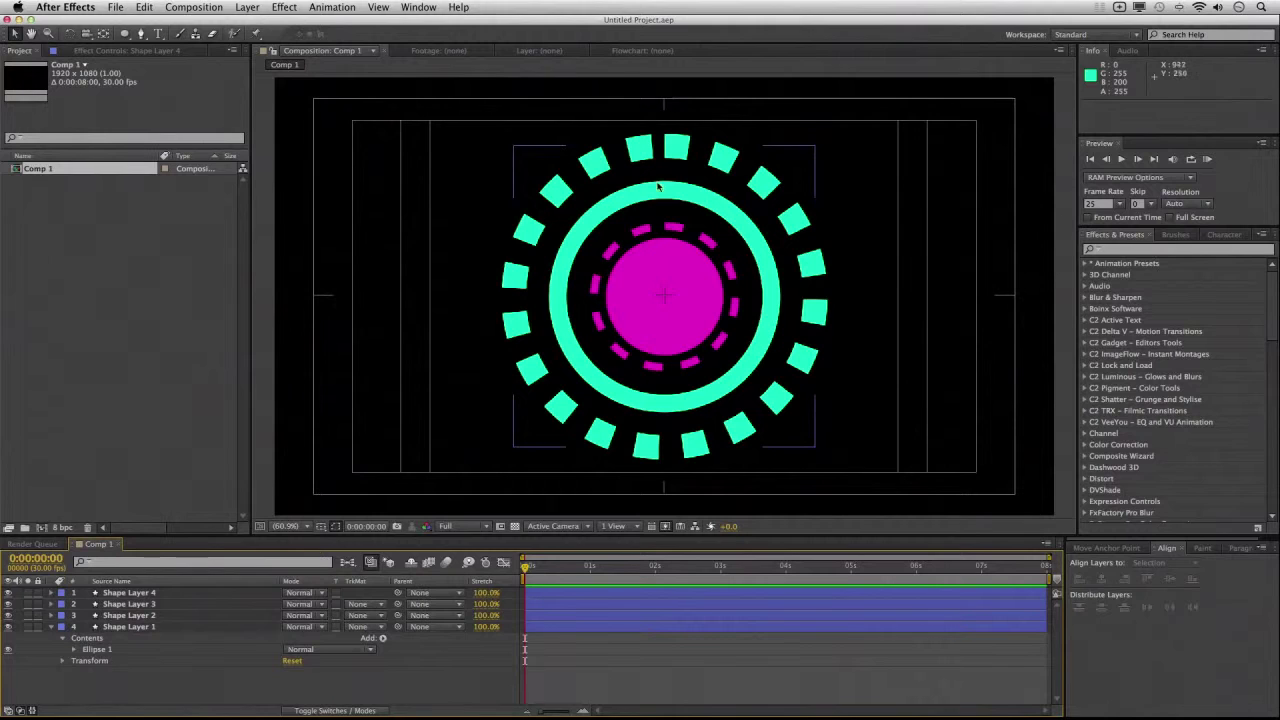
left_click(200, 593)
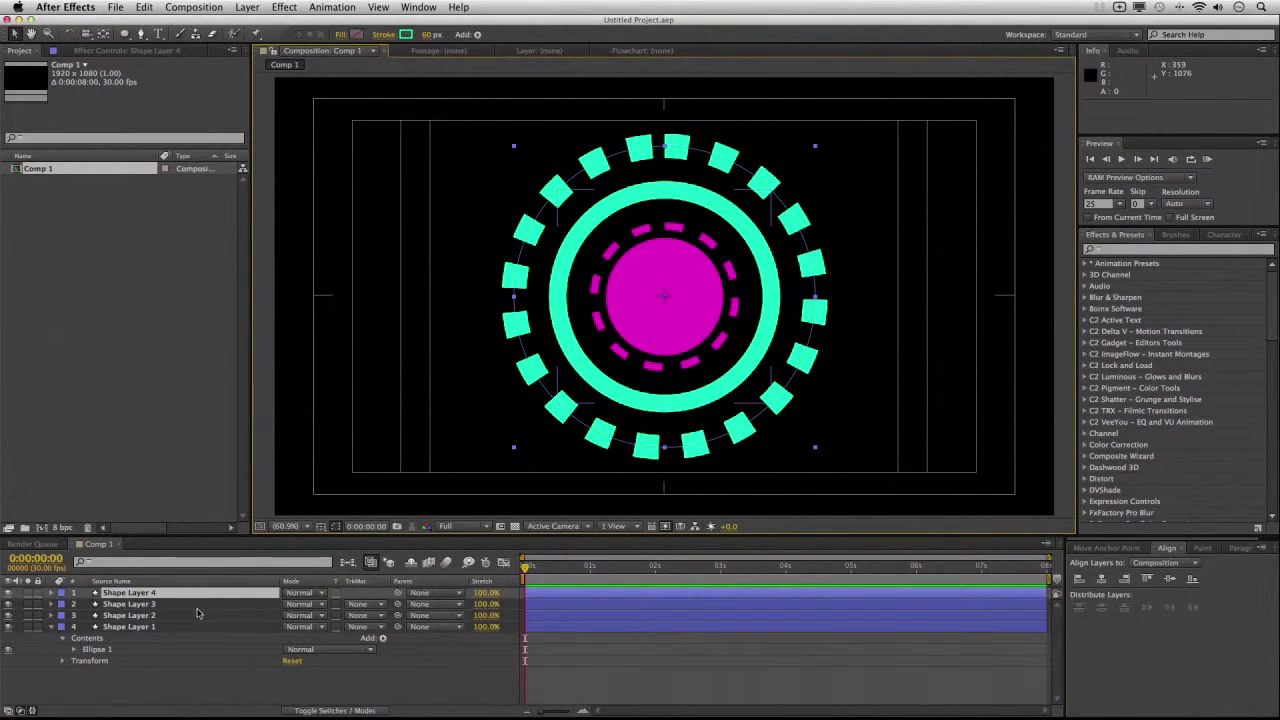
left_click(128, 605)
key("super+d")
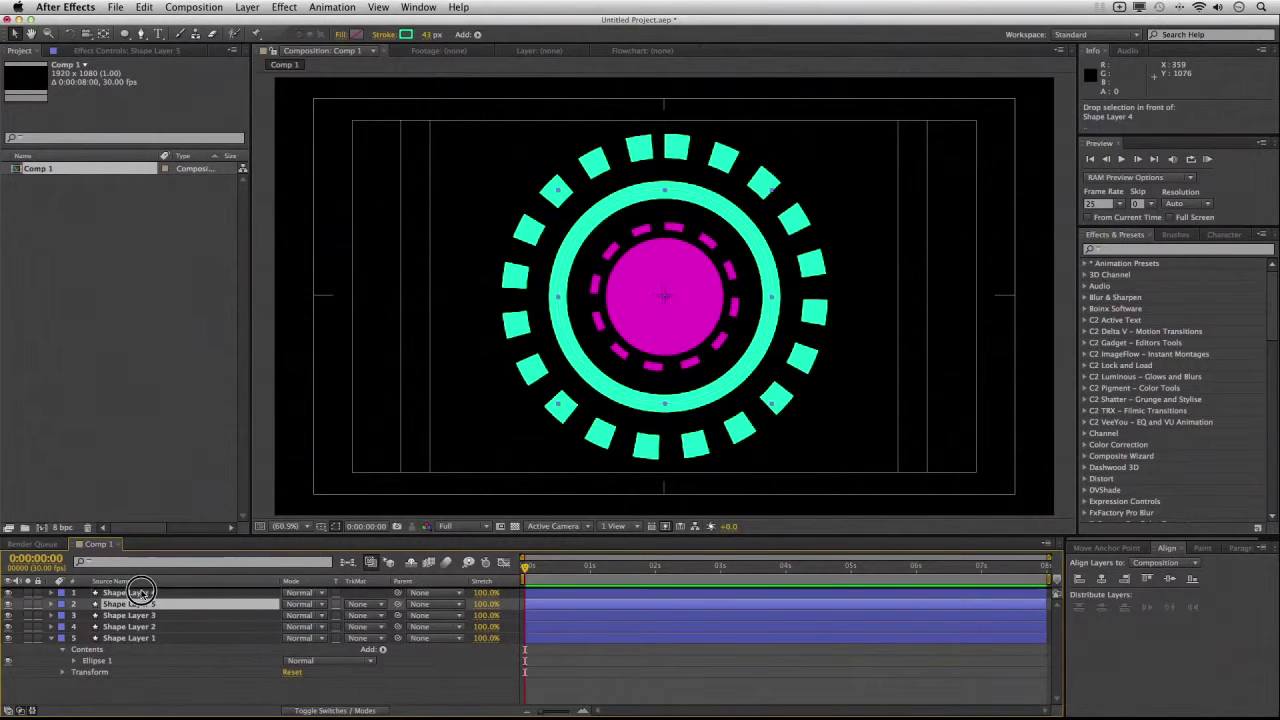
left_click_drag(143, 606, 143, 594)
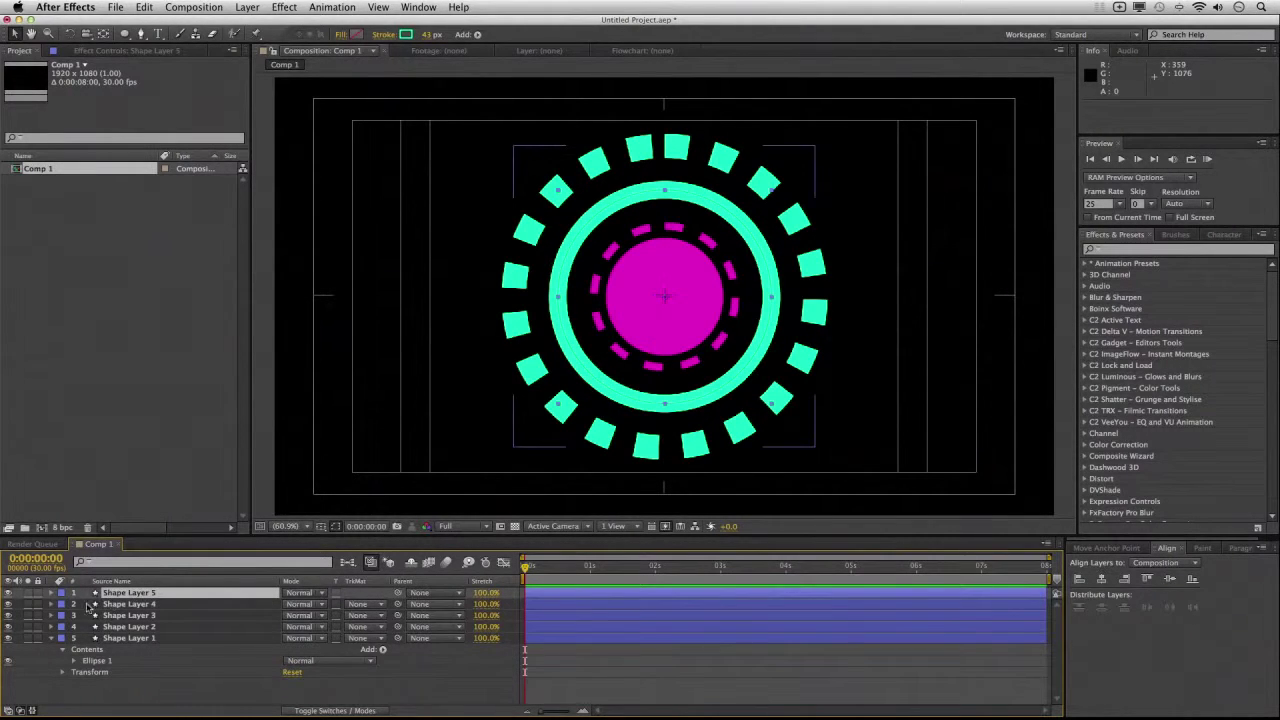
- Enlarge Shape Layer 5's ellipse to size 947 so it encircles the cyan dashes
left_click(53, 593)
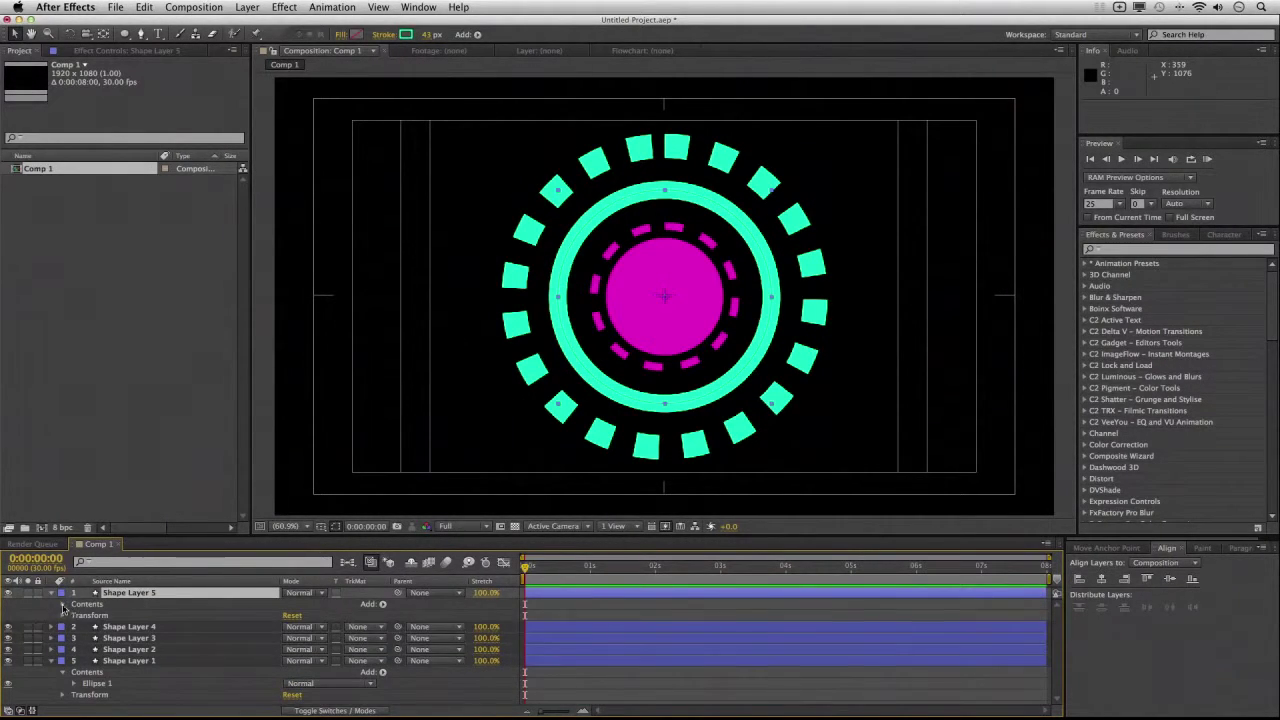
left_click(62, 605)
left_click(84, 616)
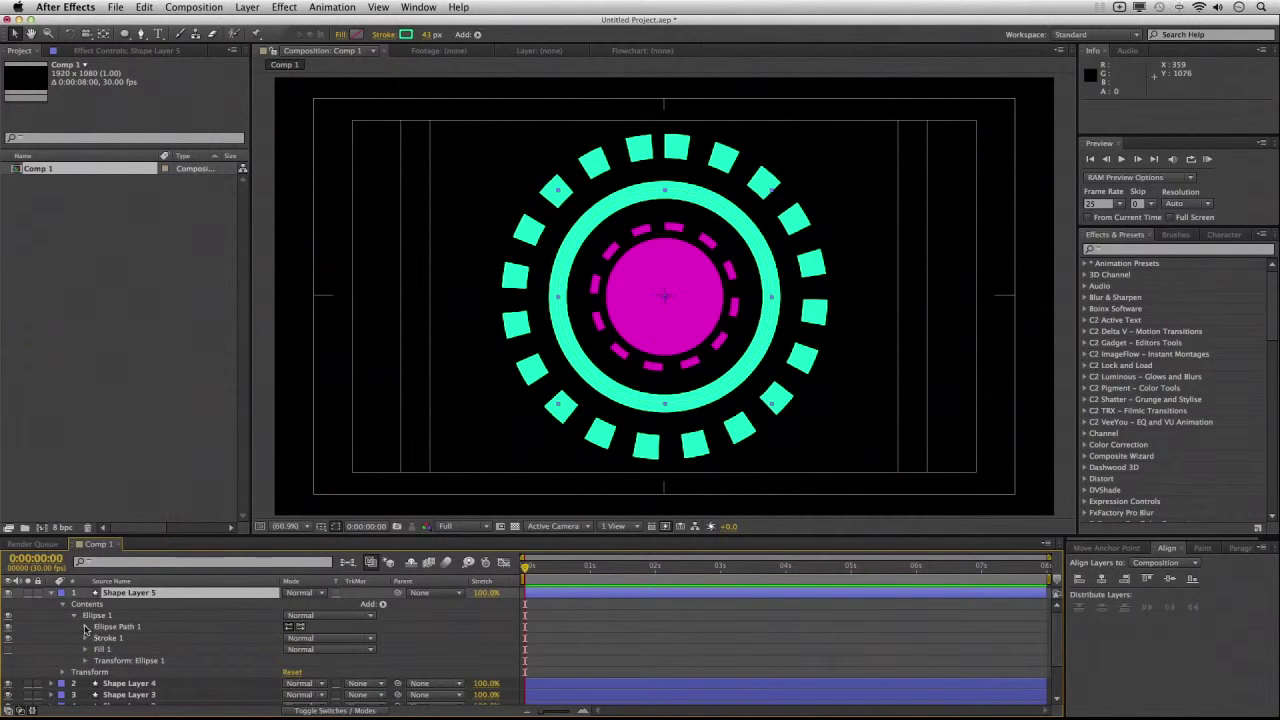
left_click(86, 627)
left_click_drag(302, 637, 543, 605)
key("Return")
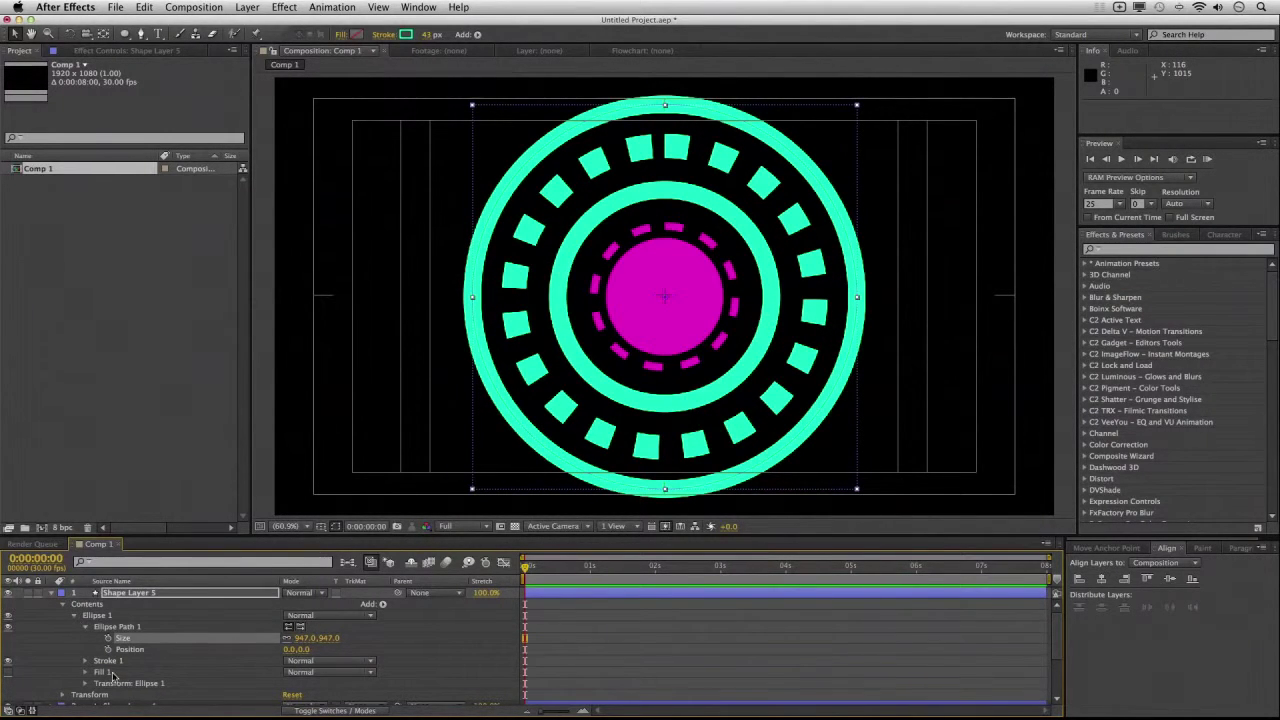
- Change the enlarged ring's stroke colour to white
left_click(85, 661)
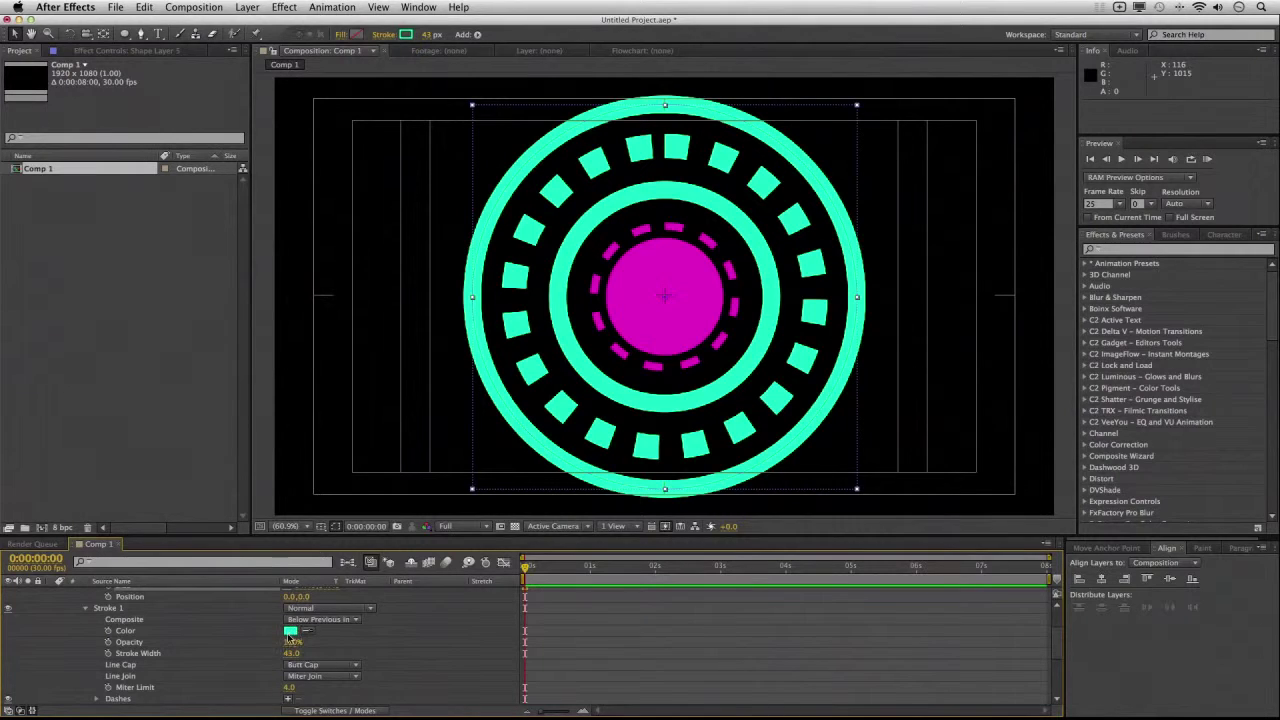
left_click(290, 632)
left_click_drag(267, 277, 204, 206)
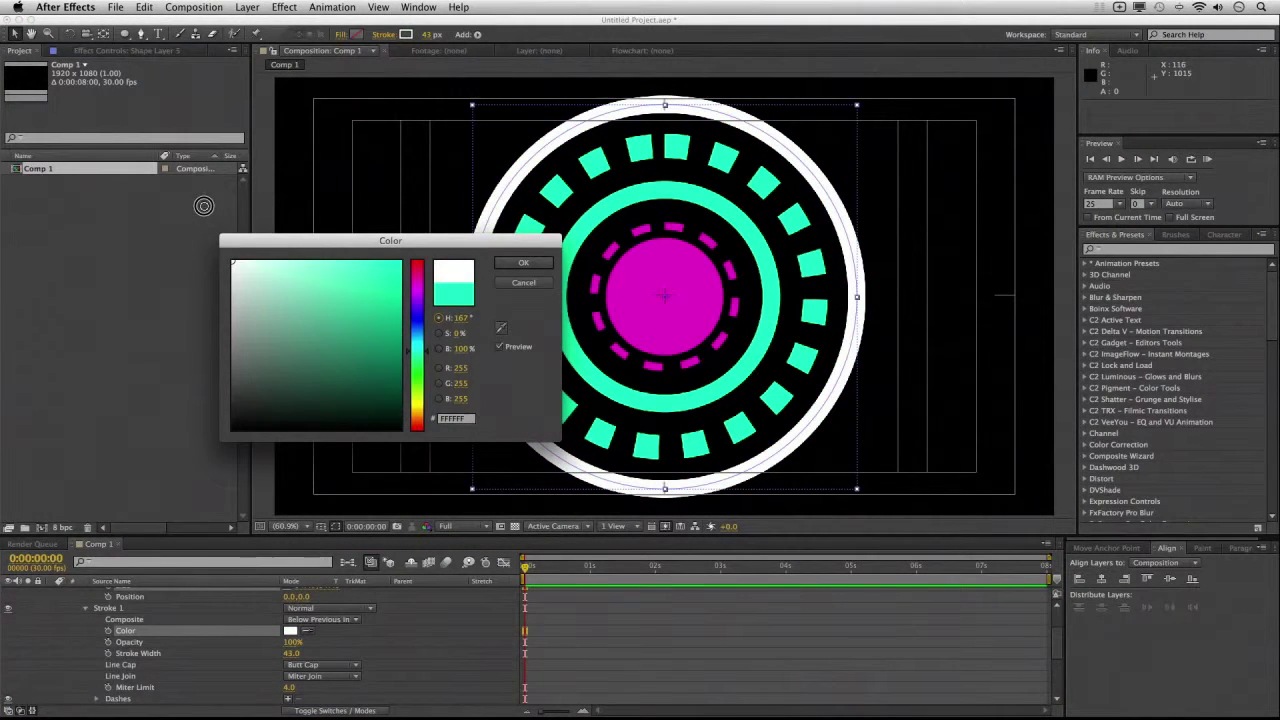
left_click(518, 264)
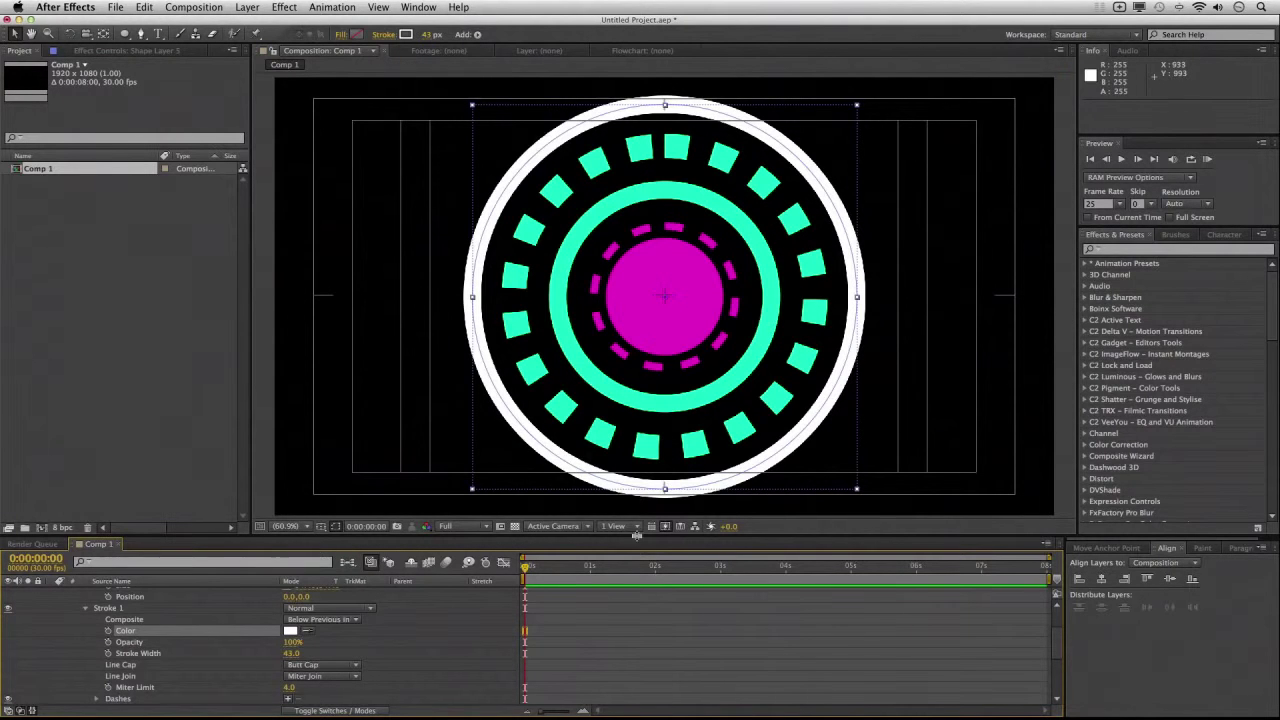
left_click(578, 651)
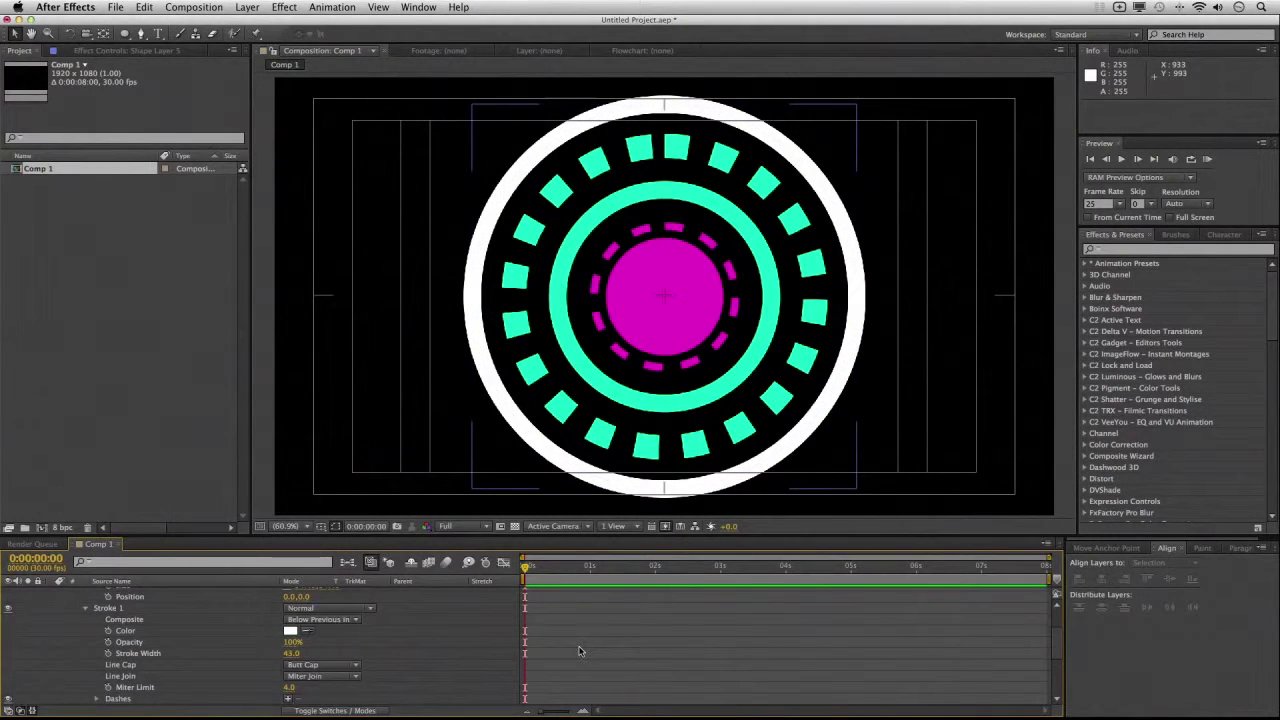
scroll(176, 649, "up", 3)
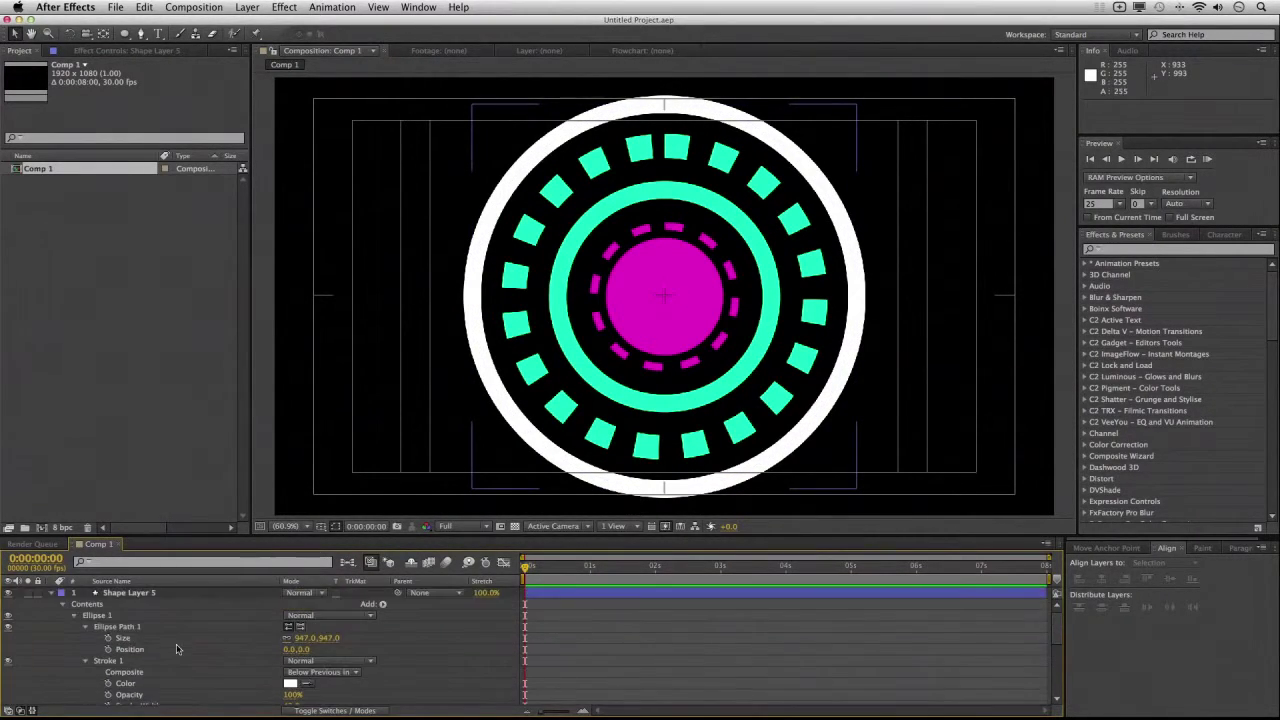
left_click(53, 597)
- Duplicate the magenta dashed ring and shrink the copy's ellipse to size 224
left_click(52, 638)
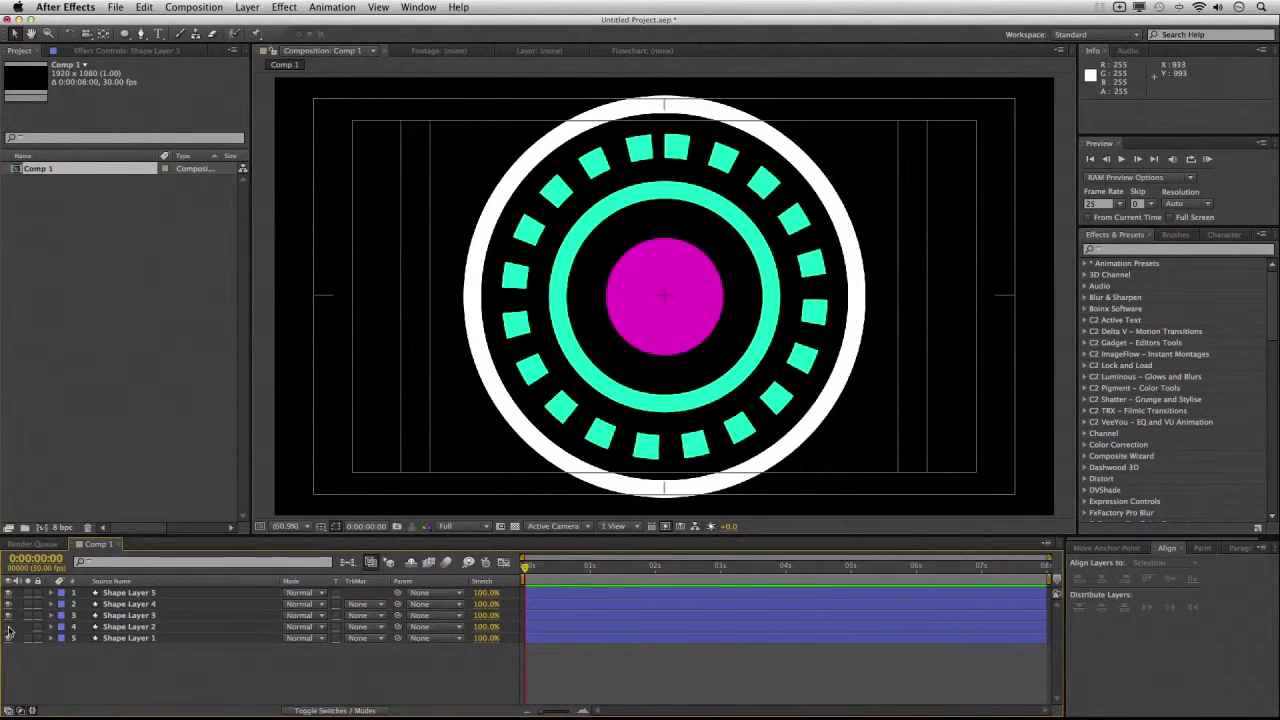
left_click(113, 627)
key("ctrl+d")
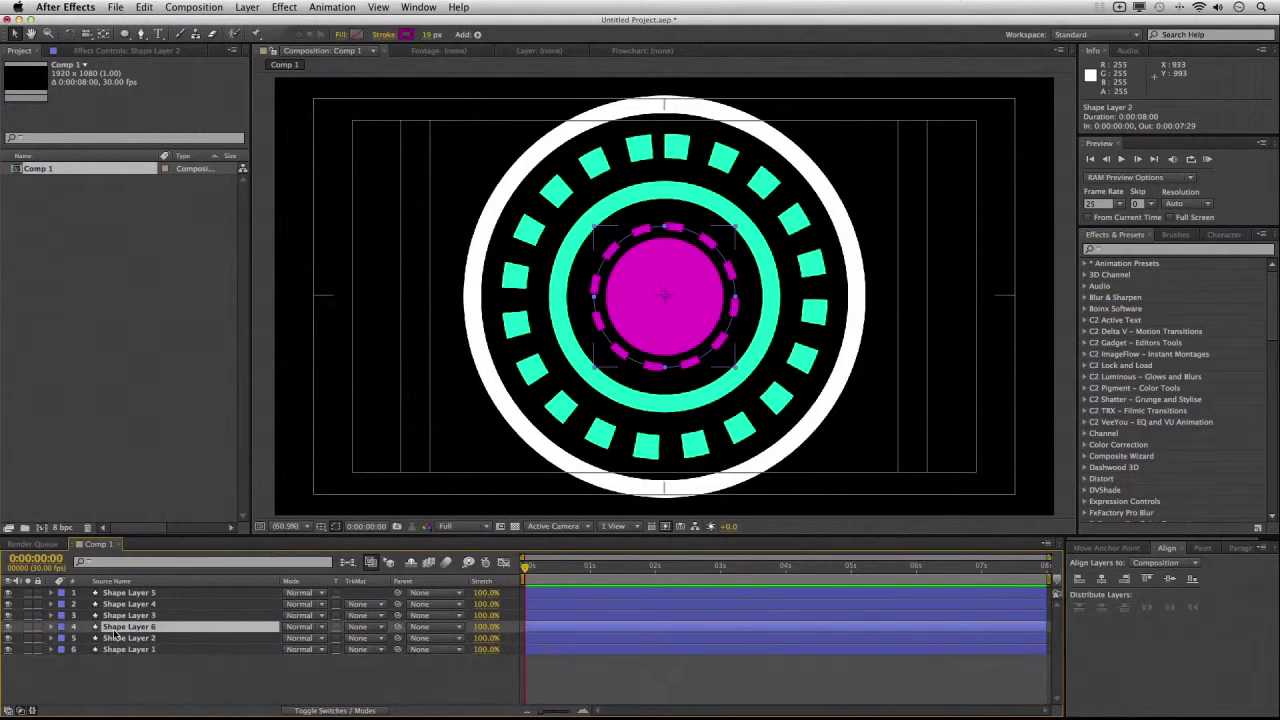
left_click(51, 627)
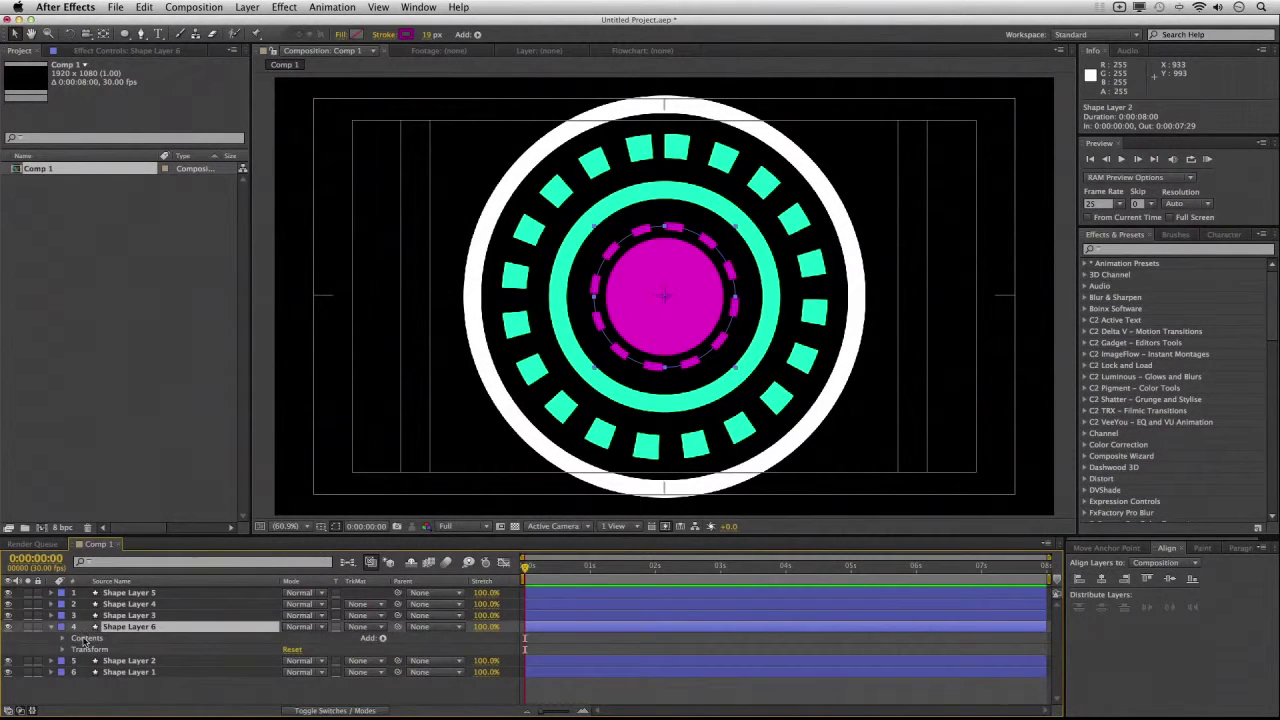
left_click(62, 638)
left_click(73, 649)
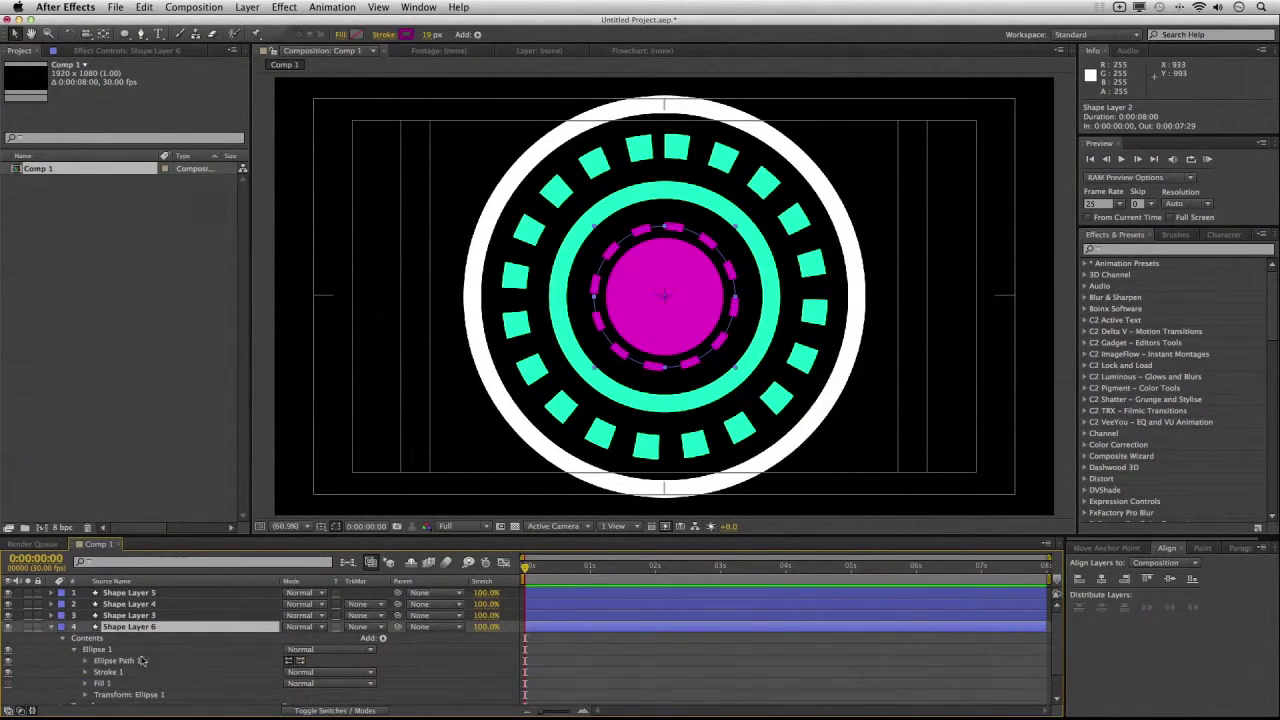
left_click(86, 661)
left_click(265, 672)
left_click_drag(263, 672, 222, 675)
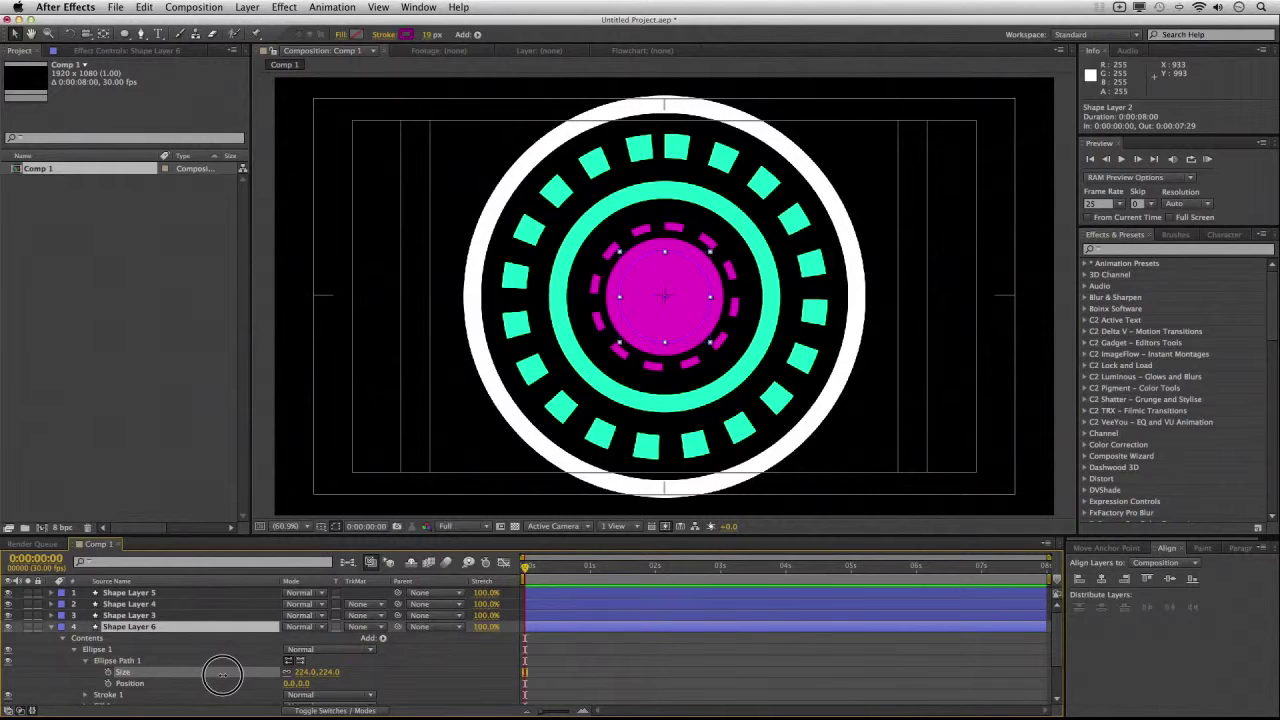
- Give the new ring a white stroke with width 8
scroll(44, 660, "down", 3)
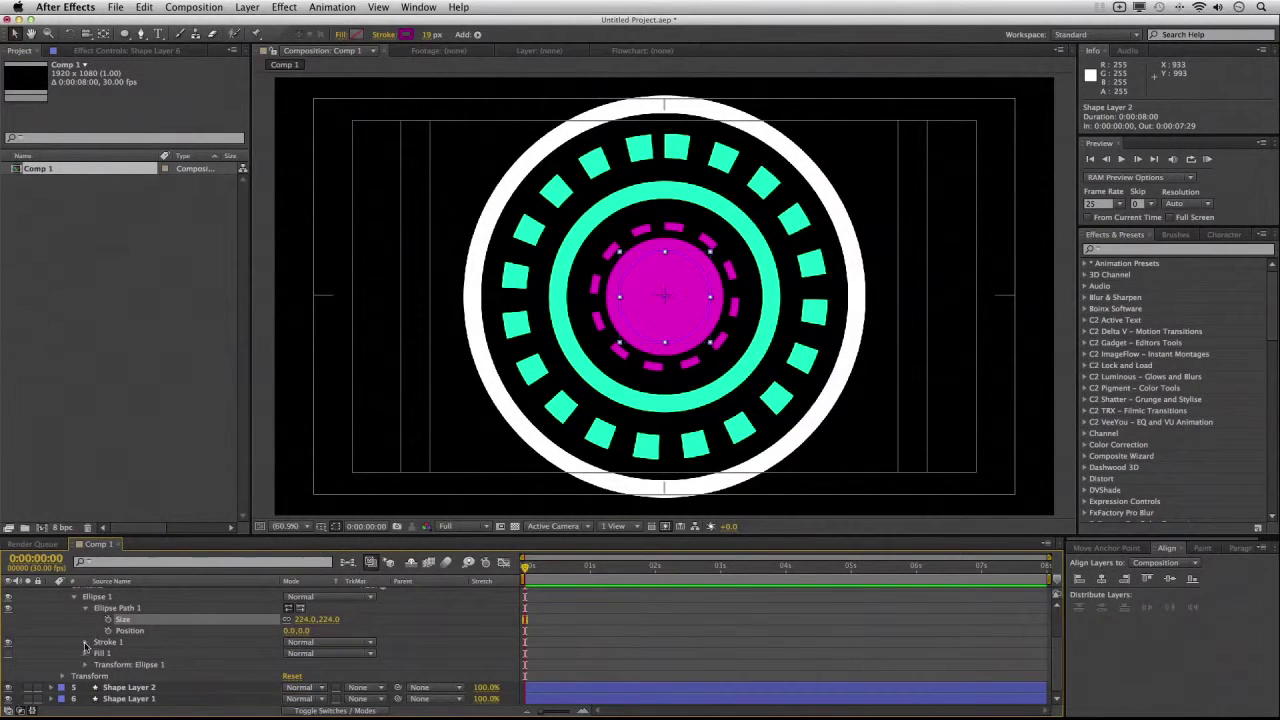
left_click(85, 641)
left_click(291, 629)
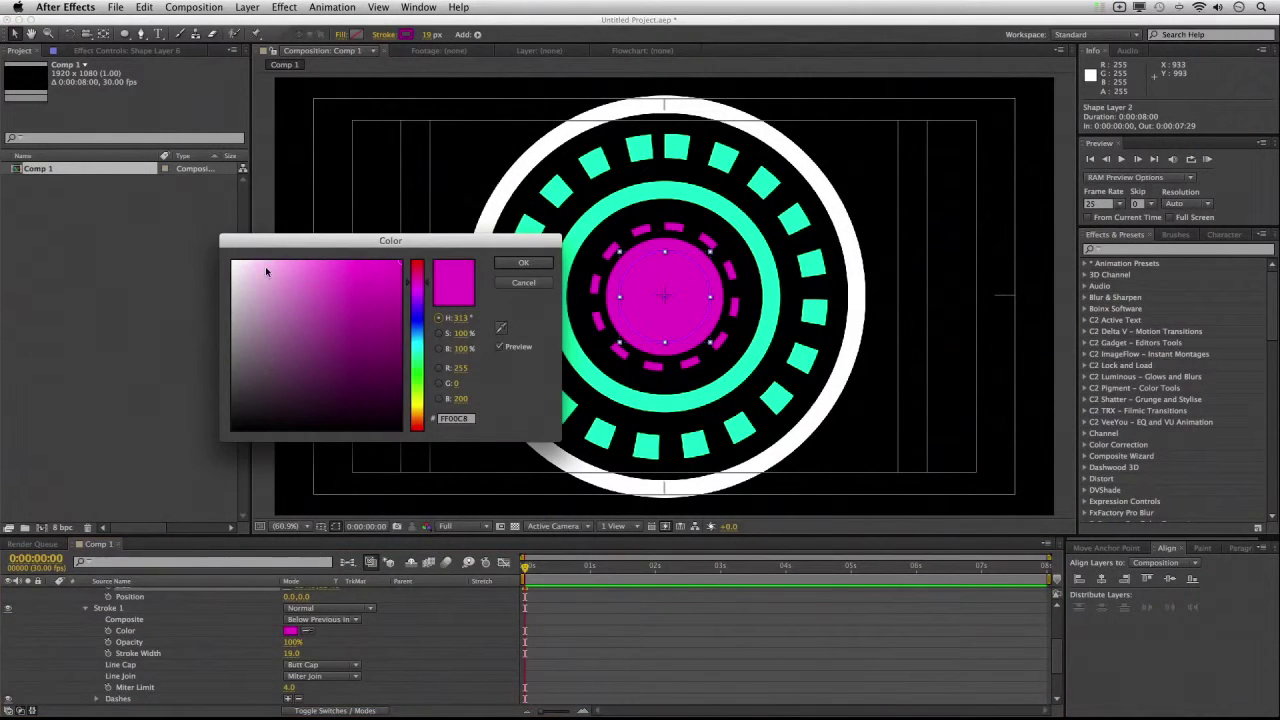
left_click_drag(266, 266, 199, 238)
left_click(521, 263)
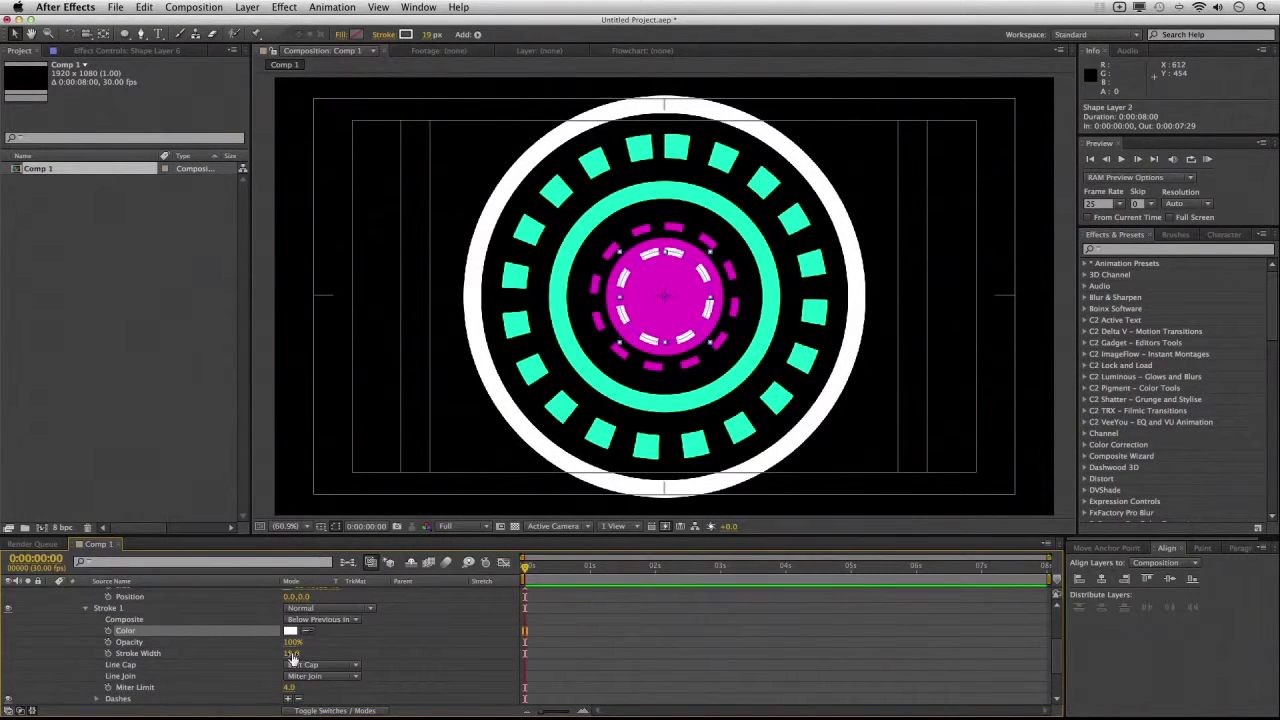
left_click_drag(291, 653, 291, 690)
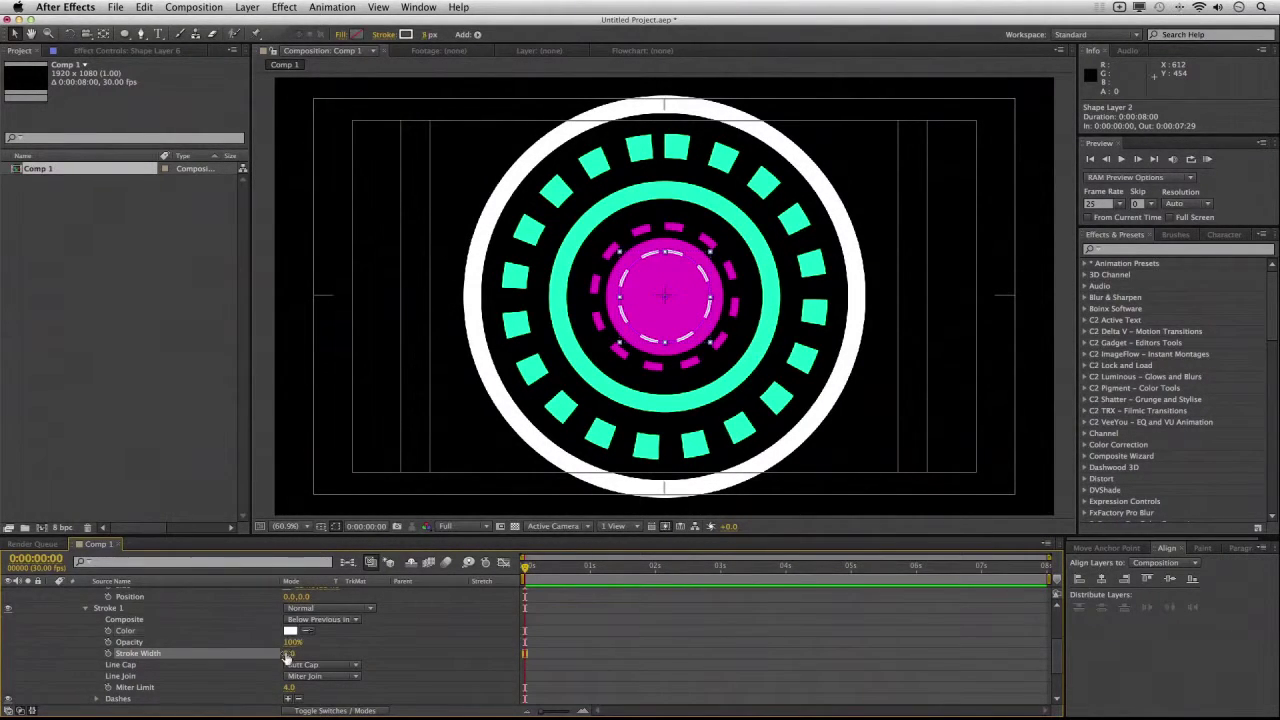
- Set the white ring's dash length to 58 and save the project
scroll(361, 684, "down", 3)
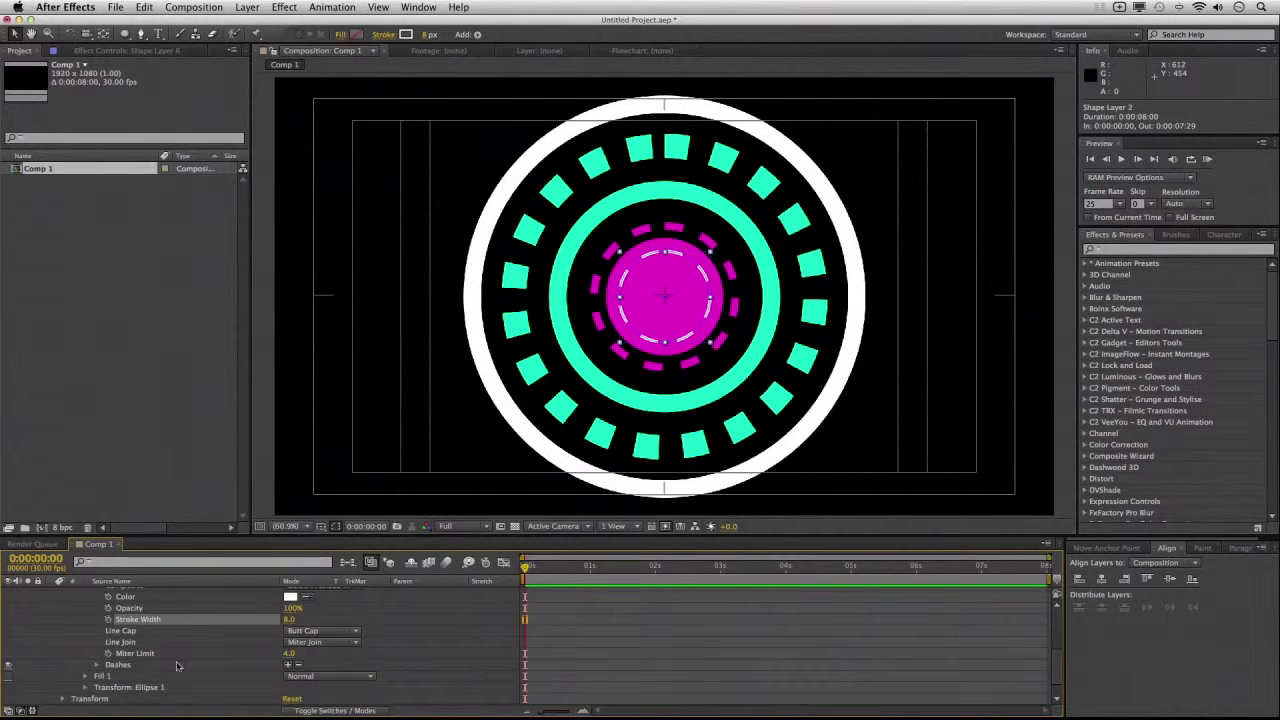
left_click(96, 665)
left_click_drag(290, 677, 289, 676)
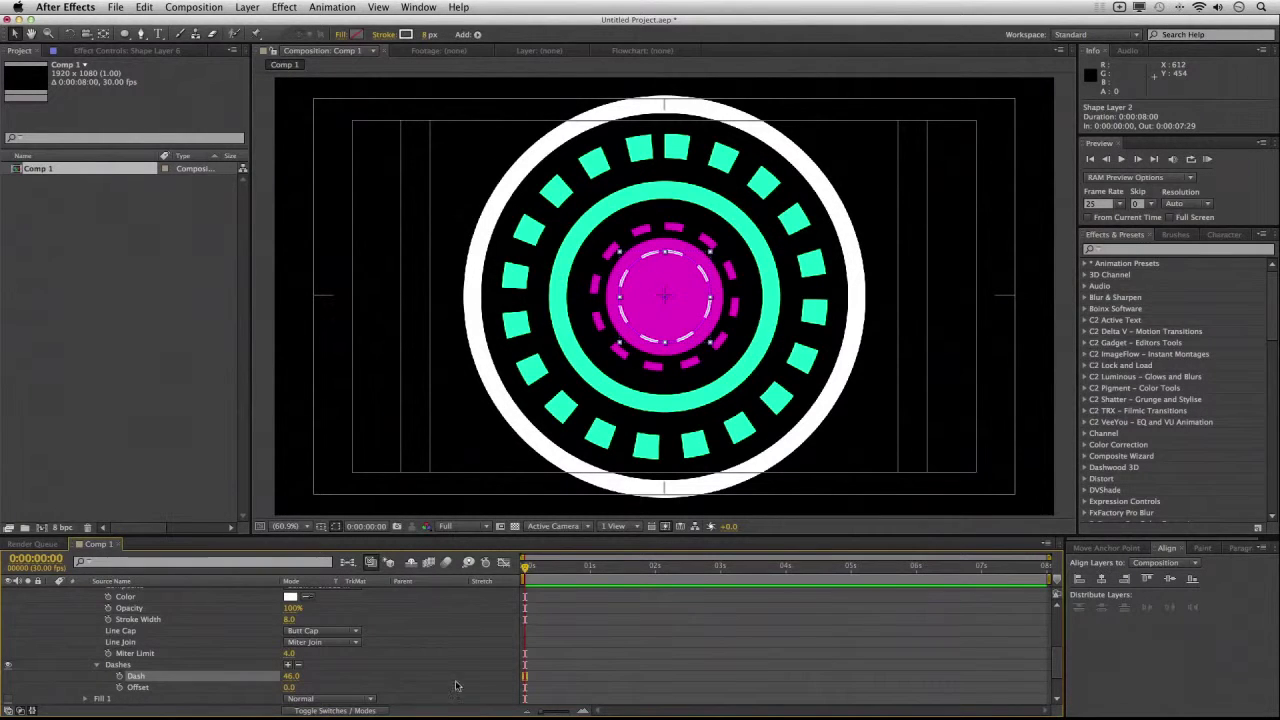
left_click(622, 648)
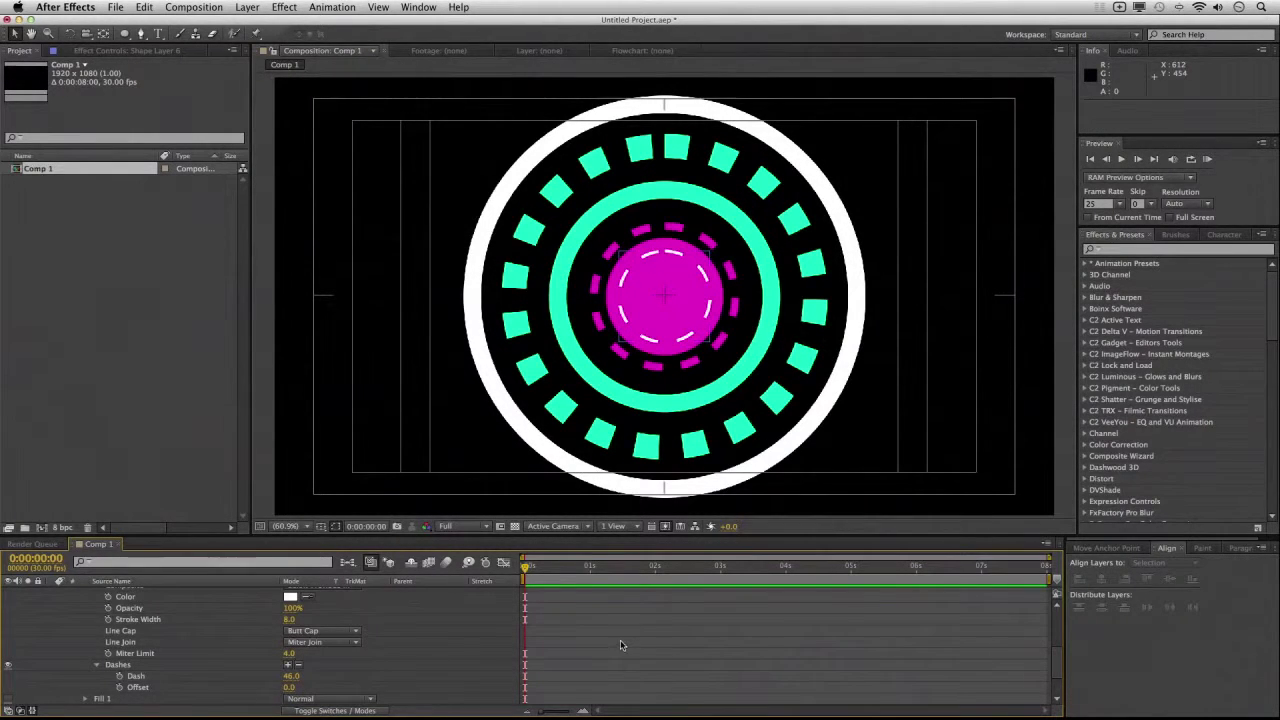
key("super+z")
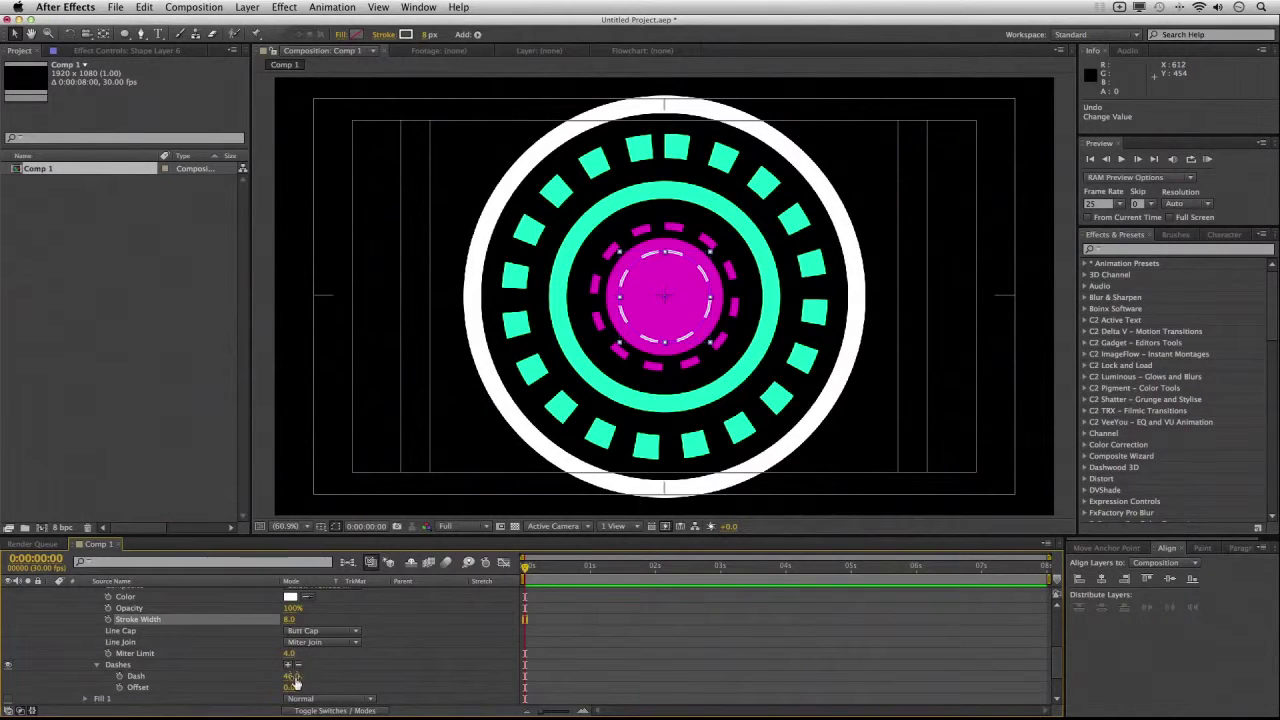
left_click_drag(290, 677, 297, 679)
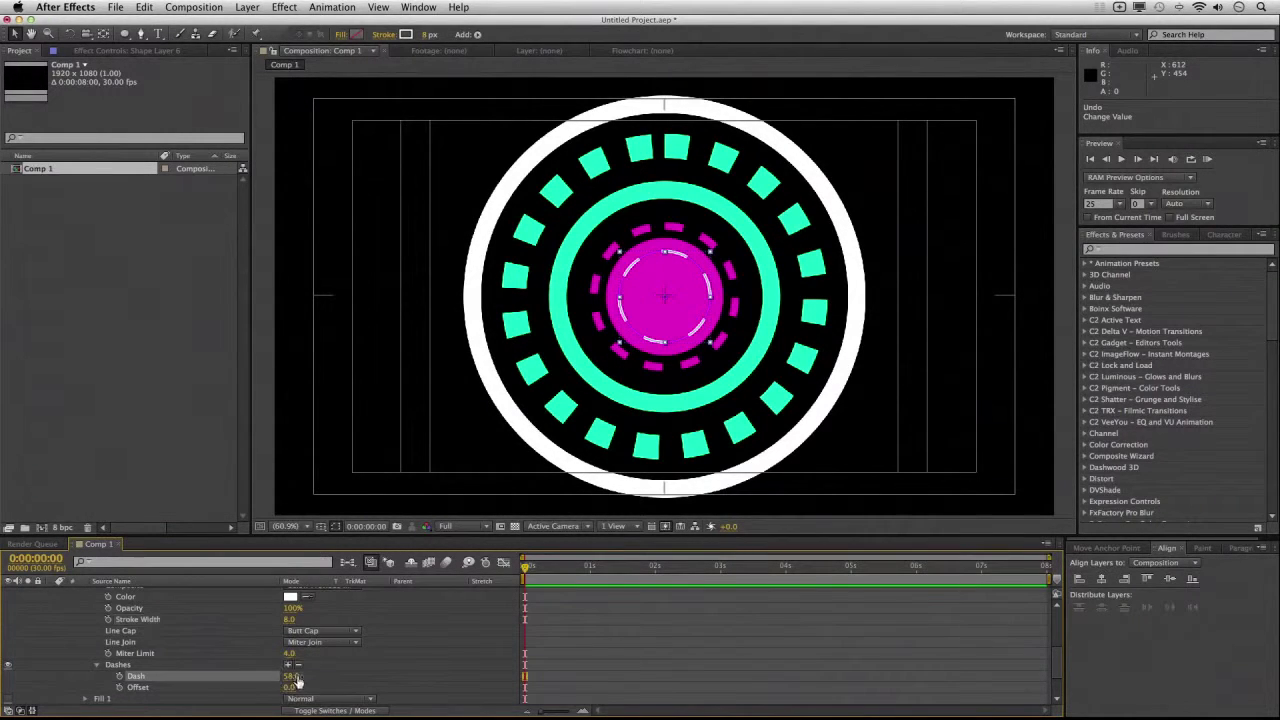
left_click(588, 659)
key("super+s")
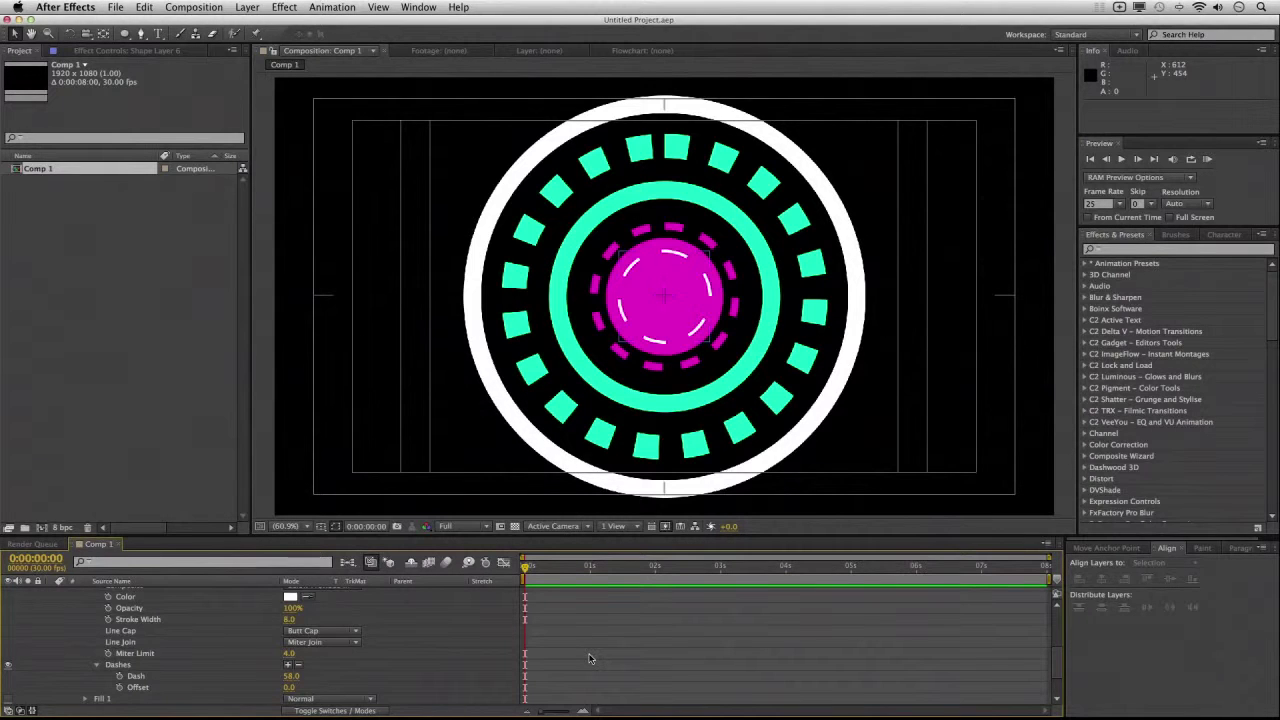
scroll(147, 656, "up", 5)
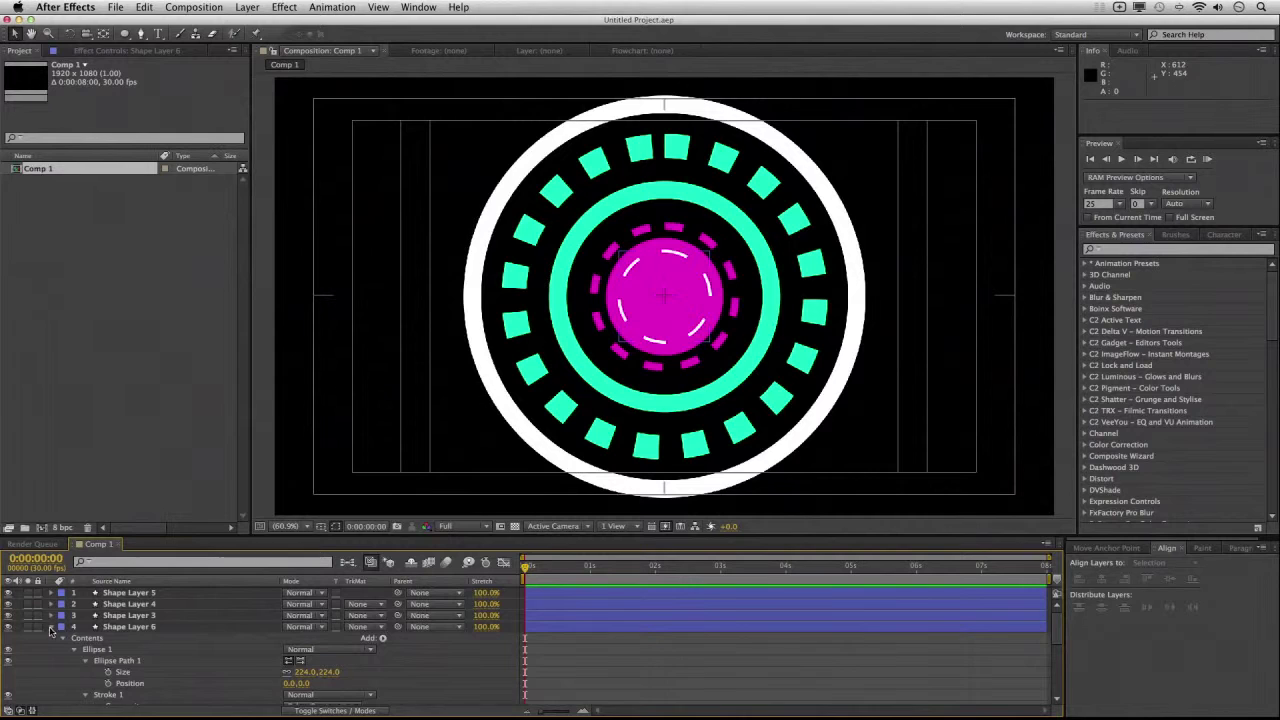
- Duplicate the white outer ring and enlarge the copy to size 1132
left_click(51, 626)
left_click(8, 593)
left_click(8, 593)
left_click(140, 594)
key("super+d")
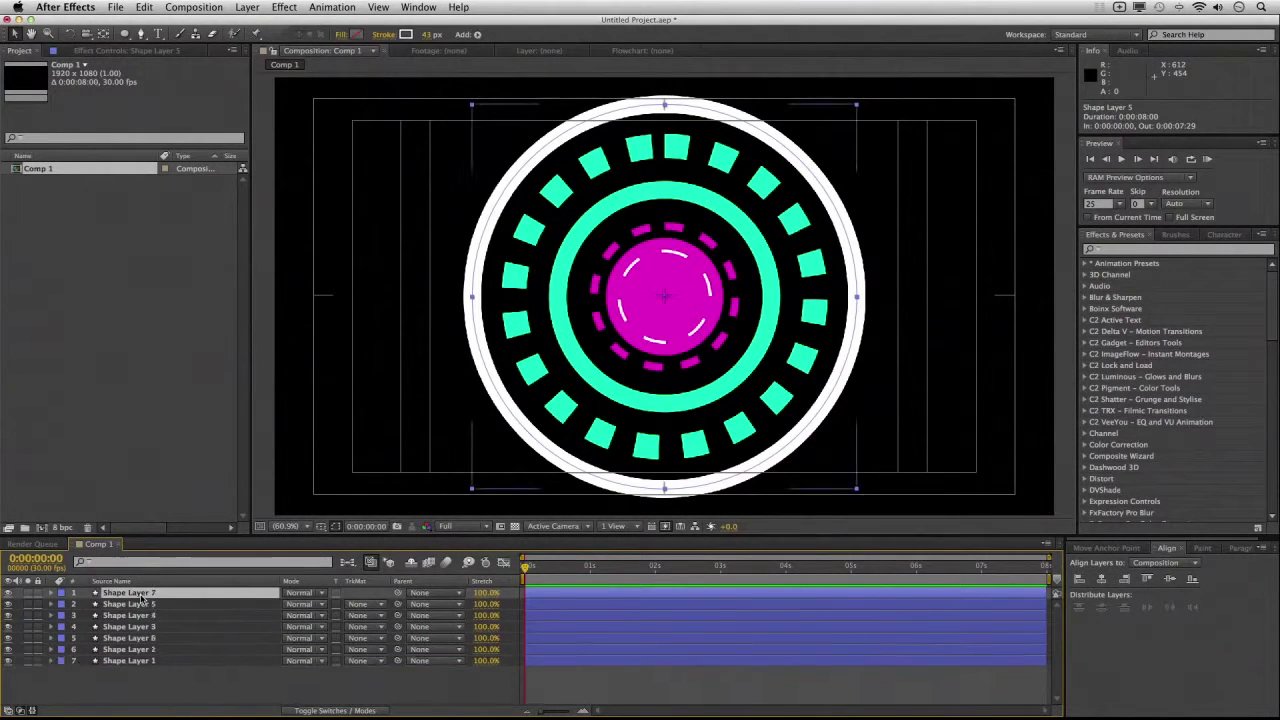
left_click(51, 593)
left_click(62, 604)
left_click(73, 615)
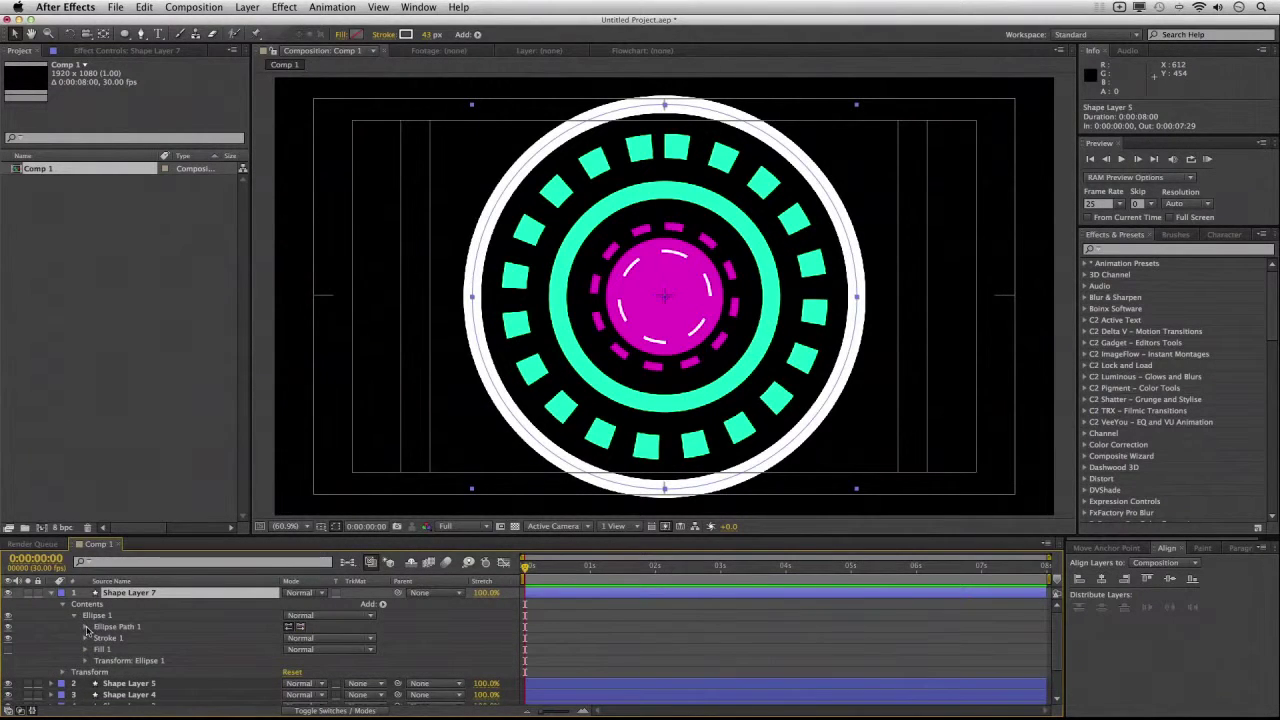
left_click(85, 627)
left_click_drag(310, 638, 439, 622)
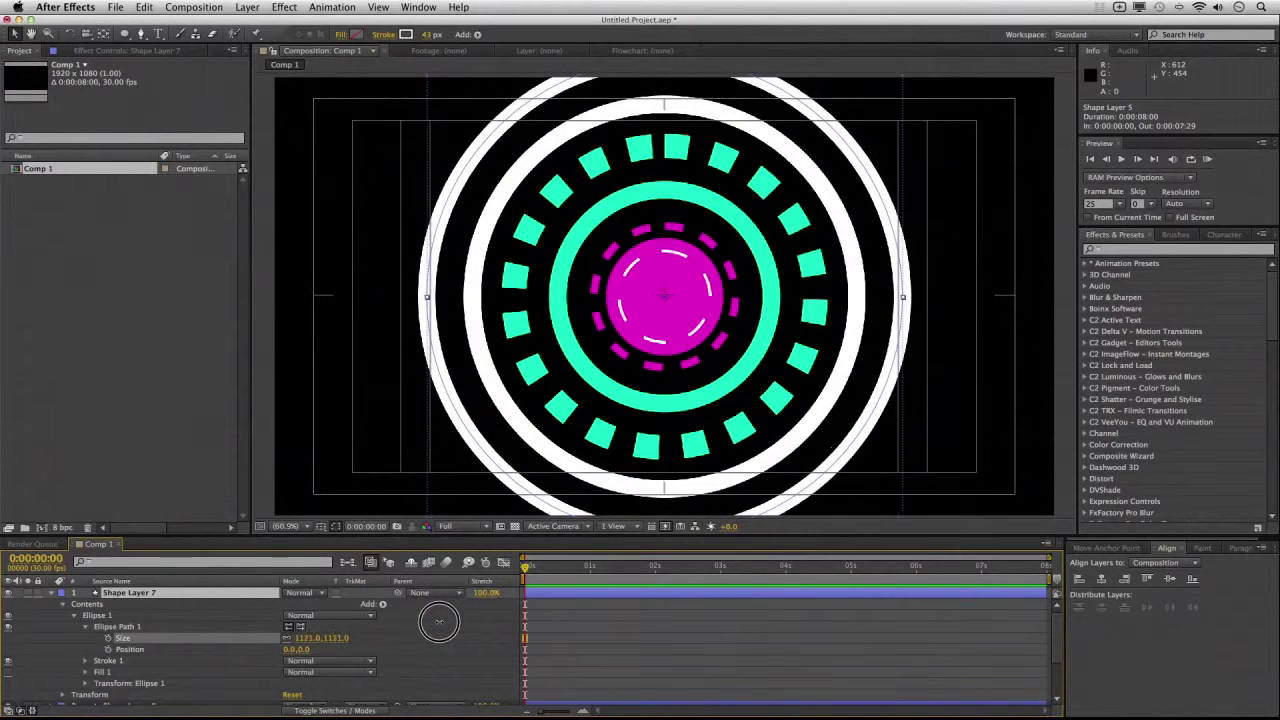
- Thicken the new ring's stroke and recolour it magenta with green set to 0
left_click(86, 661)
scroll(88, 665, "down", 3)
left_click_drag(295, 653, 310, 652)
left_click(290, 631)
left_click(456, 383)
type("0")
key("Tab")
type("250")
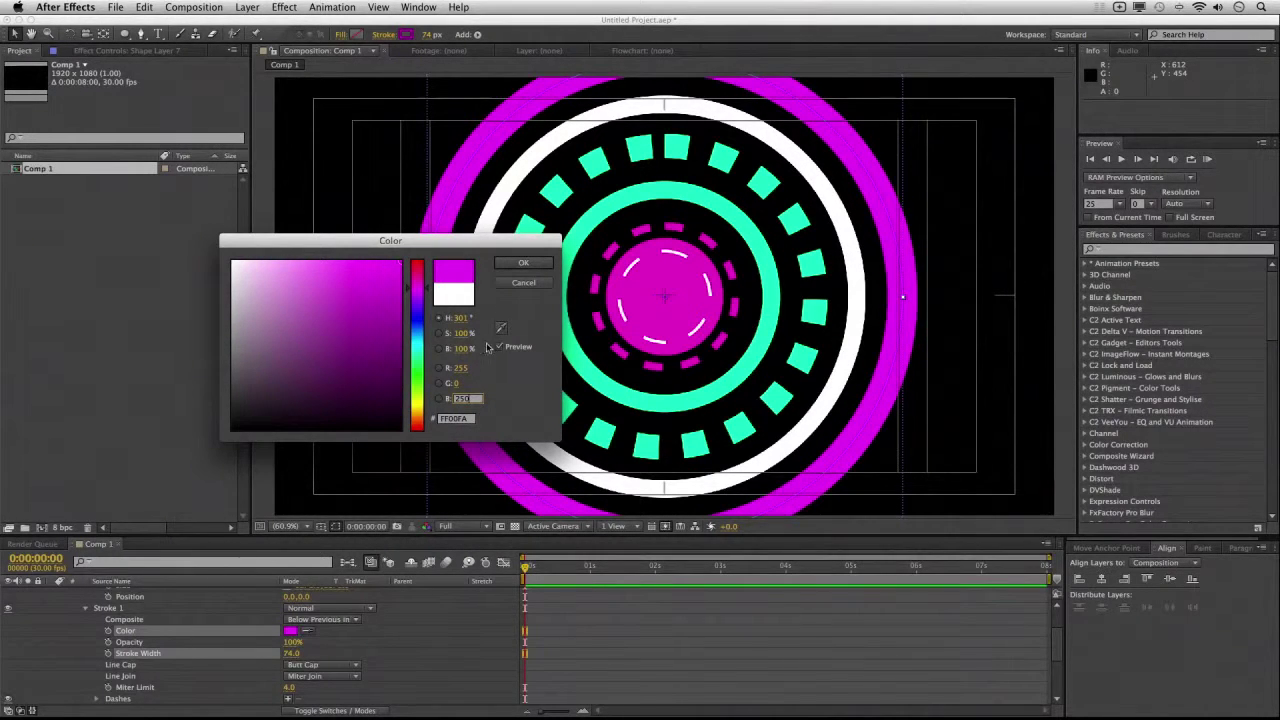
type("200")
left_click(532, 263)
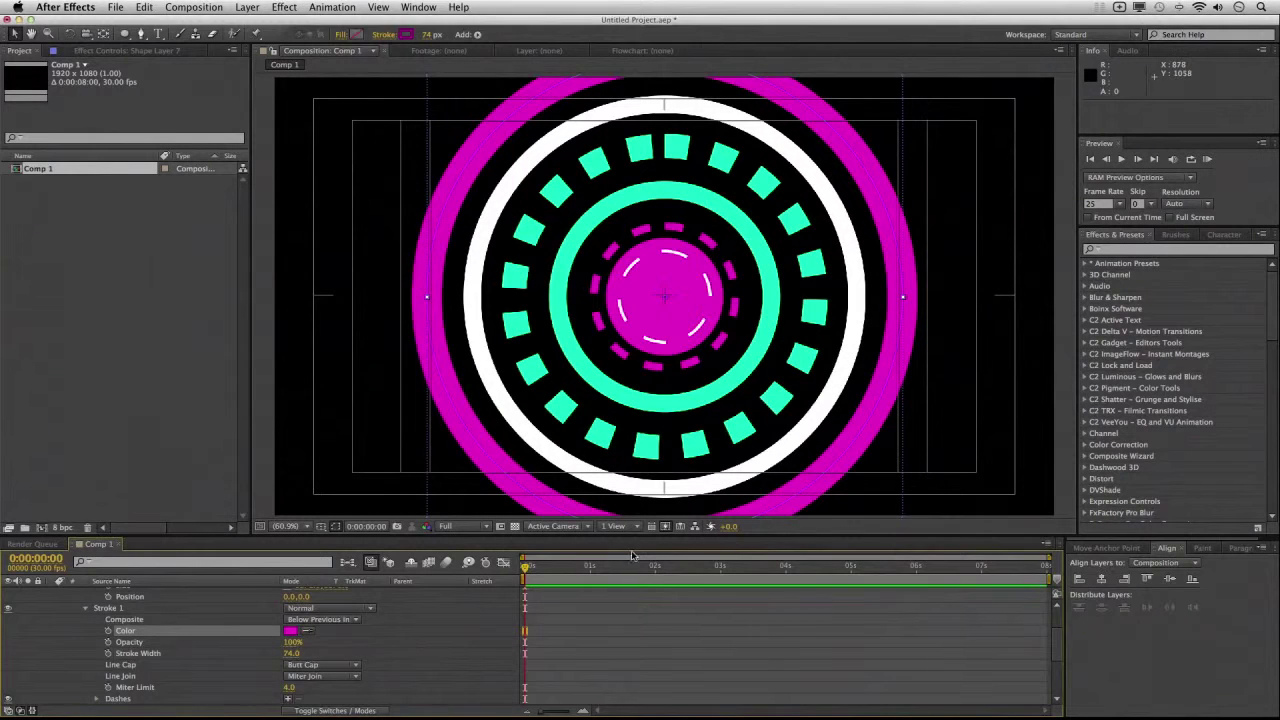
- Save the project and select the thick magenta outer ring layer
left_click(627, 617)
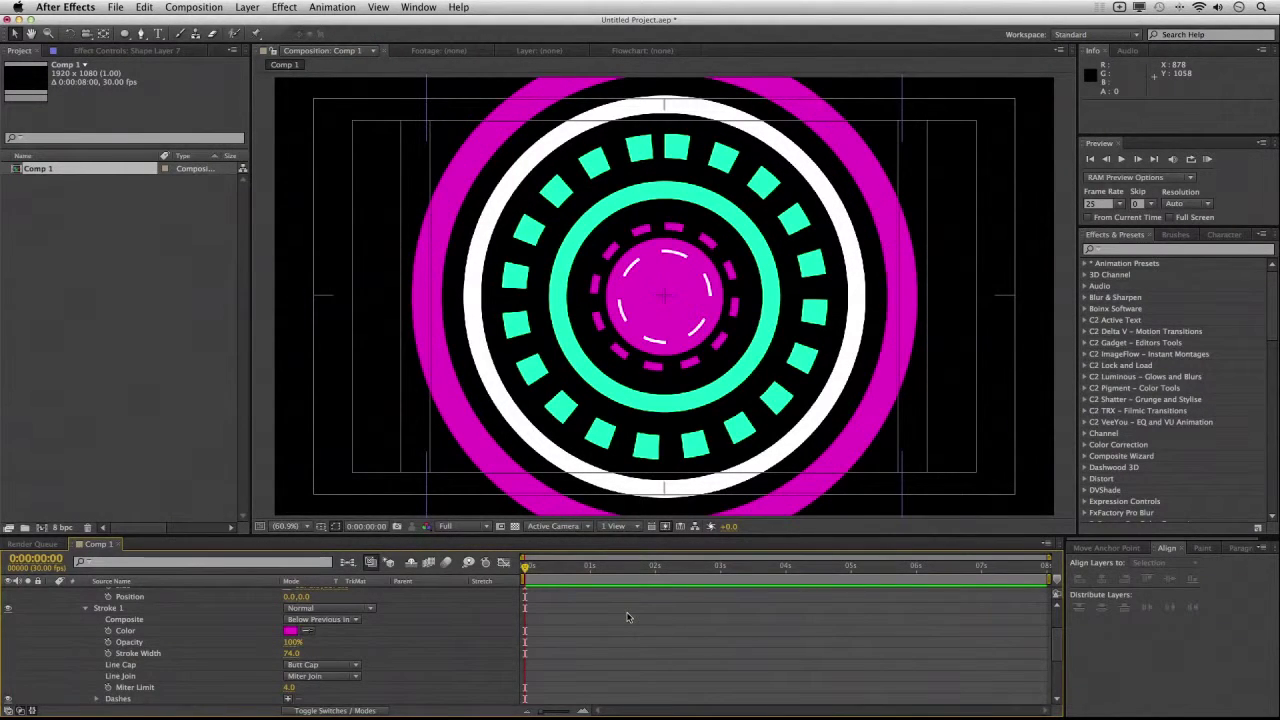
key("ctrl+s")
scroll(565, 589, "up", 3)
left_click(565, 592)
left_click(52, 594)
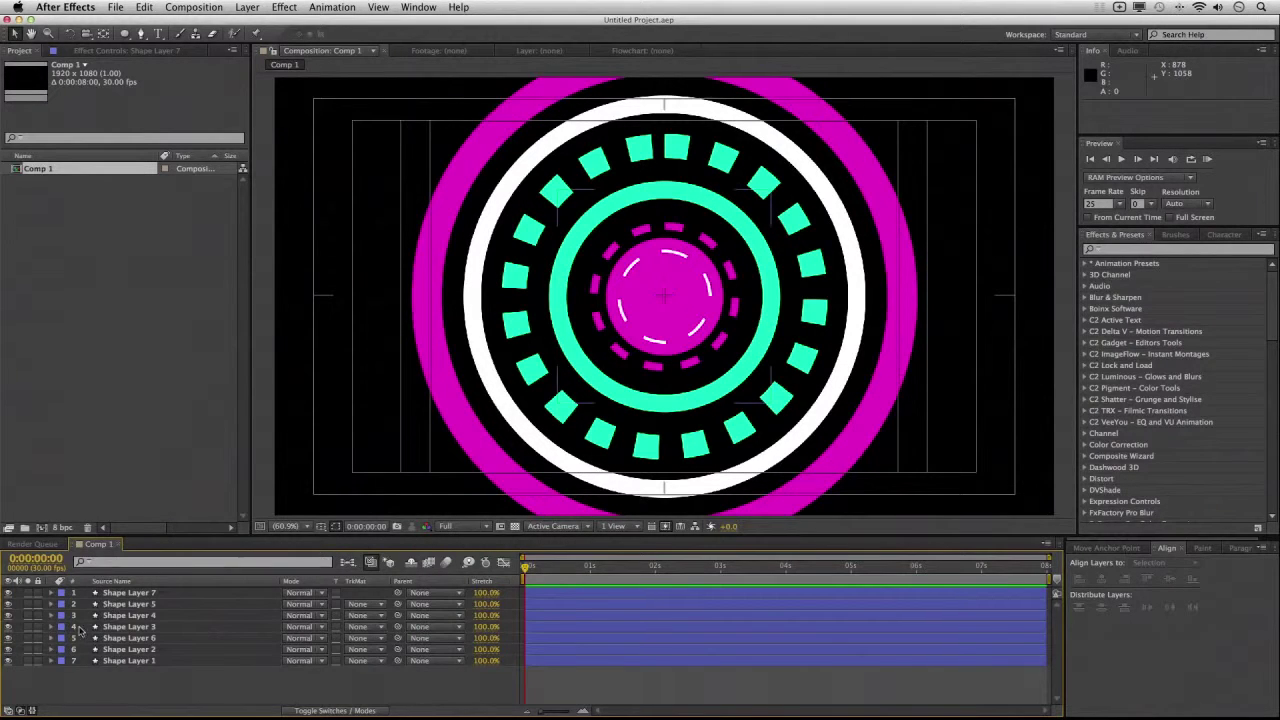
left_click(128, 594)
- Duplicate Shape Layer 7 and enlarge the copy's ellipse outside the magenta ring
key("ctrl+d")
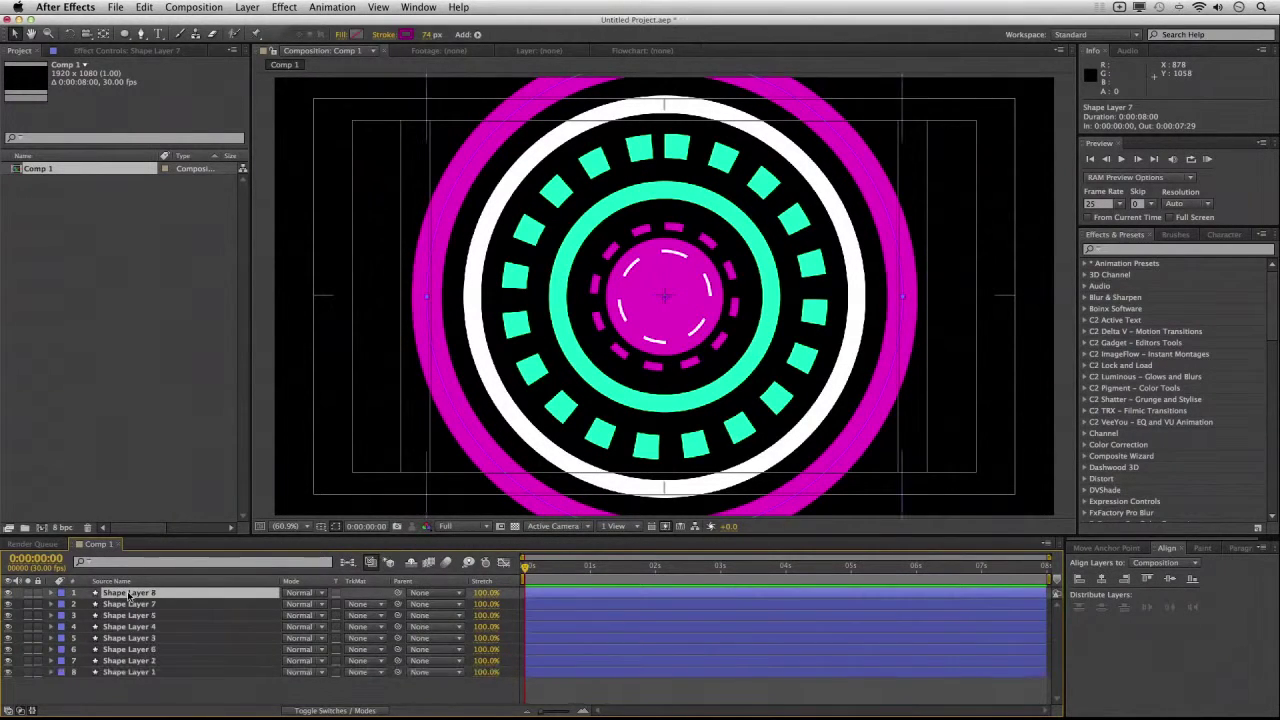
left_click(51, 593)
left_click(62, 604)
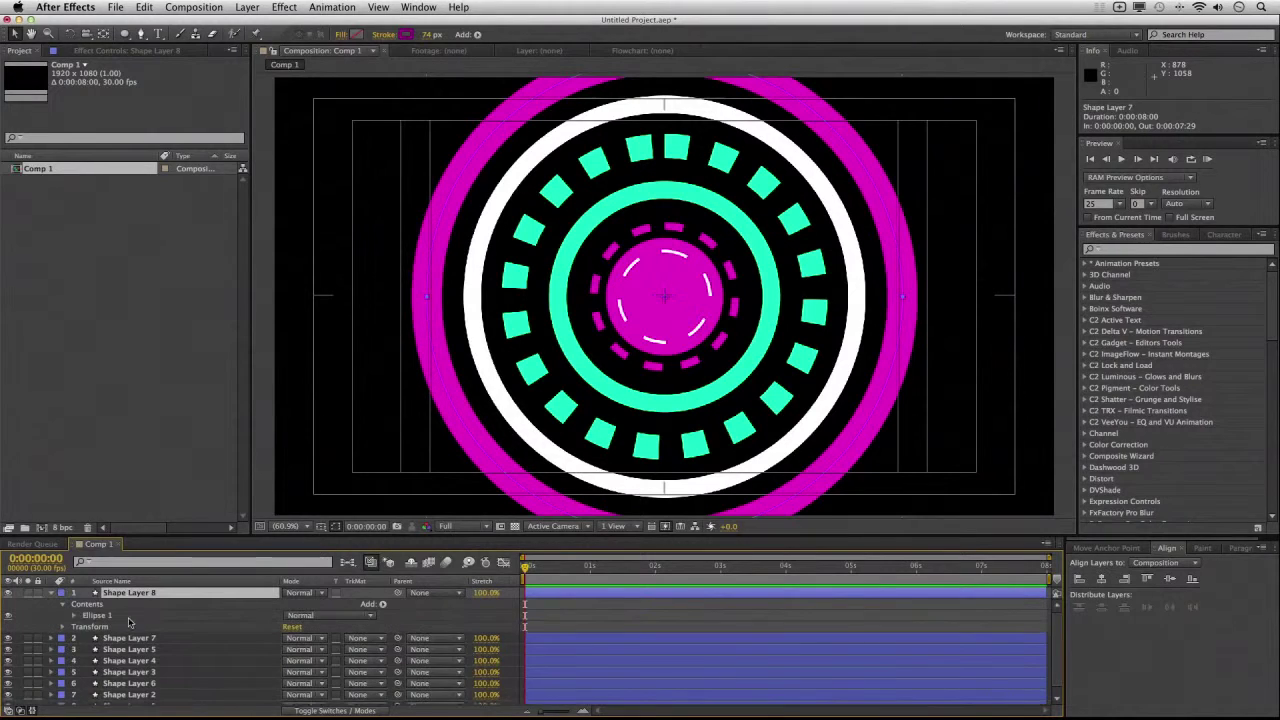
left_click(73, 615)
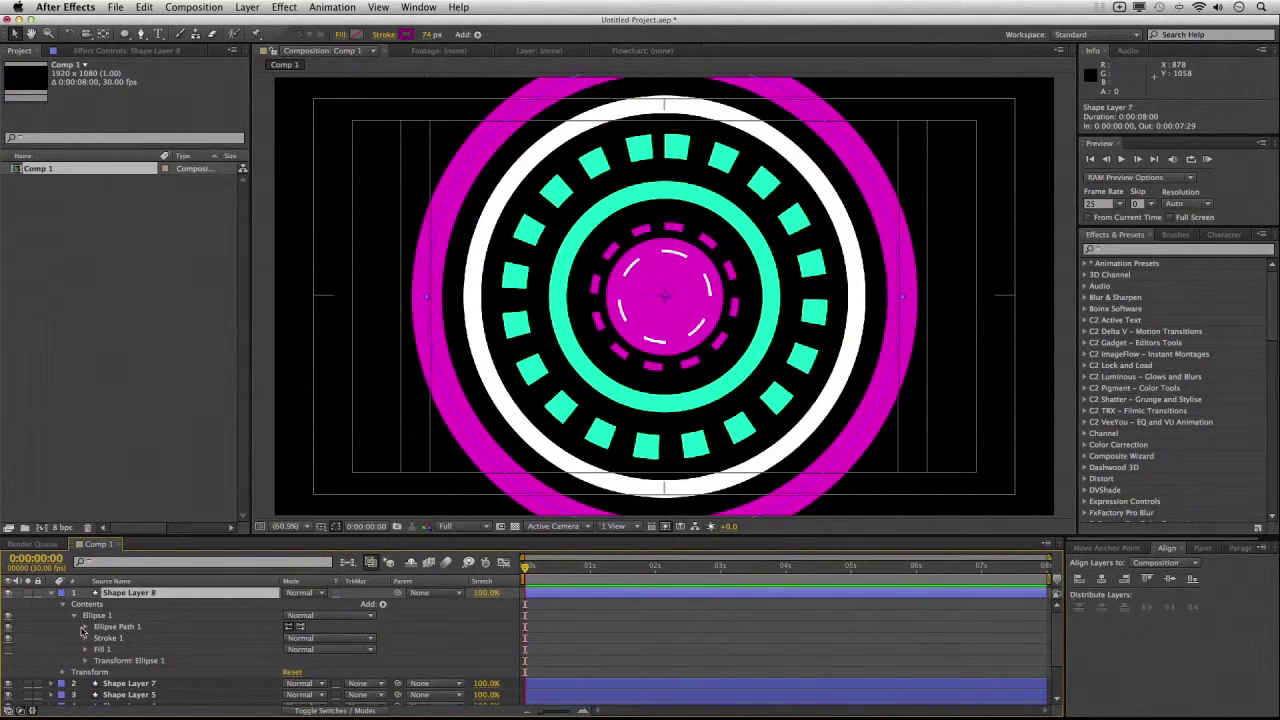
left_click(86, 627)
left_click_drag(308, 638, 450, 606)
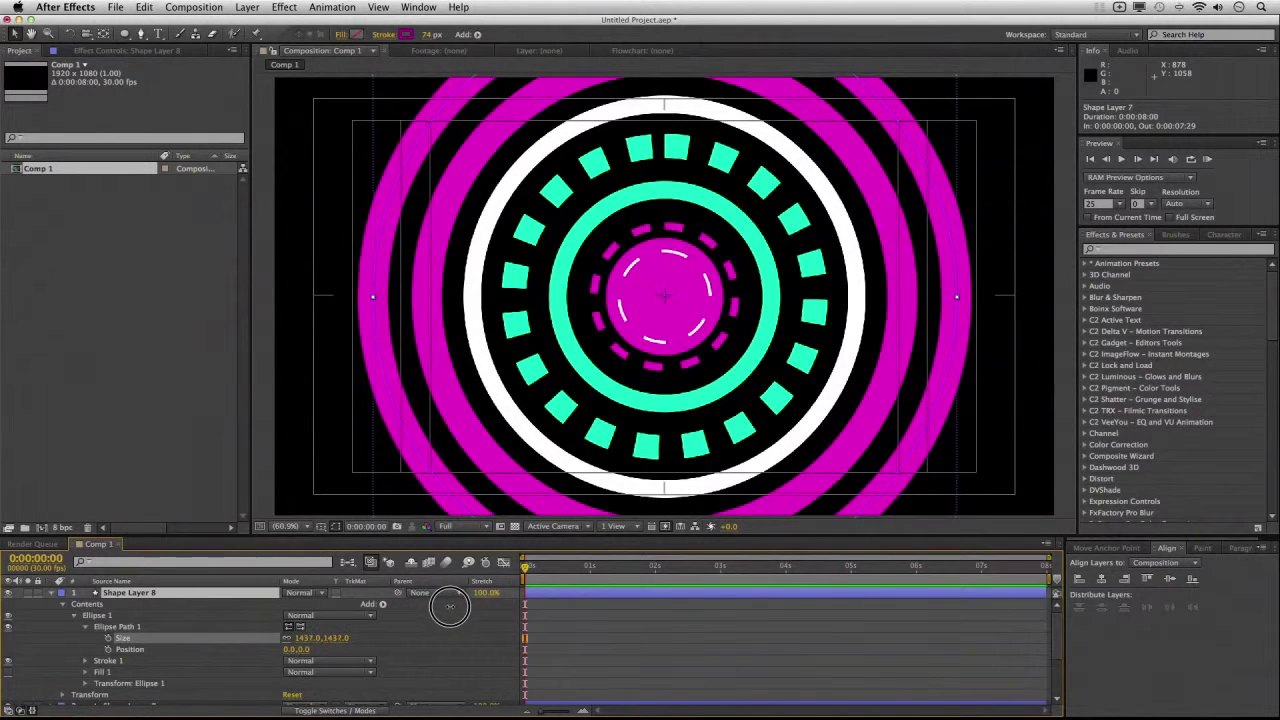
- Make Shape Layer 8's stroke a thin 10 px white line
left_click(86, 661)
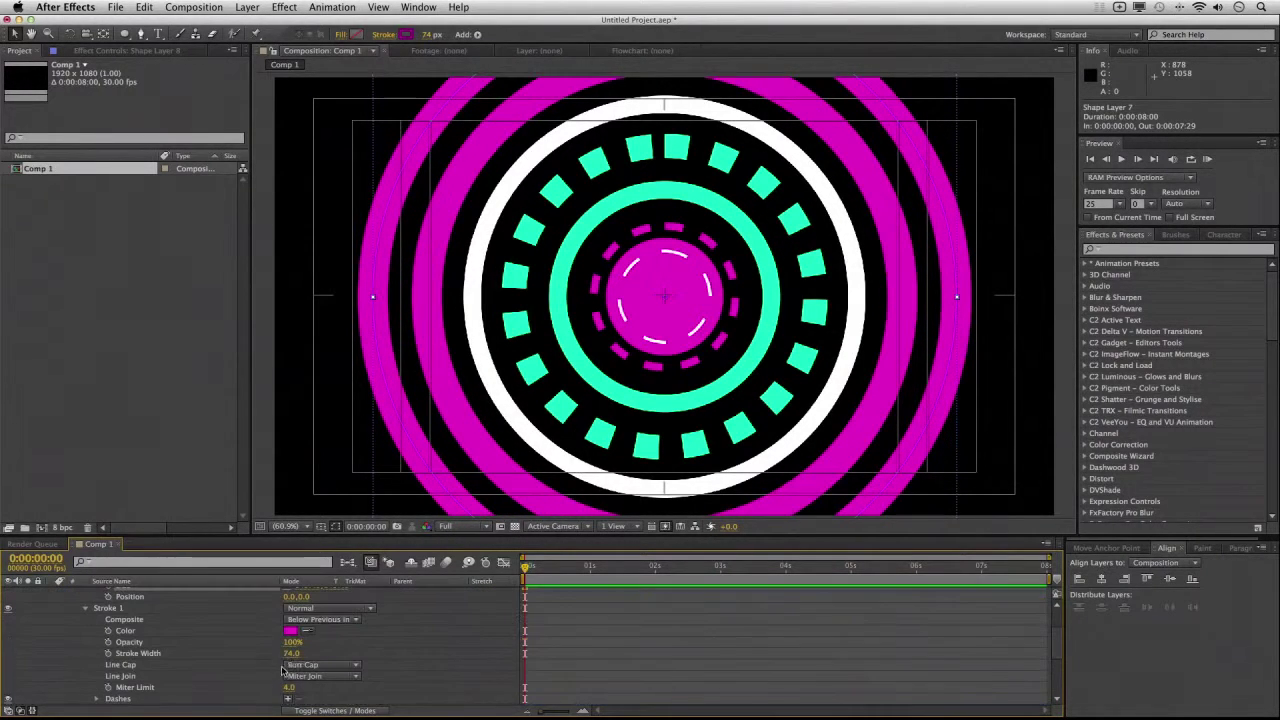
left_click_drag(291, 654, 257, 660)
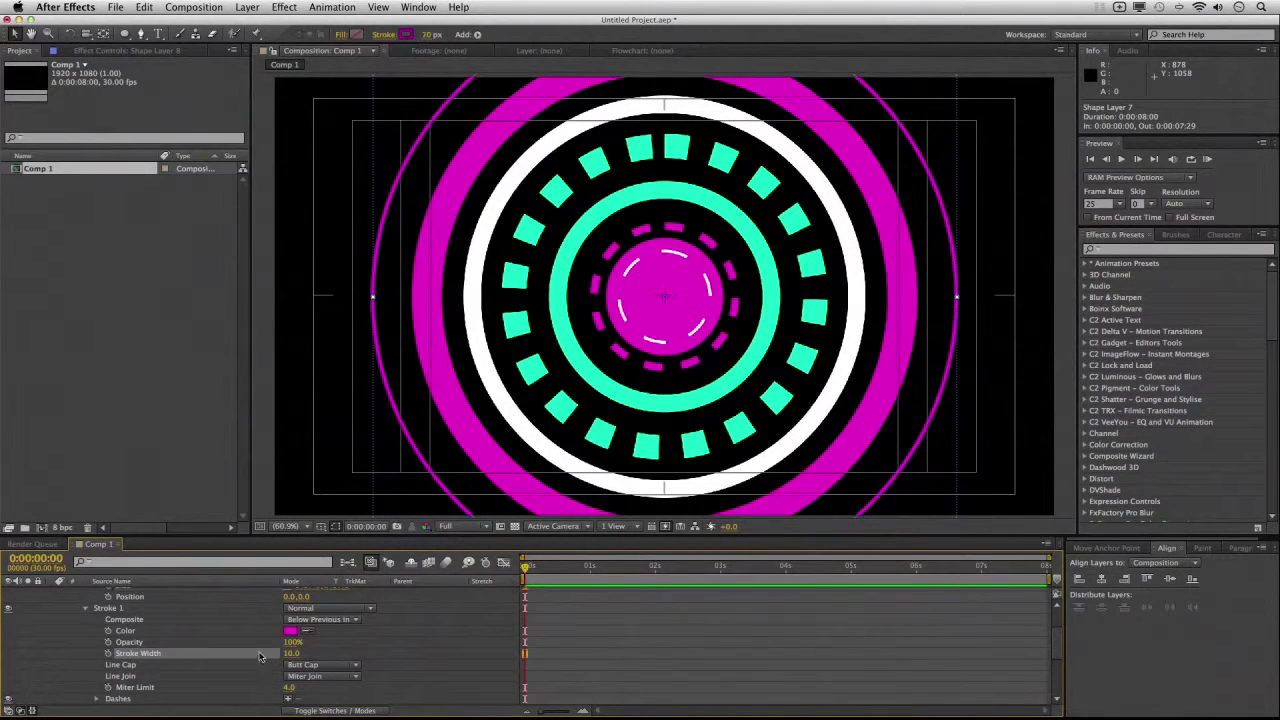
left_click(290, 632)
left_click_drag(315, 385, 192, 222)
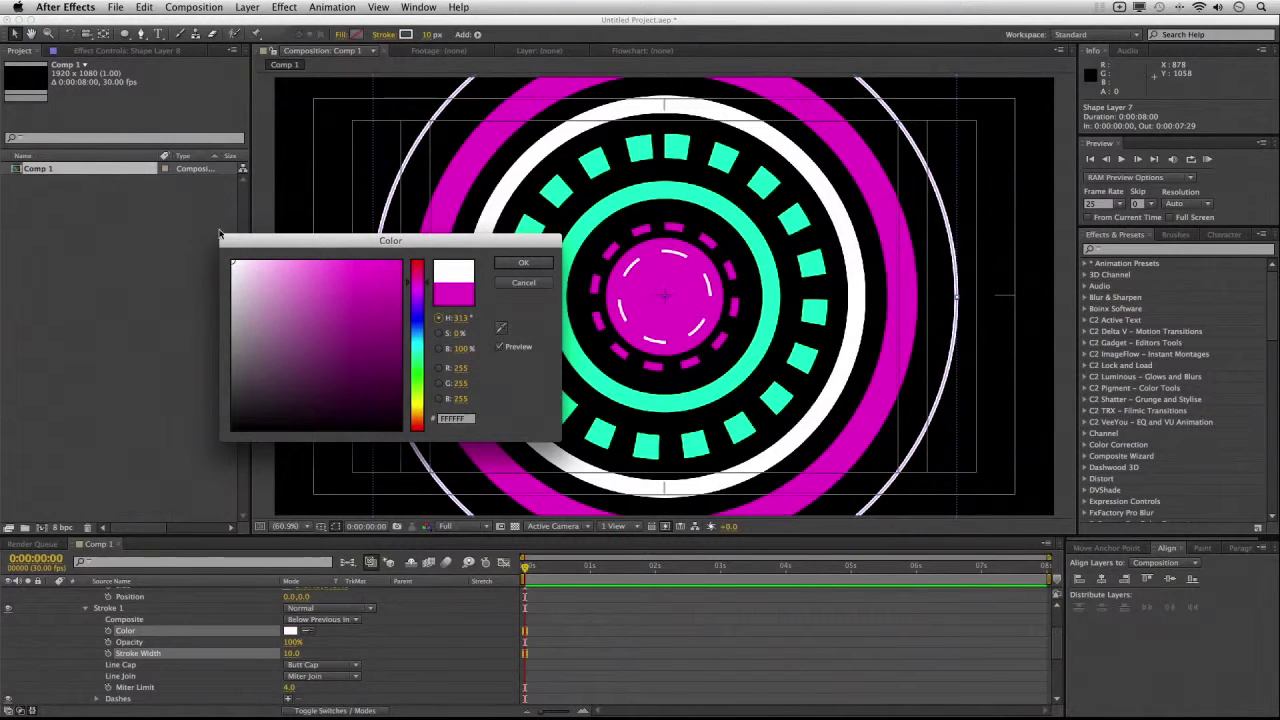
left_click(523, 263)
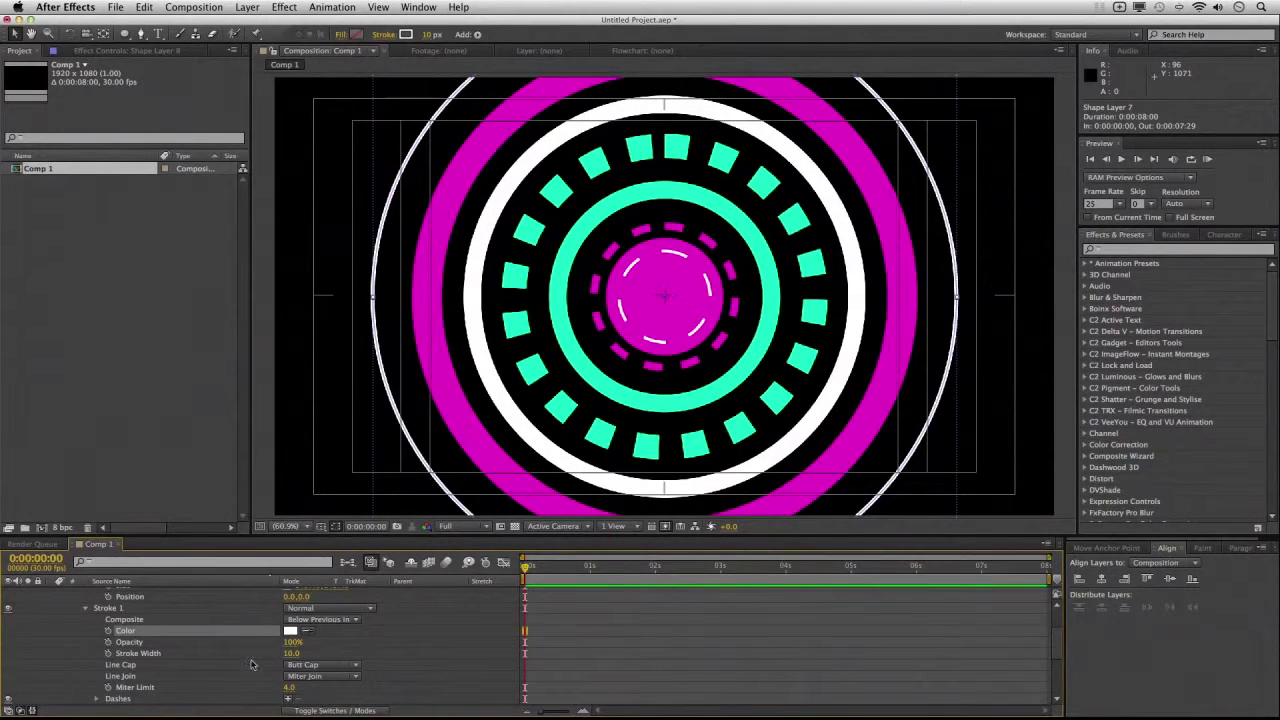
- Set the white ring's size to 1381 and save the project
scroll(130, 625, "up", 3)
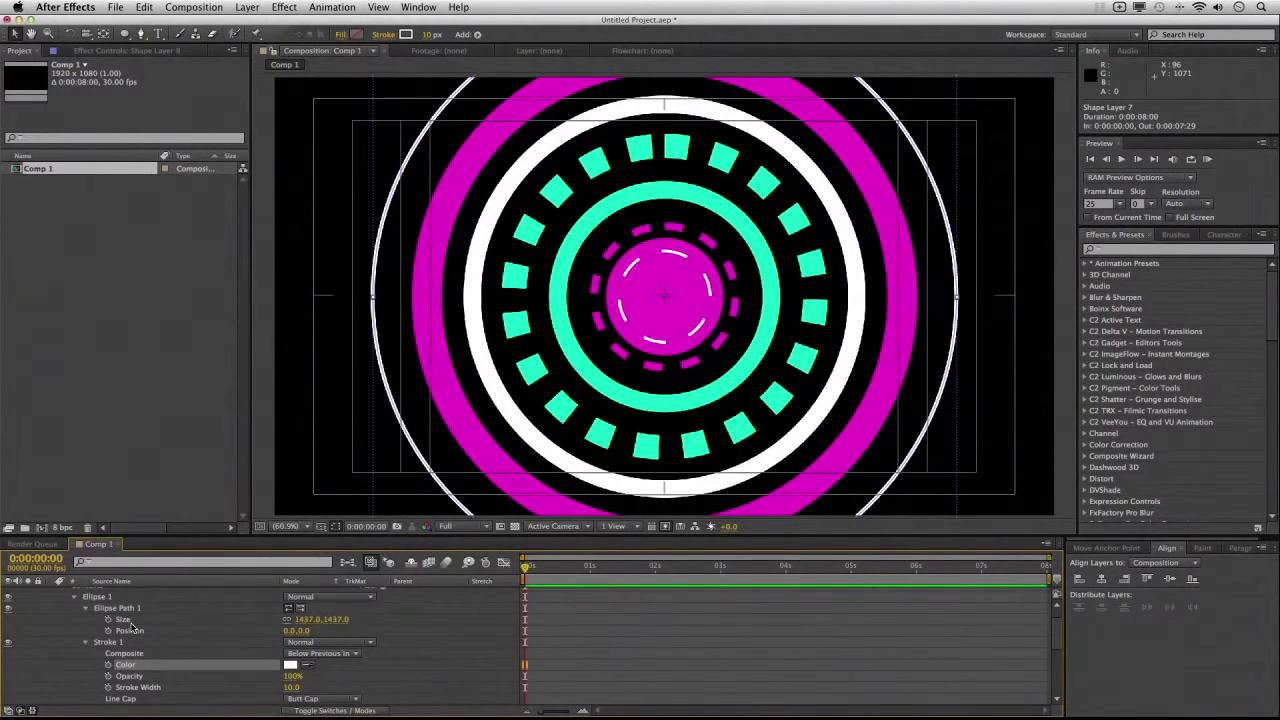
left_click_drag(306, 619, 278, 622)
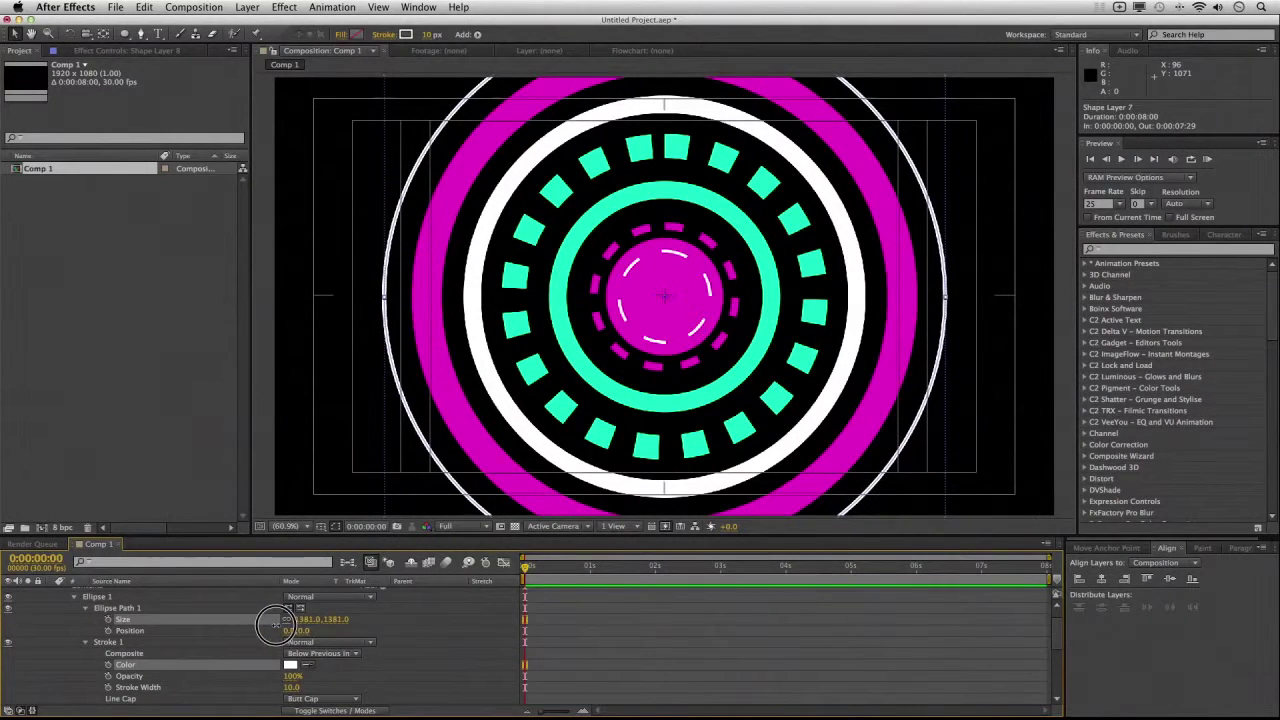
key("ctrl+s")
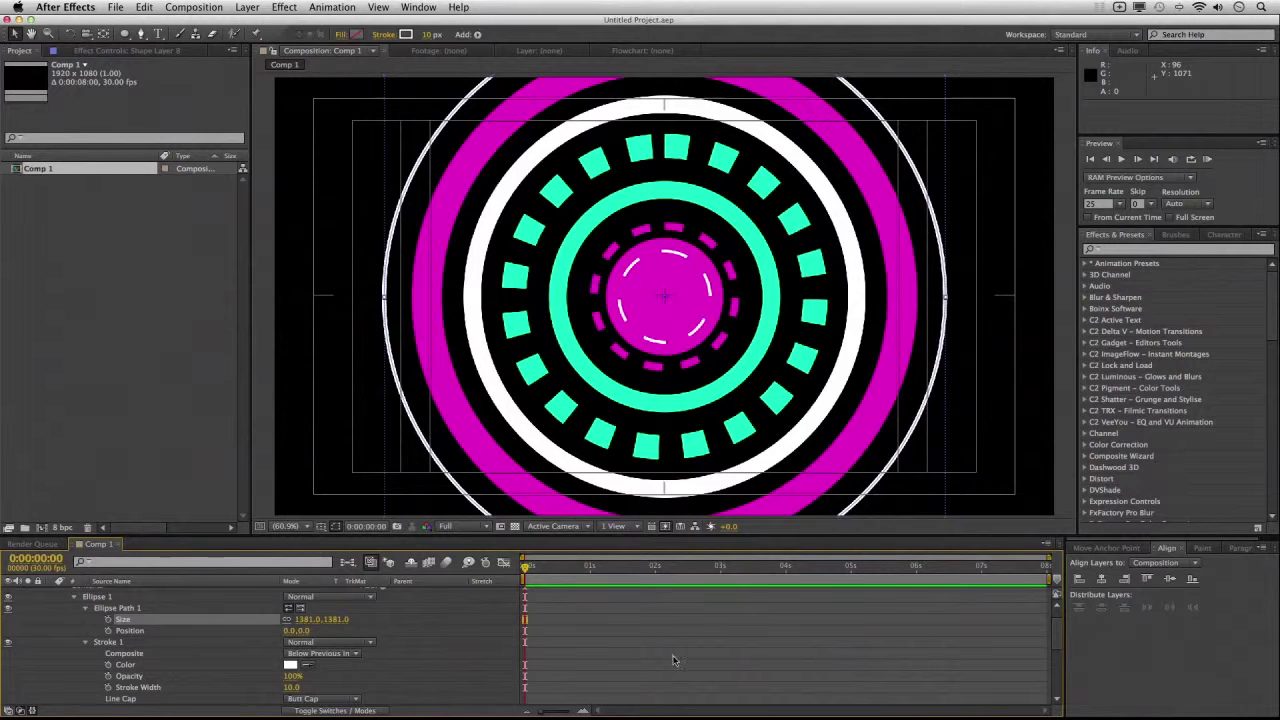
left_click(674, 660)
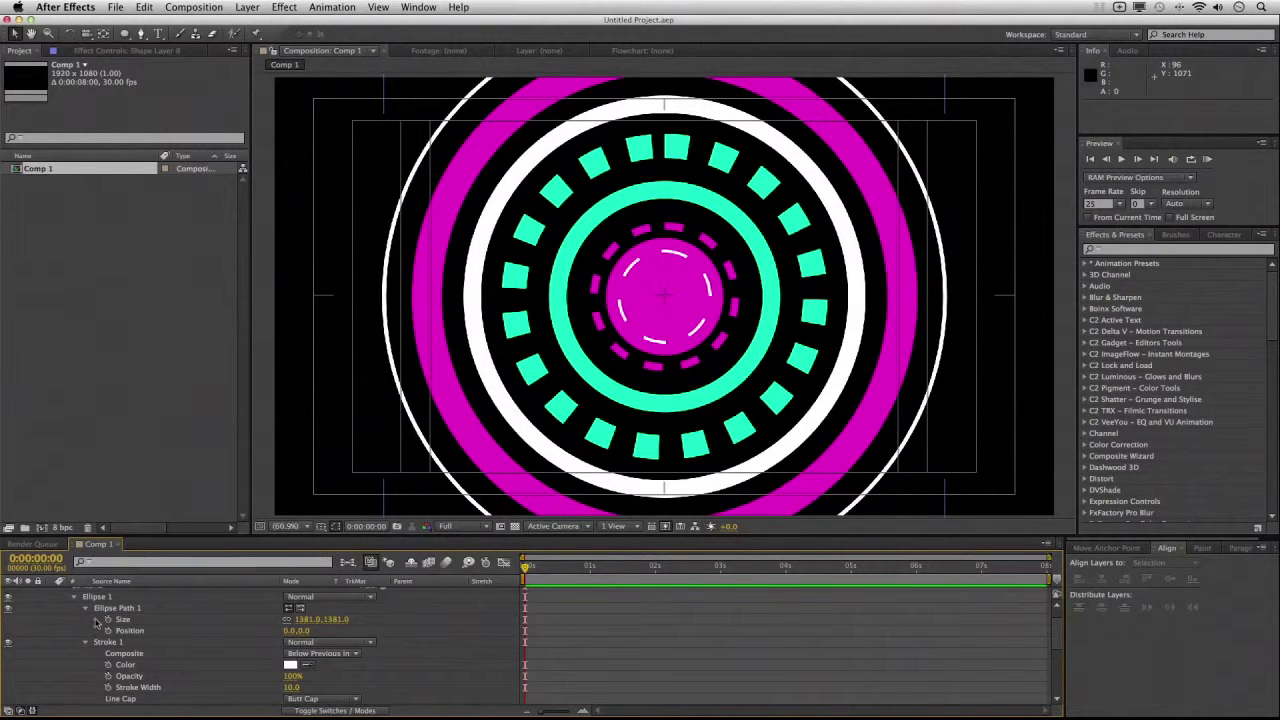
scroll(152, 621, "up", 2)
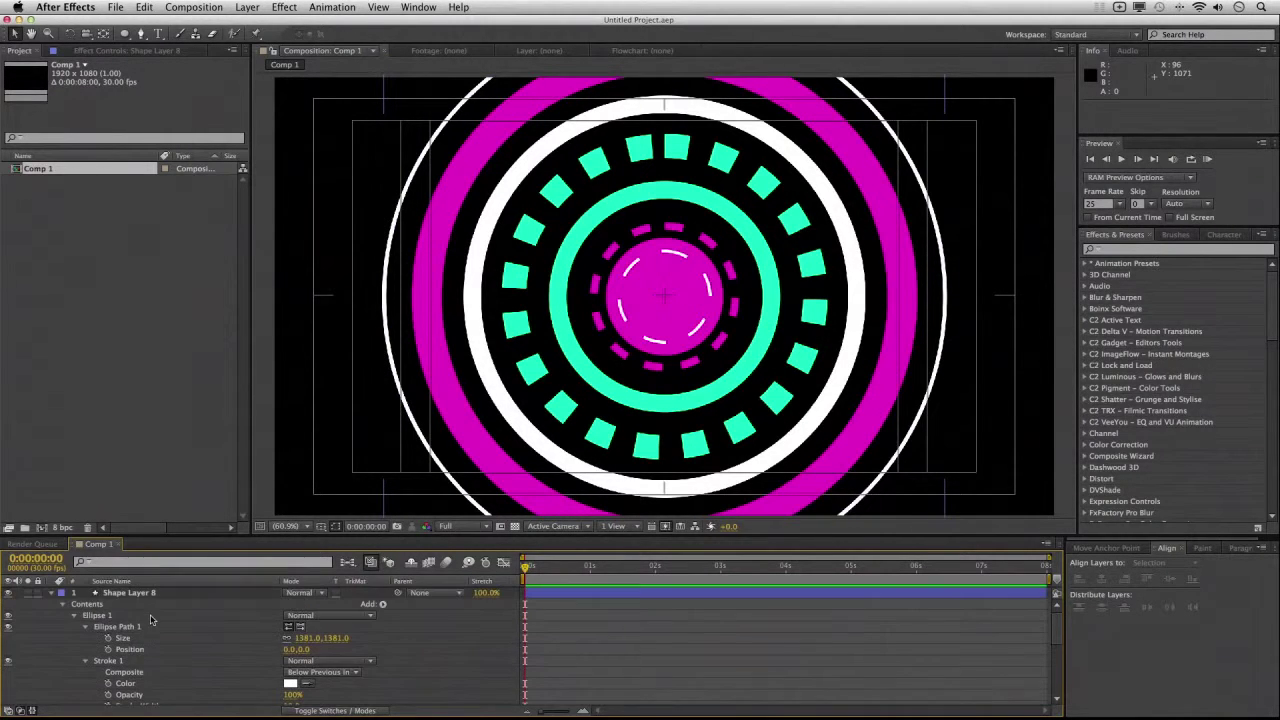
left_click(61, 593)
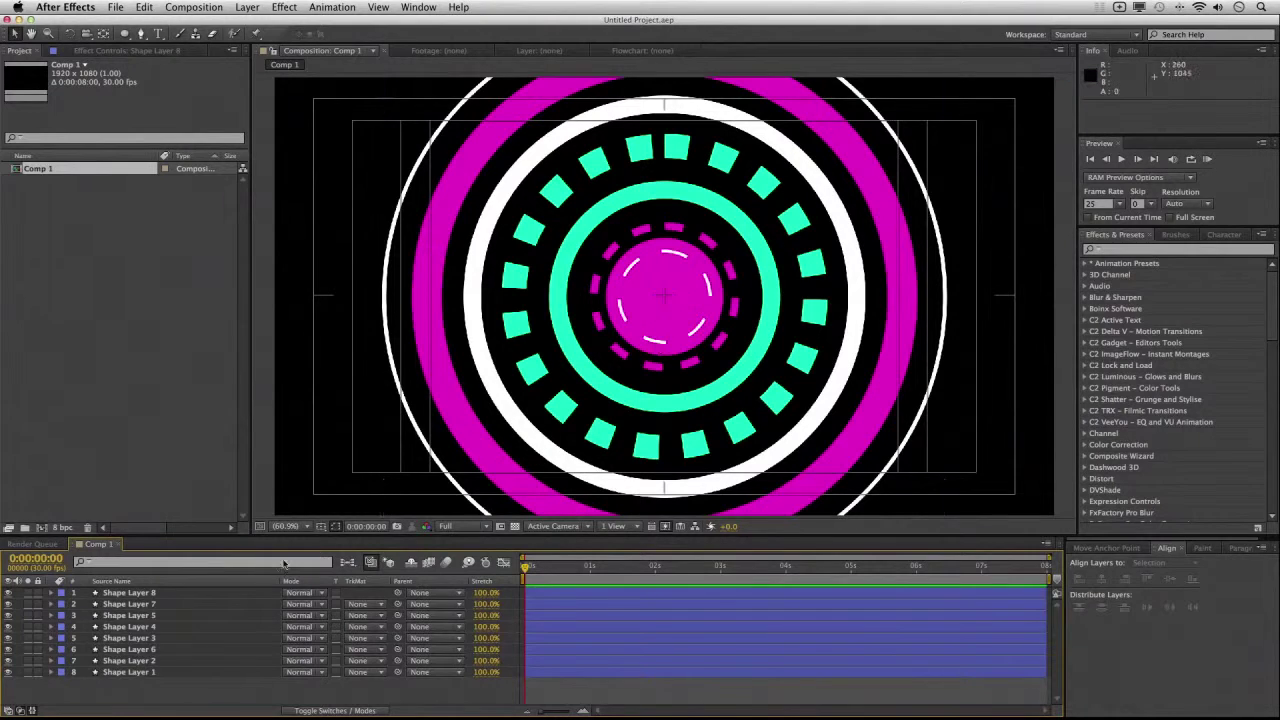
- Animate Shape Layer 2's magenta dashed ring rotating one full revolution from 0 to 8 seconds
left_click(142, 663)
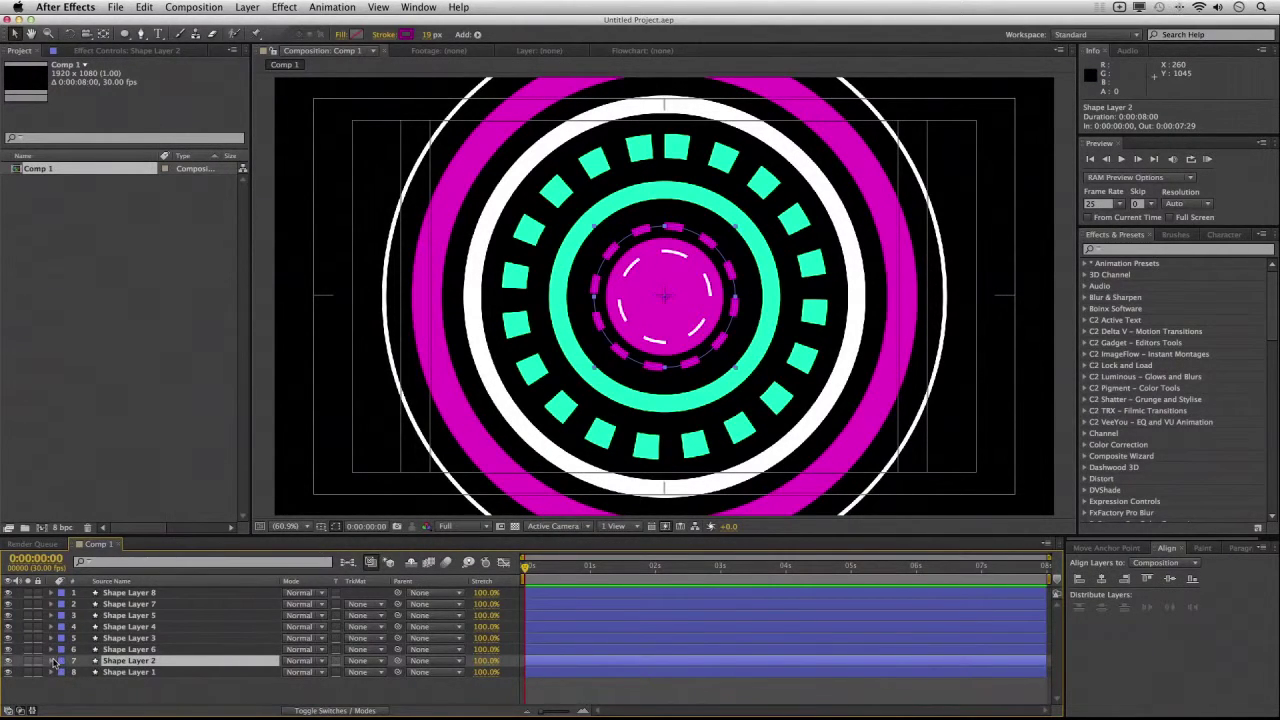
key("r")
left_click_drag(310, 676, 343, 672)
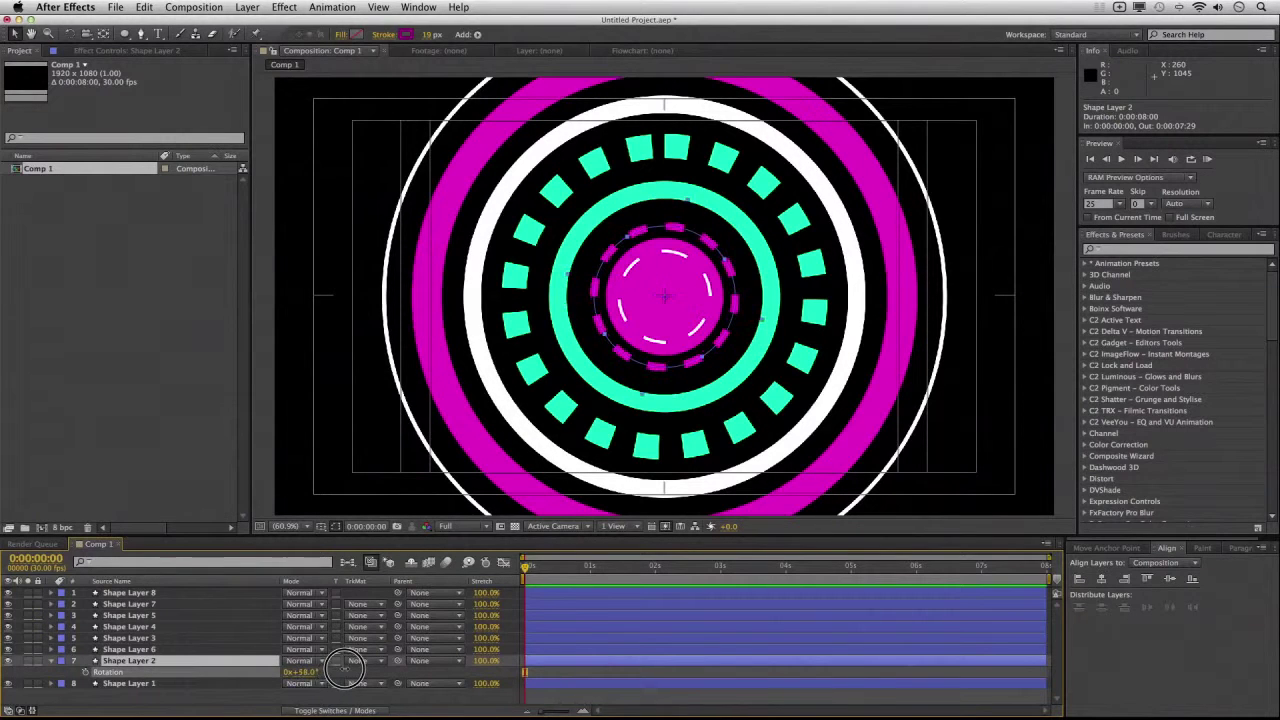
key("ctrl+z")
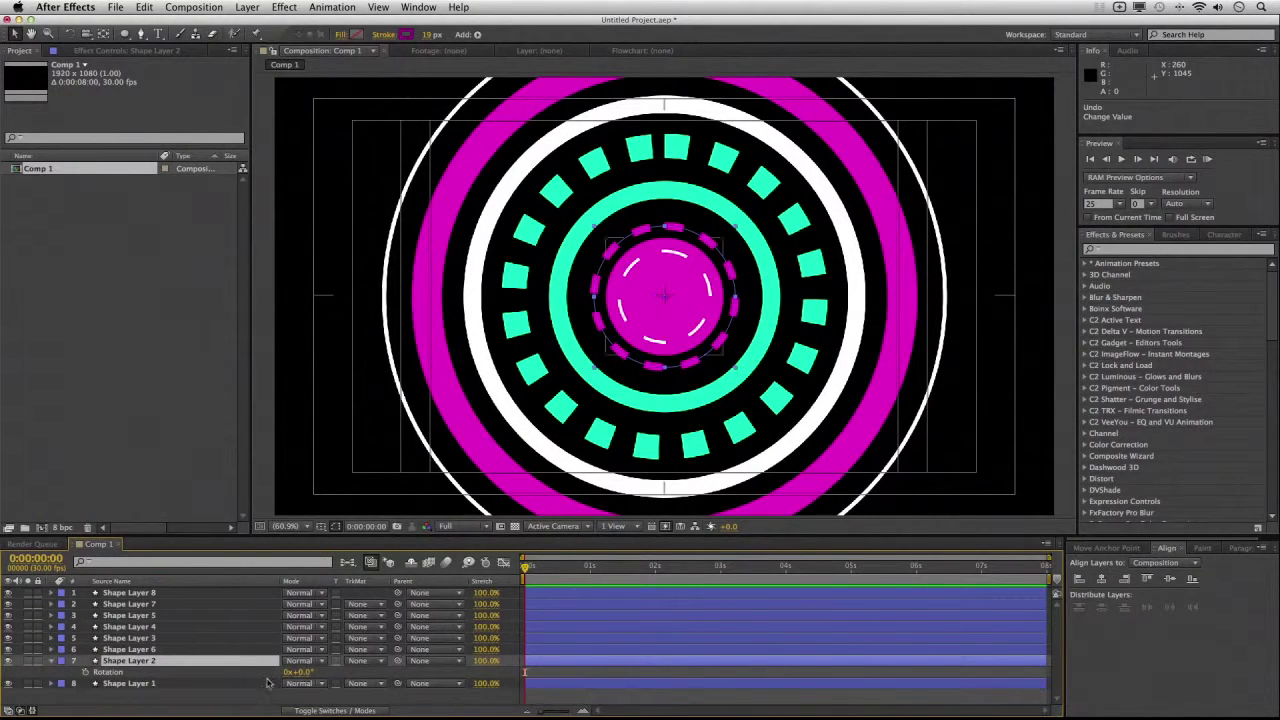
left_click(86, 672)
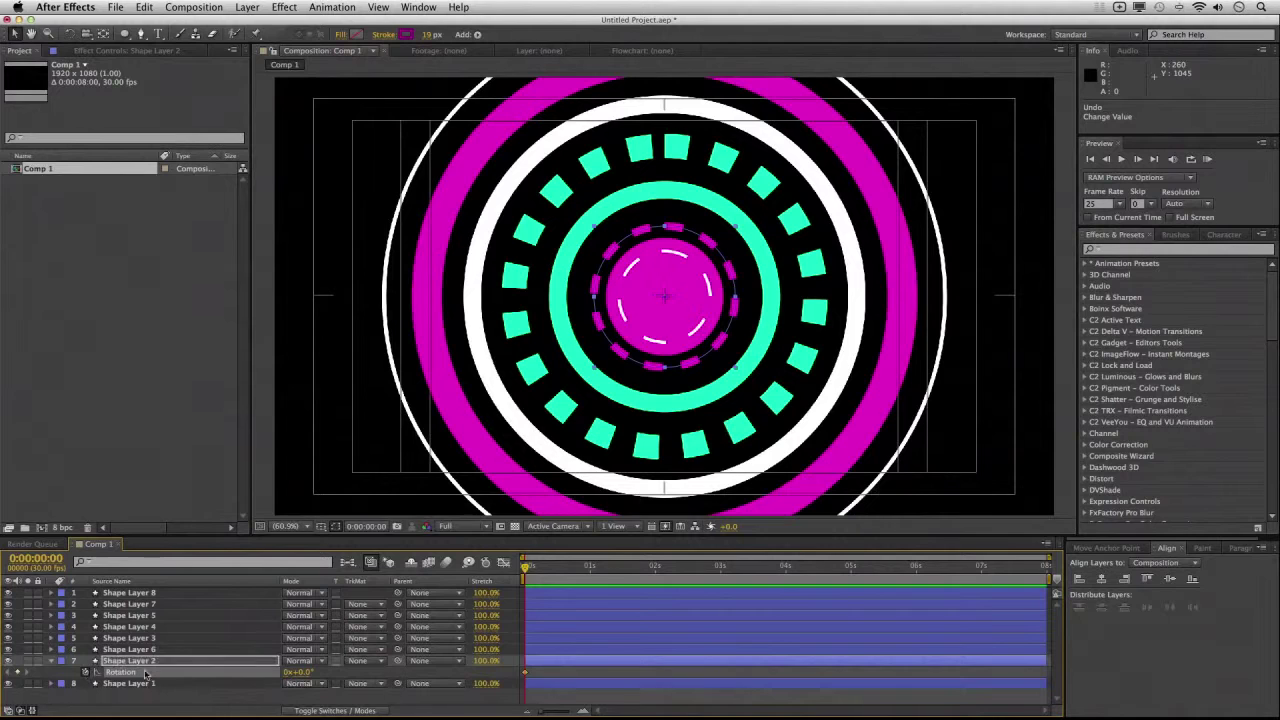
left_click_drag(1024, 574, 1074, 578)
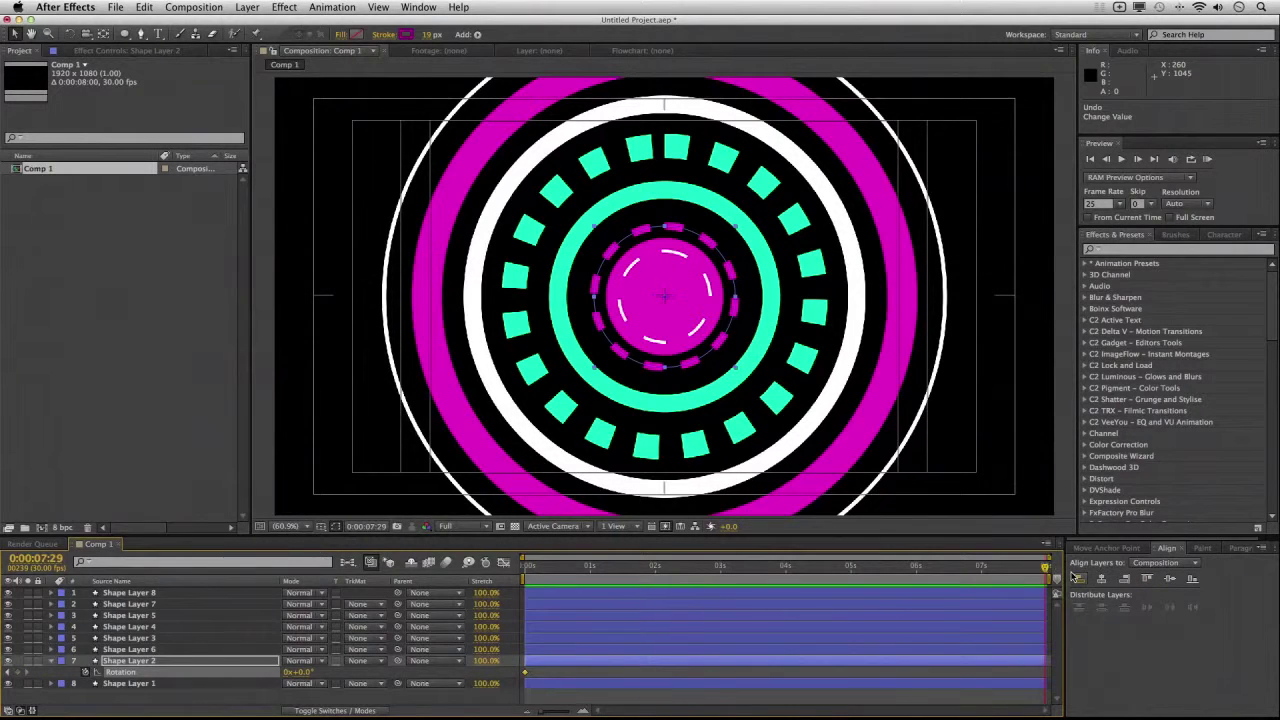
key("Page_Down")
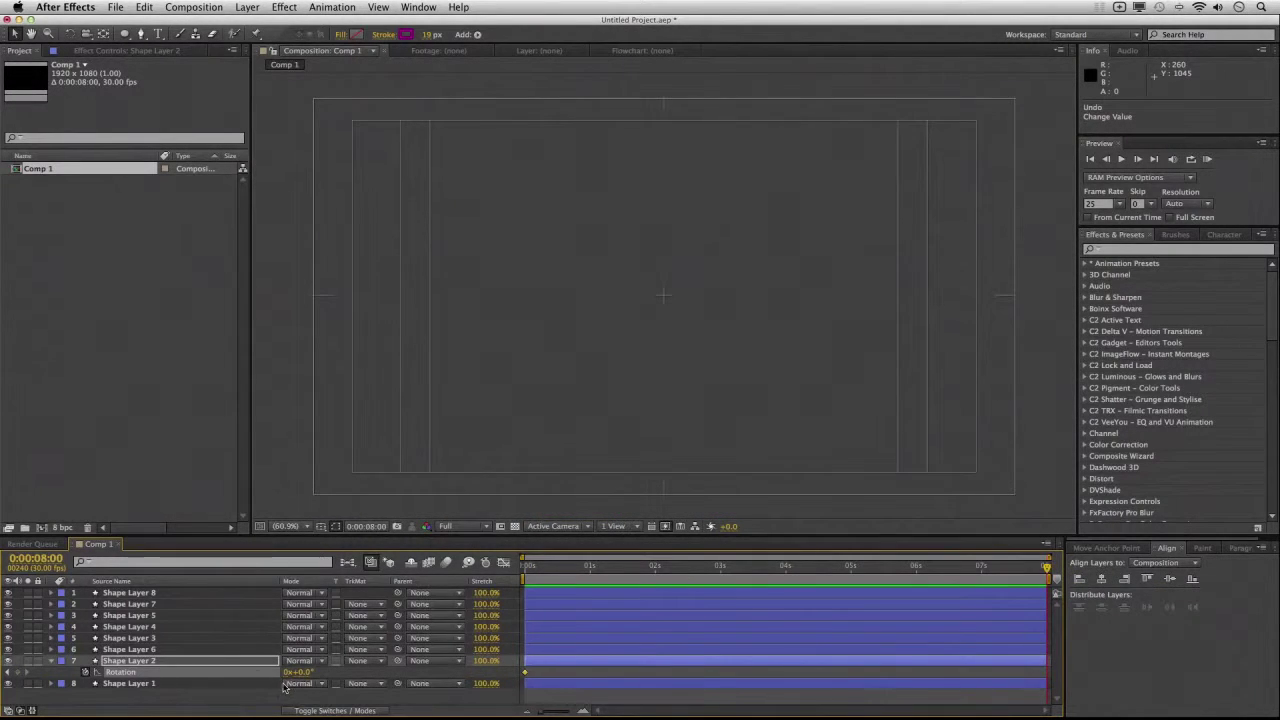
left_click(287, 673)
type("1")
key("Return")
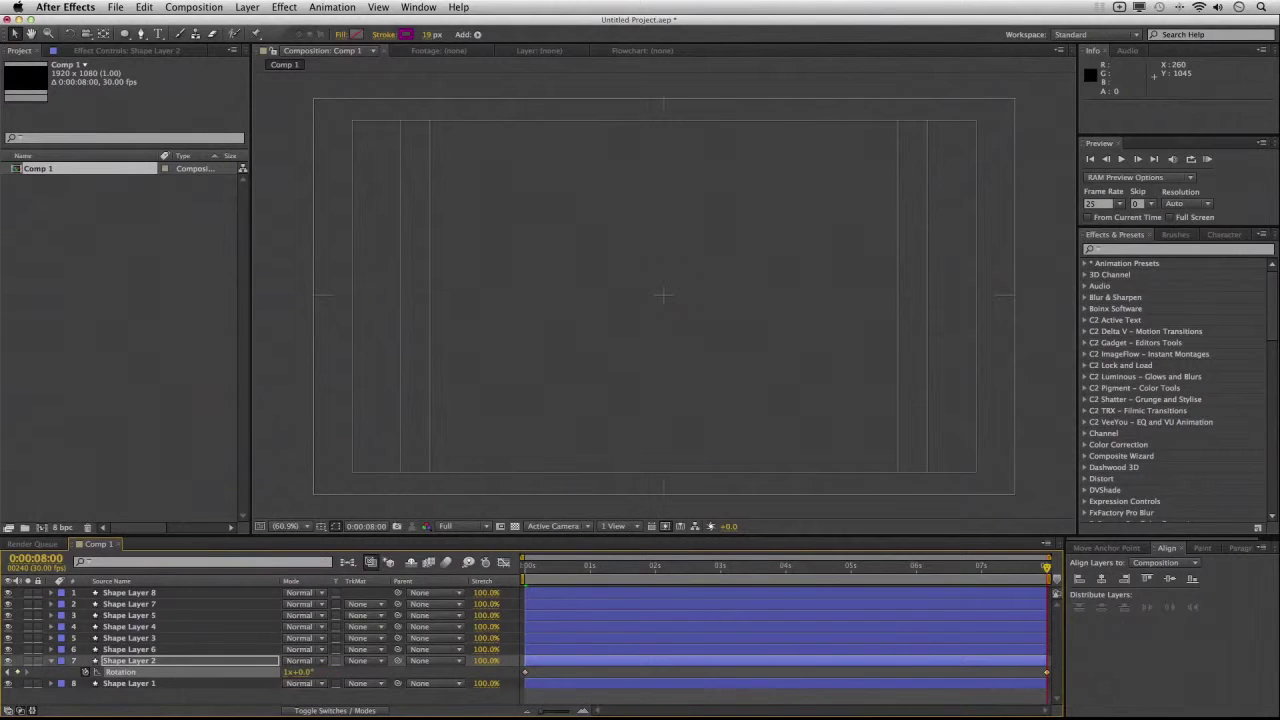
left_click(575, 670)
left_click_drag(565, 570, 500, 576)
key("KP_0")
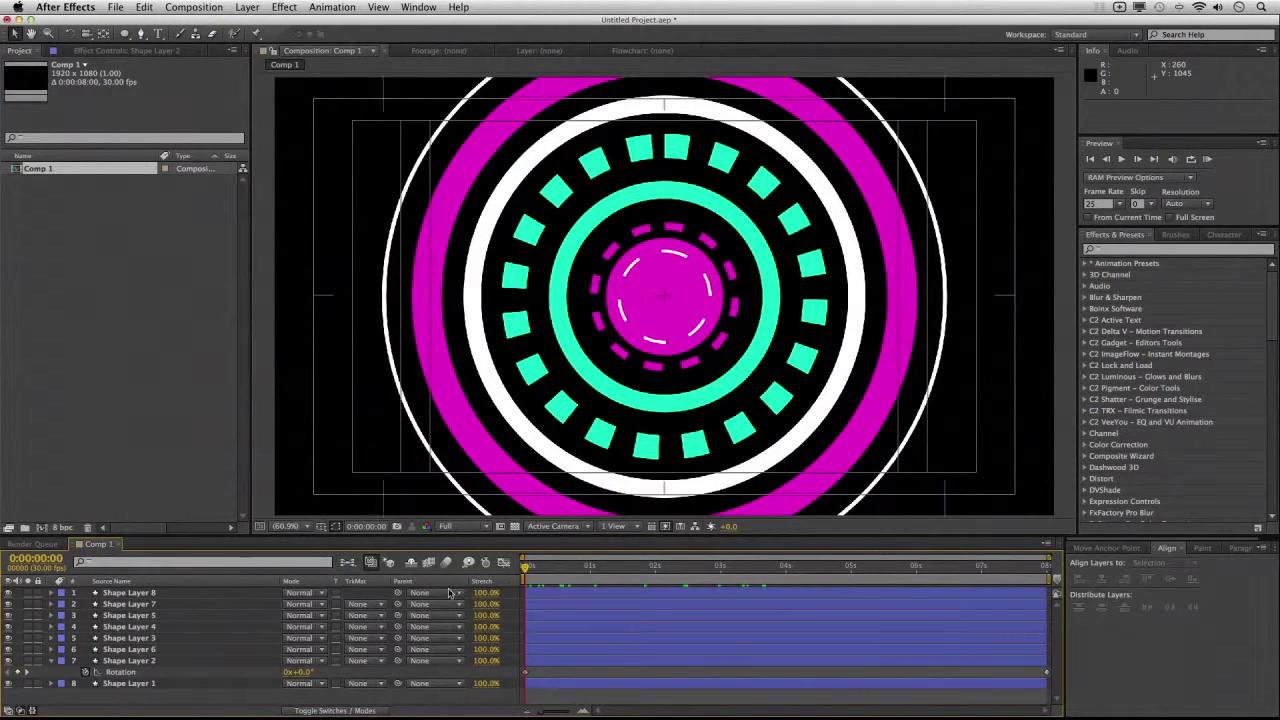
- Animate Shape Layer 6's white dashed ring spinning -1 revolution over 8 seconds, then save
left_click(138, 649)
left_click(138, 650)
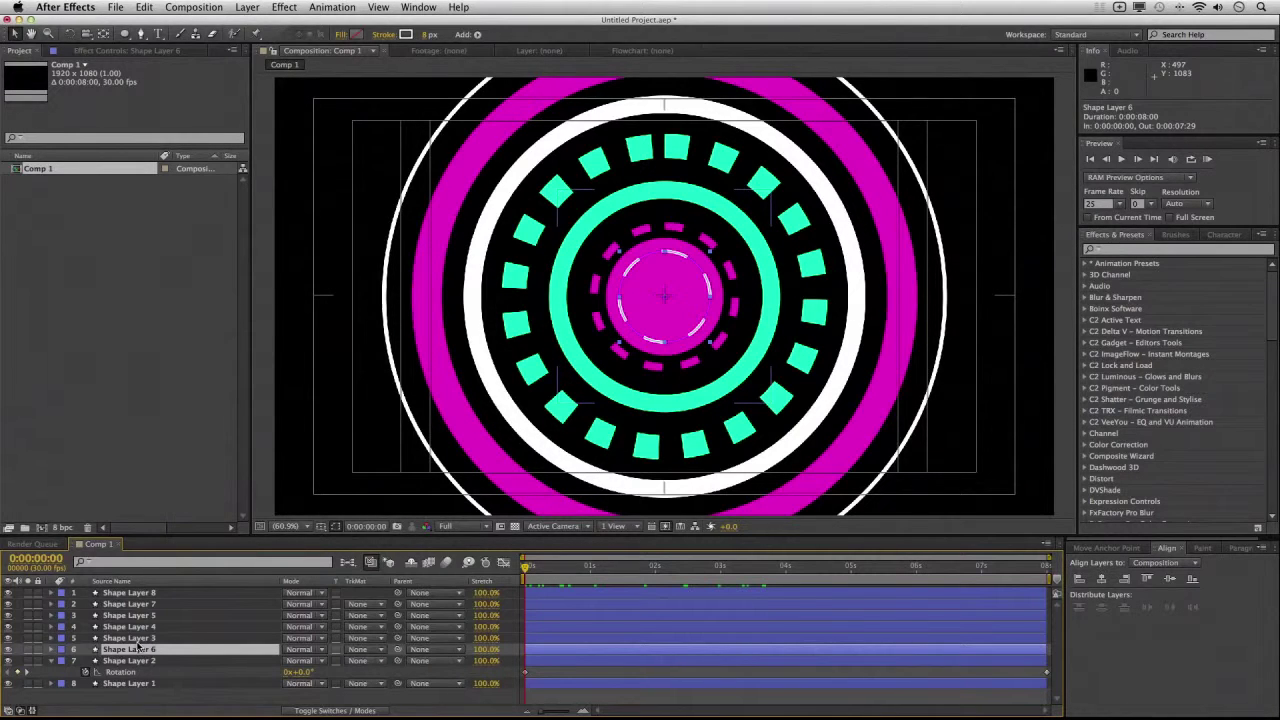
key("r")
left_click(86, 661)
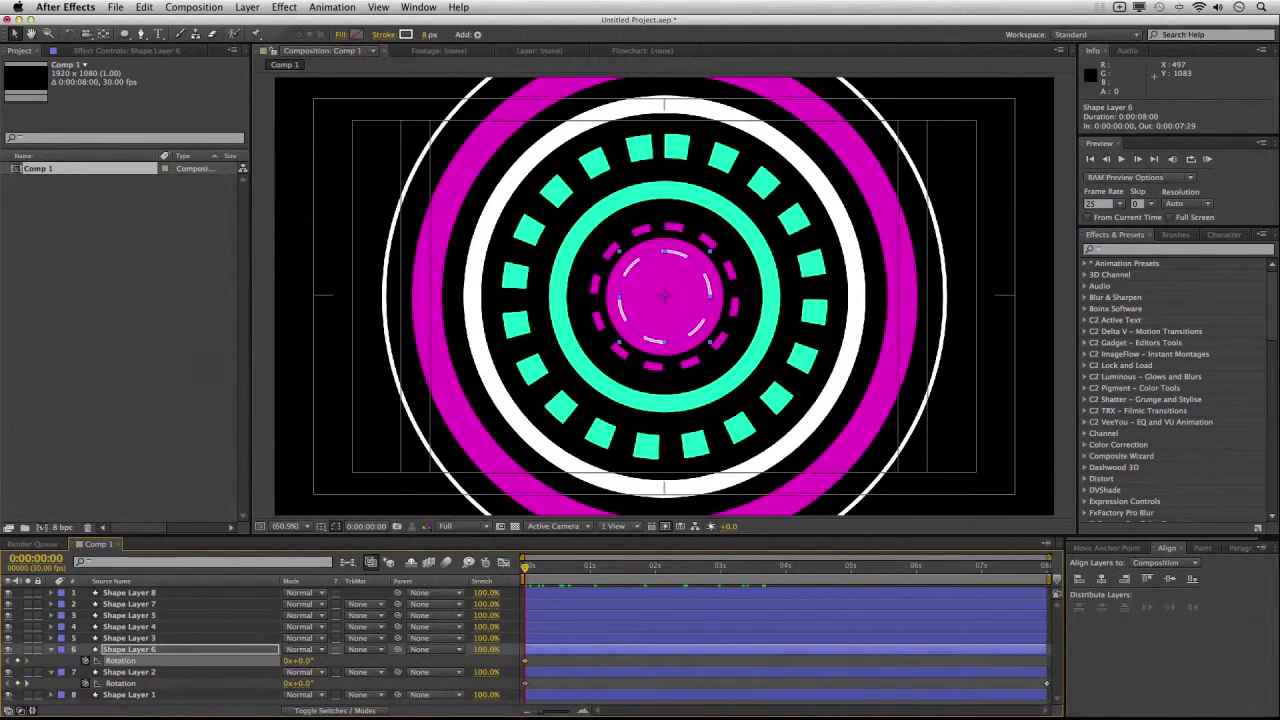
left_click(1040, 572)
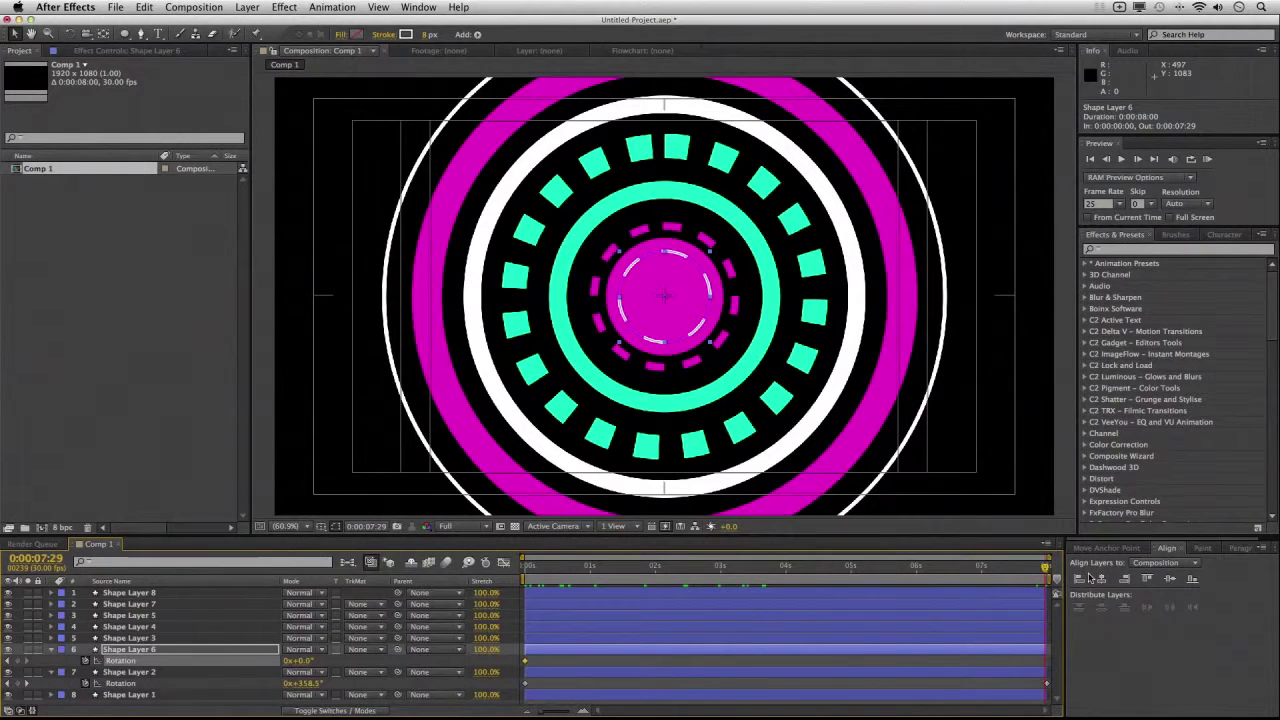
key("Page_Down")
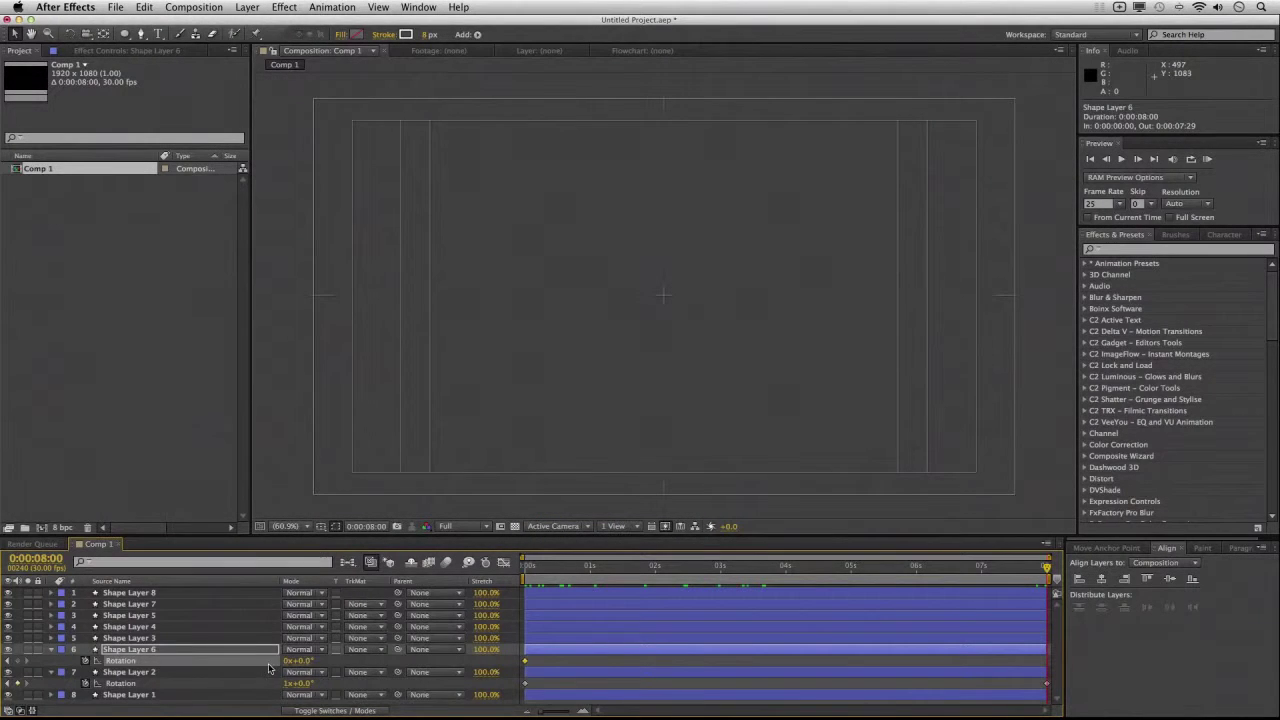
left_click(287, 661)
type("-1")
key("Return")
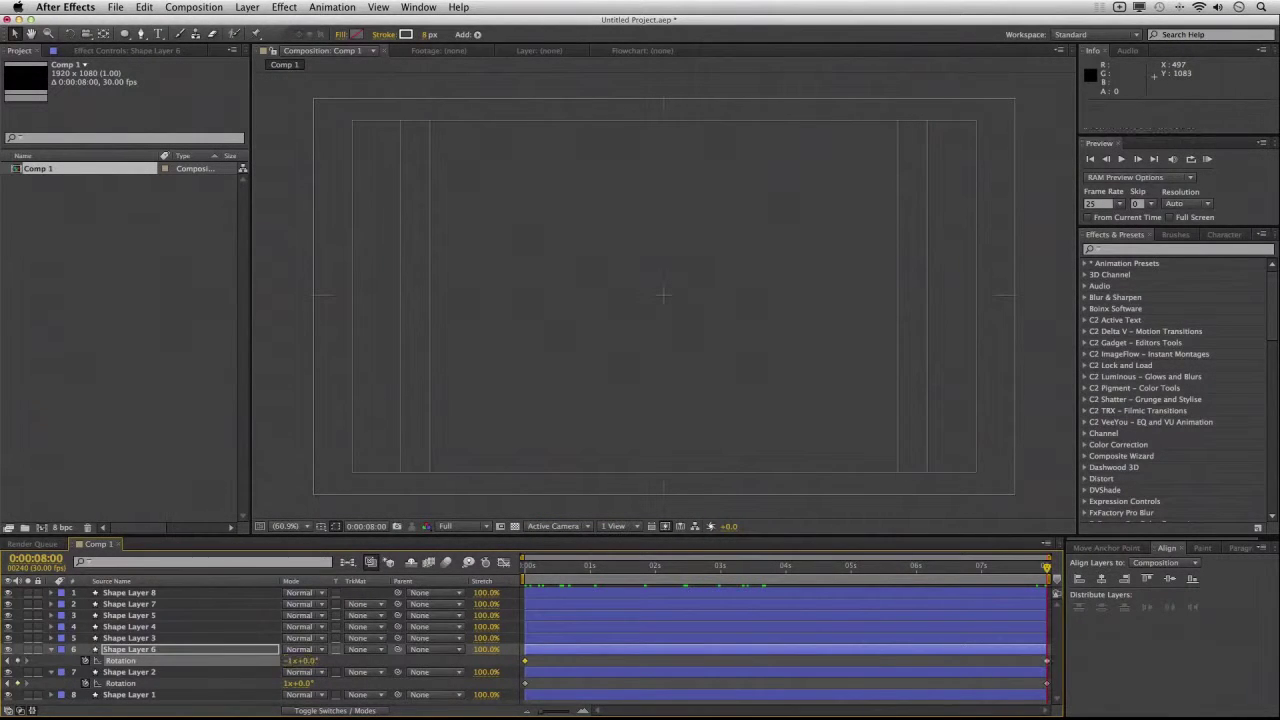
key("super+s")
left_click_drag(670, 568, 430, 580)
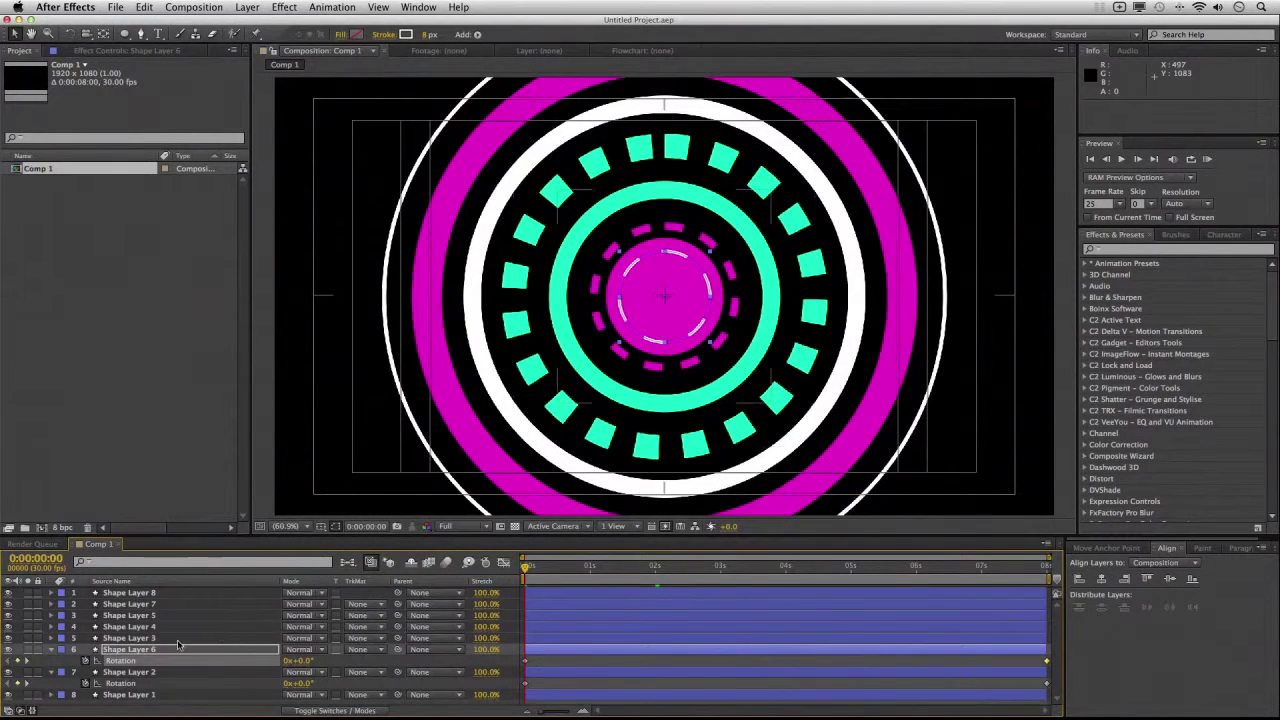
- Keyframe Shape Layer 4's teal dashes to rotate one full turn by 8 seconds and scrub to check
left_click(155, 639)
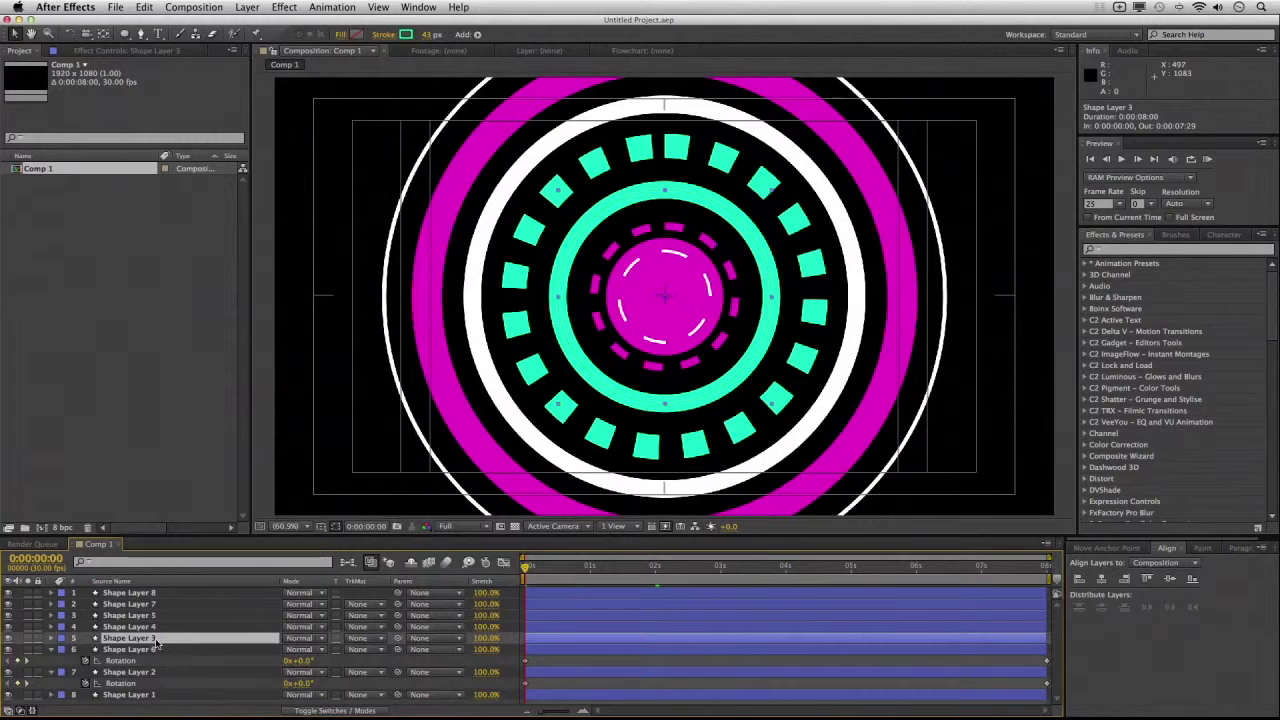
left_click(156, 627)
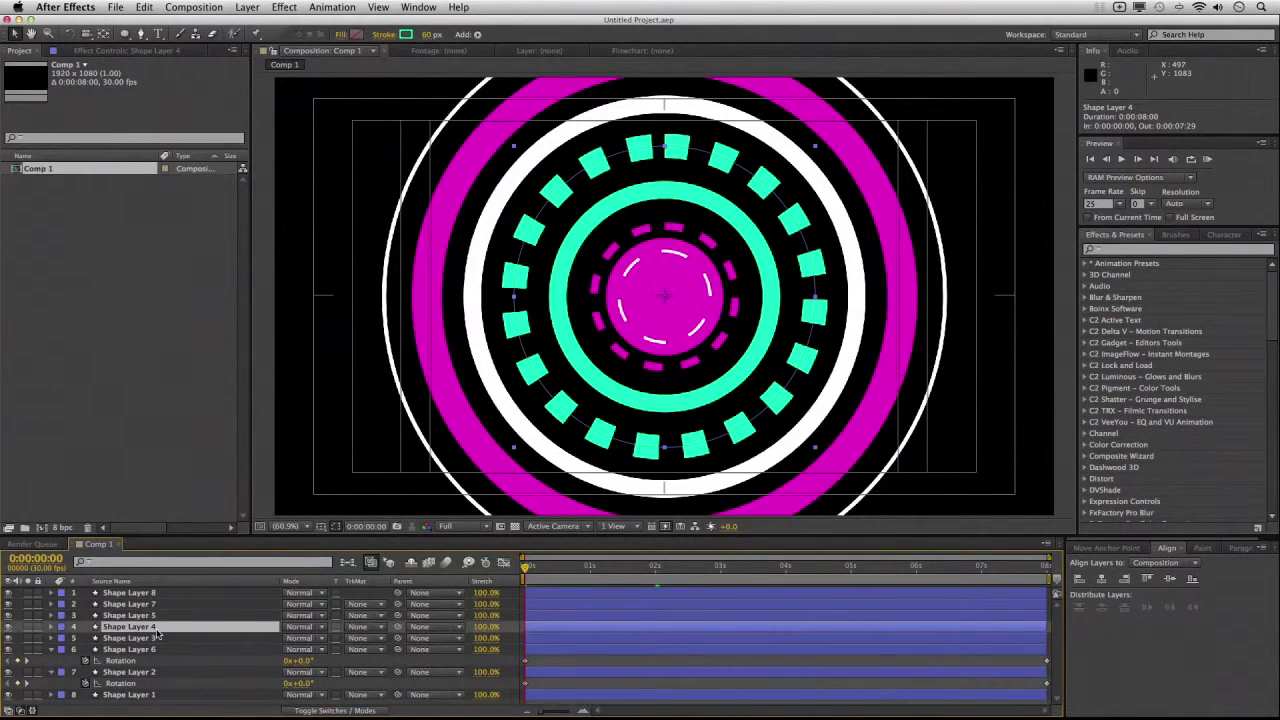
key("r")
left_click(86, 638)
key("End")
key("Page_Down")
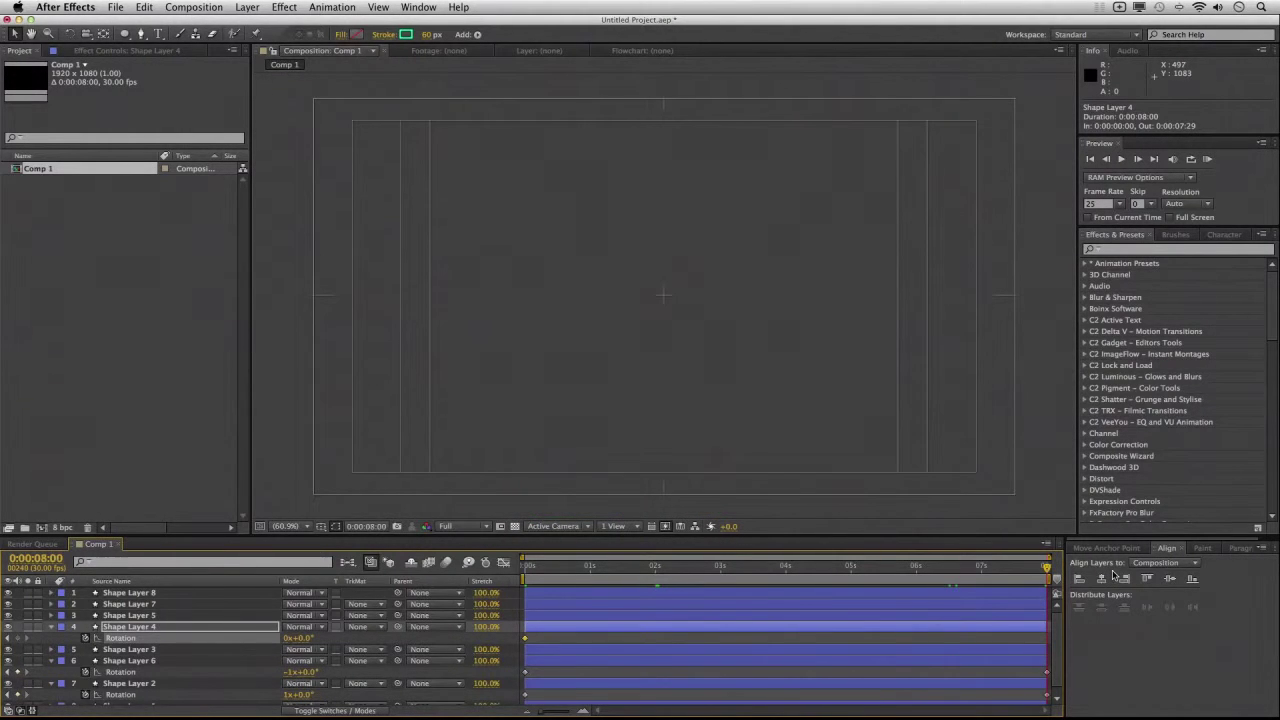
type("1")
key("Return")
left_click(539, 640)
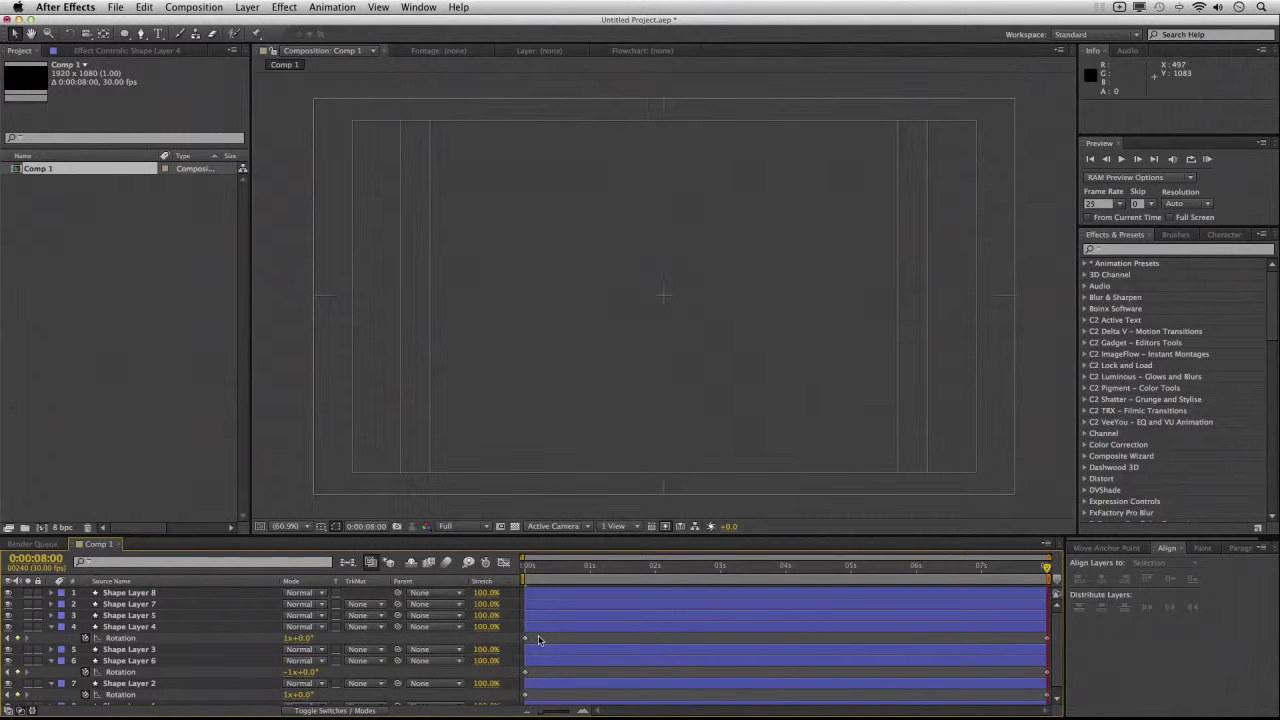
left_click_drag(575, 562, 1050, 565)
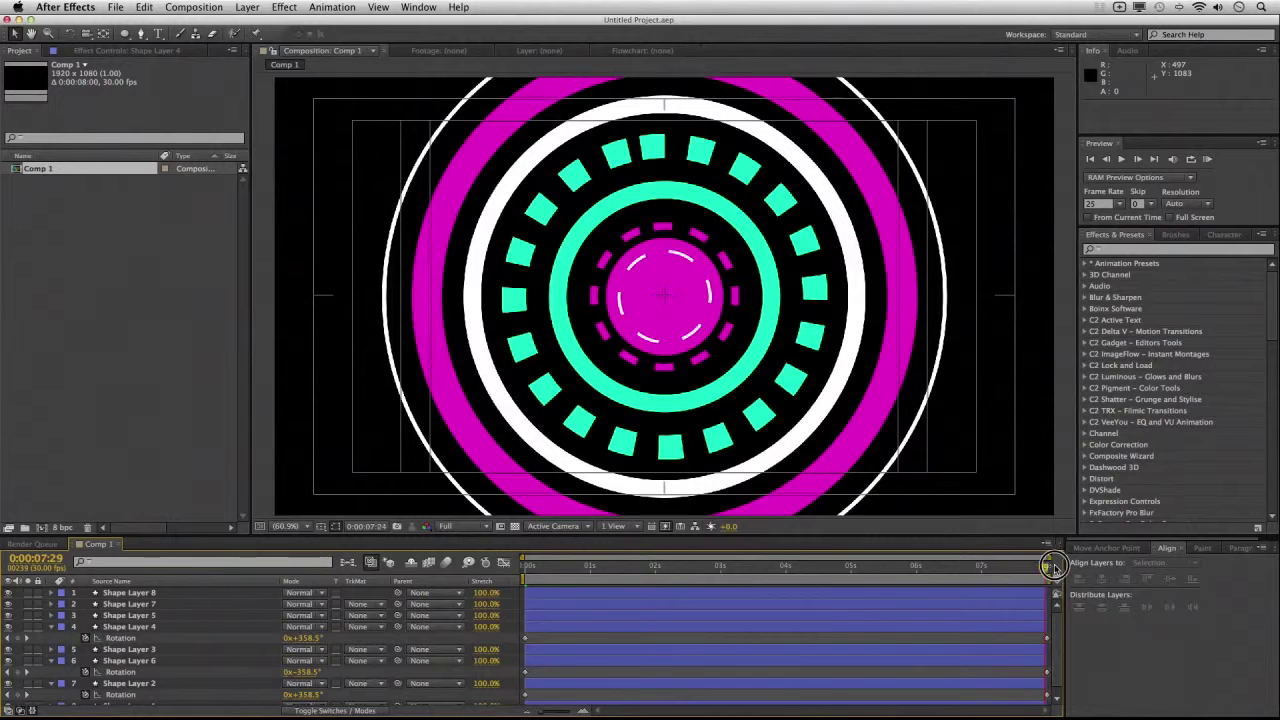
left_click_drag(1050, 565, 525, 565)
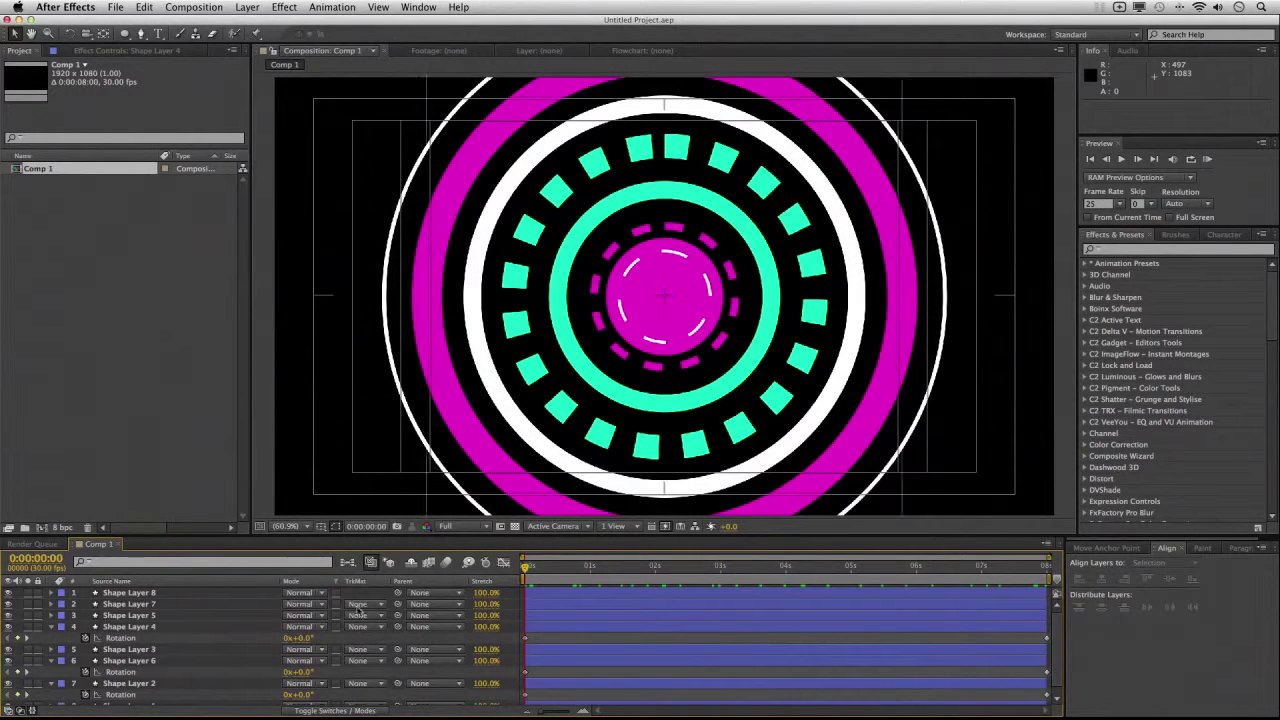
left_click(122, 628)
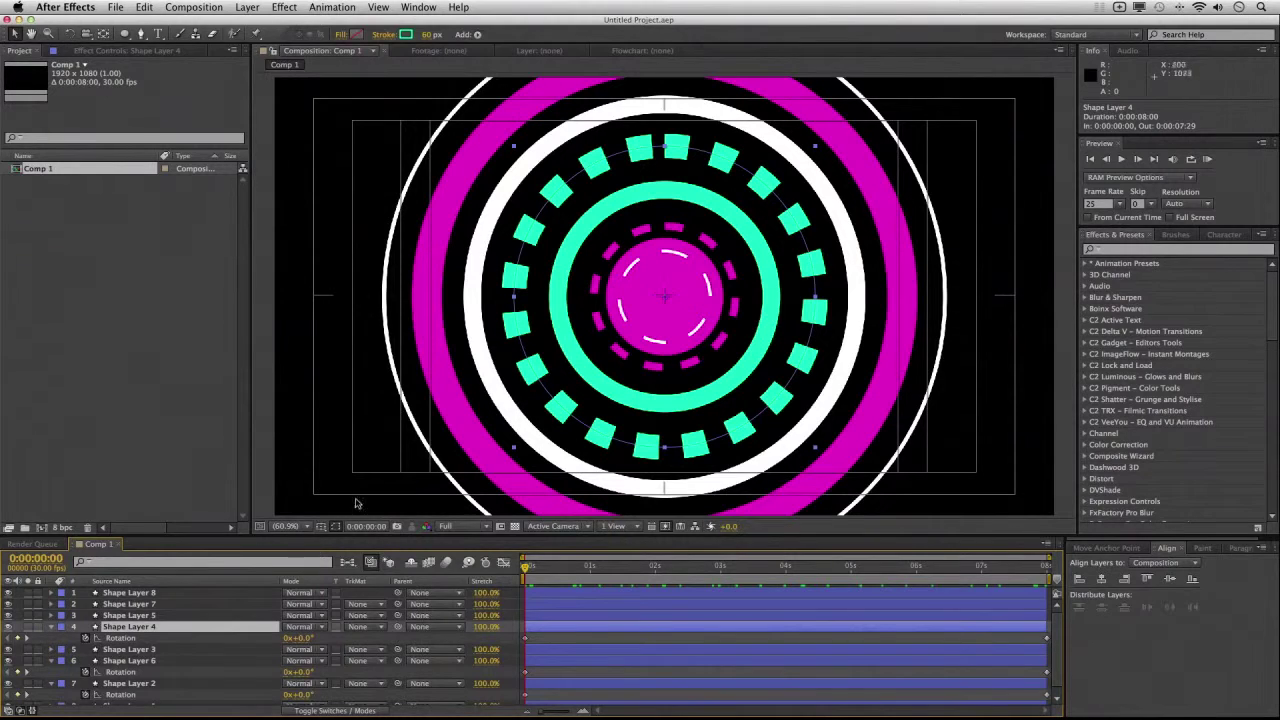
left_click(141, 651)
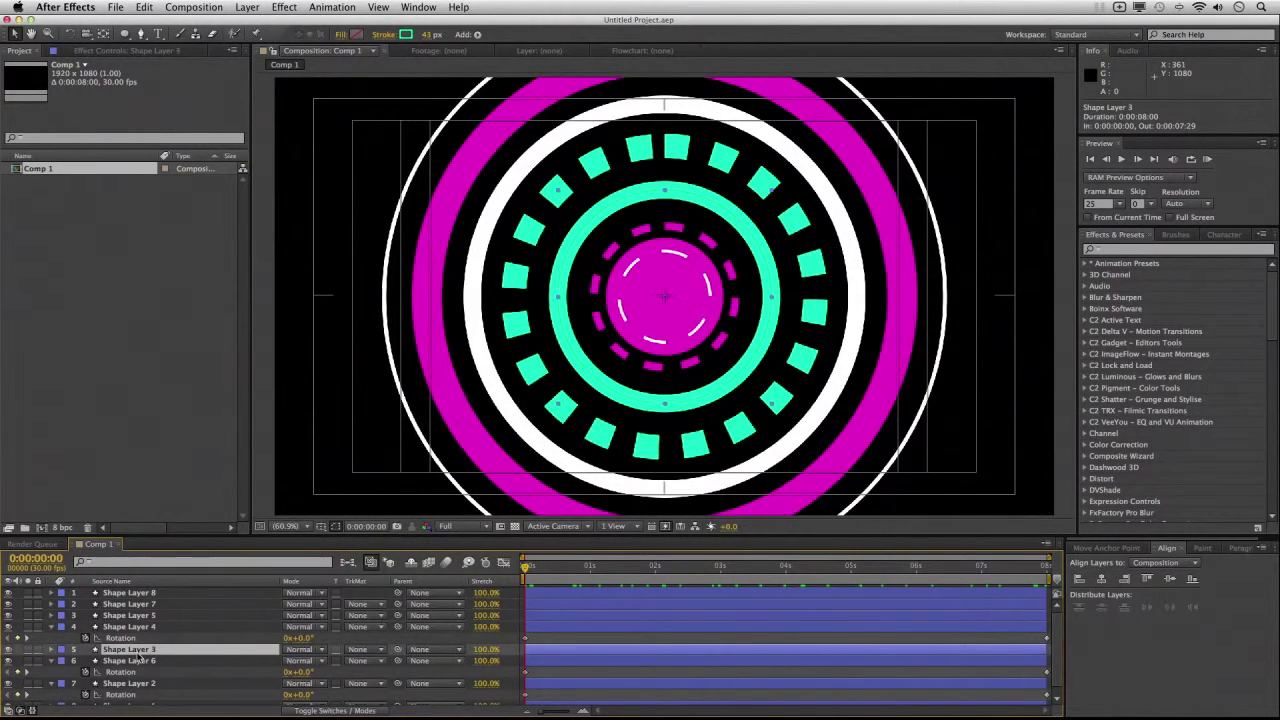
- Apply the Opacity Flash – random preset to Shape Layer 3
left_click(1105, 250)
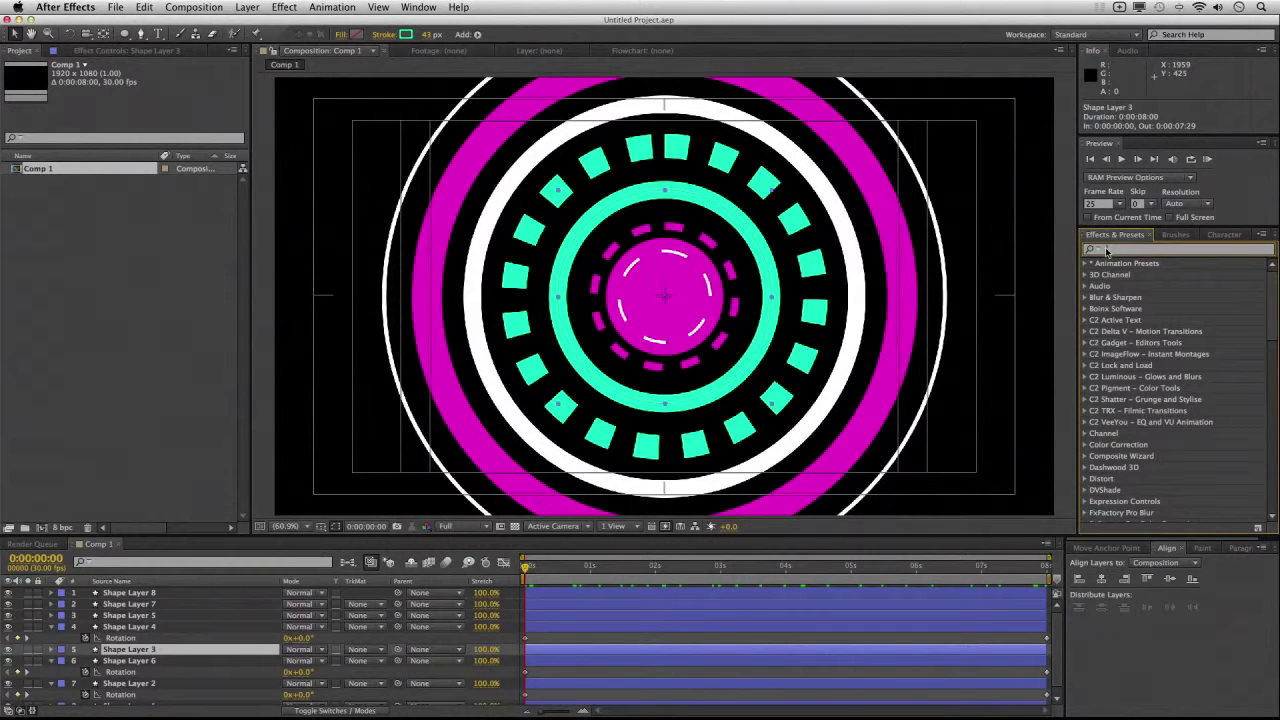
type("opacit")
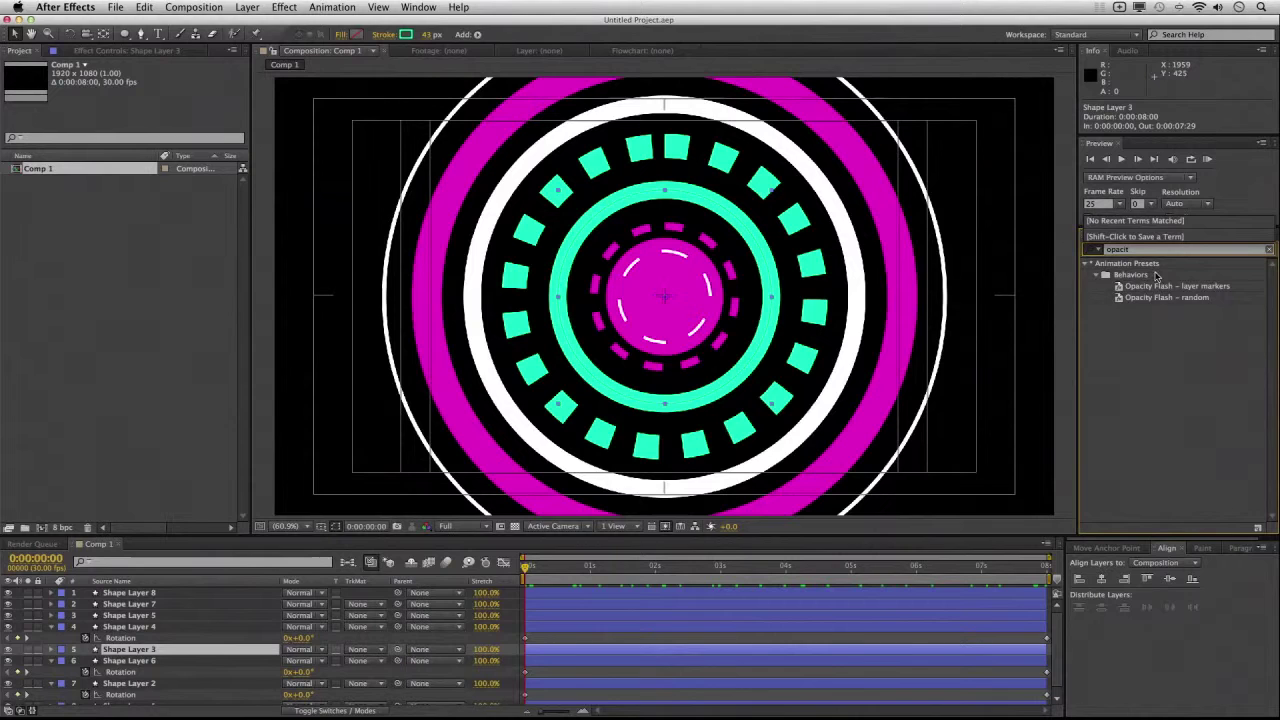
left_click_drag(1188, 303, 122, 591)
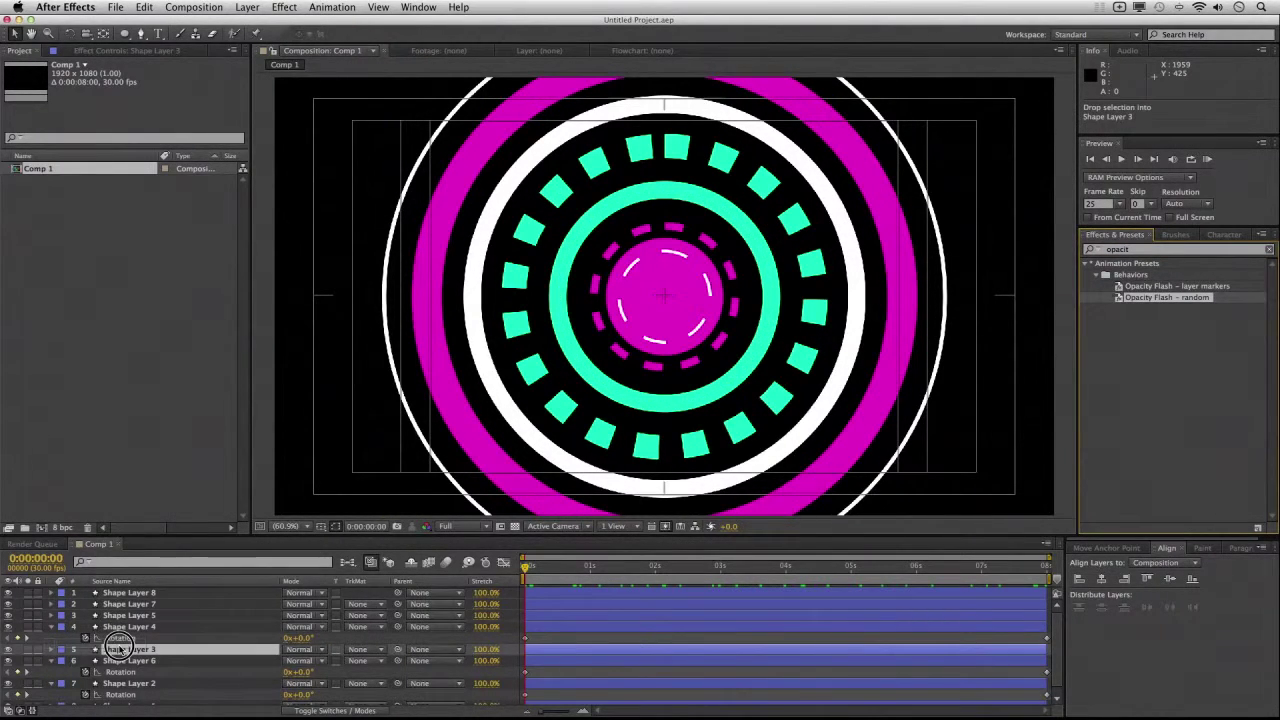
left_click_drag(122, 591, 120, 650)
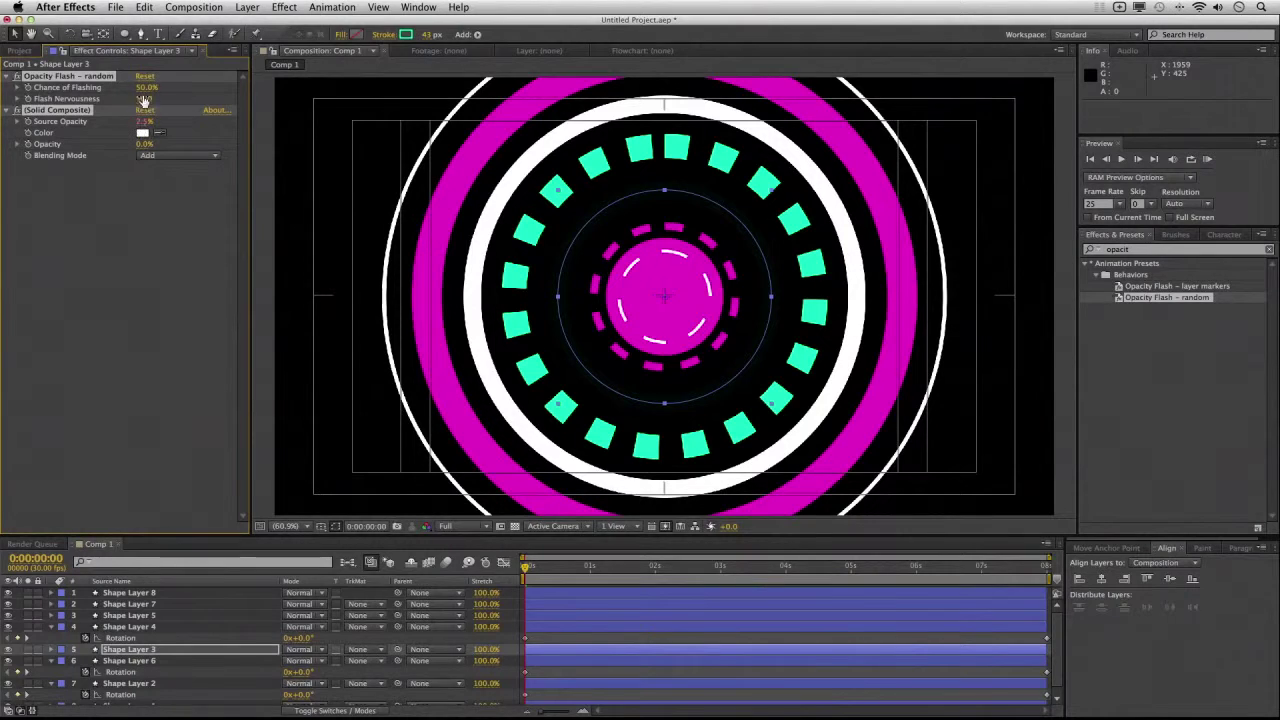
- Set Chance of Flashing to 100% and Flash Nervousness to 100, then save
left_click(147, 88)
type("100")
key("Tab")
key("Return")
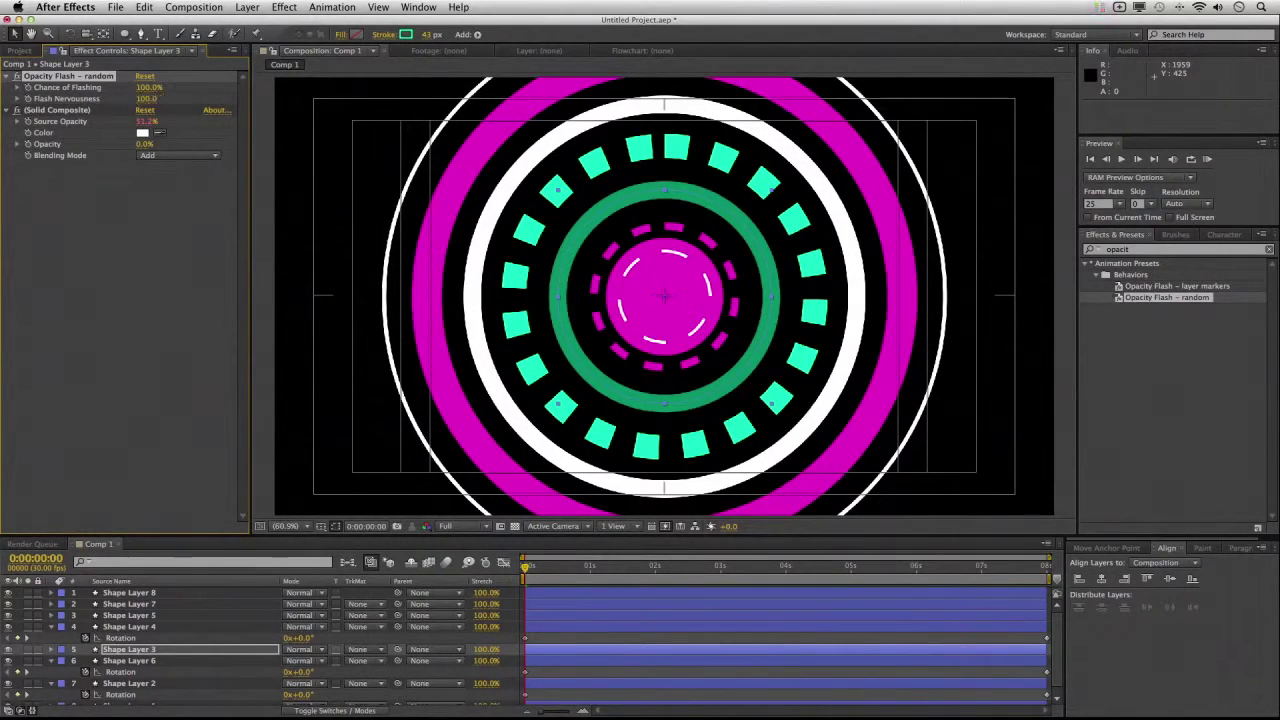
key("ctrl+s")
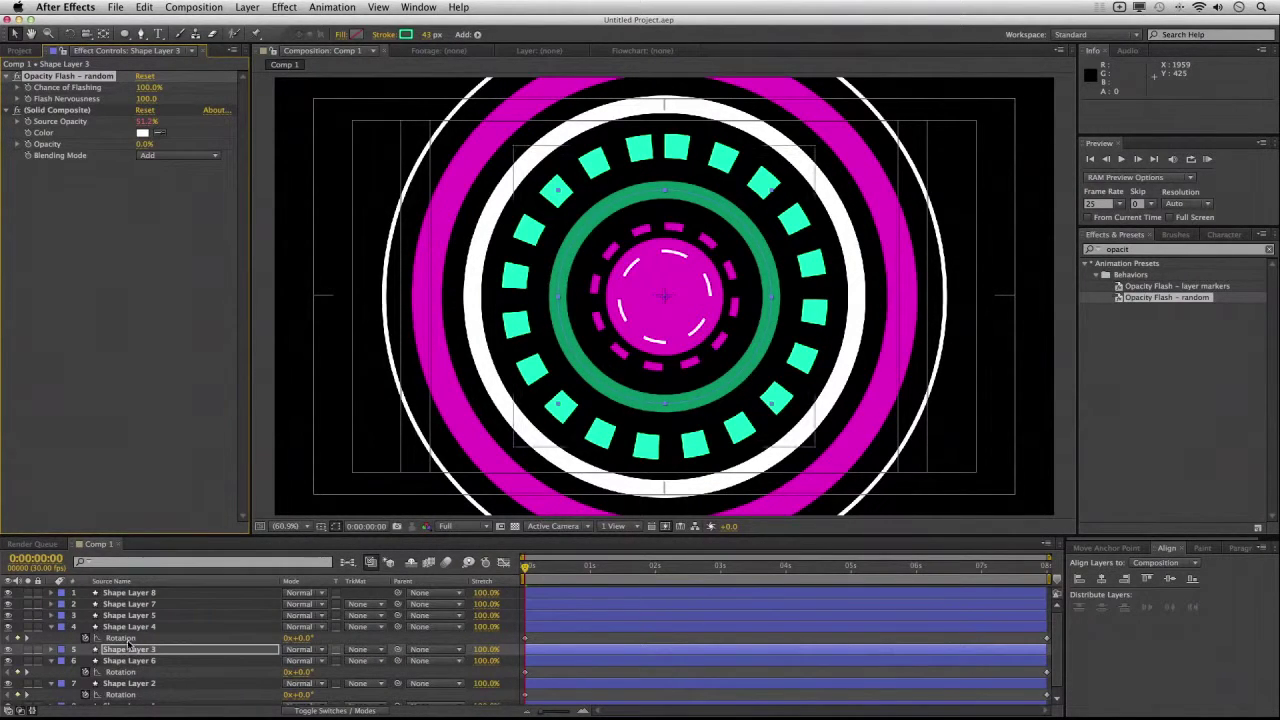
left_click(132, 626)
- Give Shape Layer 5 Opacity Flash – random at 100% chance and Flash Nervousness 200
left_click_drag(136, 628, 138, 615)
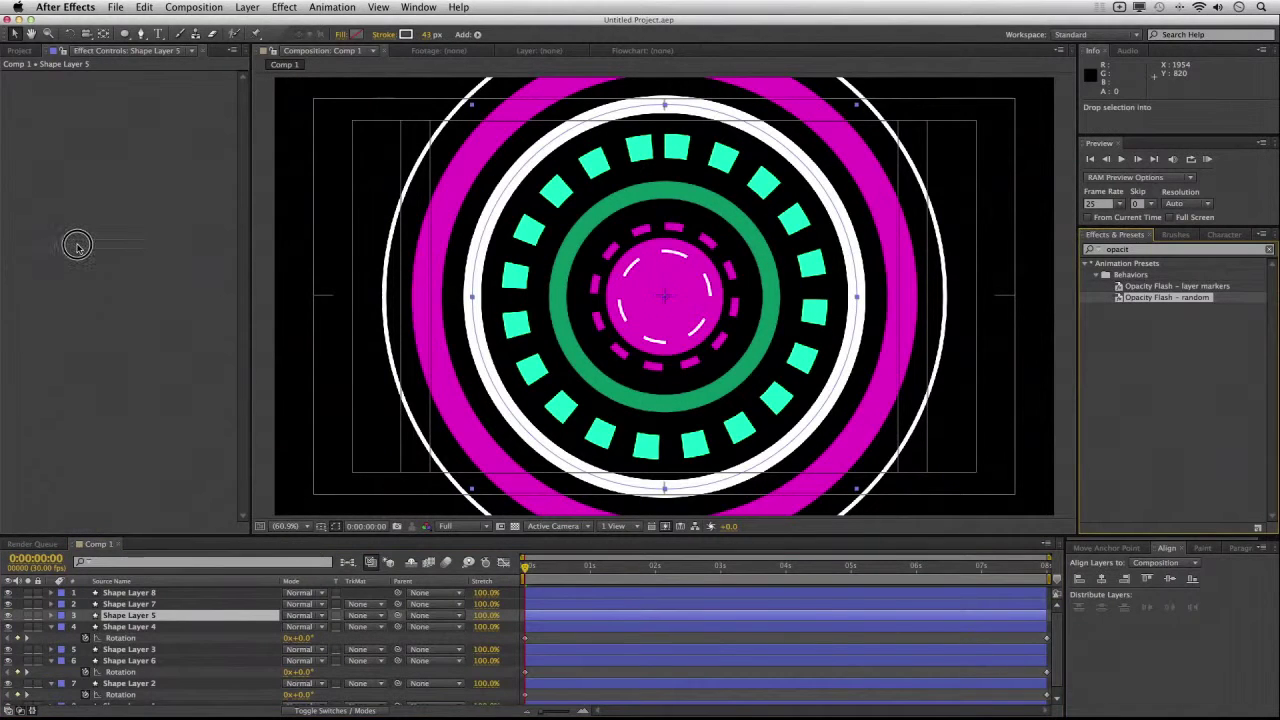
left_click_drag(1128, 298, 77, 248)
left_click(144, 88)
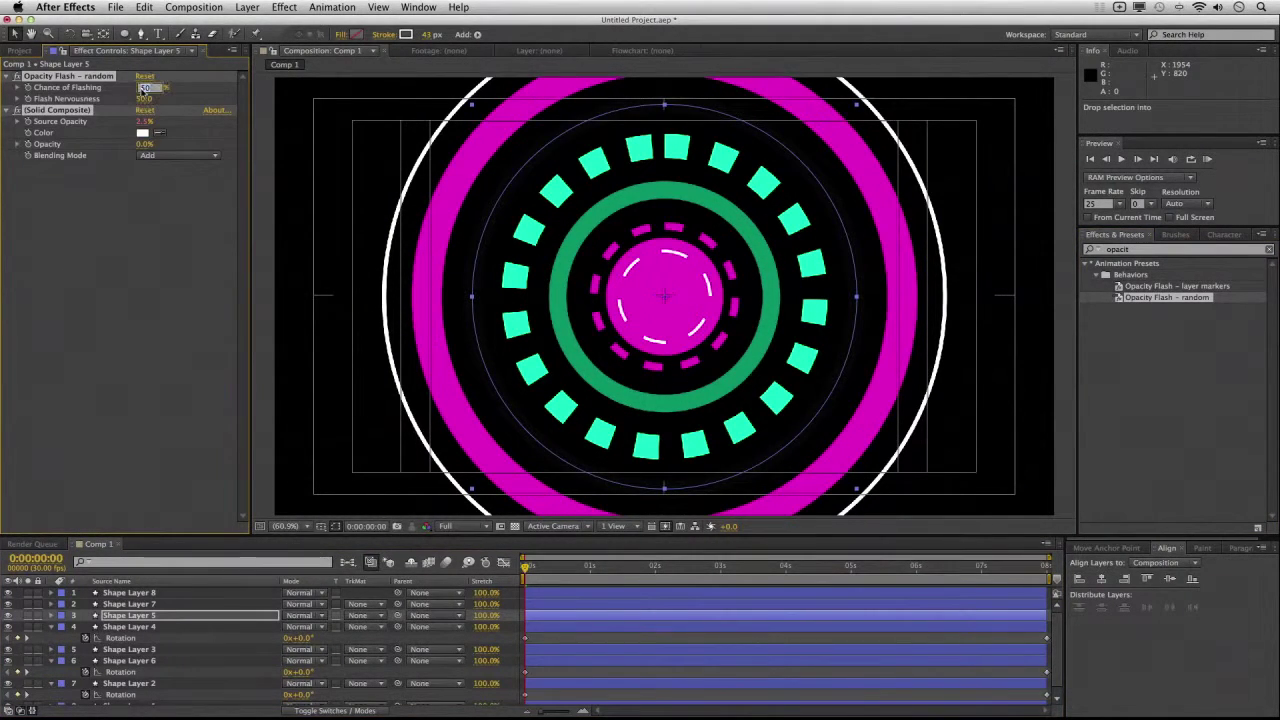
type("100")
key("Tab")
type("200")
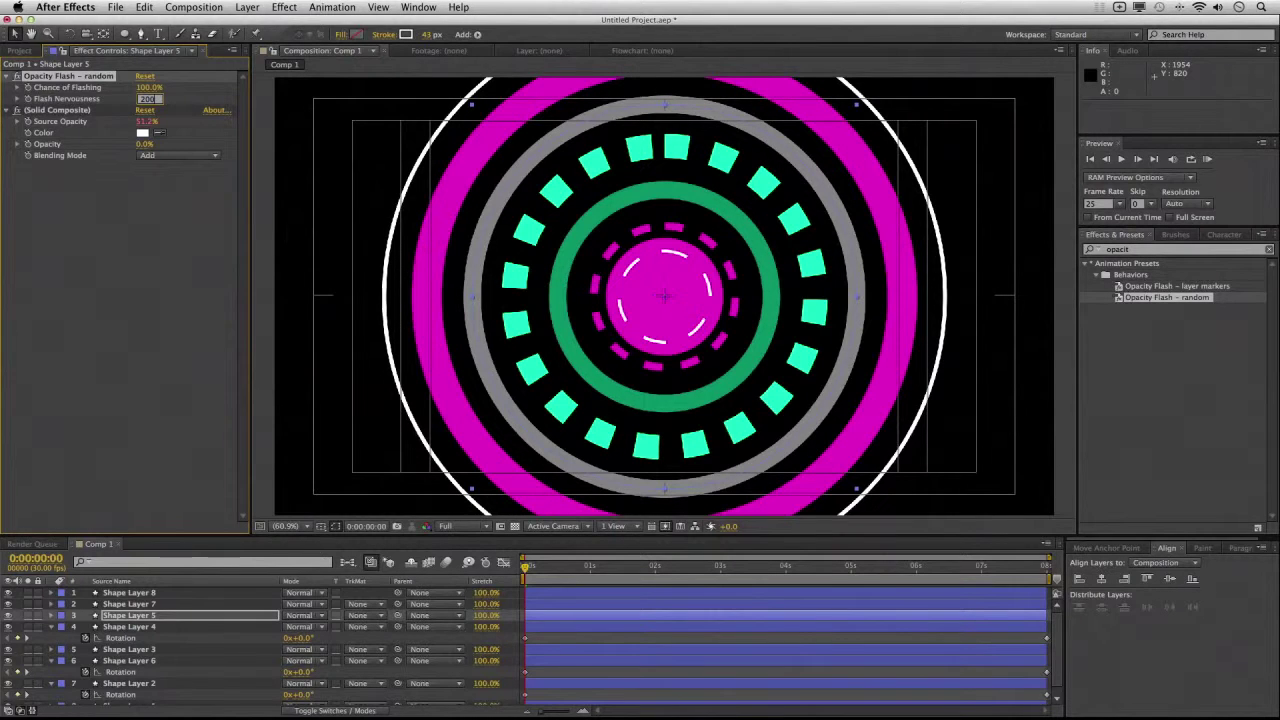
key("Return")
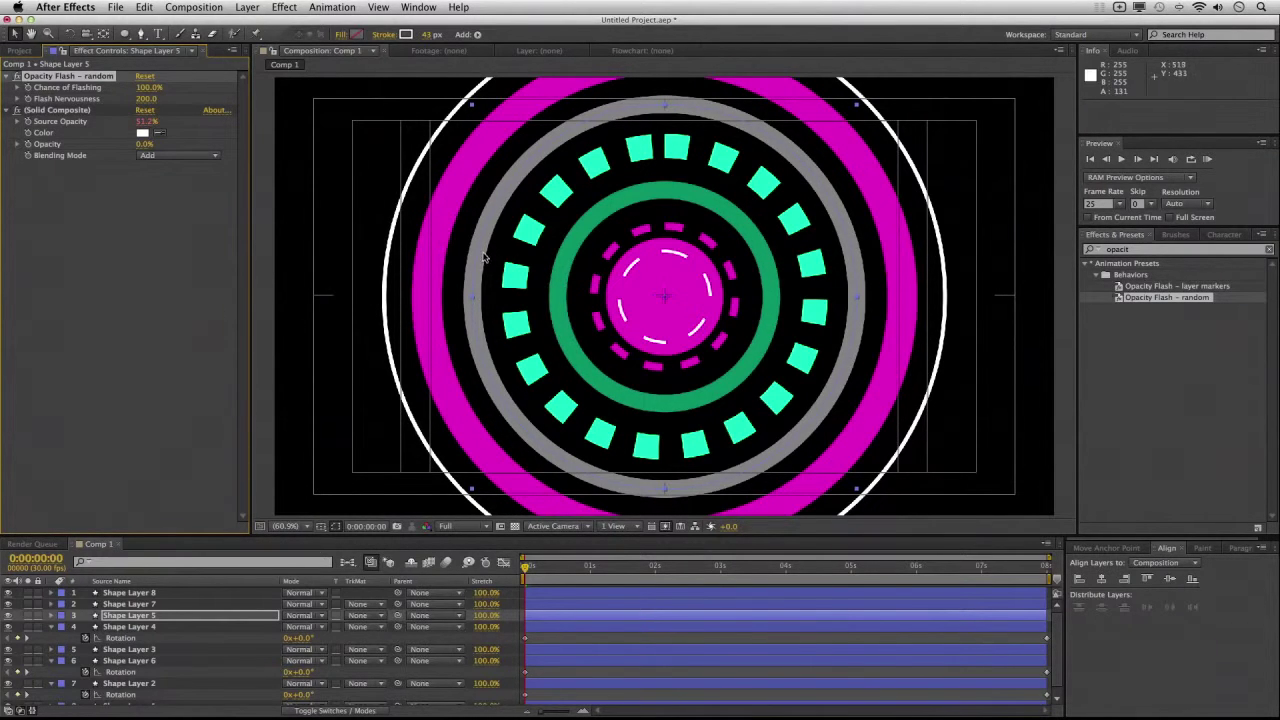
- Give Shape Layer 7, the magenta ring, Opacity Flash – random at 100% chance and nervousness 100
left_click(160, 604)
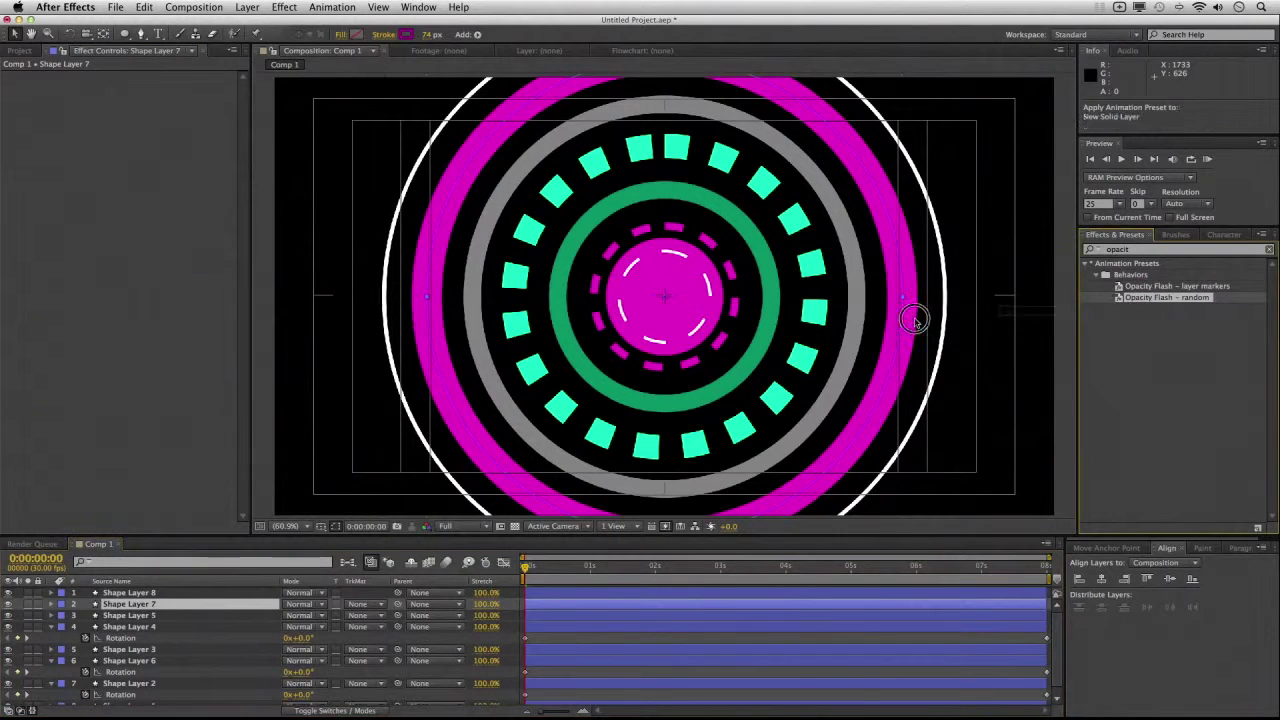
left_click_drag(1142, 303, 130, 368)
left_click(147, 87)
key("Tab")
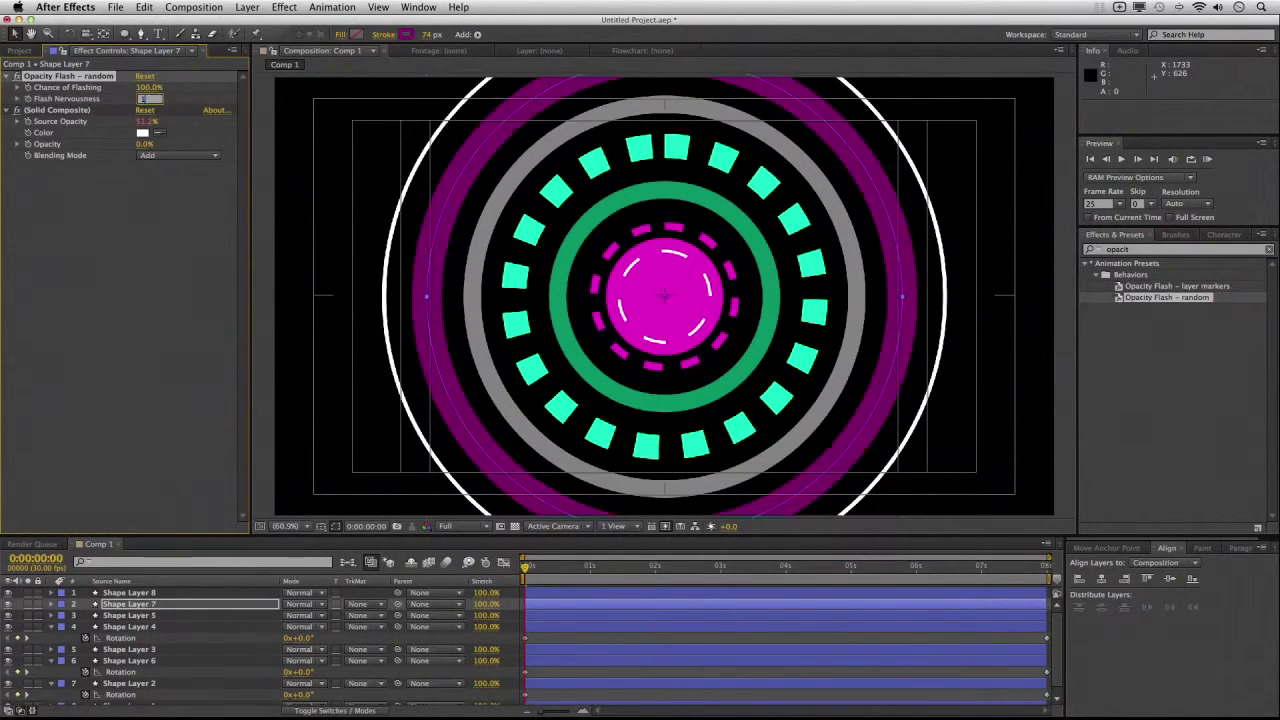
key("Return")
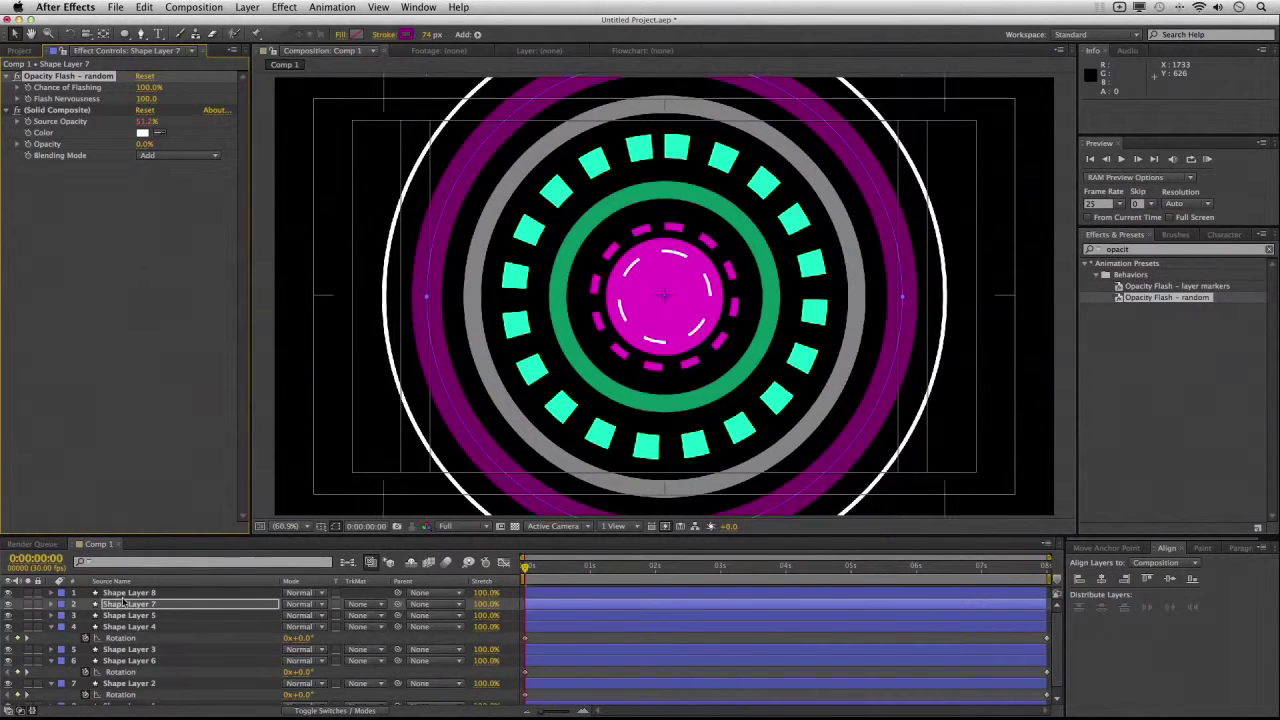
- Give Shape Layer 8, the thin outer ring, Opacity Flash – random at 100% chance and nervousness 150
left_click(129, 592)
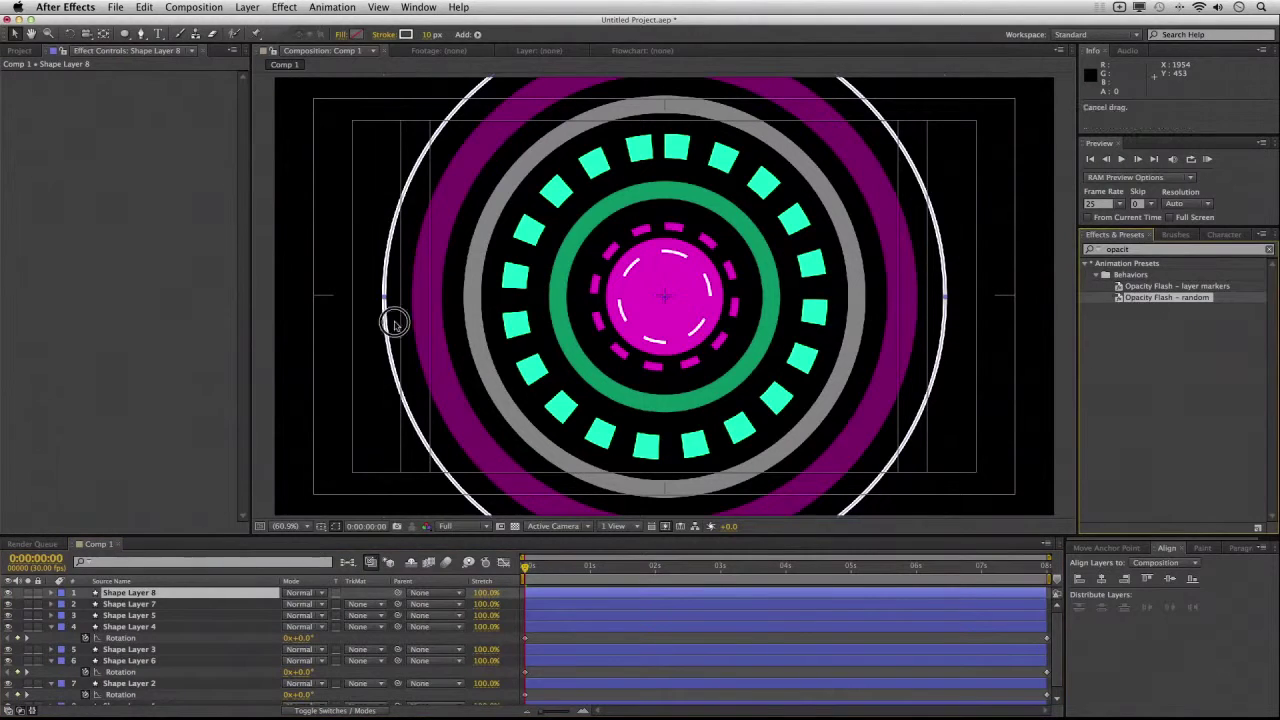
left_click_drag(1148, 297, 66, 266)
left_click(146, 87)
type("100")
key("Tab")
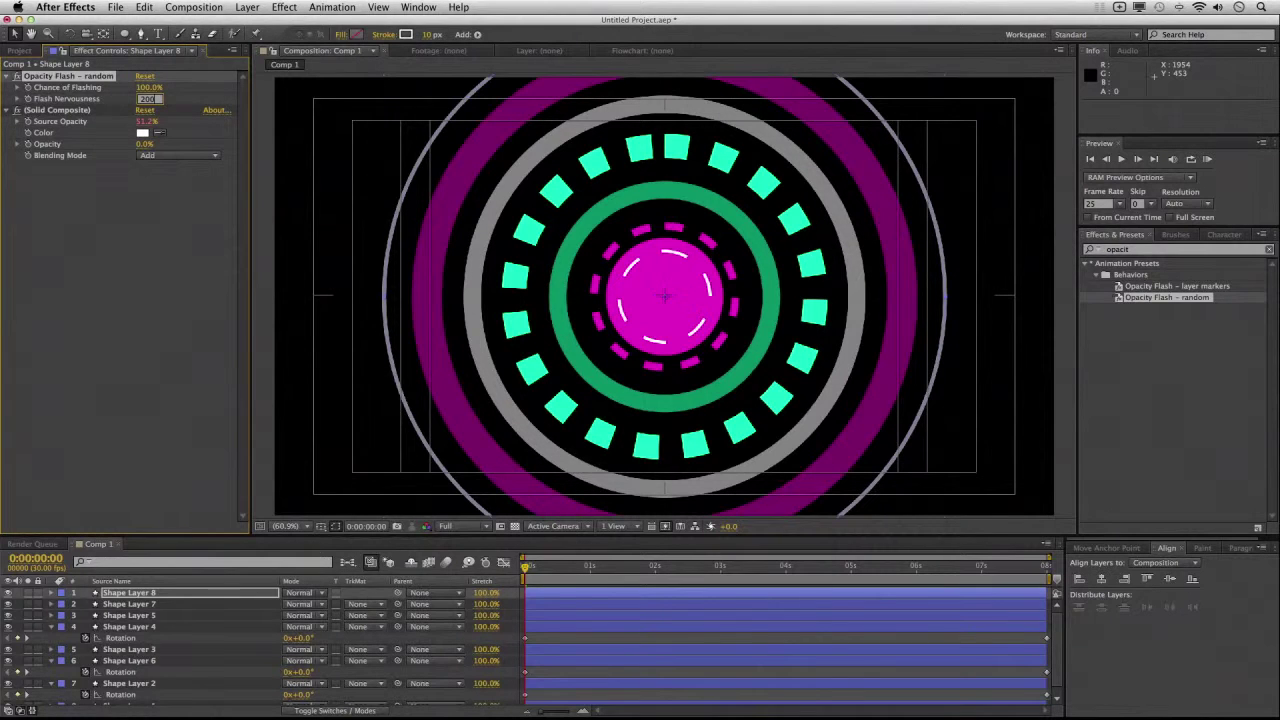
type("0")
key("Return")
- Save the project, deselect Shape Layer 8 and play a preview of the animation
key("super+s")
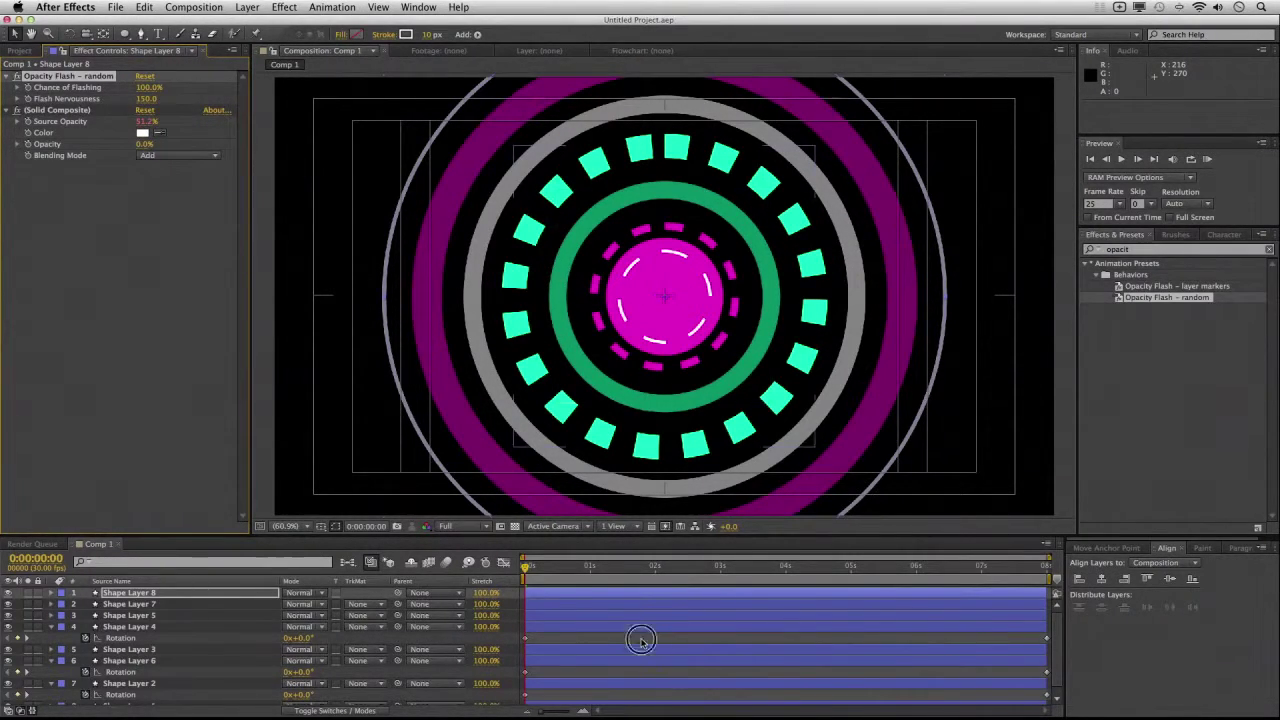
key("F2")
left_click(1208, 159)
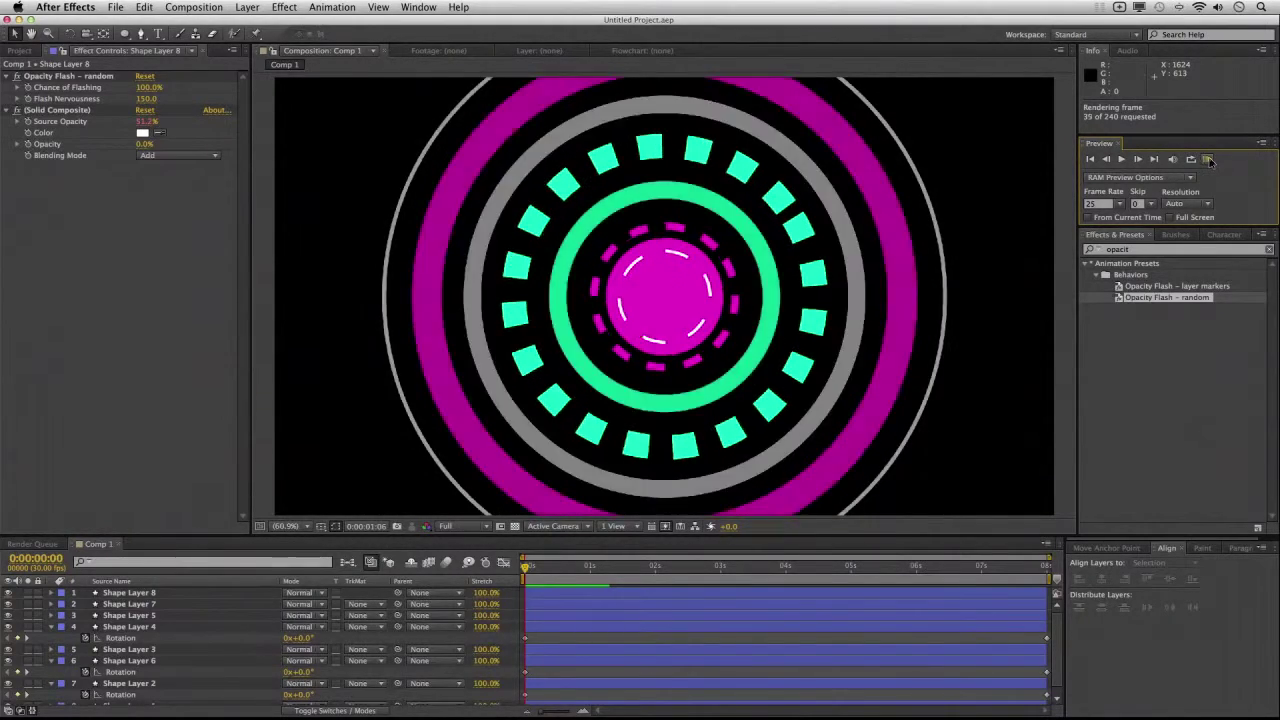
left_click(1208, 160)
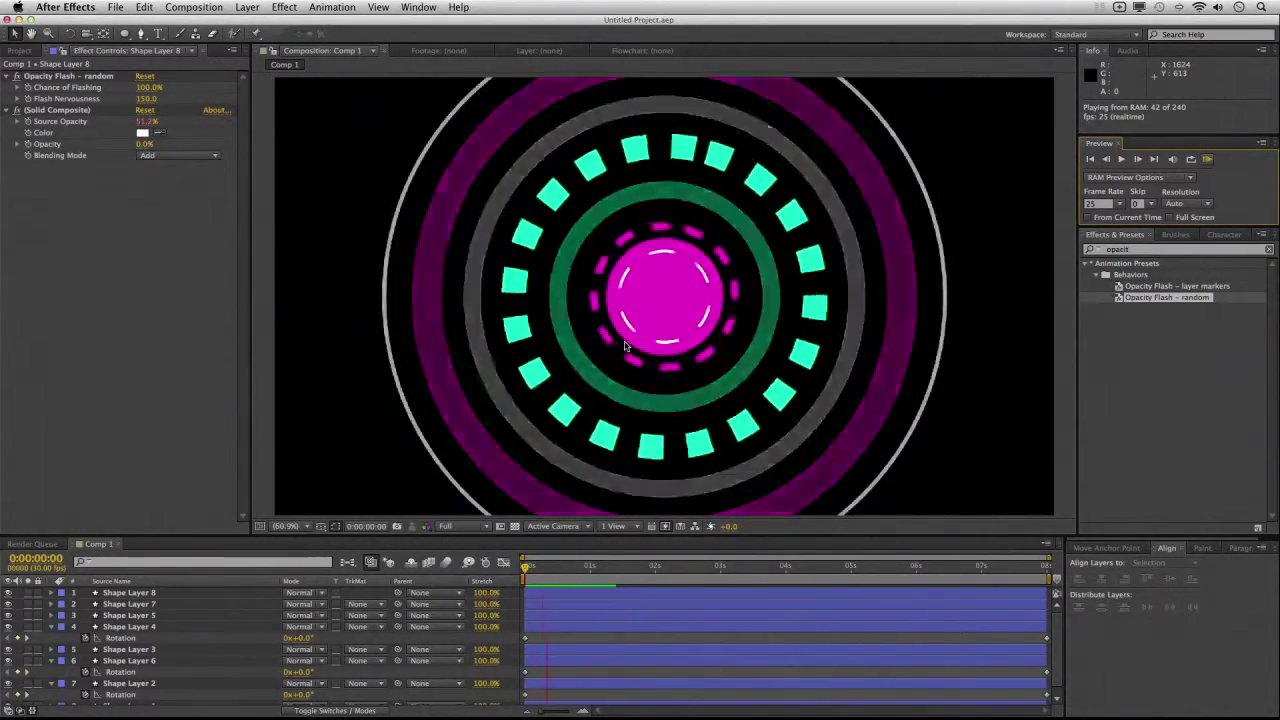
key("space")
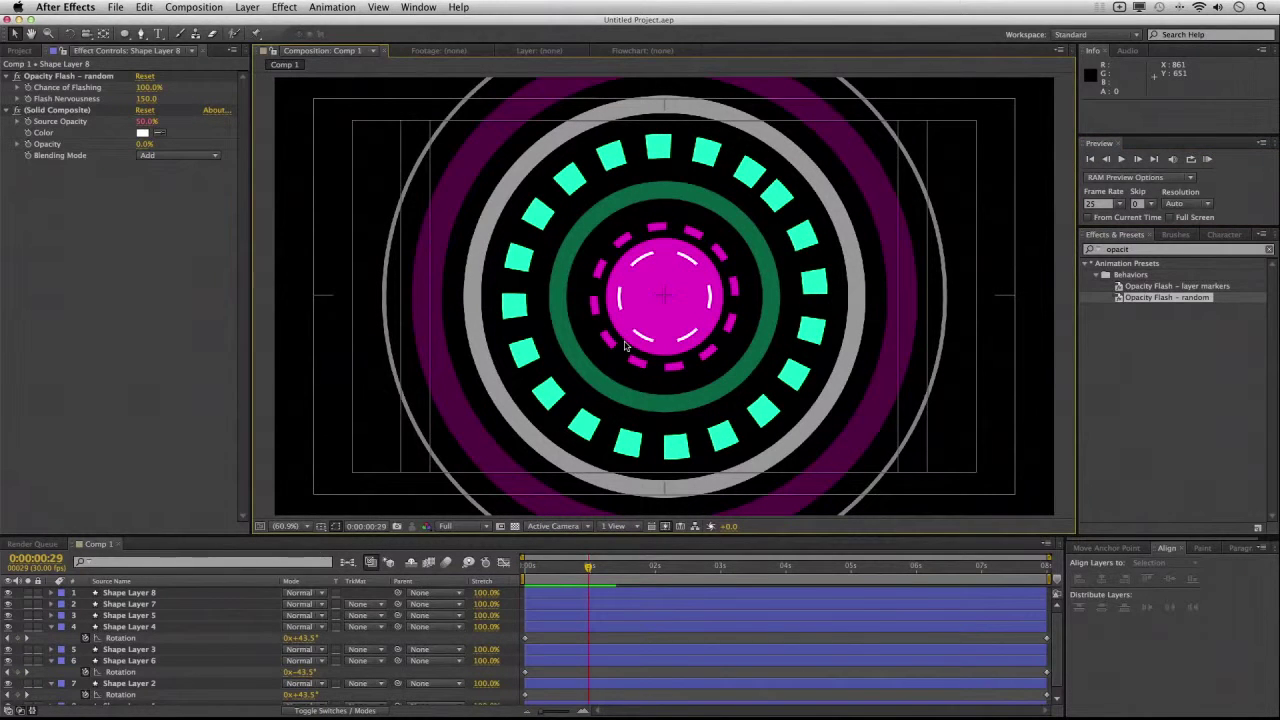
left_click(147, 594)
- Duplicate Shape Layer 8, enlarge the copy's ellipse size to 1491 and set Flash Nervousness 100
left_click(147, 594)
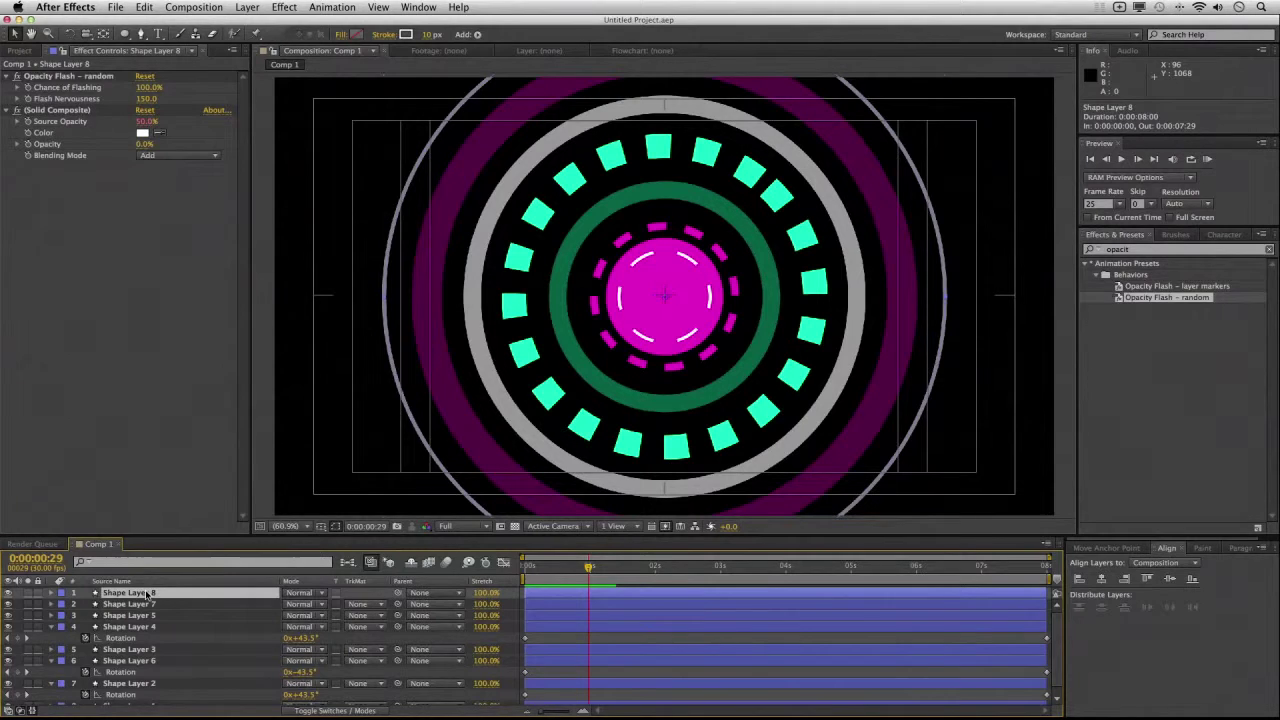
key("super+d")
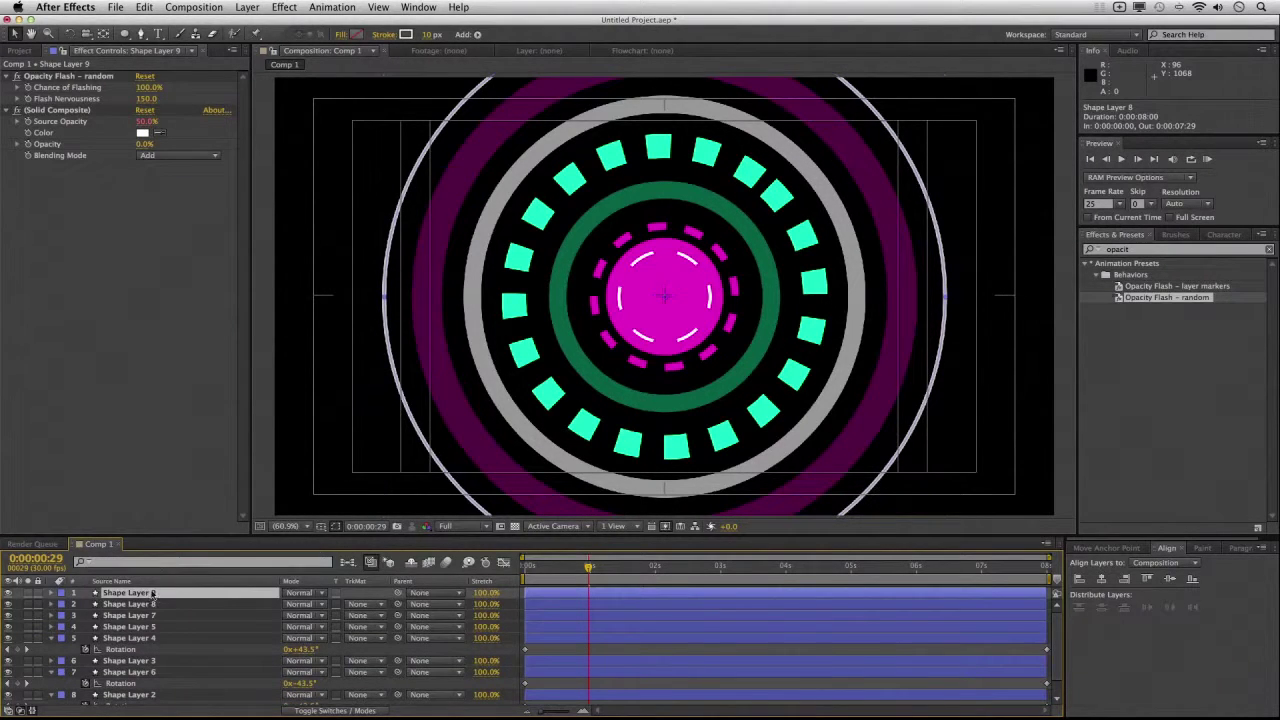
left_click(52, 593)
left_click(62, 604)
left_click(73, 615)
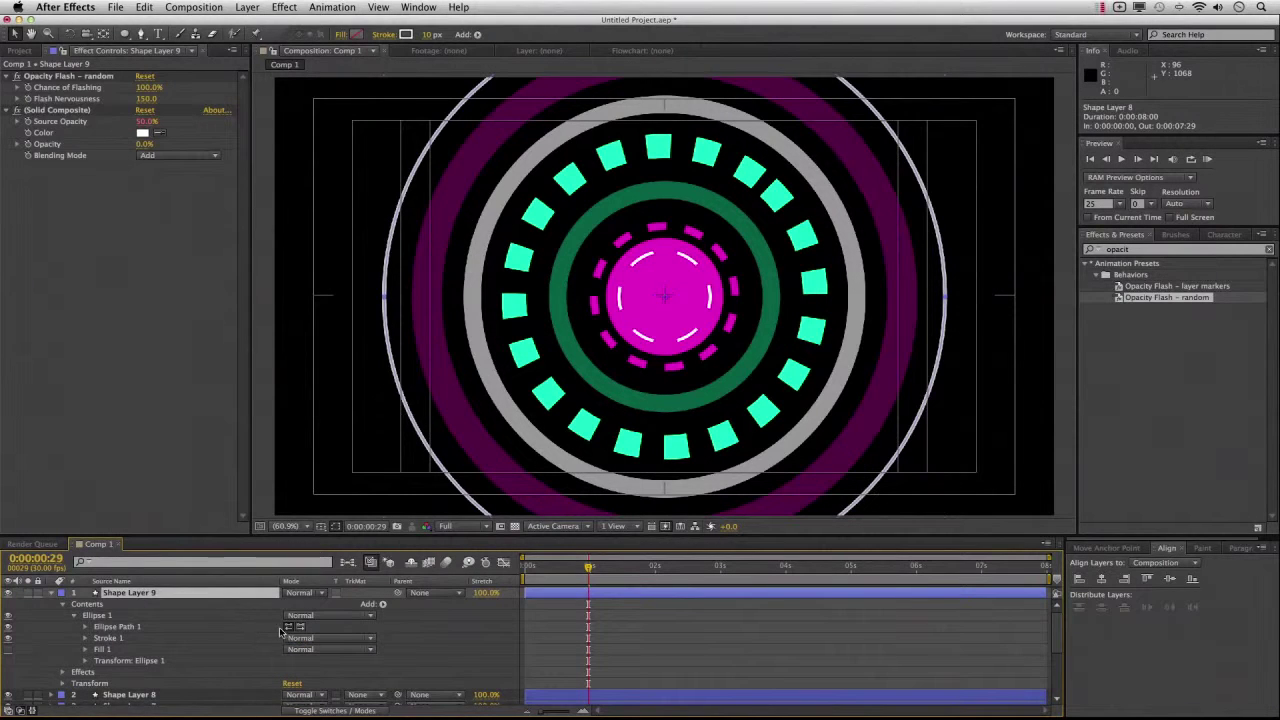
left_click(85, 627)
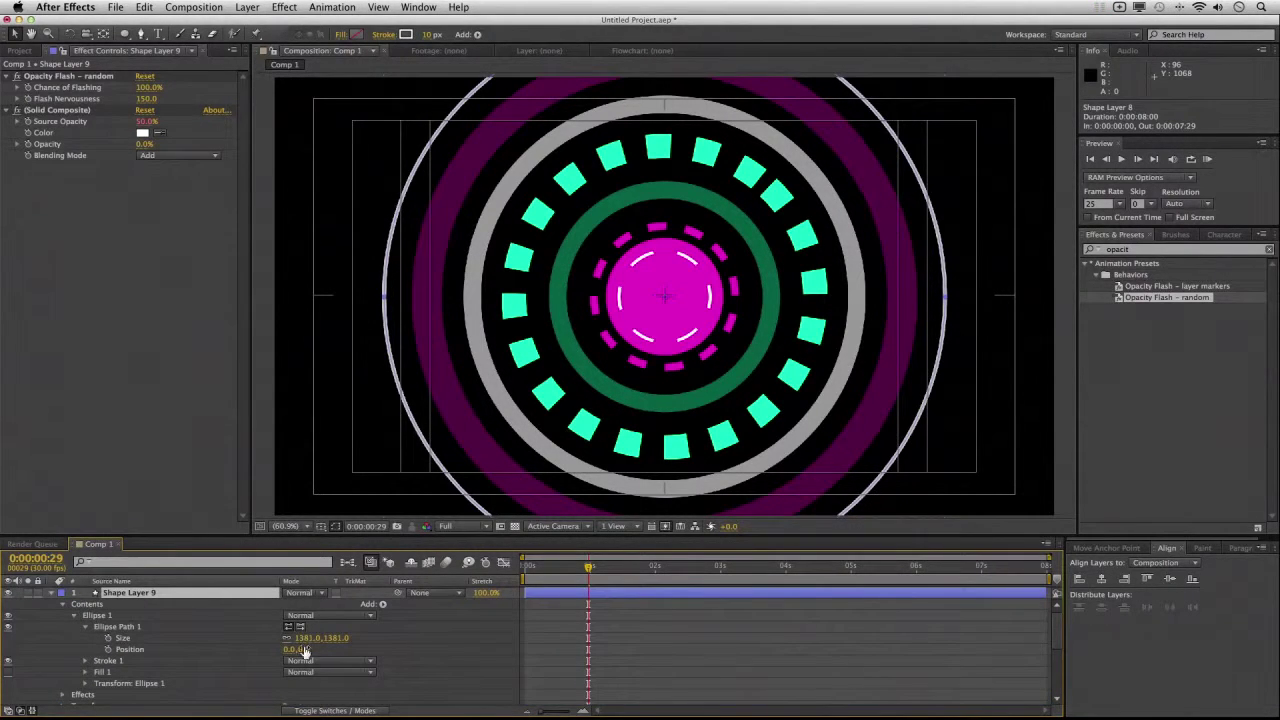
left_click_drag(308, 638, 360, 624)
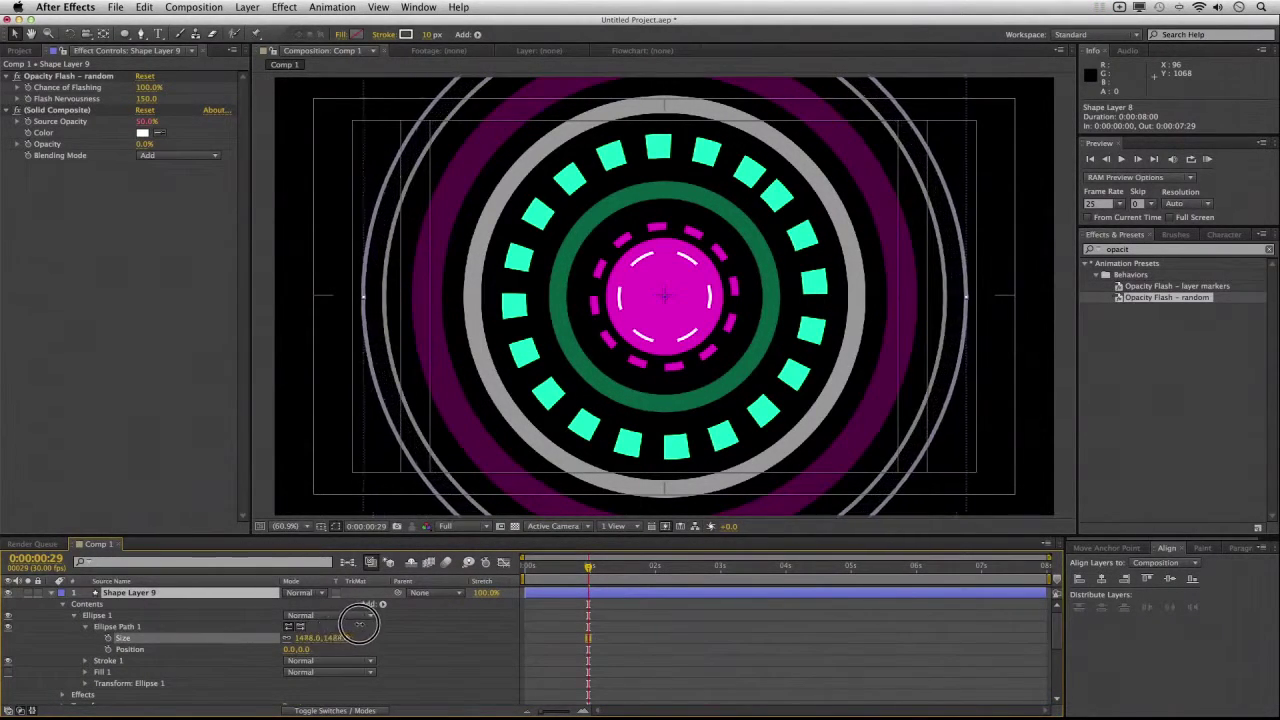
left_click(147, 99)
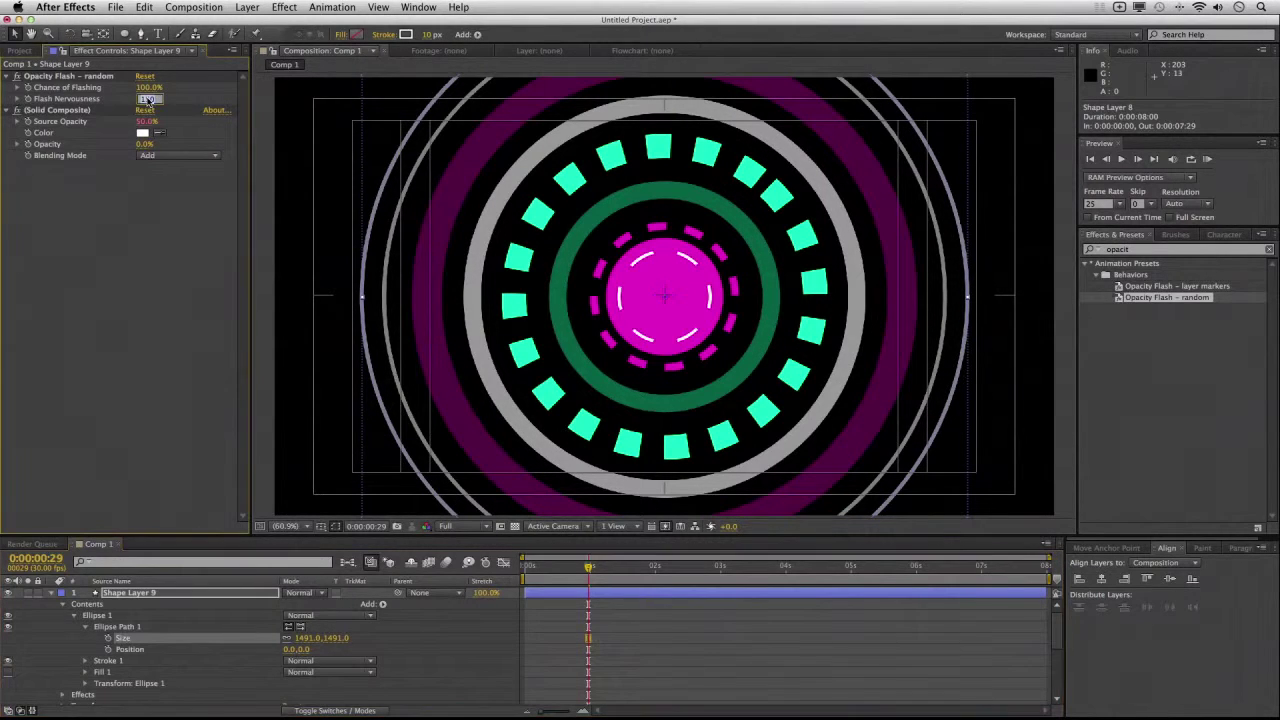
type("0")
key("Return")
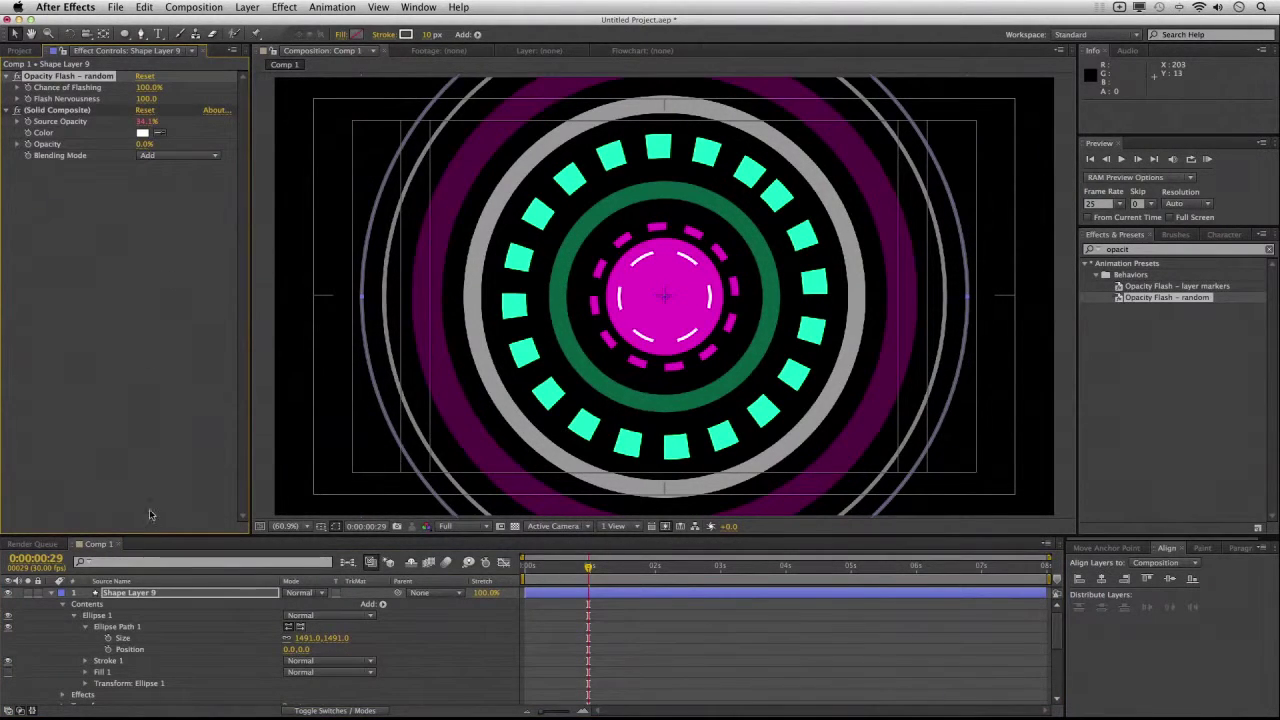
- Duplicate that ring as Shape Layer 10 with ellipse size 1560 and Flash Nervousness 200
left_click(153, 596)
key("super+d")
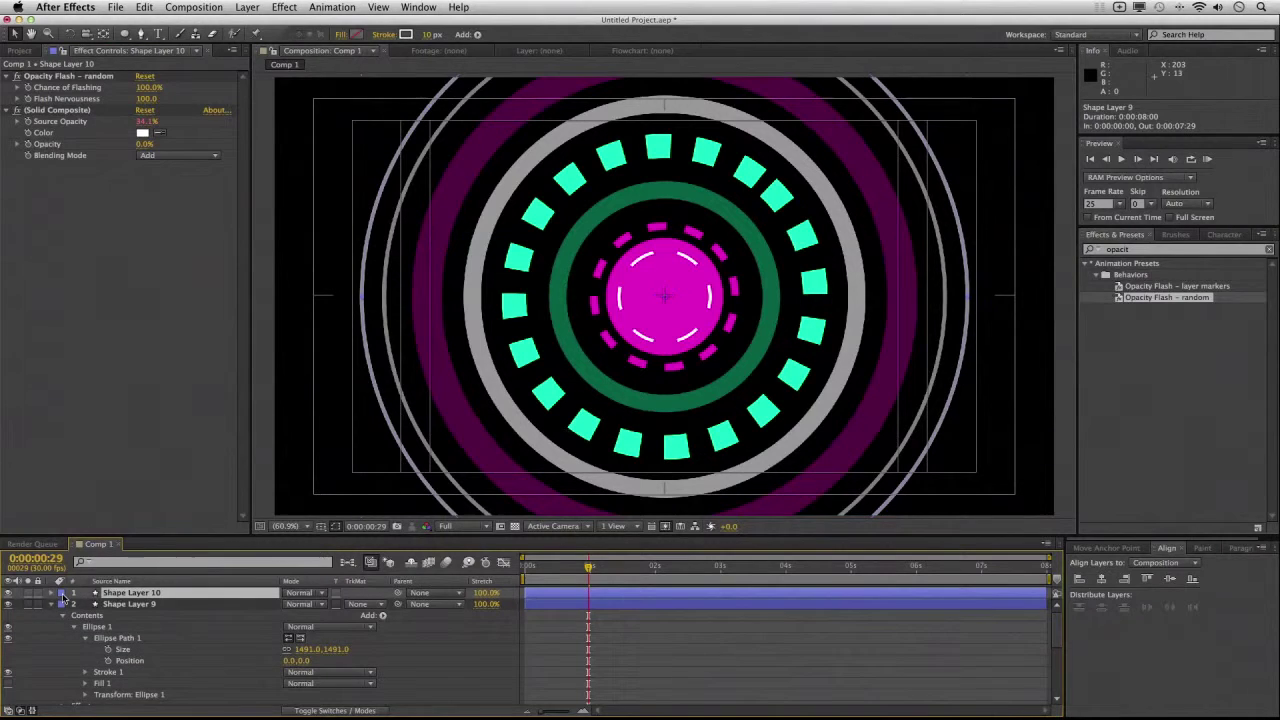
left_click(52, 593)
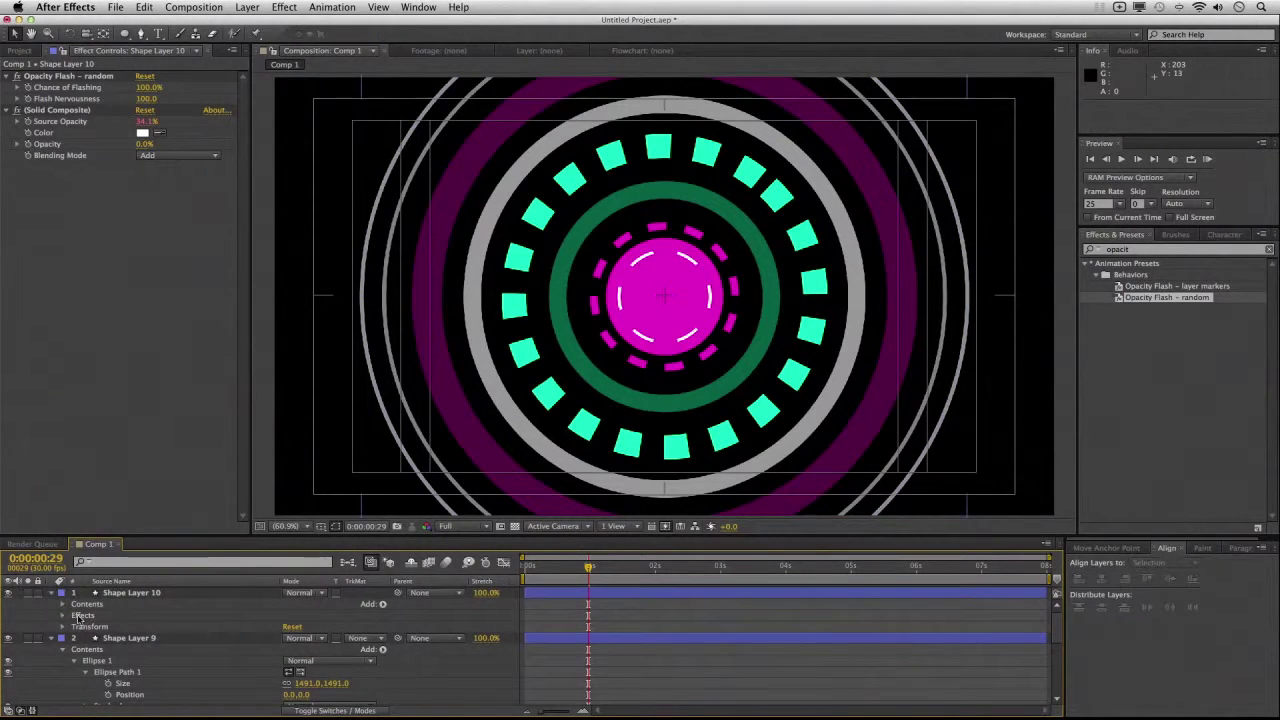
left_click(62, 604)
left_click(73, 615)
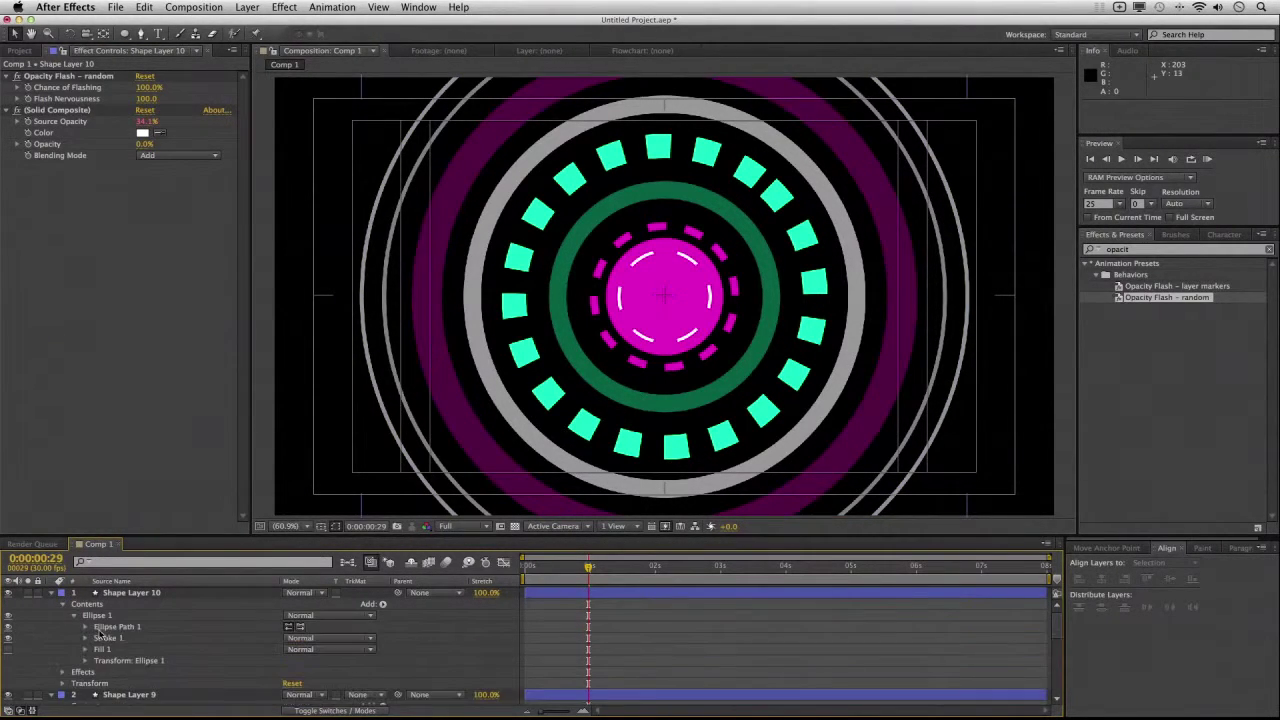
left_click(86, 627)
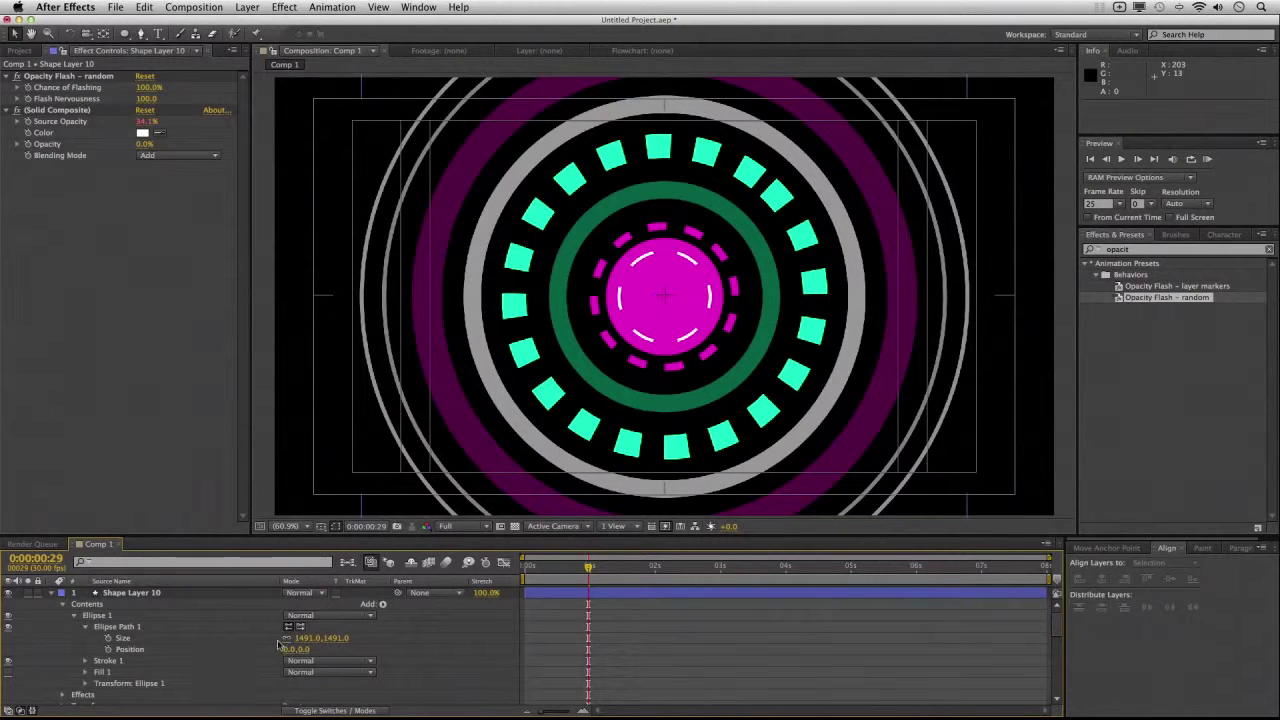
left_click_drag(298, 643, 333, 632)
key("Return")
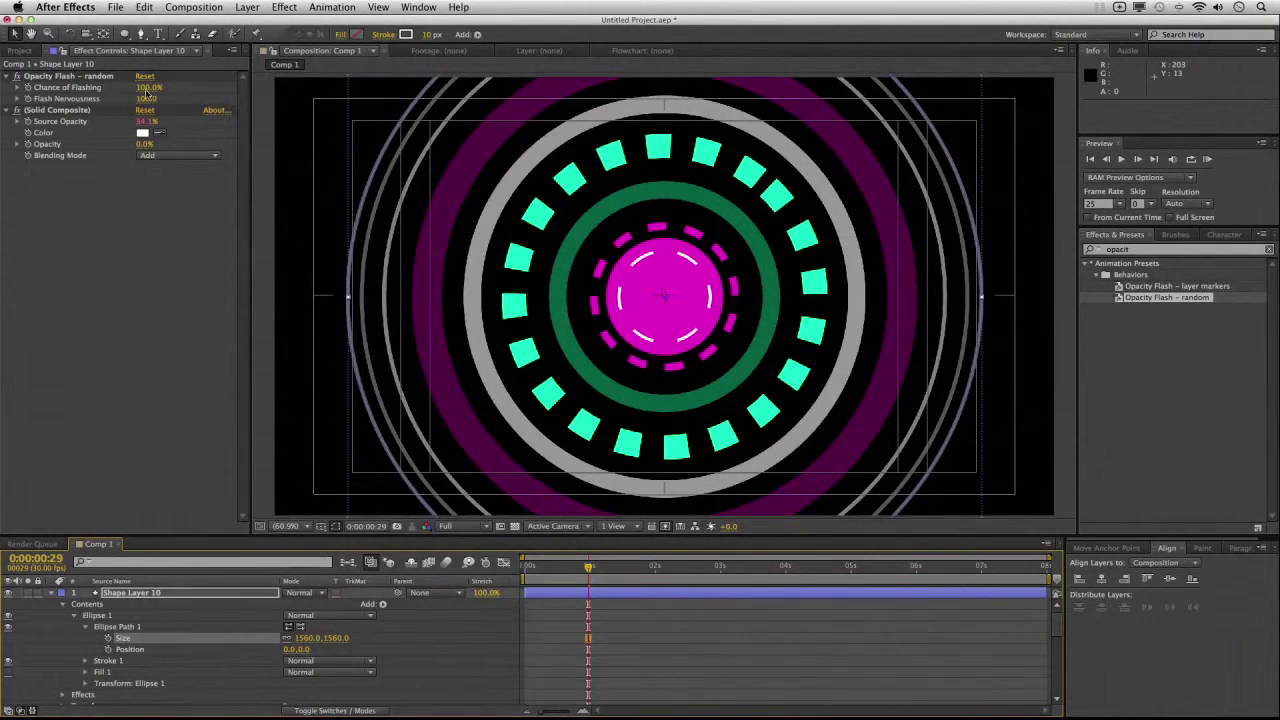
left_click(146, 98)
type("200")
key("Return")
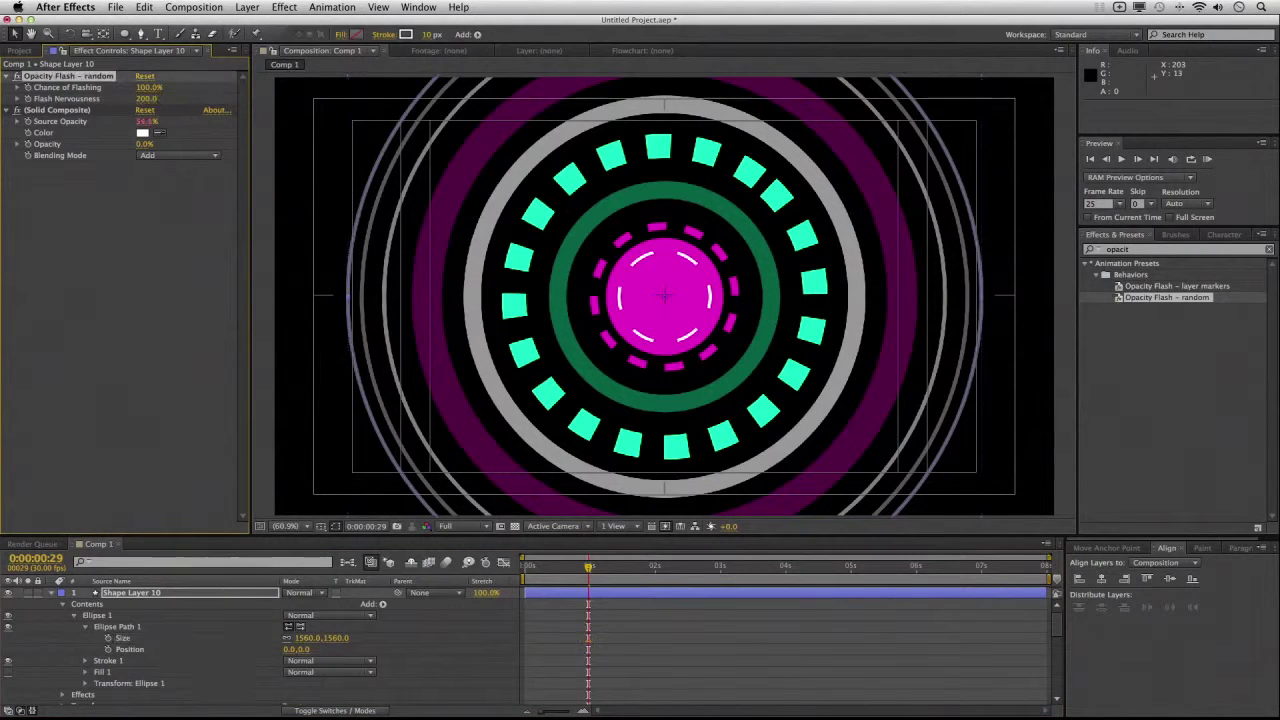
- Save the project, collapse Shape Layers 9 and 10, and select Shape Layer 10
left_click(636, 657)
key("super+s")
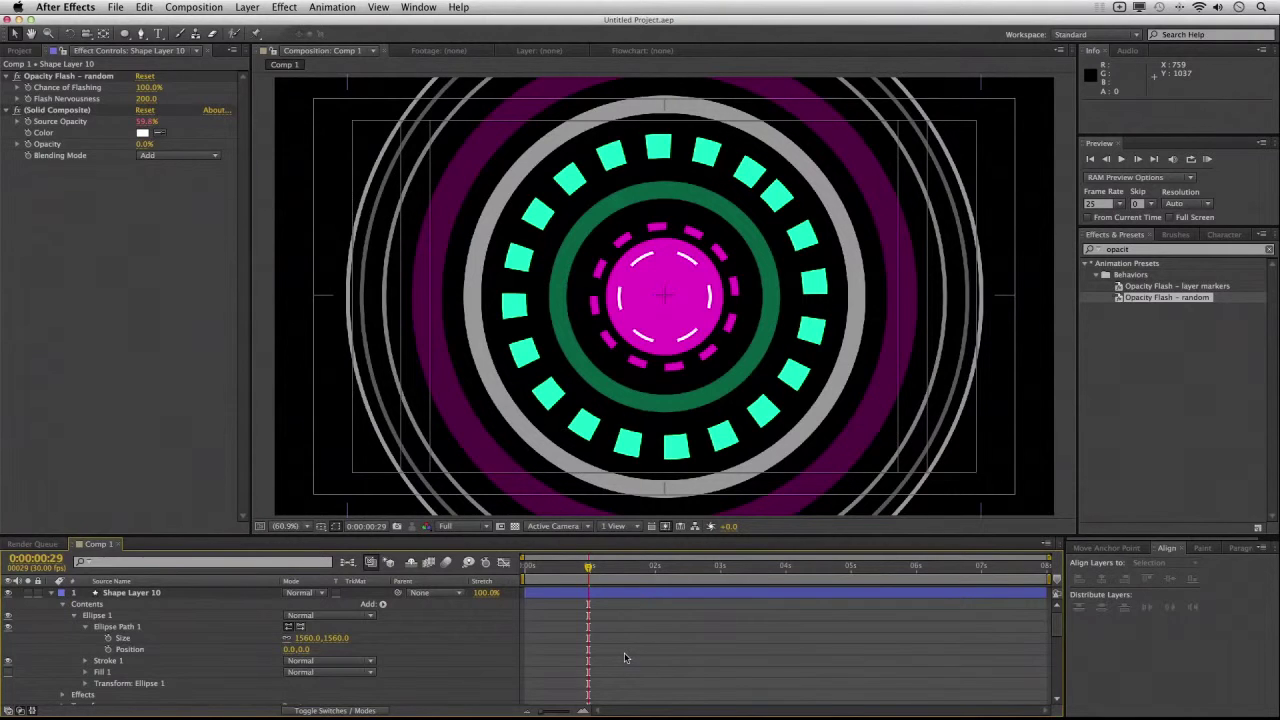
left_click(52, 593)
key("ctrl+a")
left_click(52, 604)
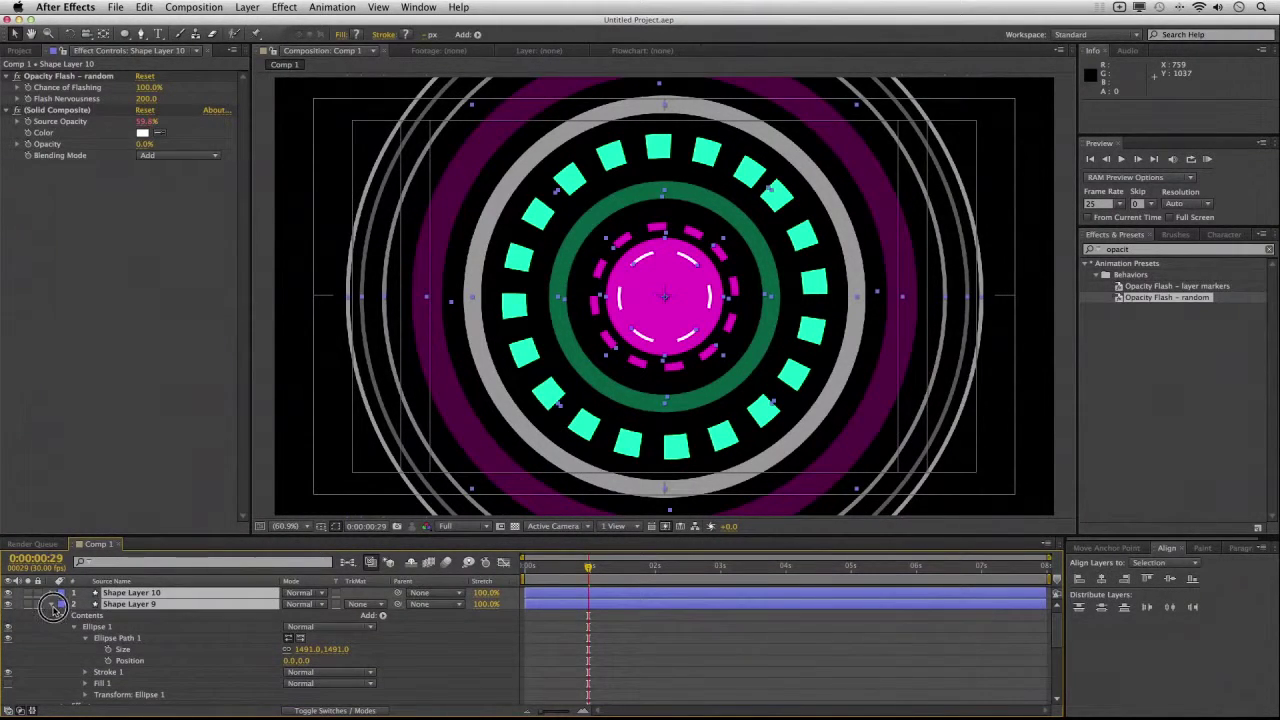
left_click(52, 604)
left_click(326, 497)
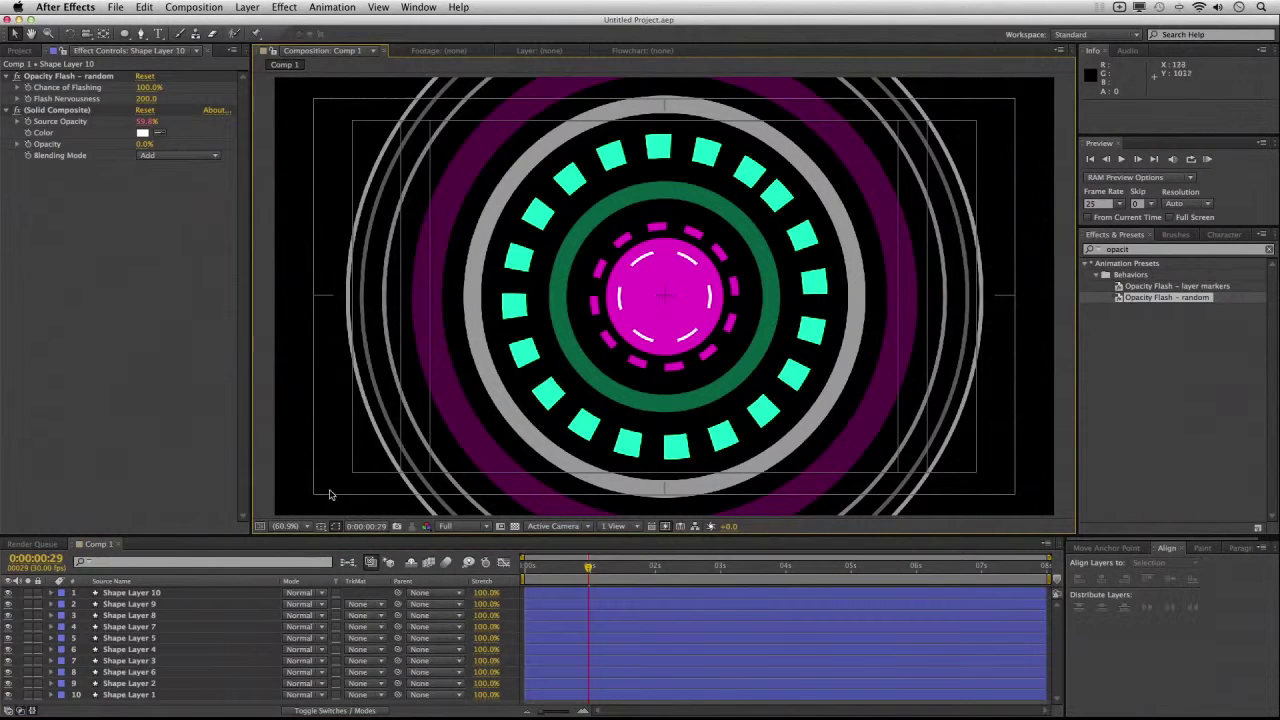
left_click(200, 592)
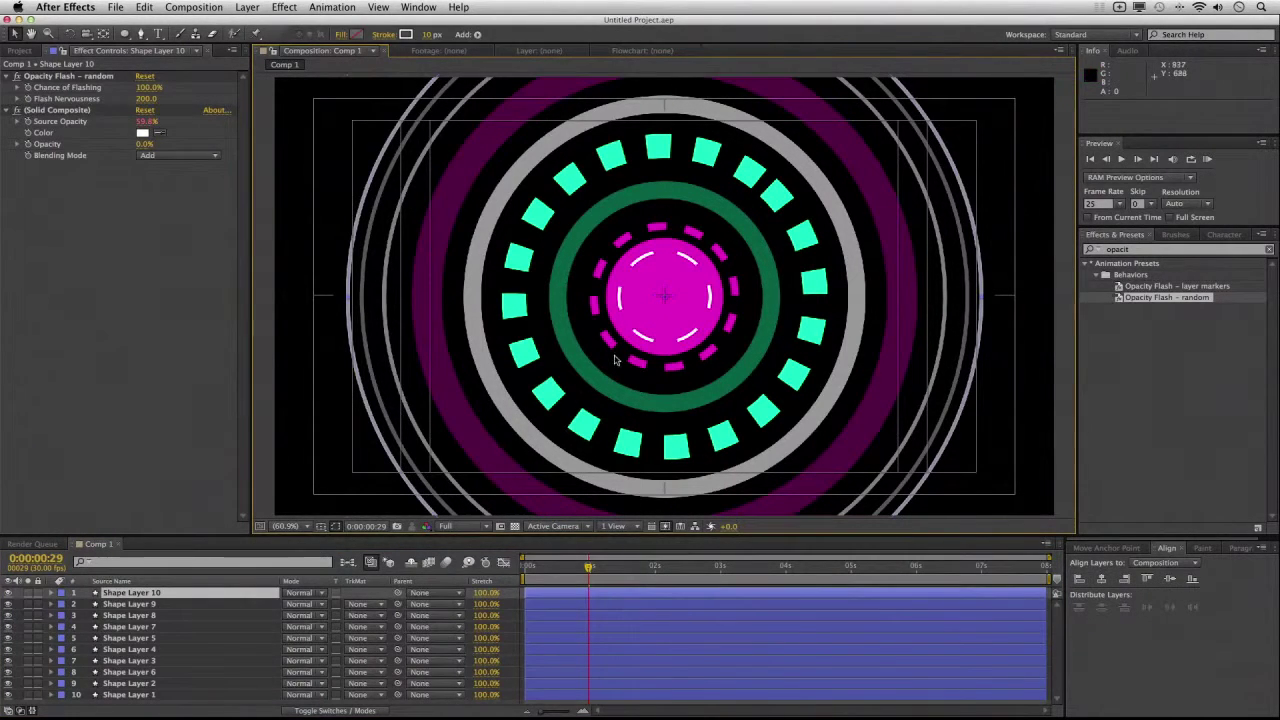
- Duplicate the inner magenta disc as Shape Layer 11 and shrink its ellipse size to 165
left_click(130, 695)
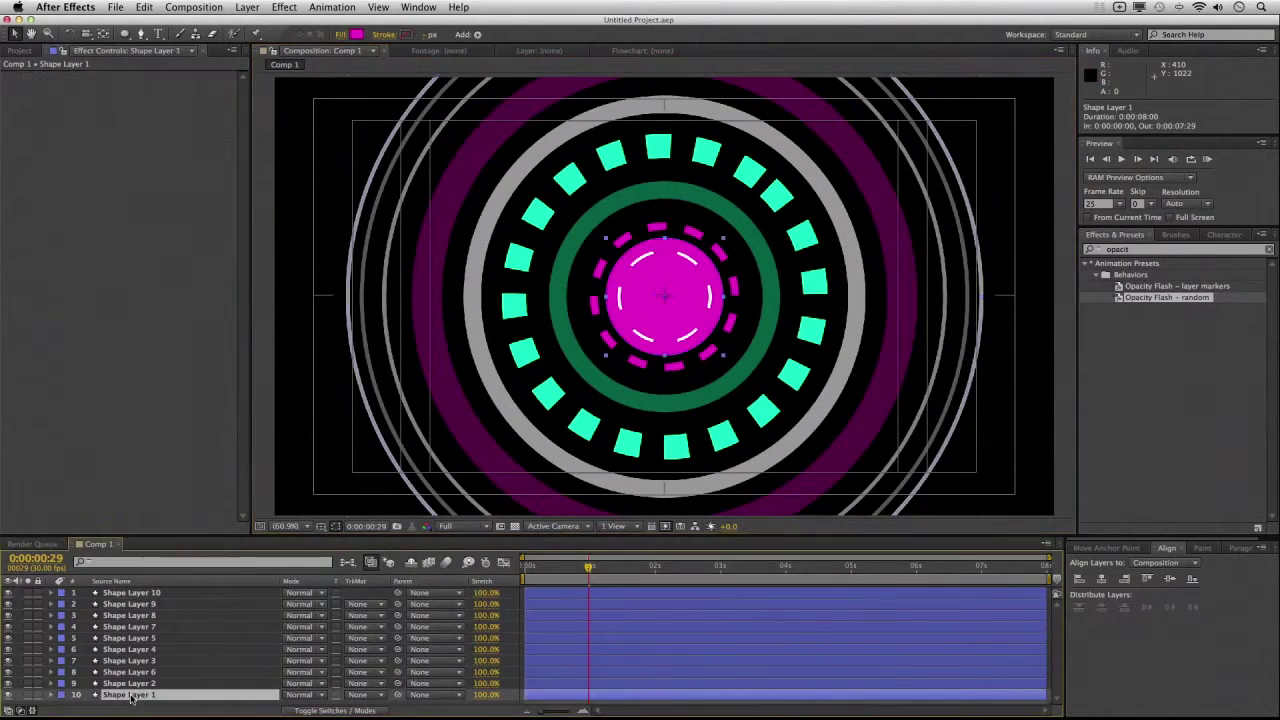
key("ctrl+d")
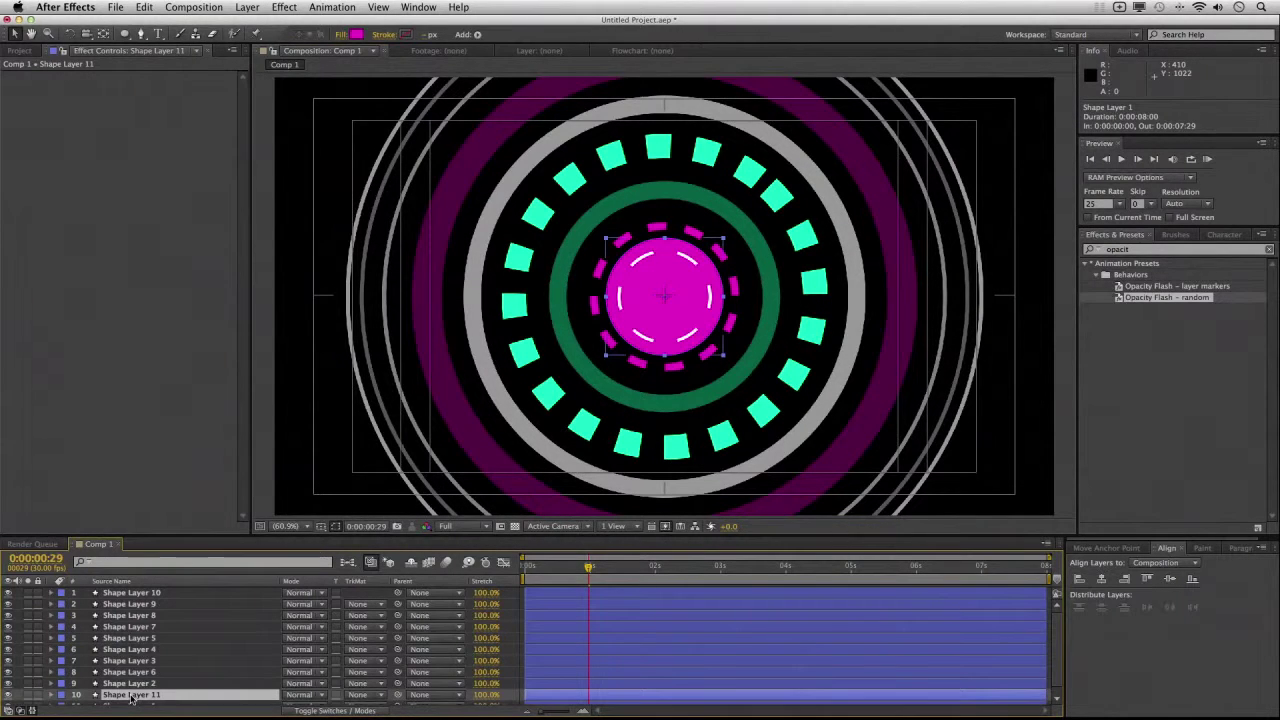
scroll(130, 698, "down", 1)
left_click(51, 687)
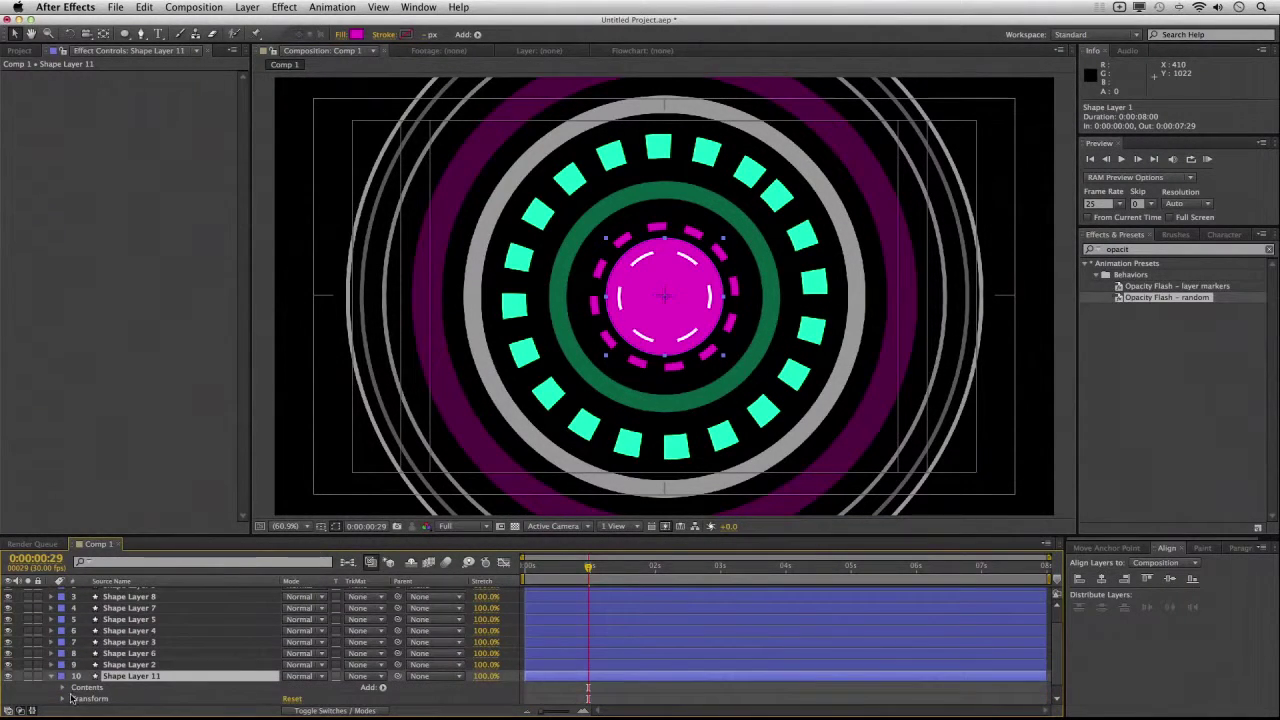
left_click(62, 688)
scroll(109, 701, "down", 2)
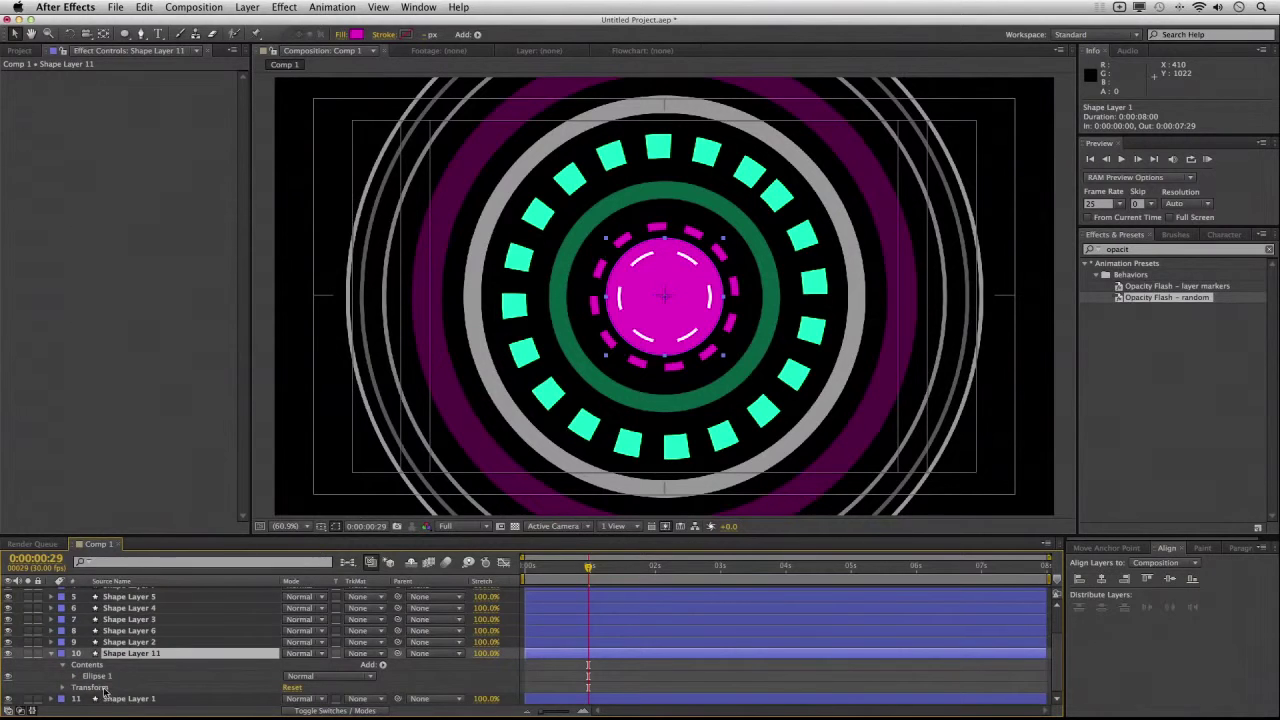
left_click(74, 677)
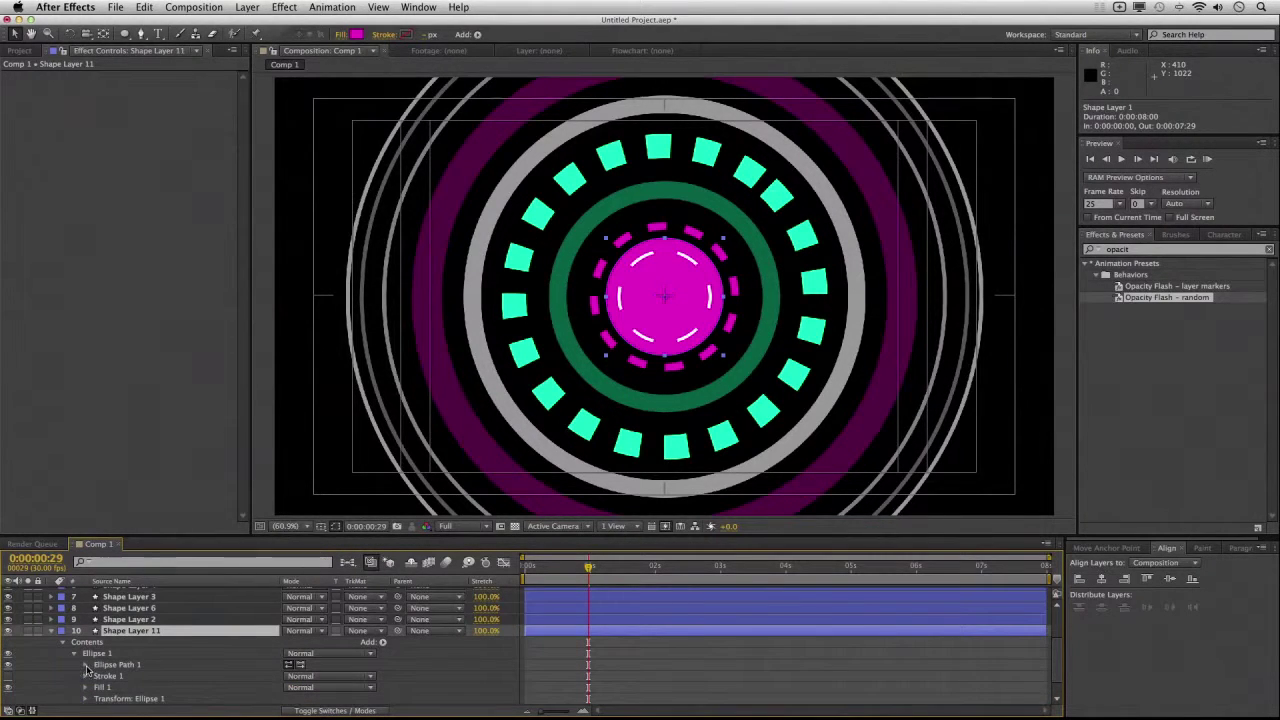
left_click(85, 665)
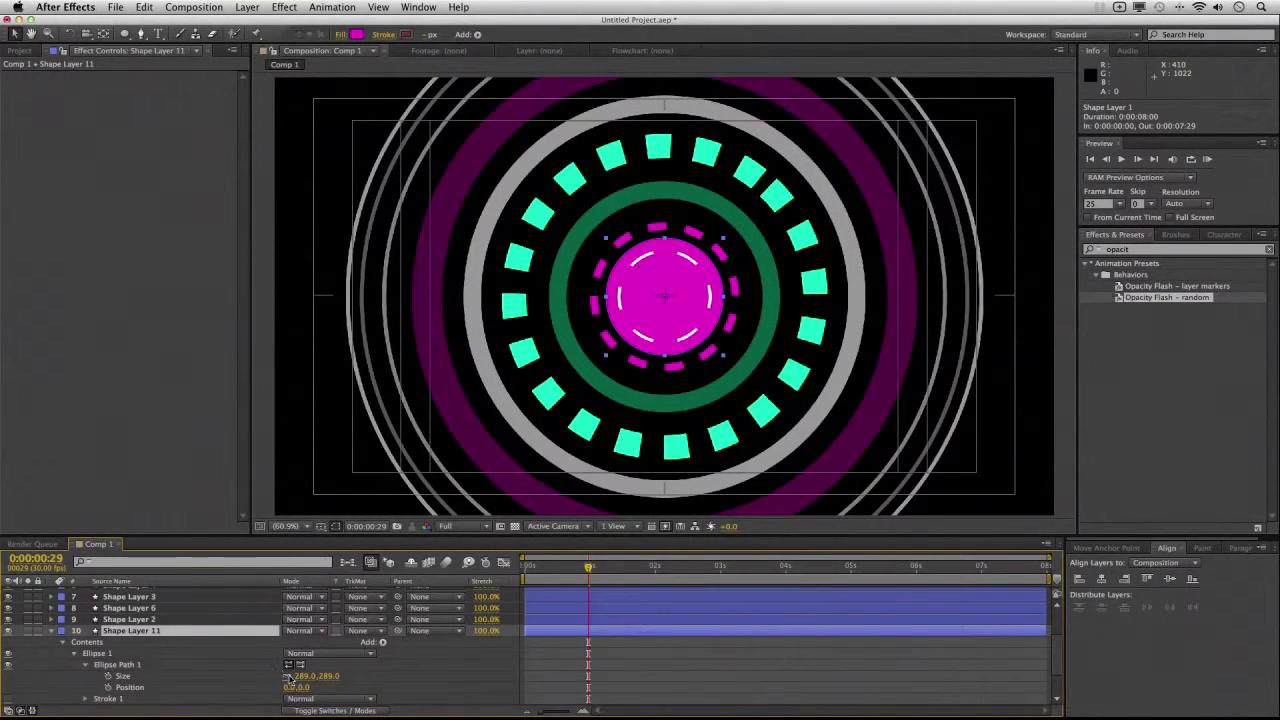
left_click_drag(302, 677, 232, 687)
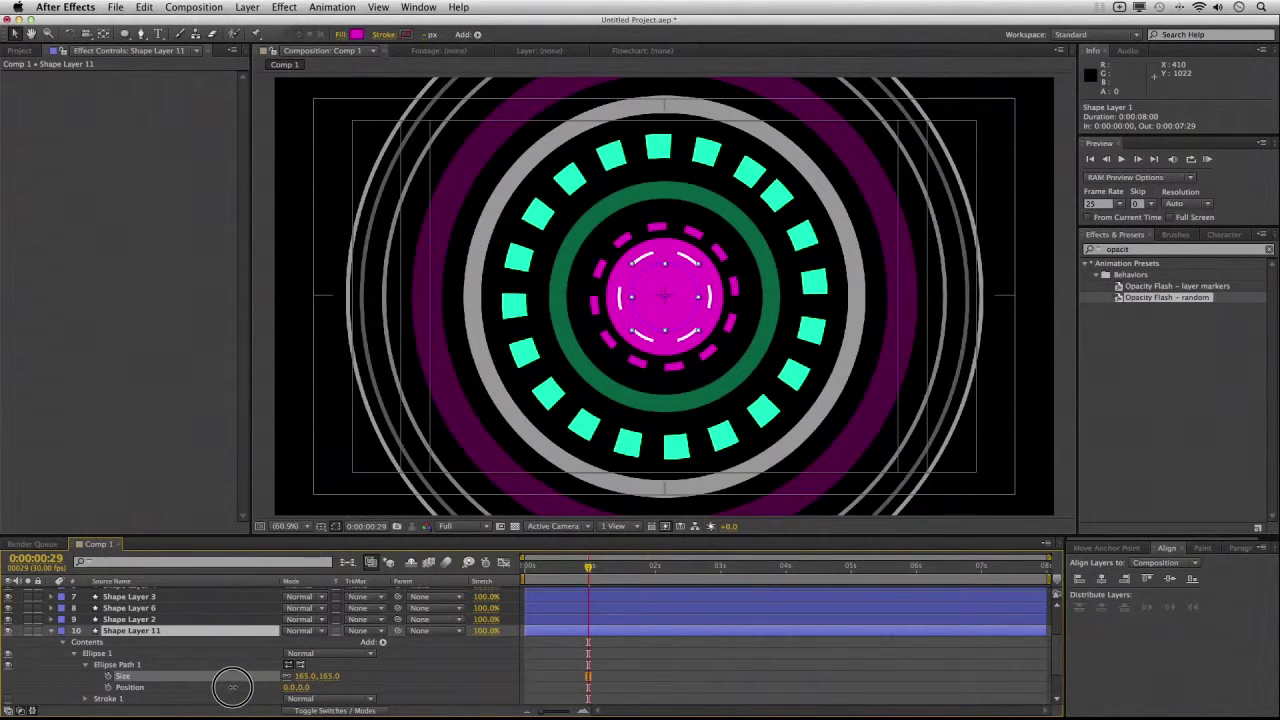
- Apply Opacity Flash – random to Shape Layer 11 at 100% chance and nervousness 100, then scrub to preview
left_click_drag(1146, 298, 65, 310)
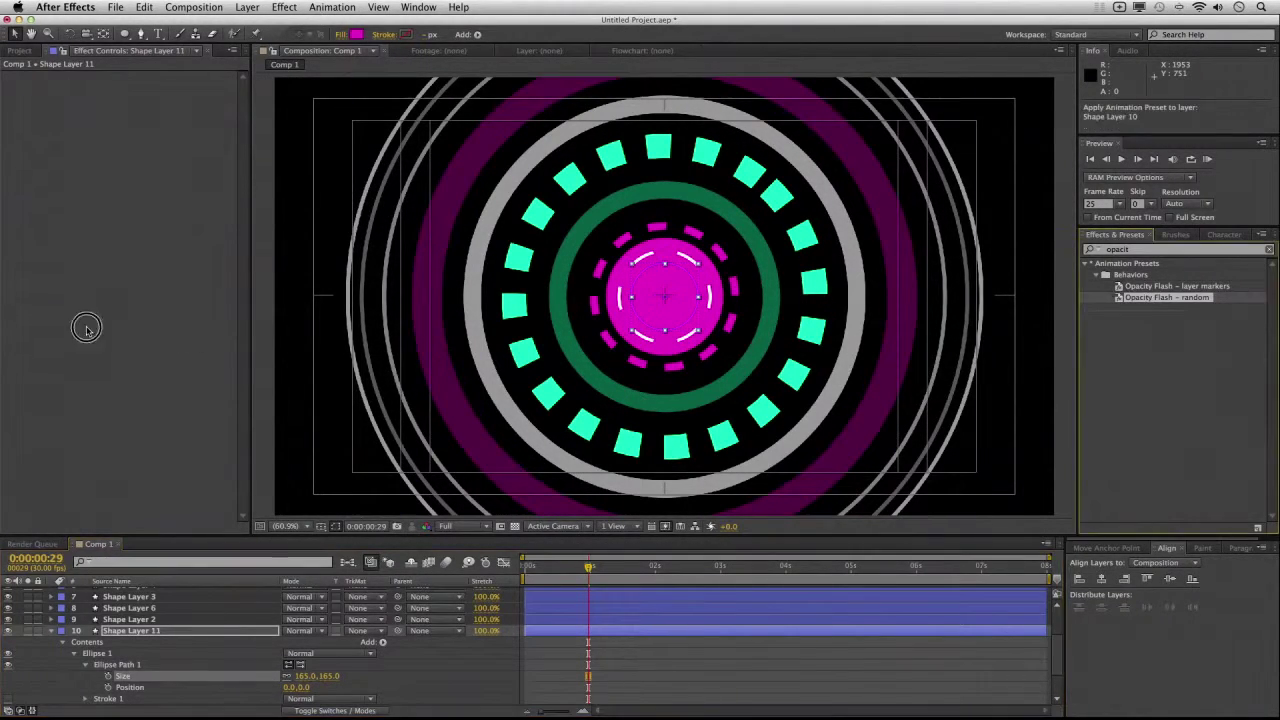
left_click(145, 88)
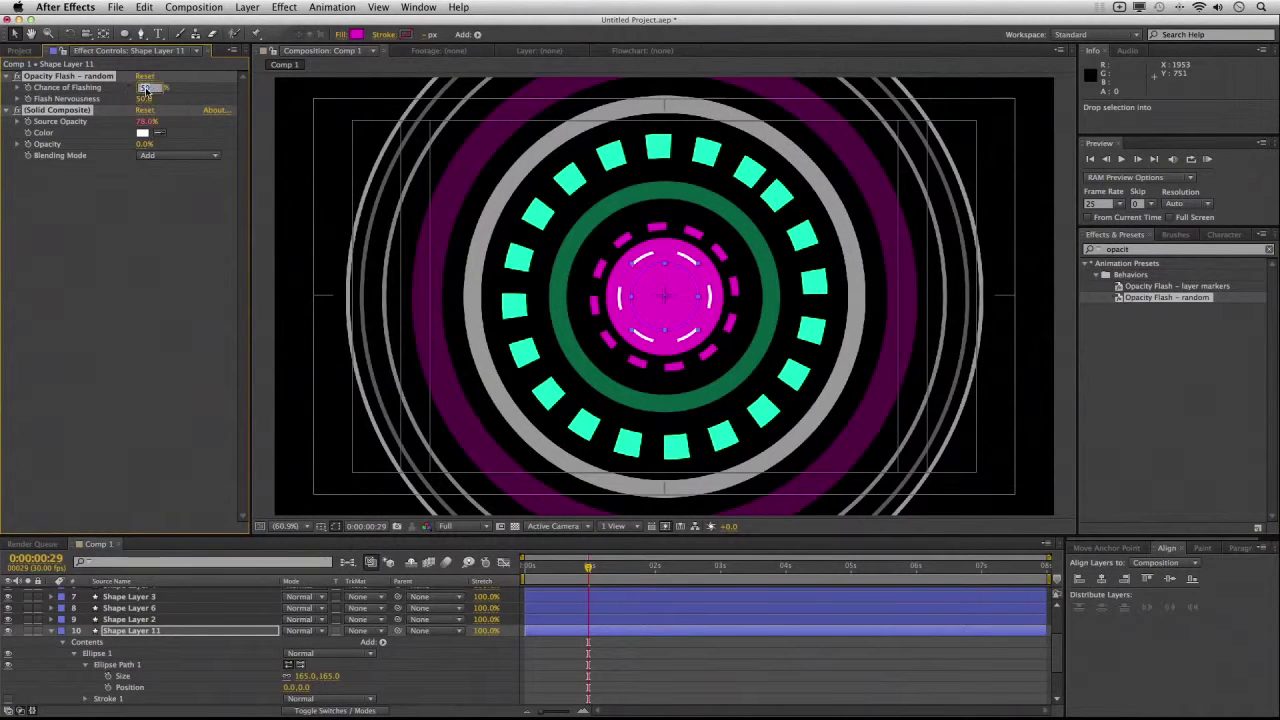
type("100")
key("Tab")
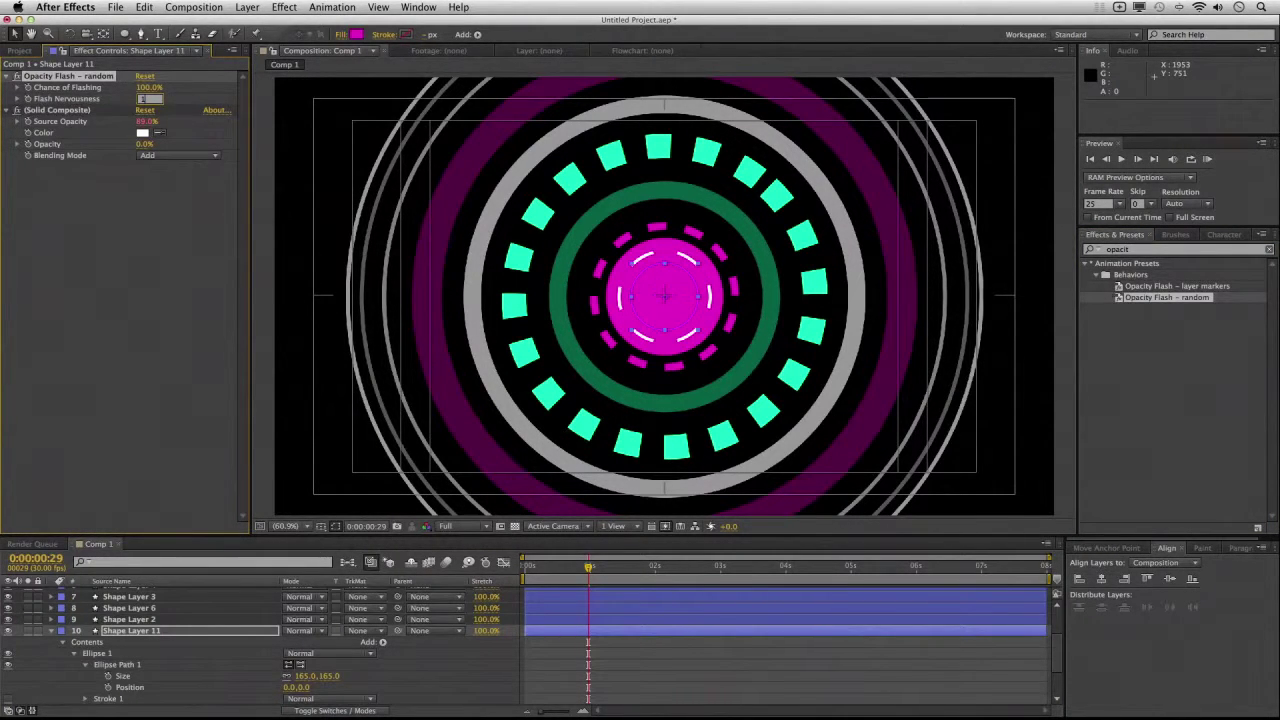
type("100")
key("Return")
mouse_move(588, 567)
left_mouse_down()
mouse_move(631, 568)
mouse_move(525, 568)
left_mouse_up()
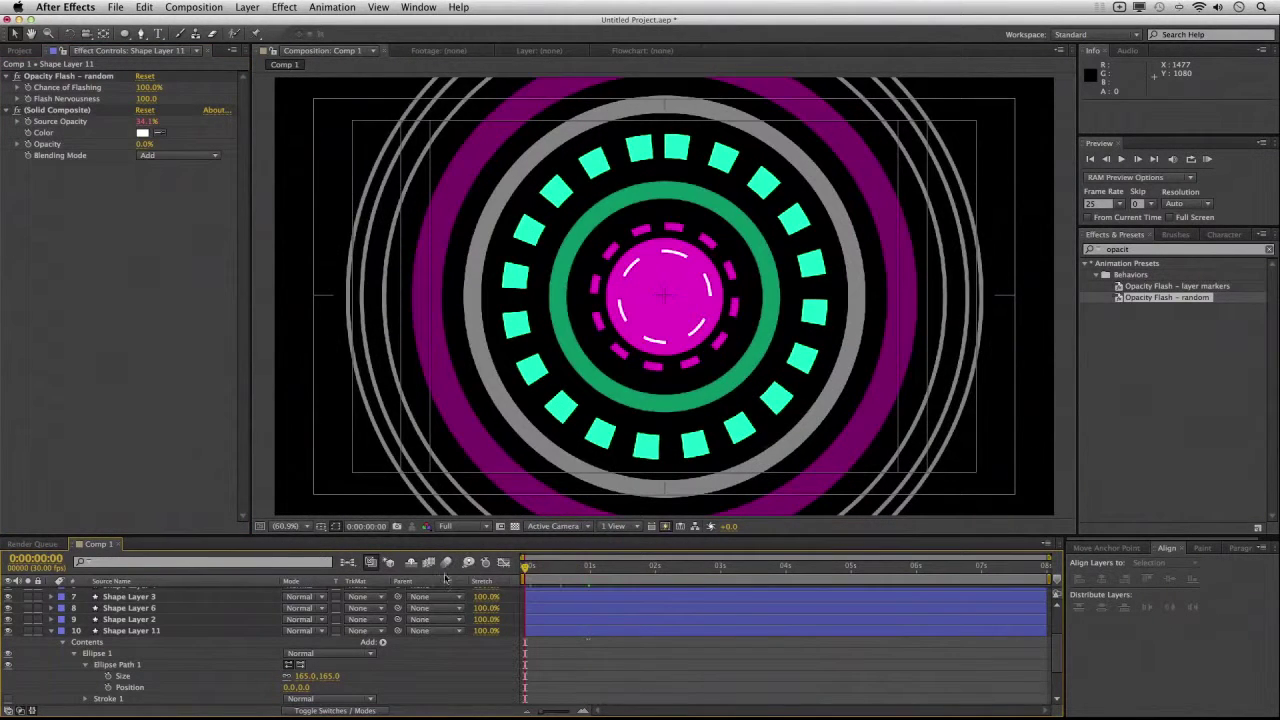
- Fill Shape Layer 11's small centre disc with white FFFFFF and scrub ahead to preview it
left_click(136, 632)
left_click(357, 35)
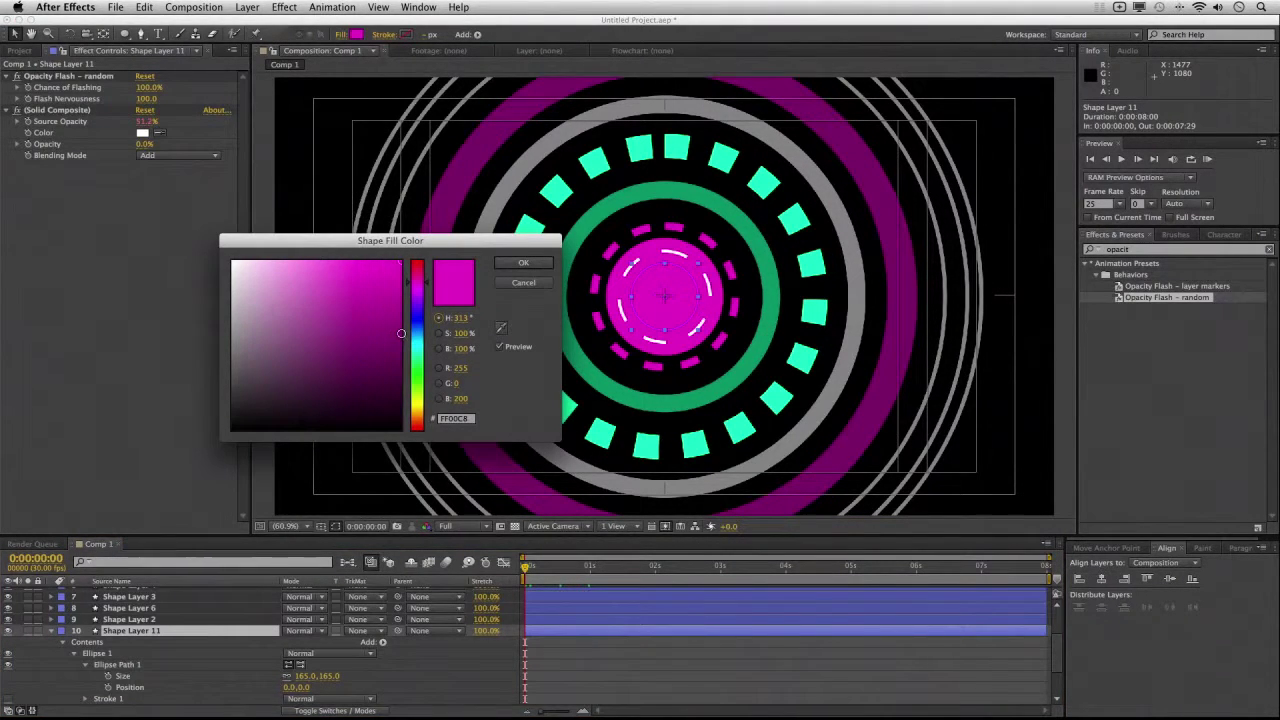
left_click(232, 262)
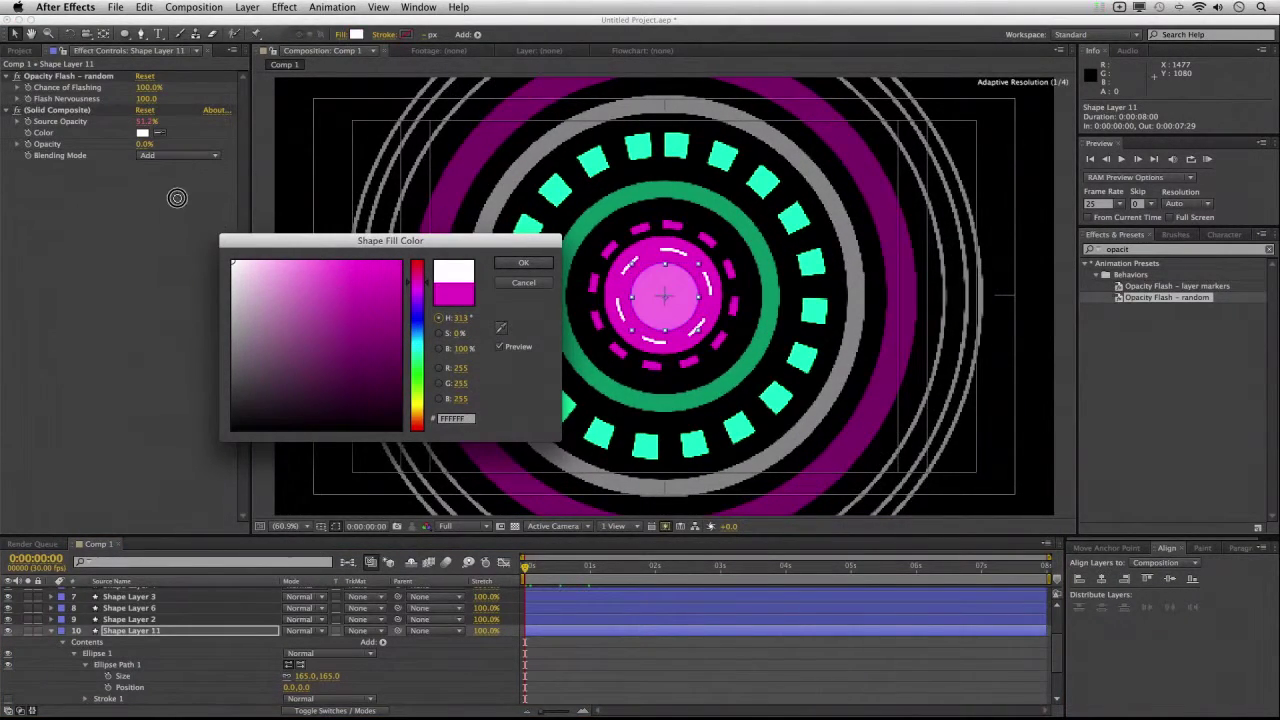
left_click(523, 262)
left_click(614, 655)
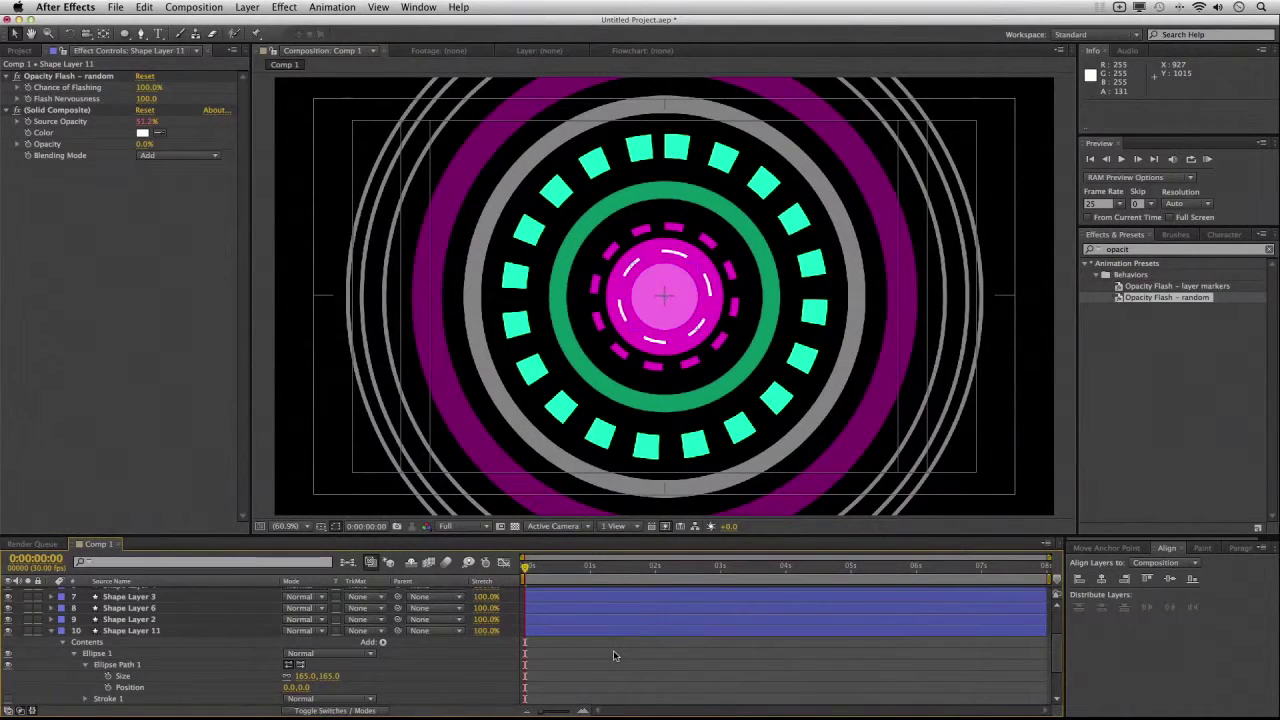
left_click_drag(526, 567, 863, 572)
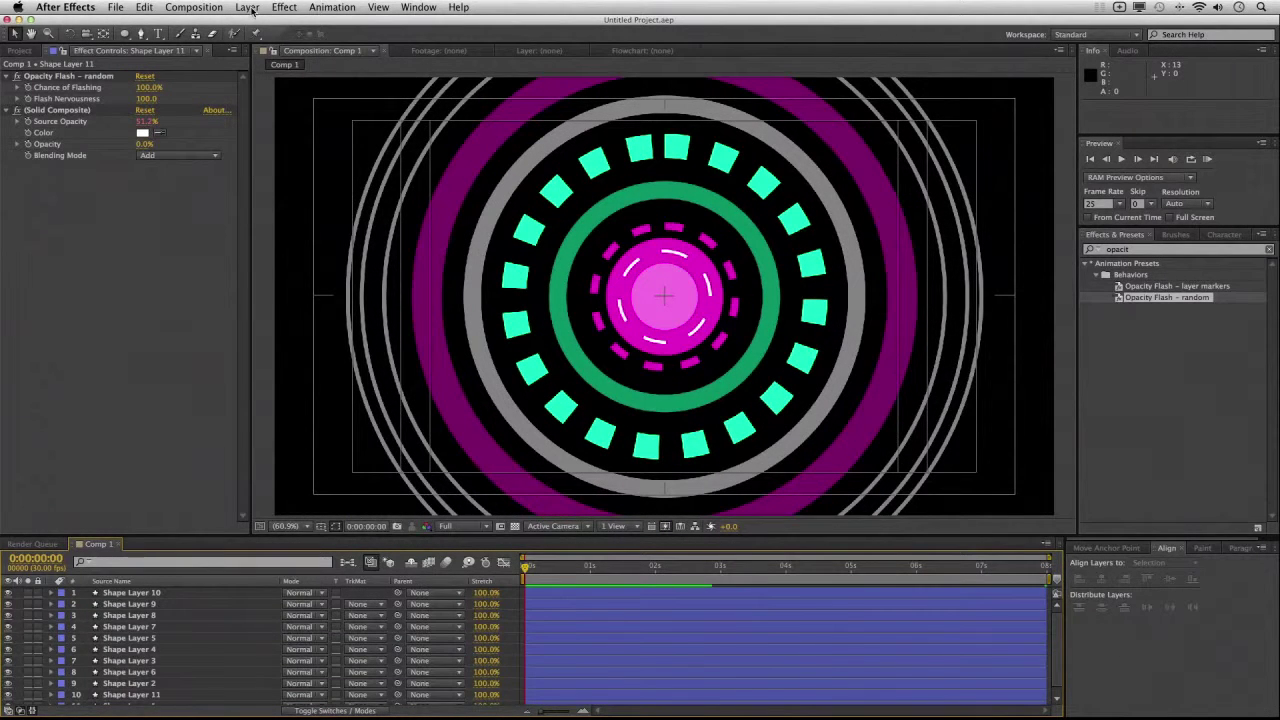
- Add a new camera layer, Camera 1, with default settings and dismiss the 2D-layers warning
left_click(248, 8)
mouse_move(259, 28)
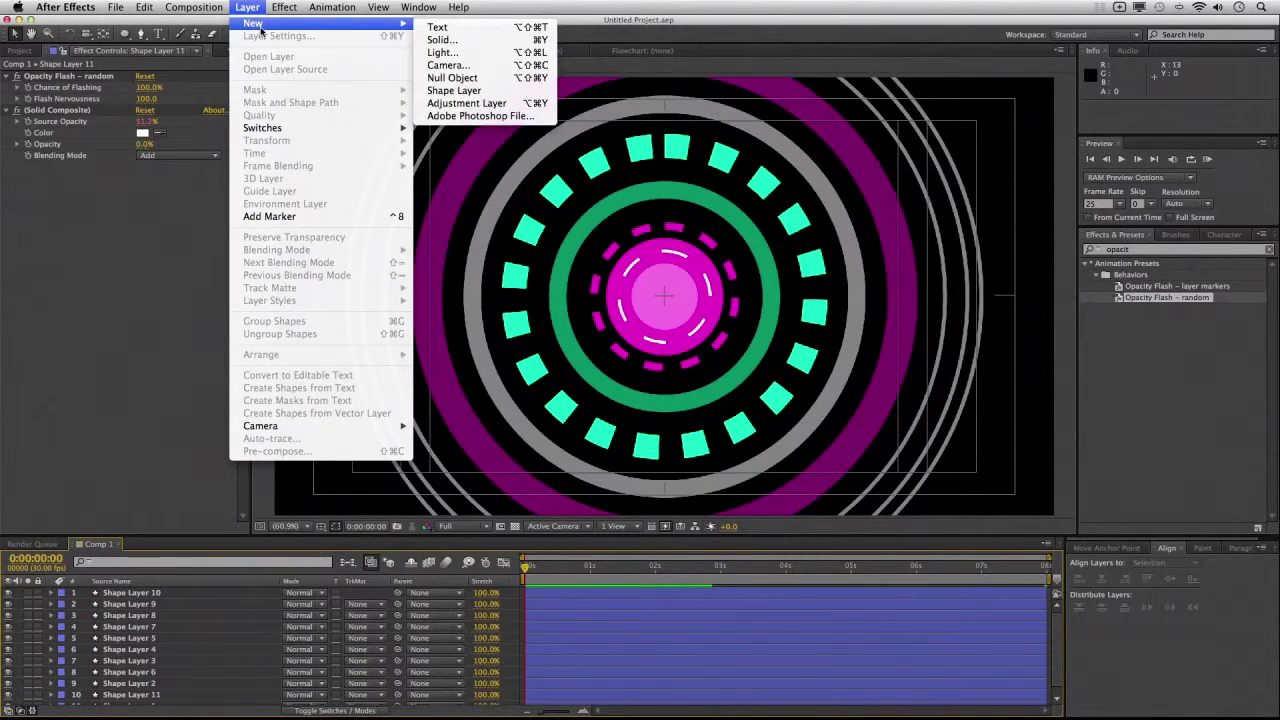
left_click(447, 65)
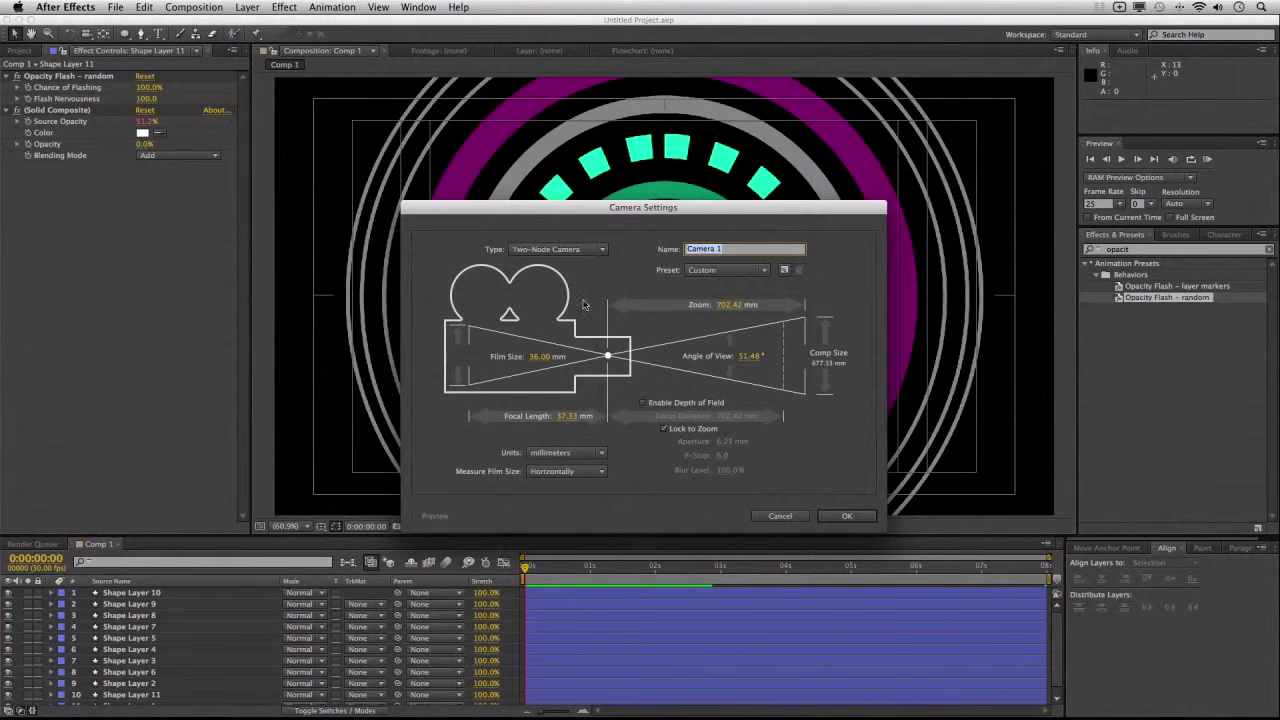
left_click(864, 522)
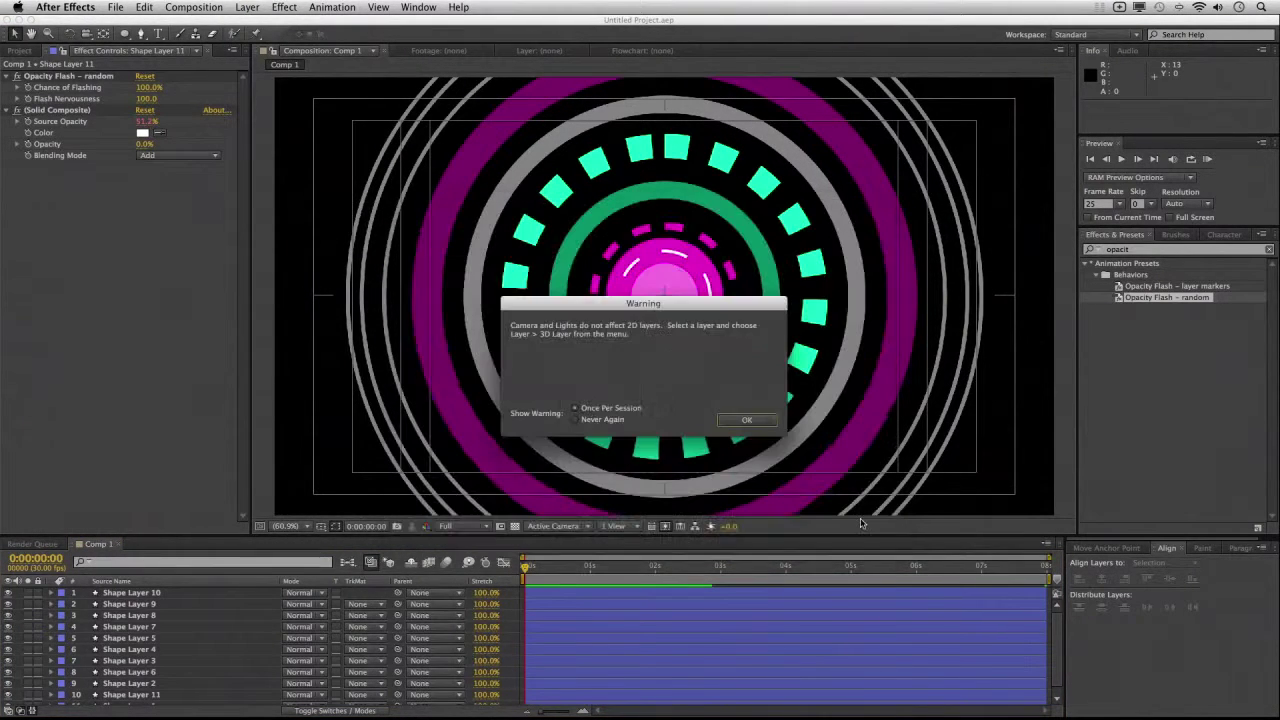
left_click(762, 421)
- Make Shape Layers 1–10 3D layers, then select Camera 1 and reveal its properties
left_click(128, 607)
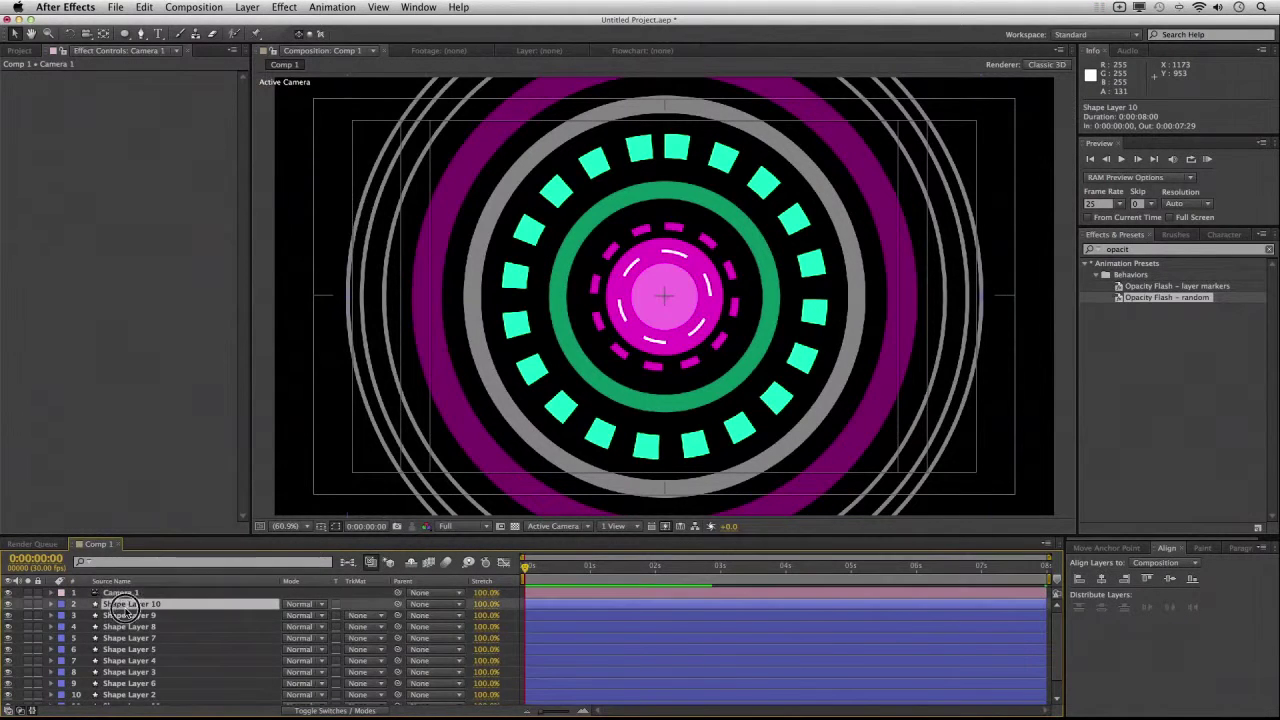
scroll(210, 625, "down", 2)
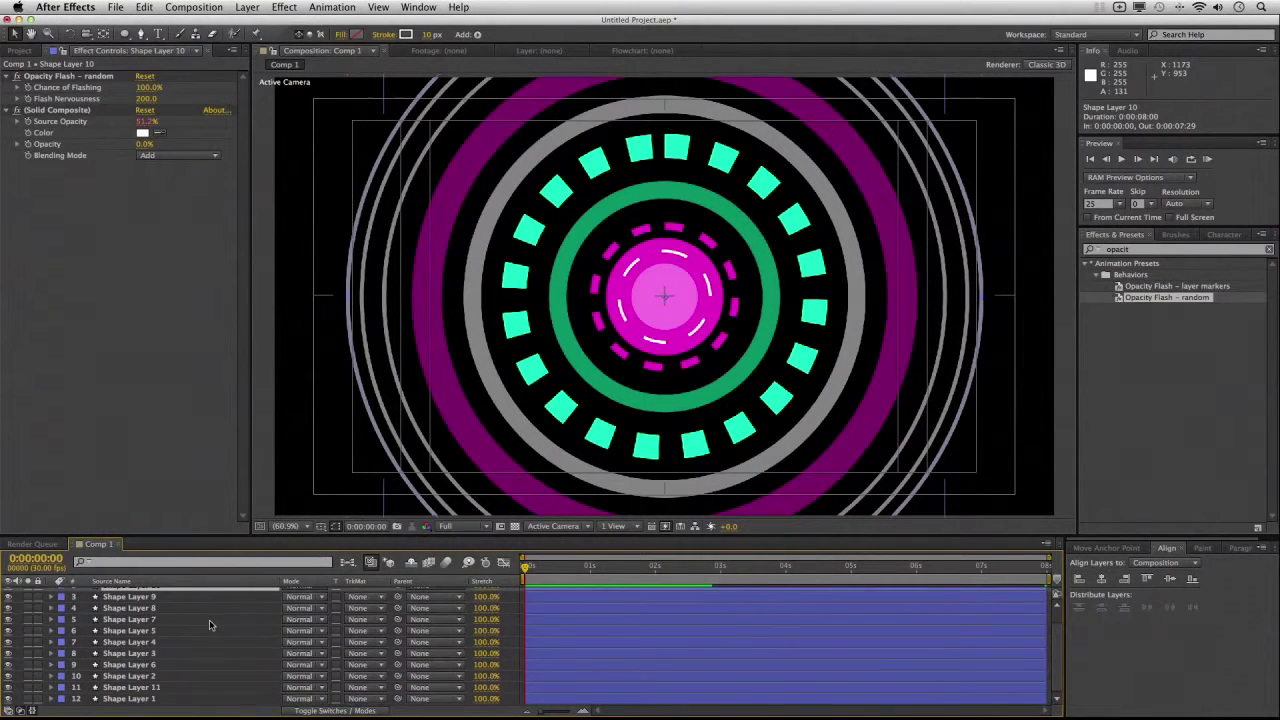
left_click(143, 700)
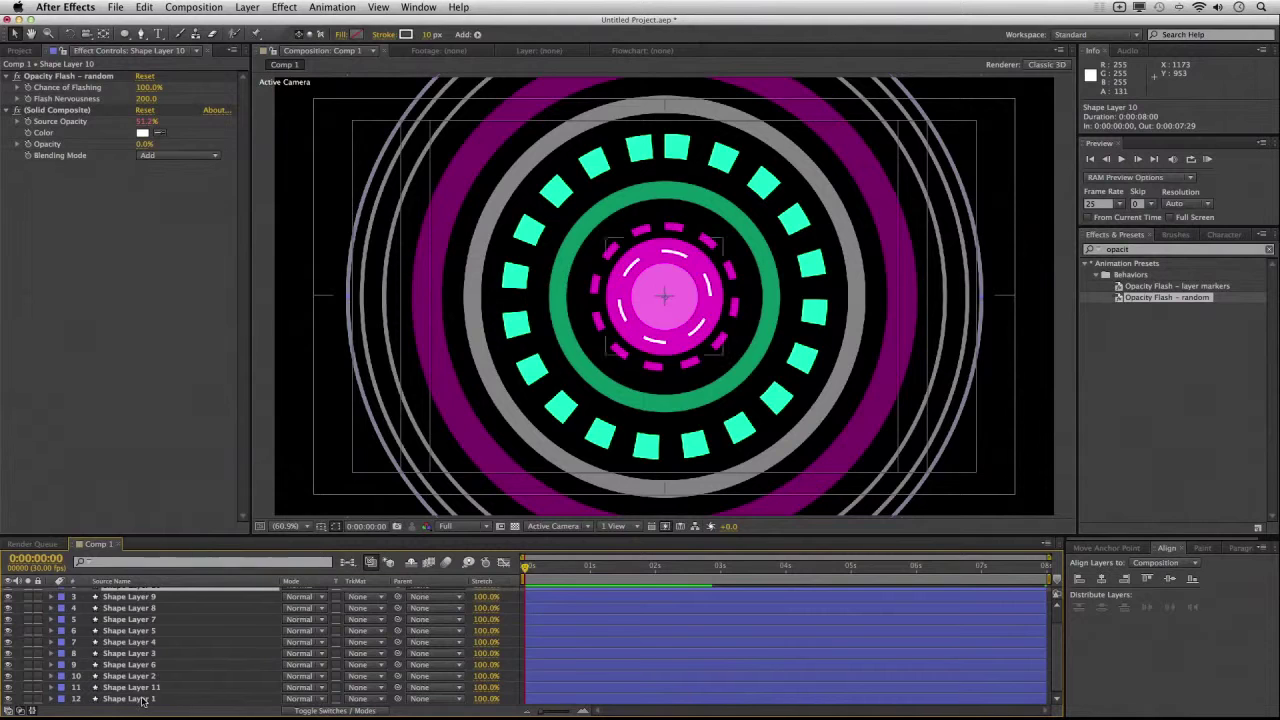
left_click(143, 699, "shift")
scroll(150, 638, "up", 3)
right_click(150, 638)
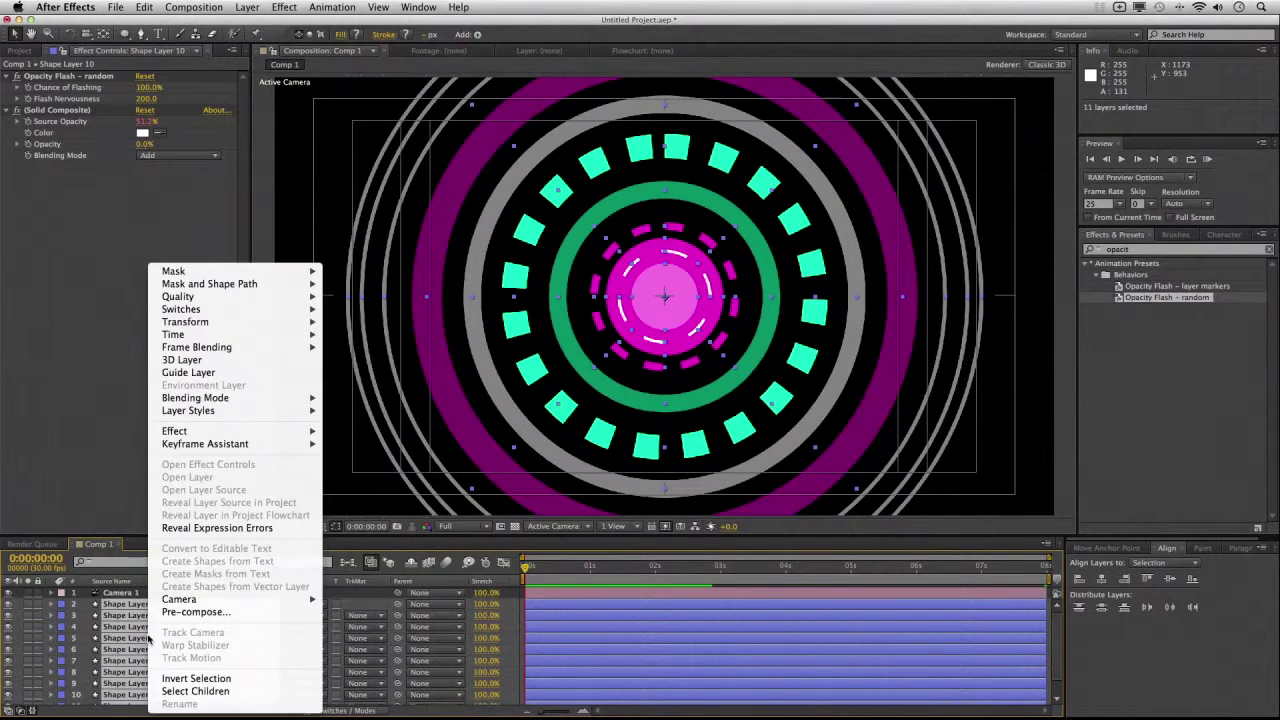
left_click(185, 362)
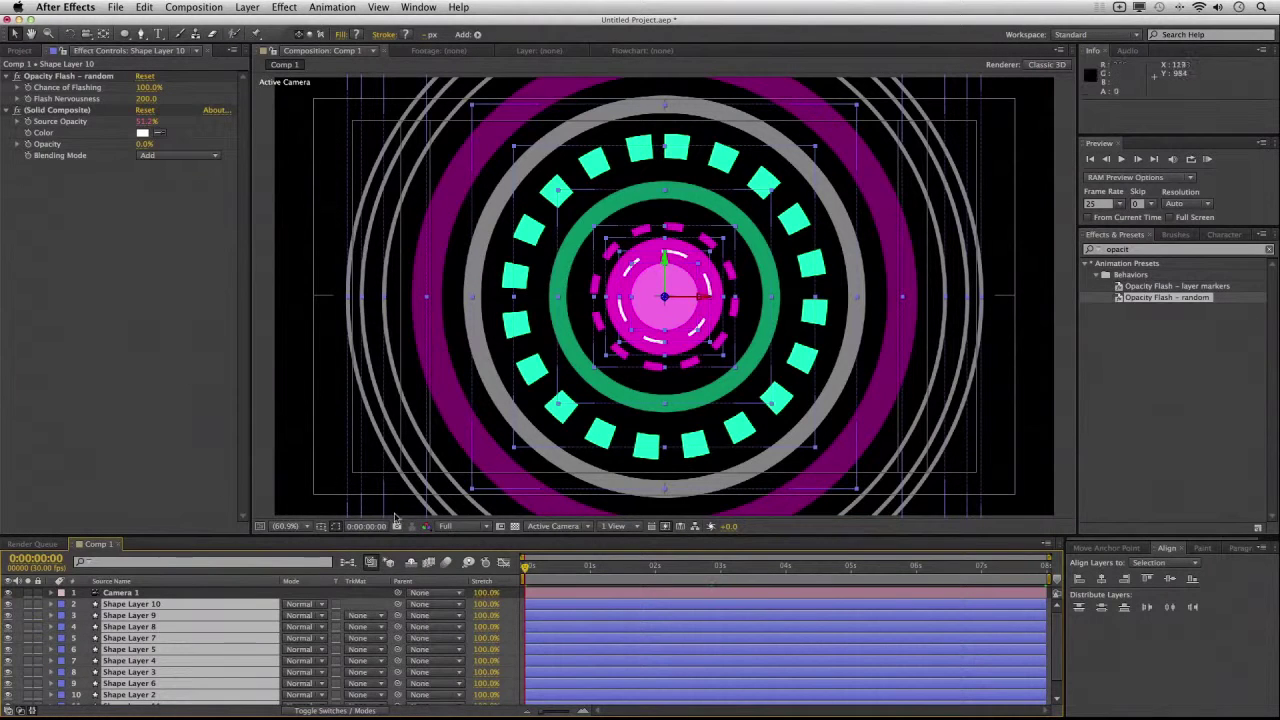
left_click(165, 595)
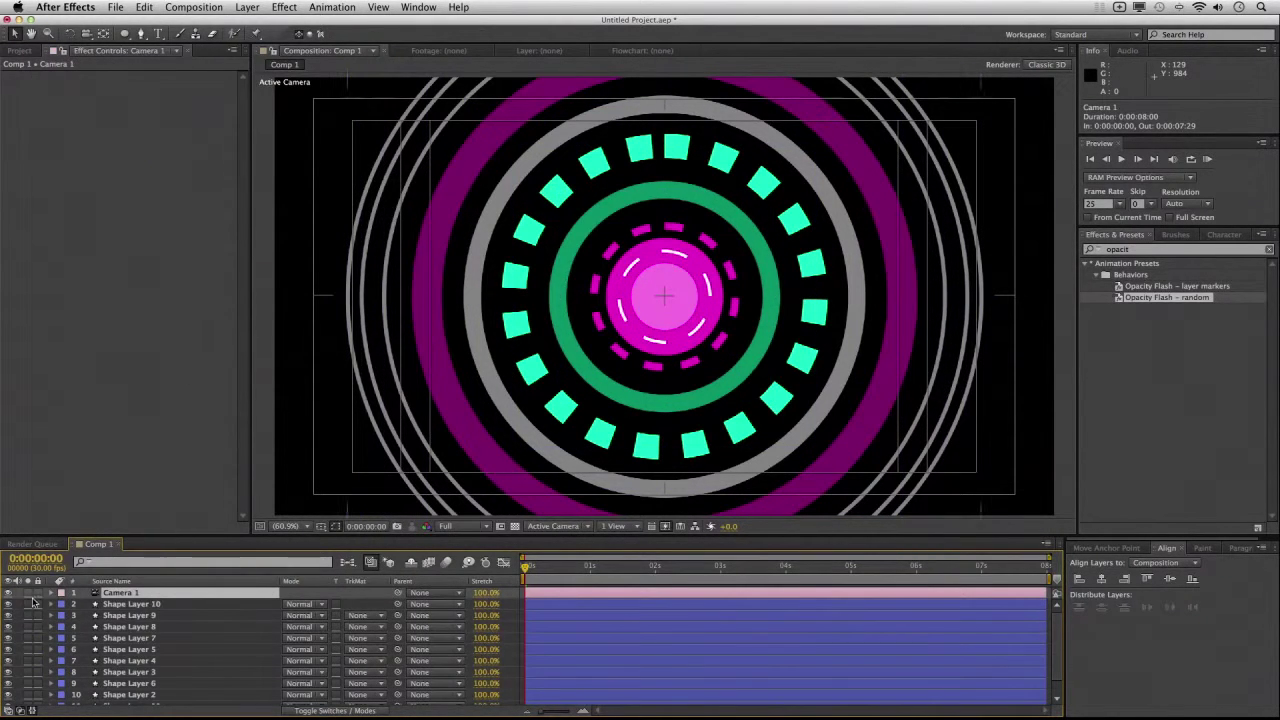
left_click(50, 593)
- Choose the Track Z Camera Tool and set Camera 1's Position keyframe at 0s (960, 540, -1991.1)
left_click(62, 604)
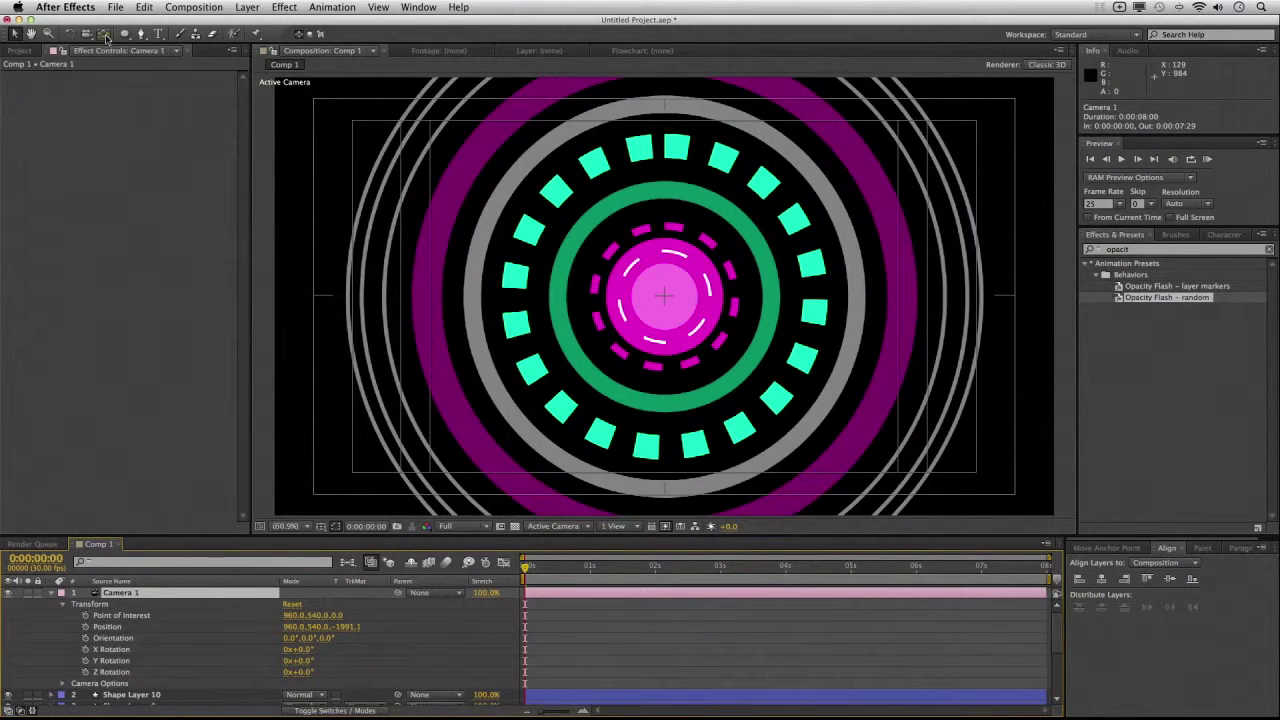
left_click(88, 37)
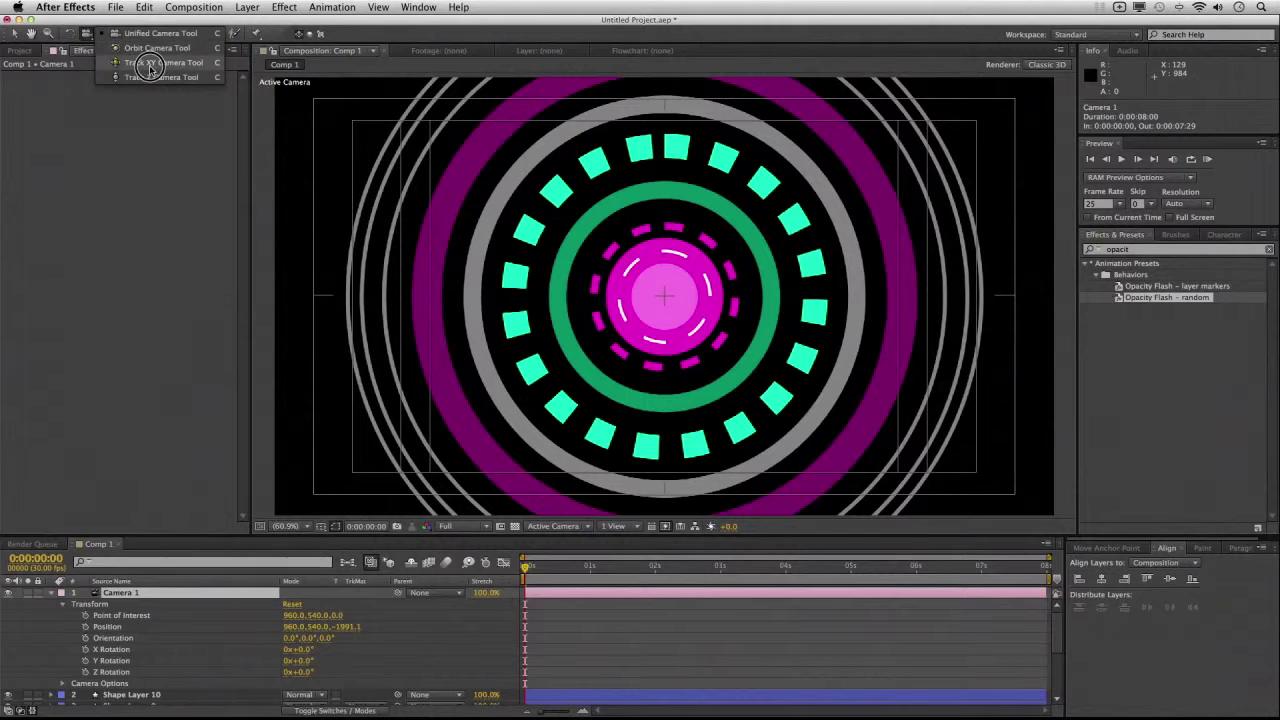
left_click_drag(90, 40, 152, 77)
mouse_move(678, 290)
left_mouse_down()
mouse_move(692, 285)
mouse_move(695, 302)
left_mouse_up()
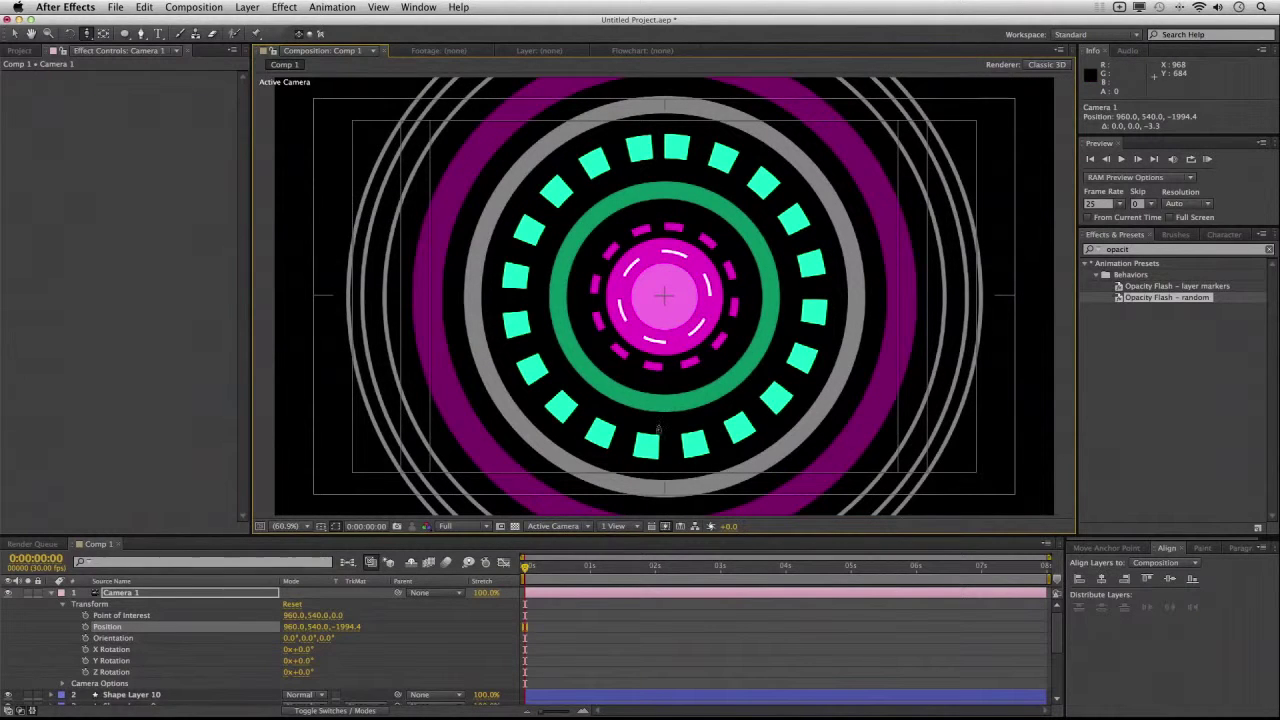
key("ctrl+z")
left_click(85, 627)
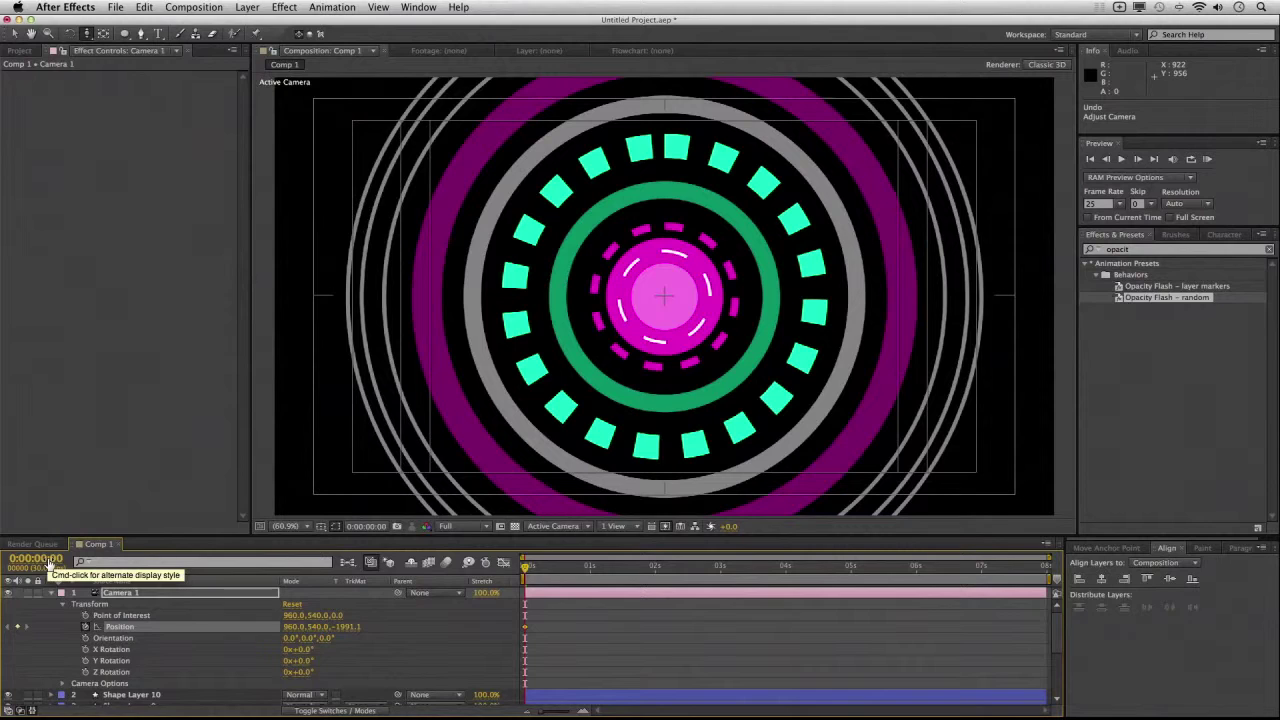
- Move the current time to the 1-second mark
left_click(48, 562)
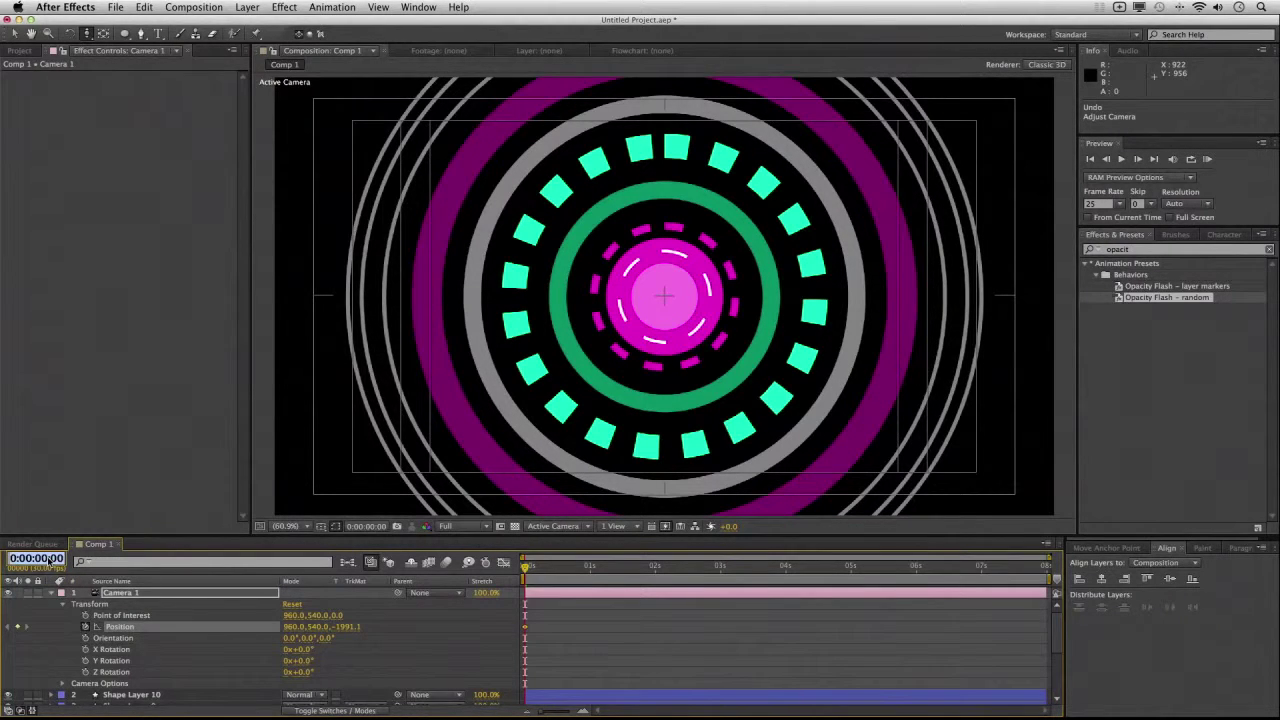
type("0100")
key("Return")
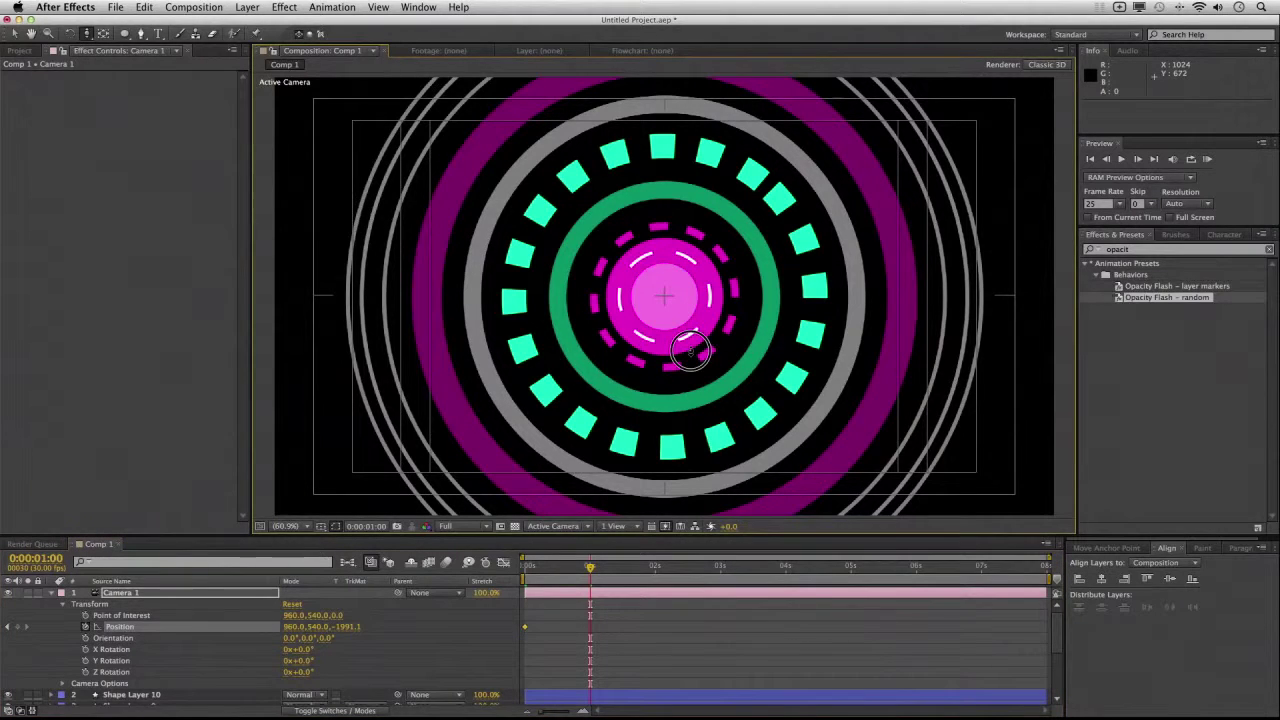
- Dolly Camera 1 in to z -1630 at 1 second and copy the 0s and 1s keyframes
left_click_drag(690, 352, 693, 343)
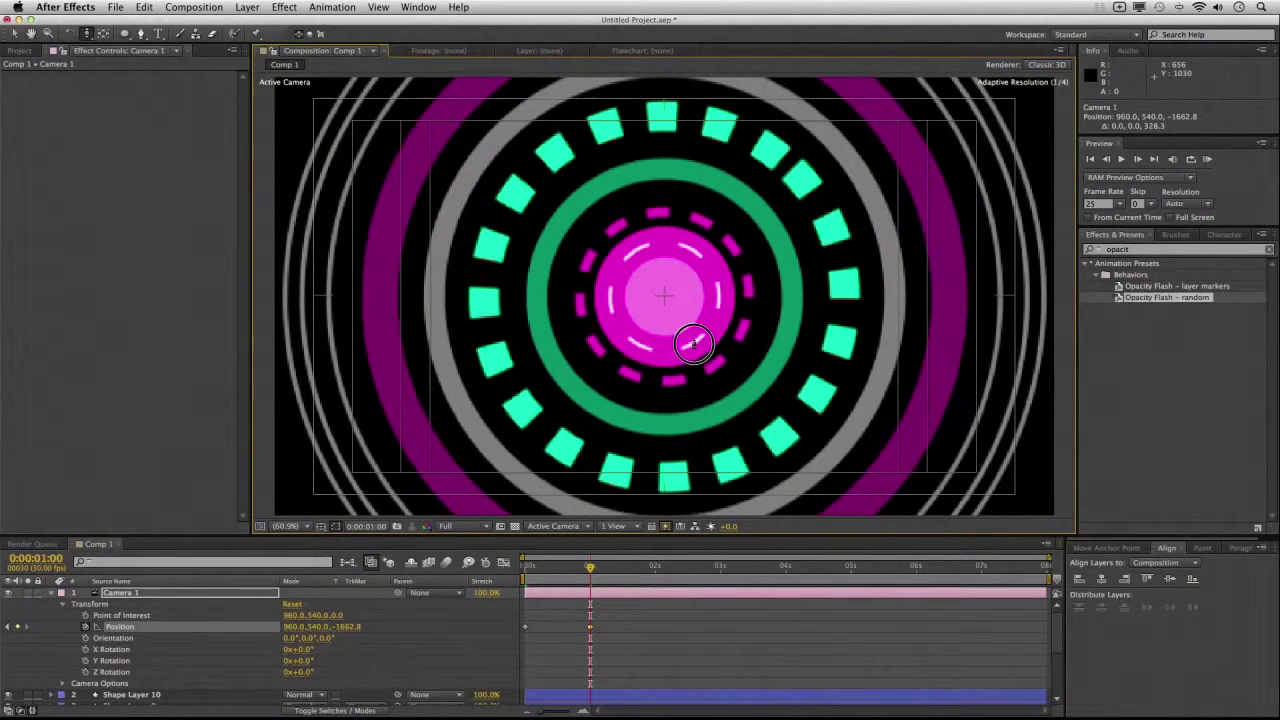
left_click_drag(693, 343, 693, 340)
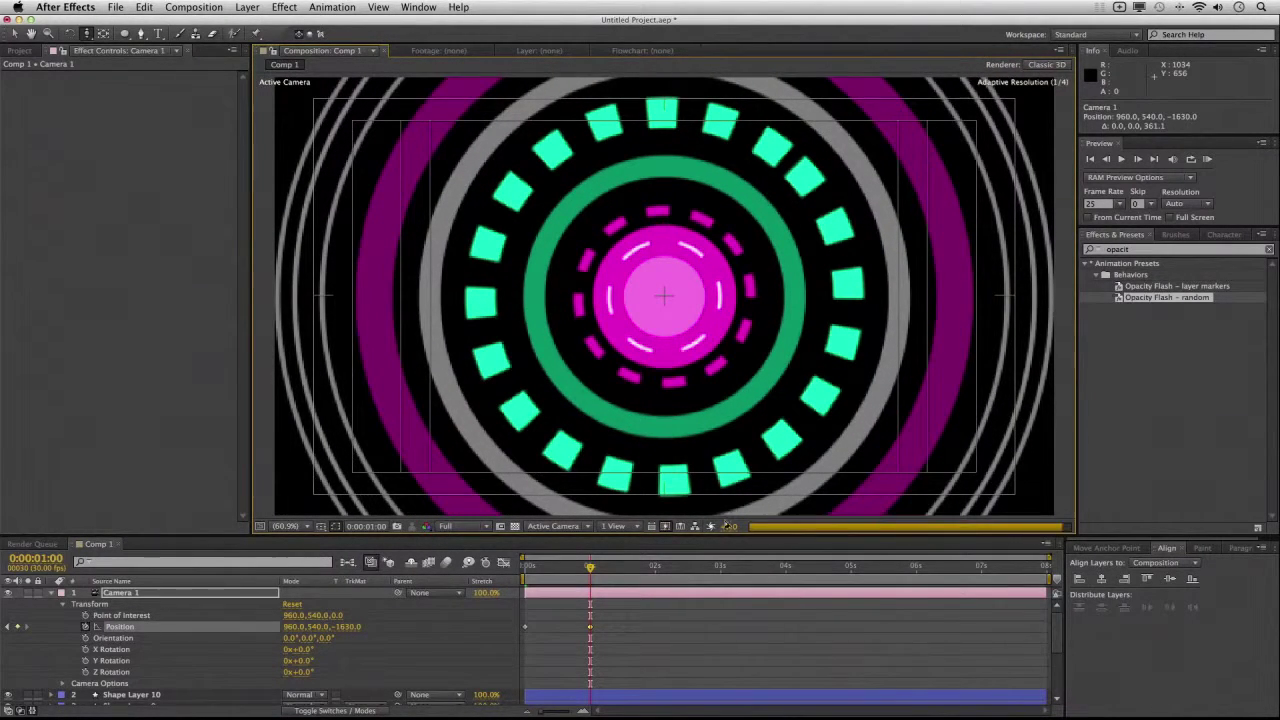
left_click_drag(636, 606, 521, 651)
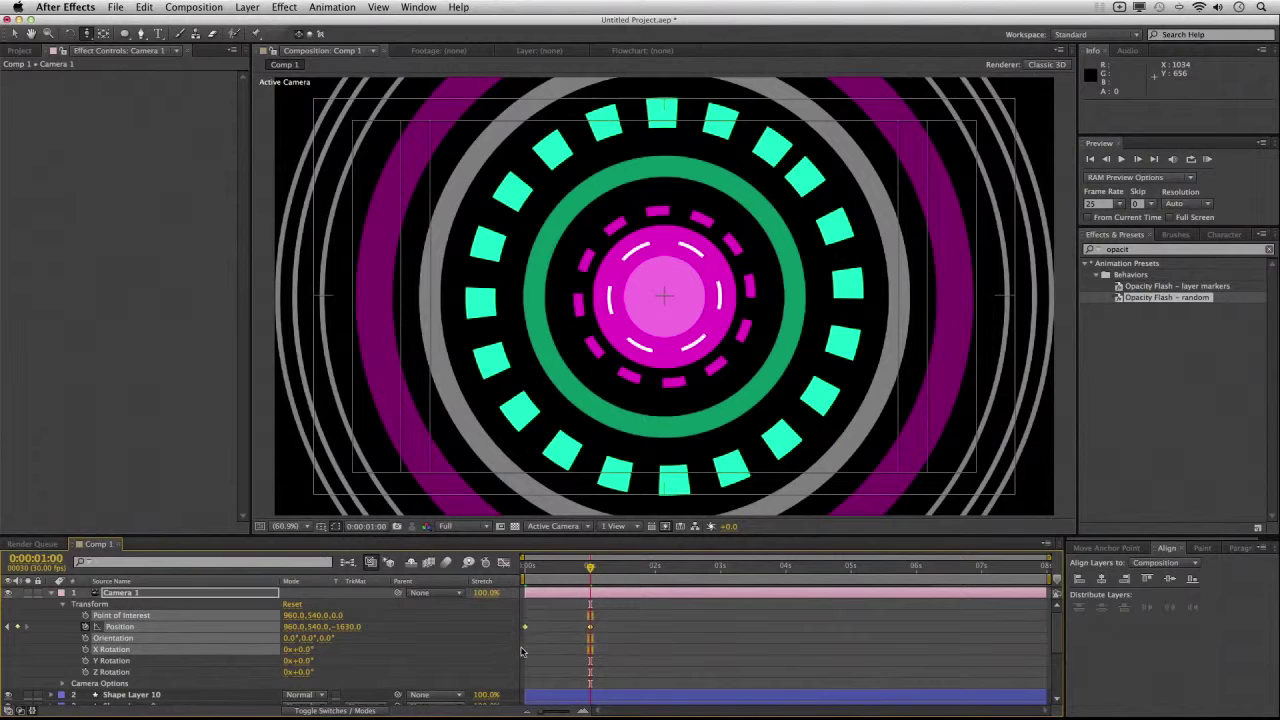
key("super+c")
- Paste the two Position keyframes at 2, 4 and 6 seconds
left_click(45, 566)
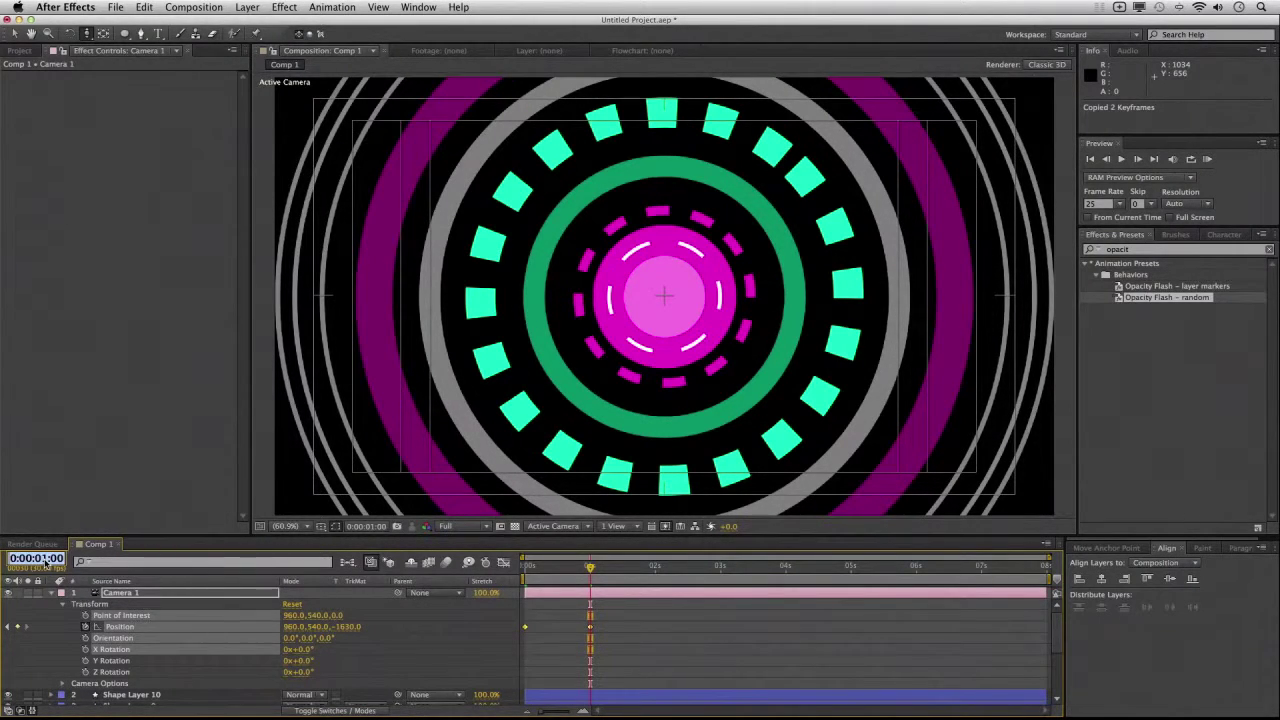
type("0200")
key("Return")
key("super+v")
left_click(45, 566)
type("04")
key("Return")
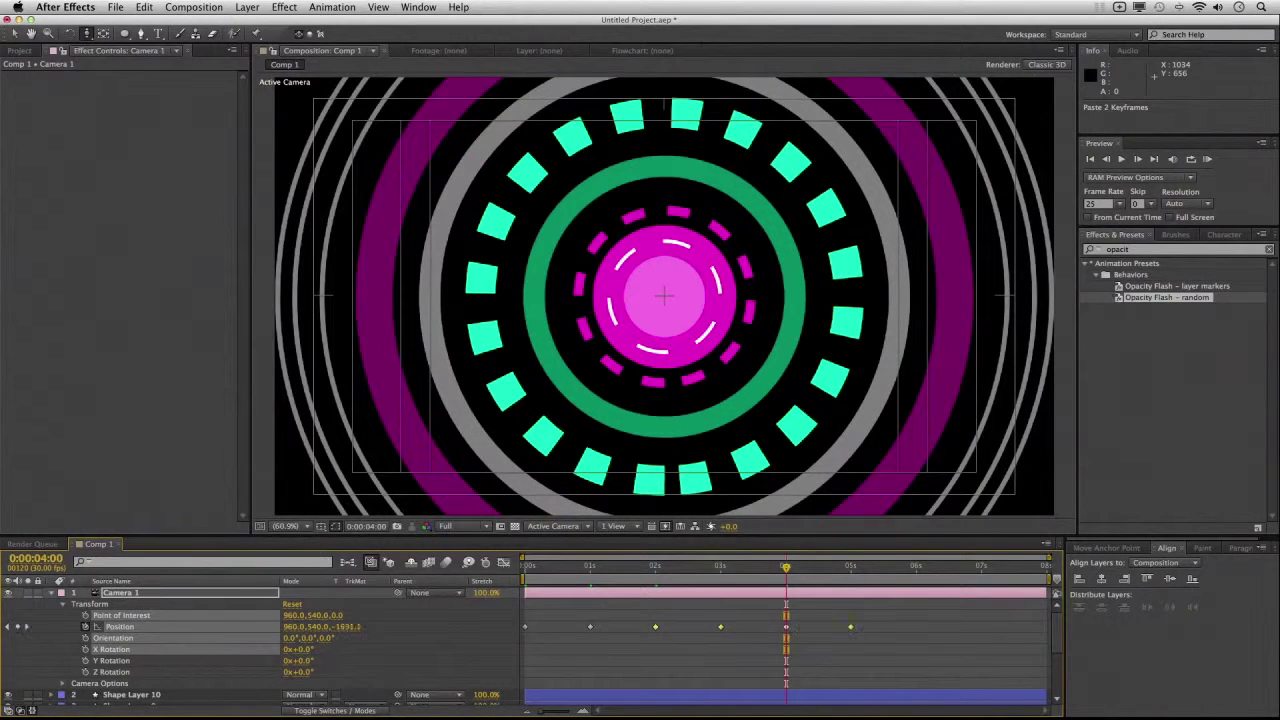
key("super+v")
left_click(50, 564)
type("0:")
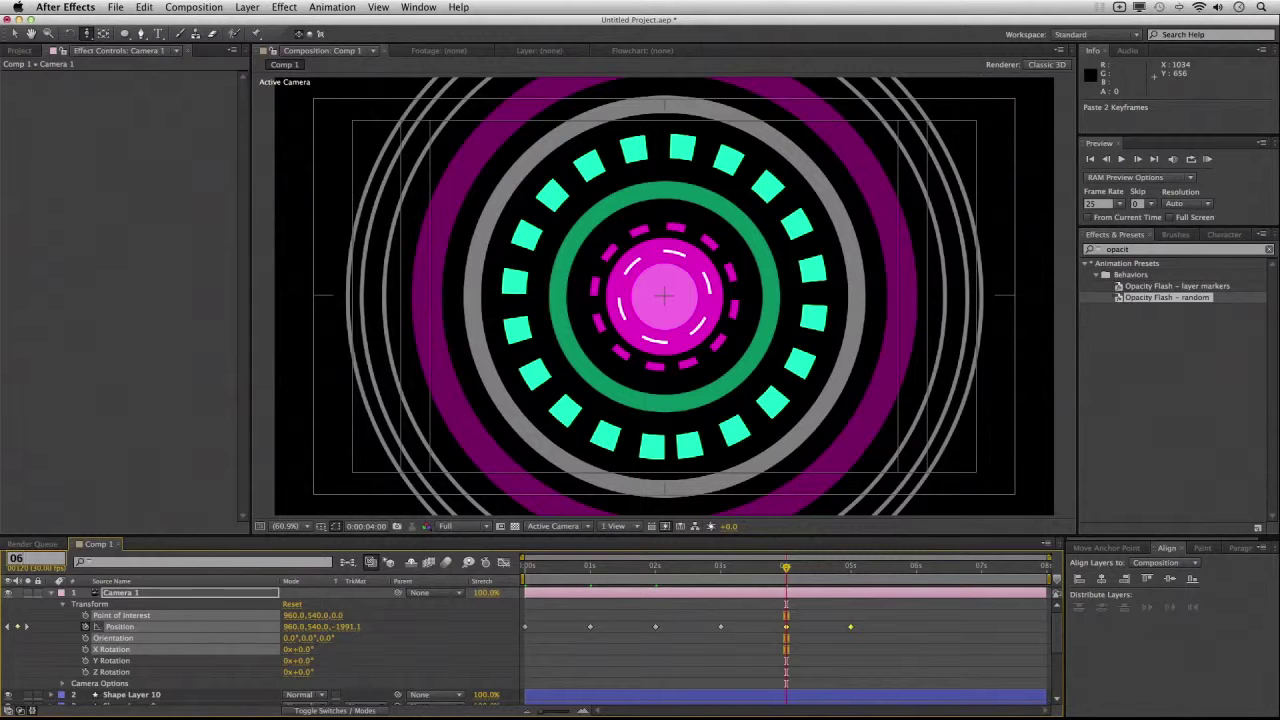
type("00")
key("Return")
key("super+v")
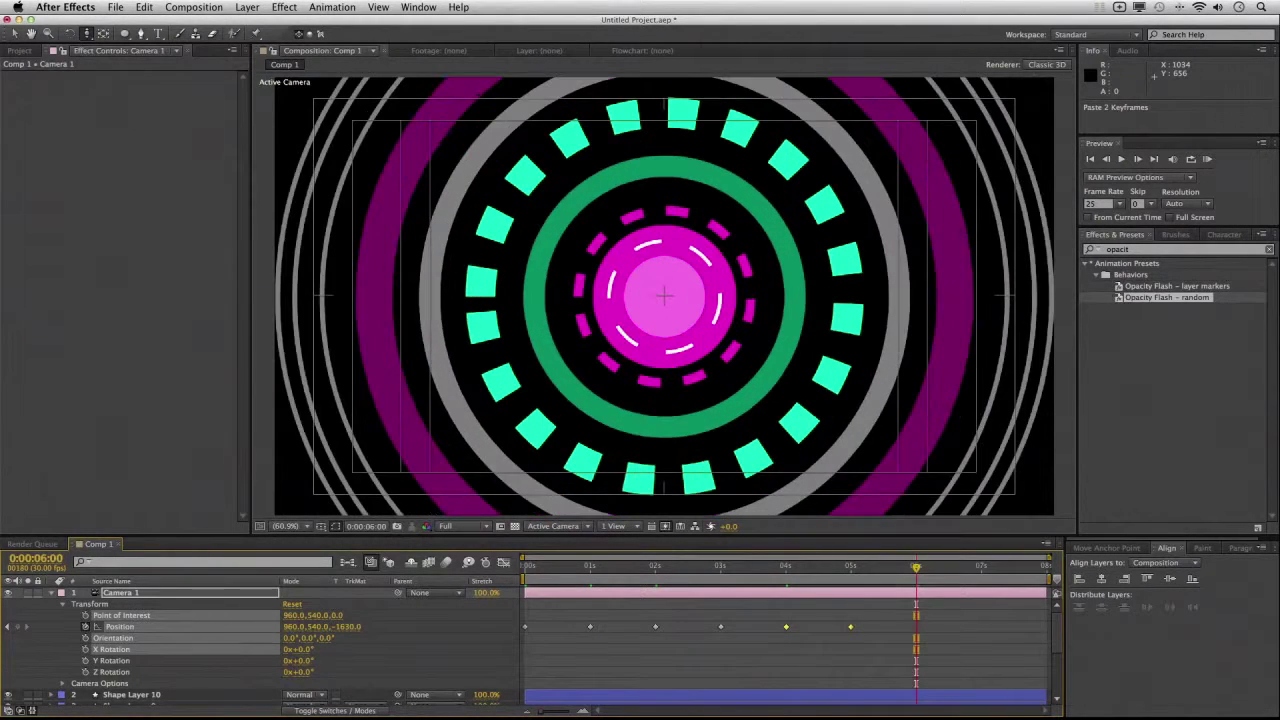
- Move the current time to the 8-second end and deselect the camera
left_click(38, 568)
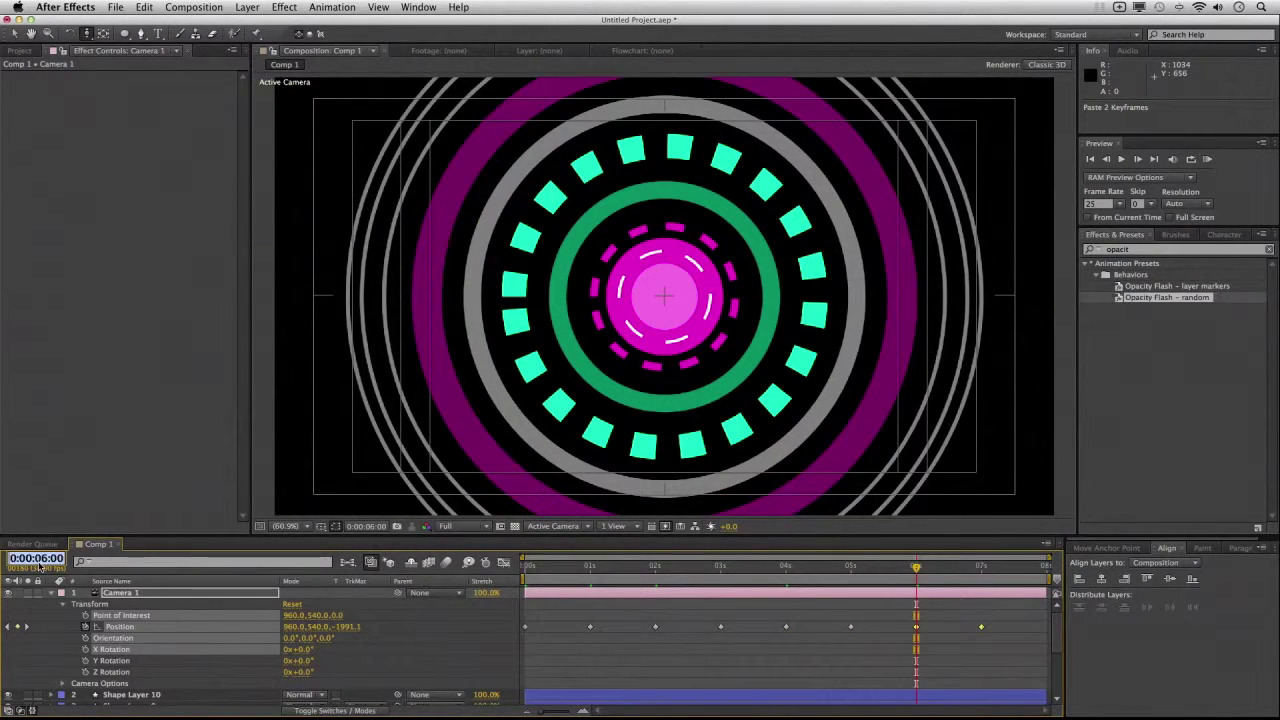
type("0800")
key("Return")
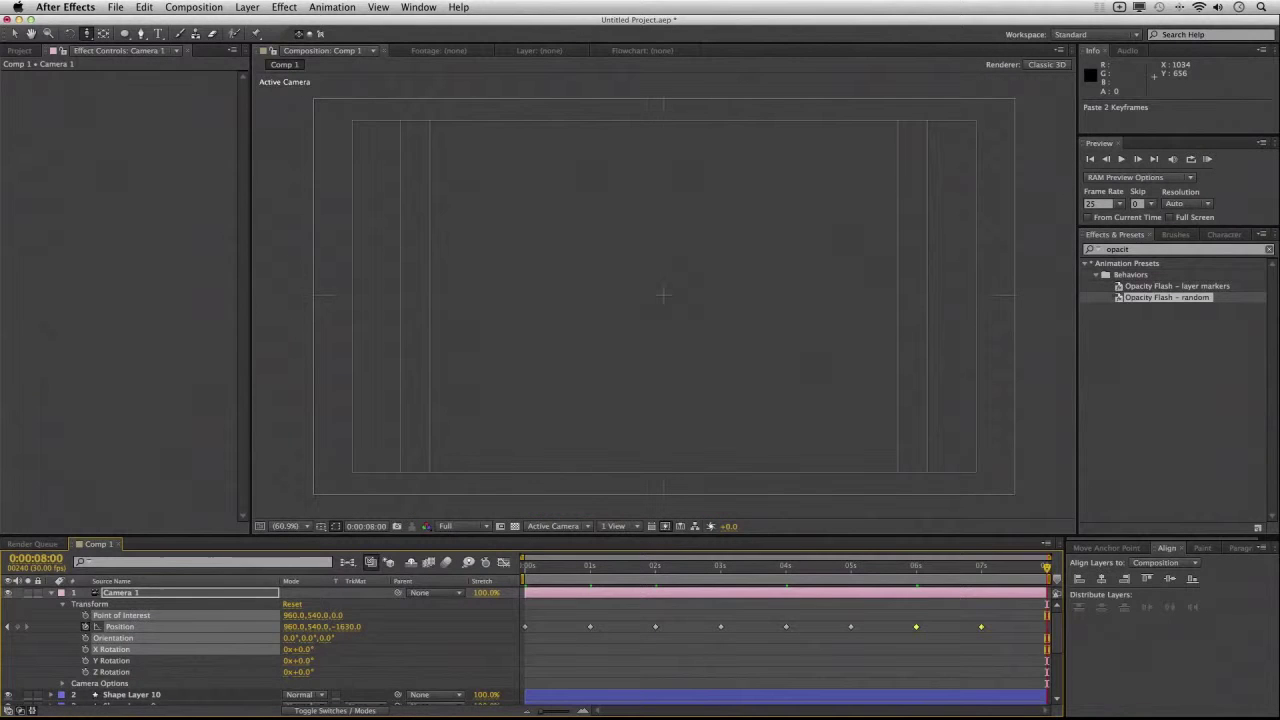
left_click(1001, 468)
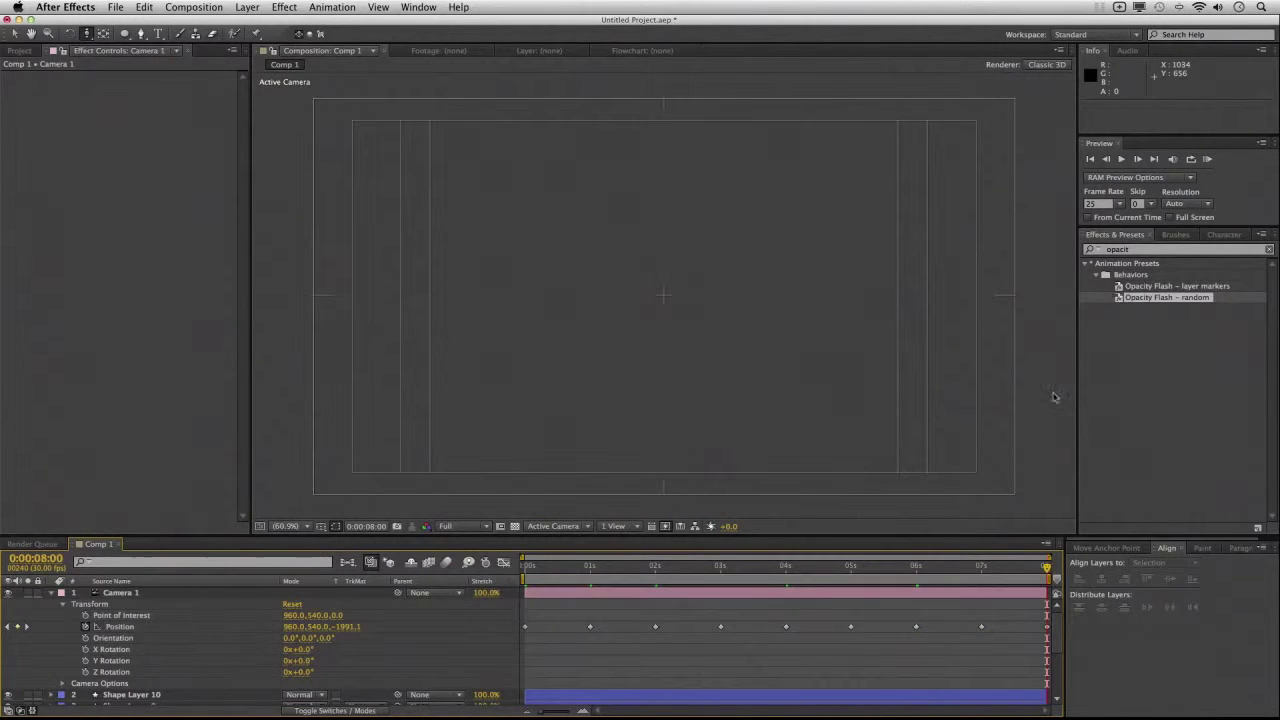
- Run a RAM preview of the pulsing rings, stop it, and scrub through the first second
left_click(1207, 159)
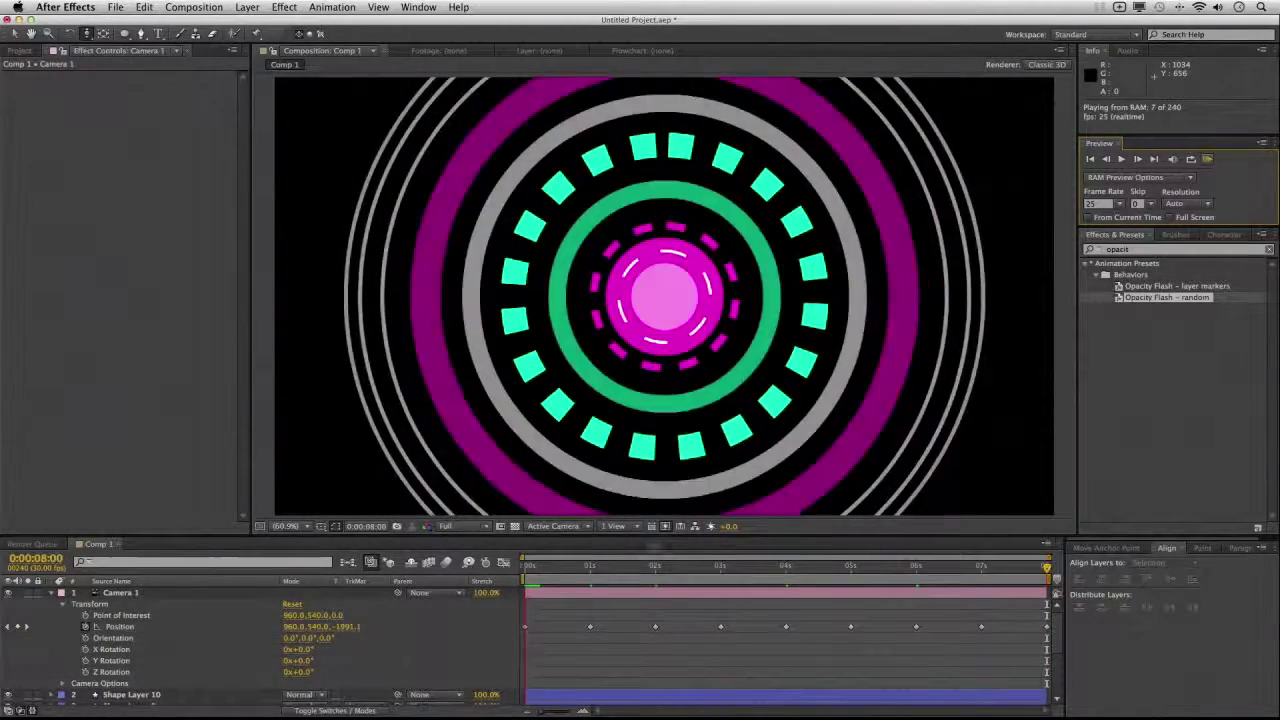
left_click(538, 575)
left_click_drag(549, 578, 1078, 570)
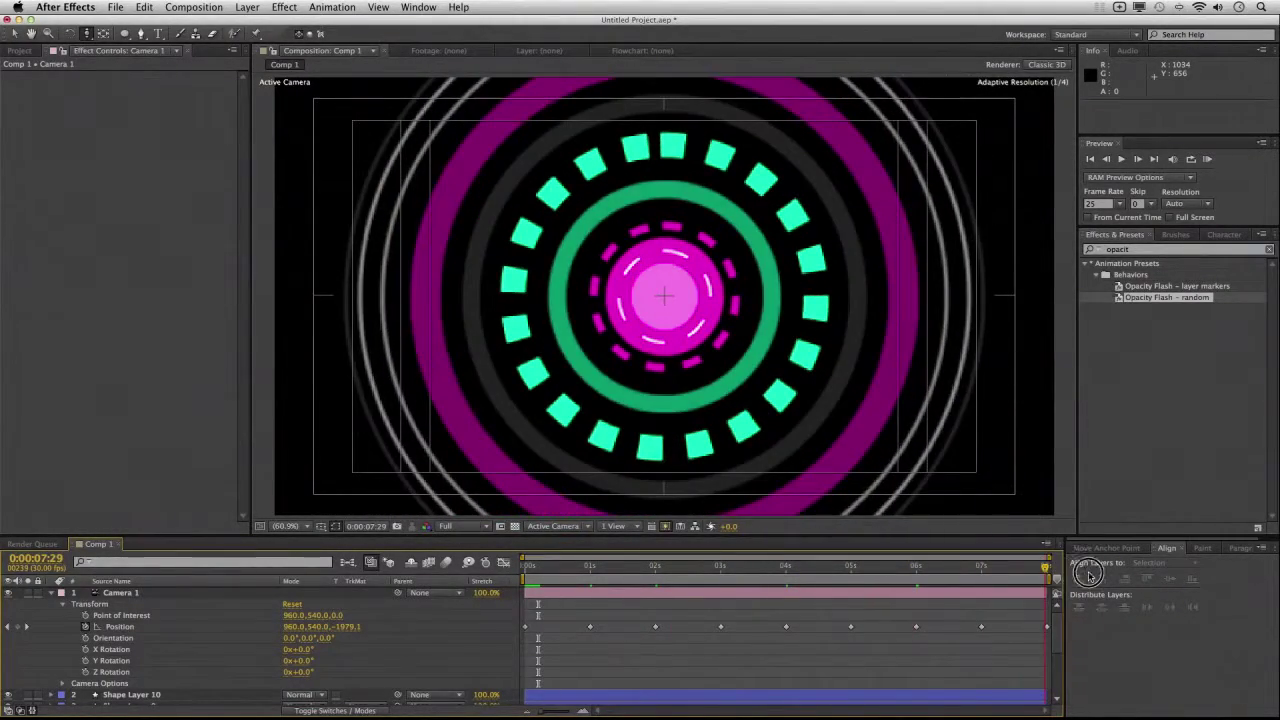